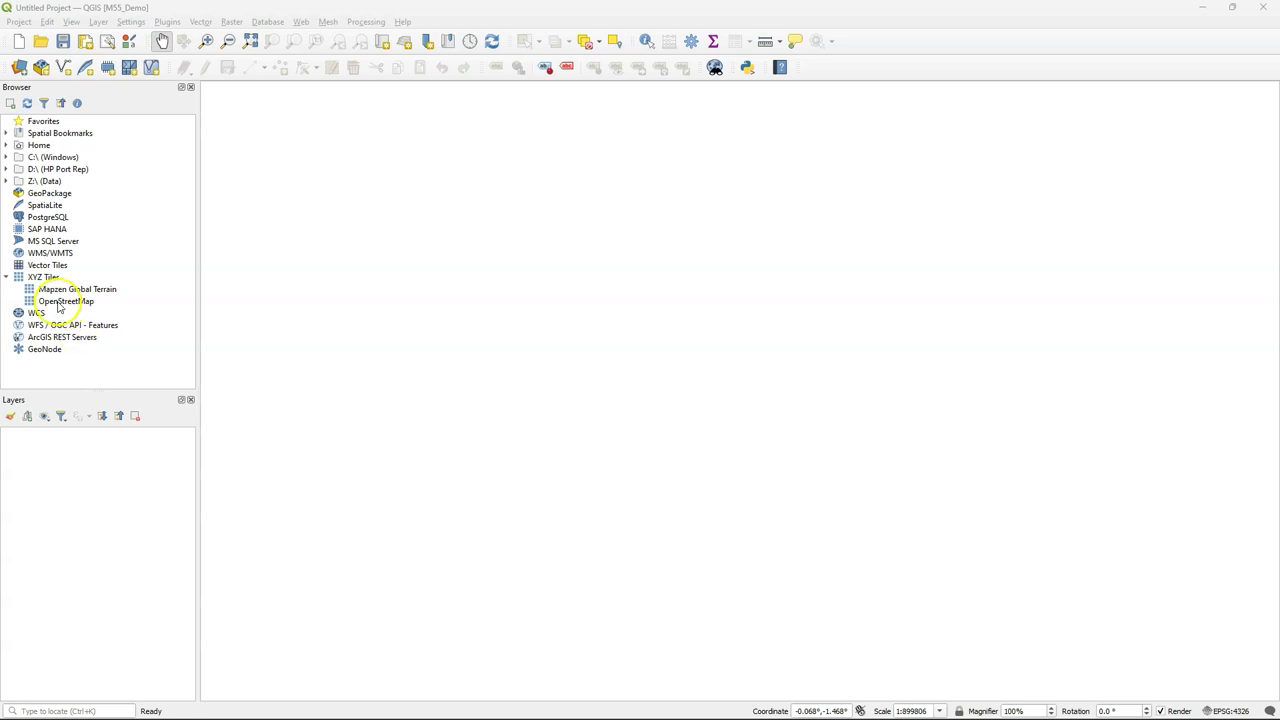
Step: Add the OpenStreetMap basemap and centre it on the pasted coordinates at Swifterringweg, Lelystad, zoomed out
drag(57, 301, 568, 295)
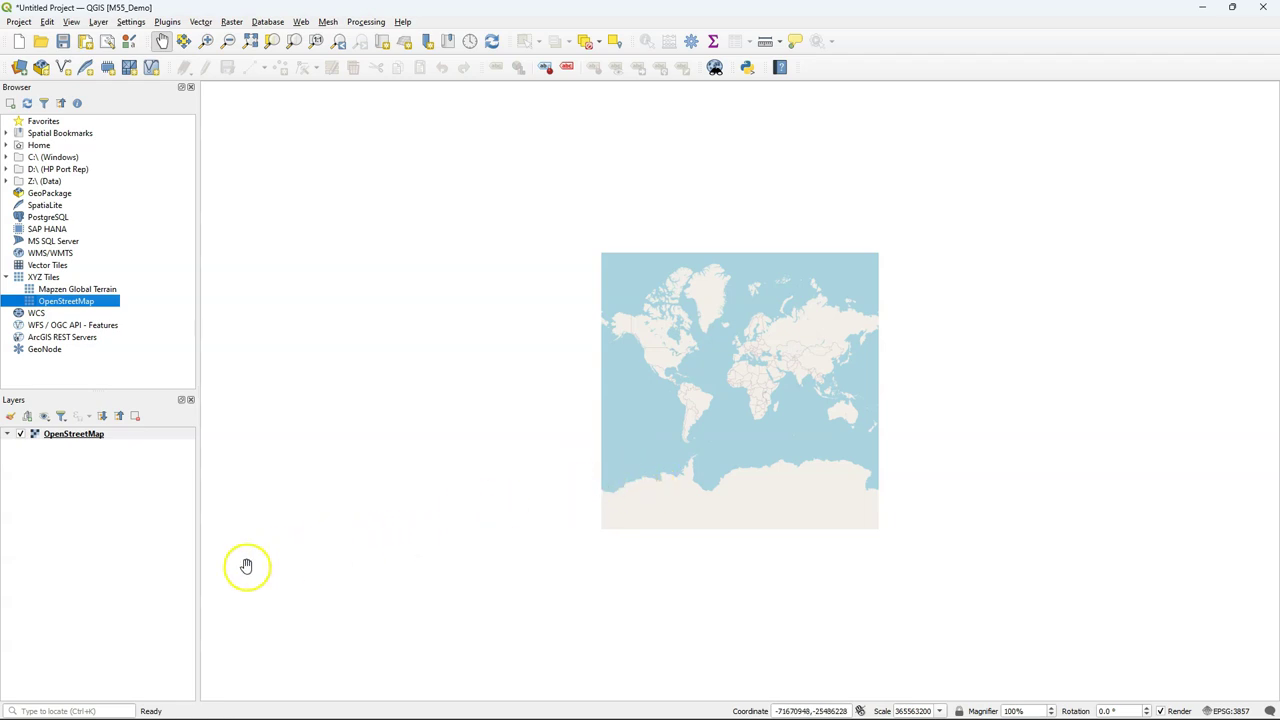
click(121, 710)
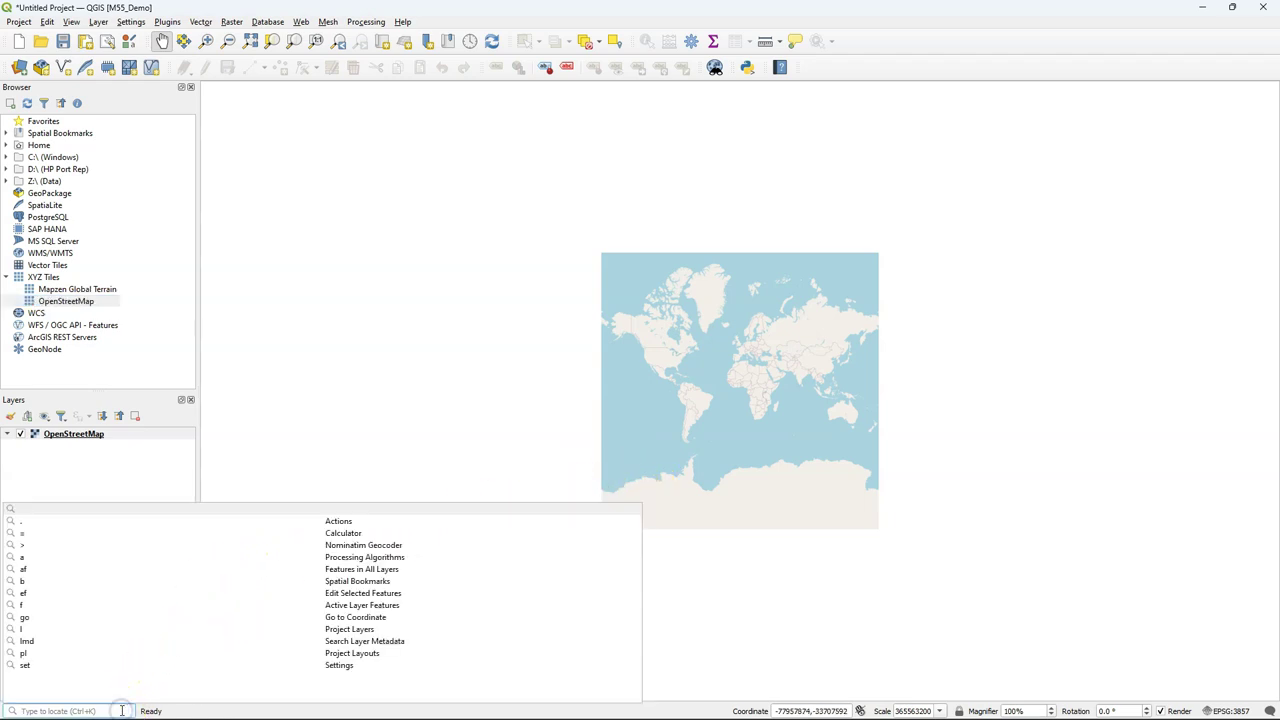
text(>)
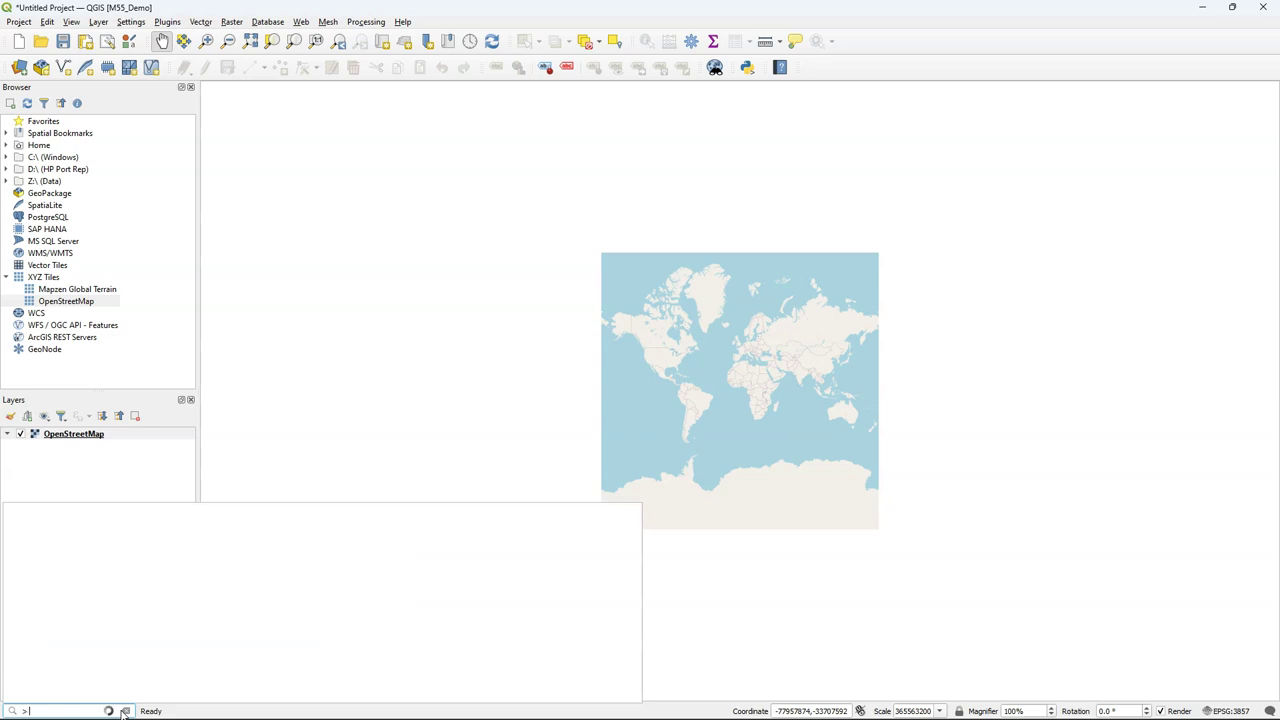
text(°32'36.8"N, 5°33'56.5"E)
click(70, 710)
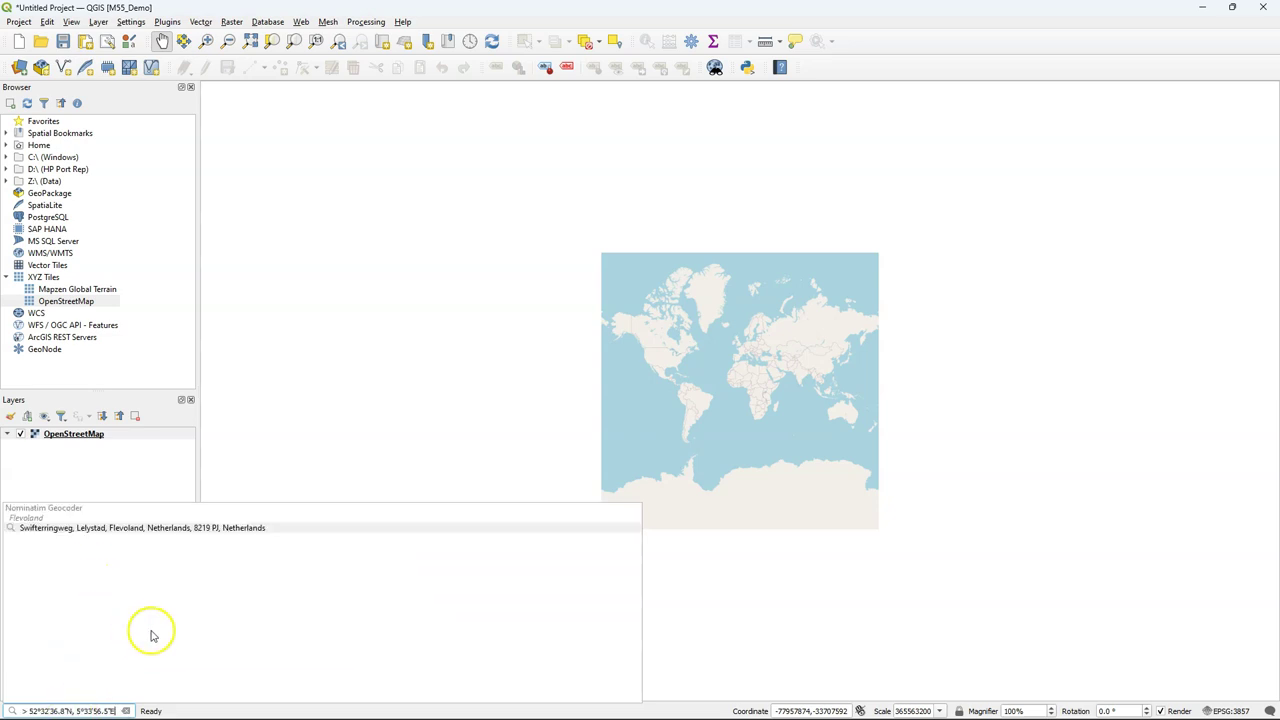
click(57, 528)
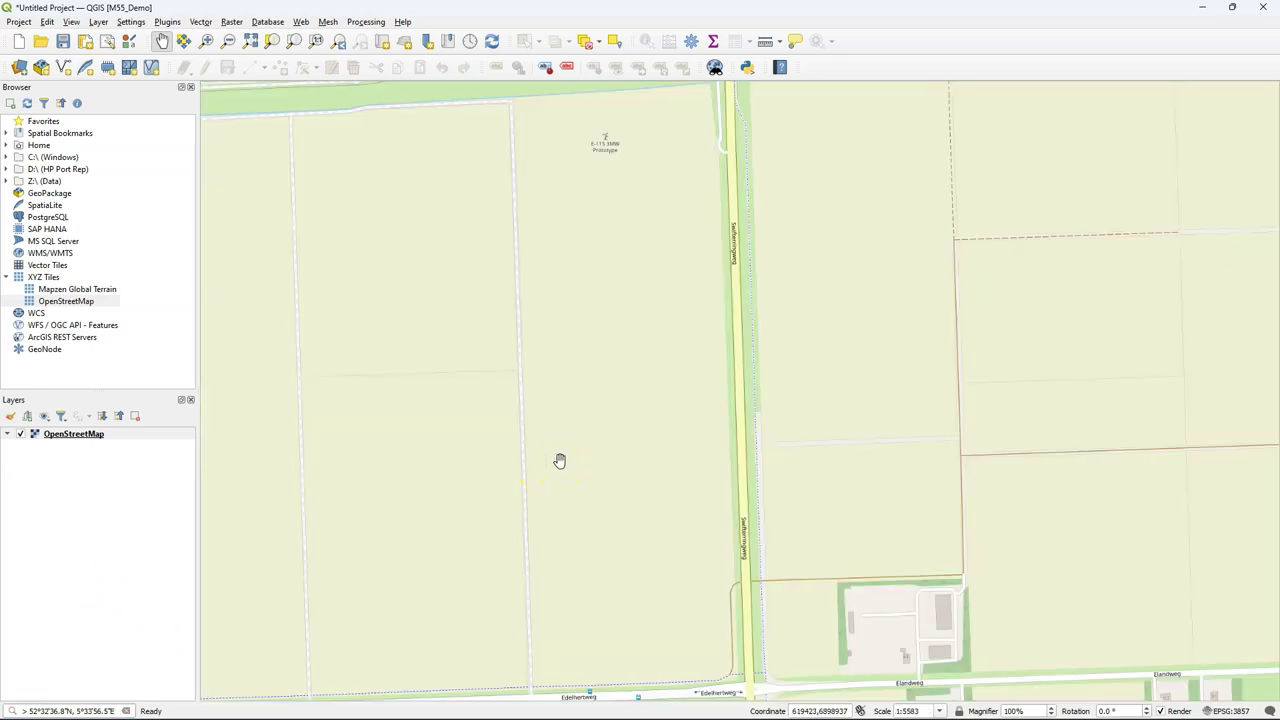
scroll(594, 420, down, 3)
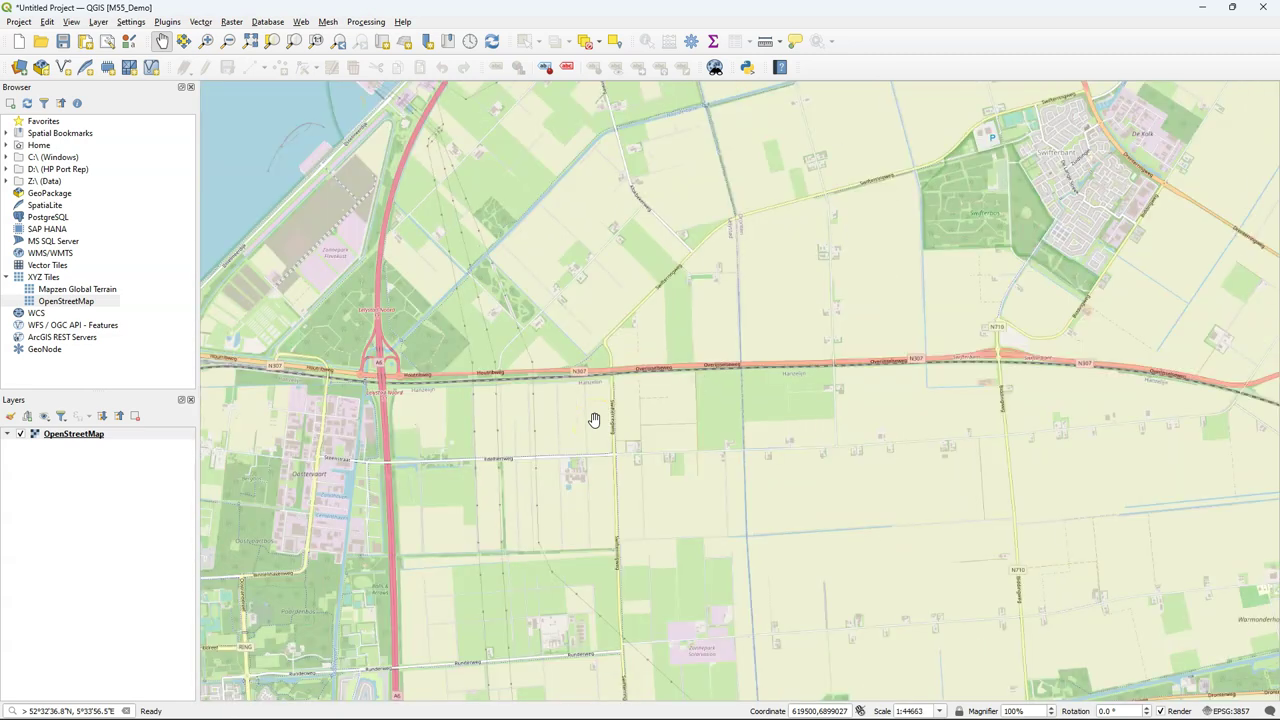
scroll(594, 420, down, 1)
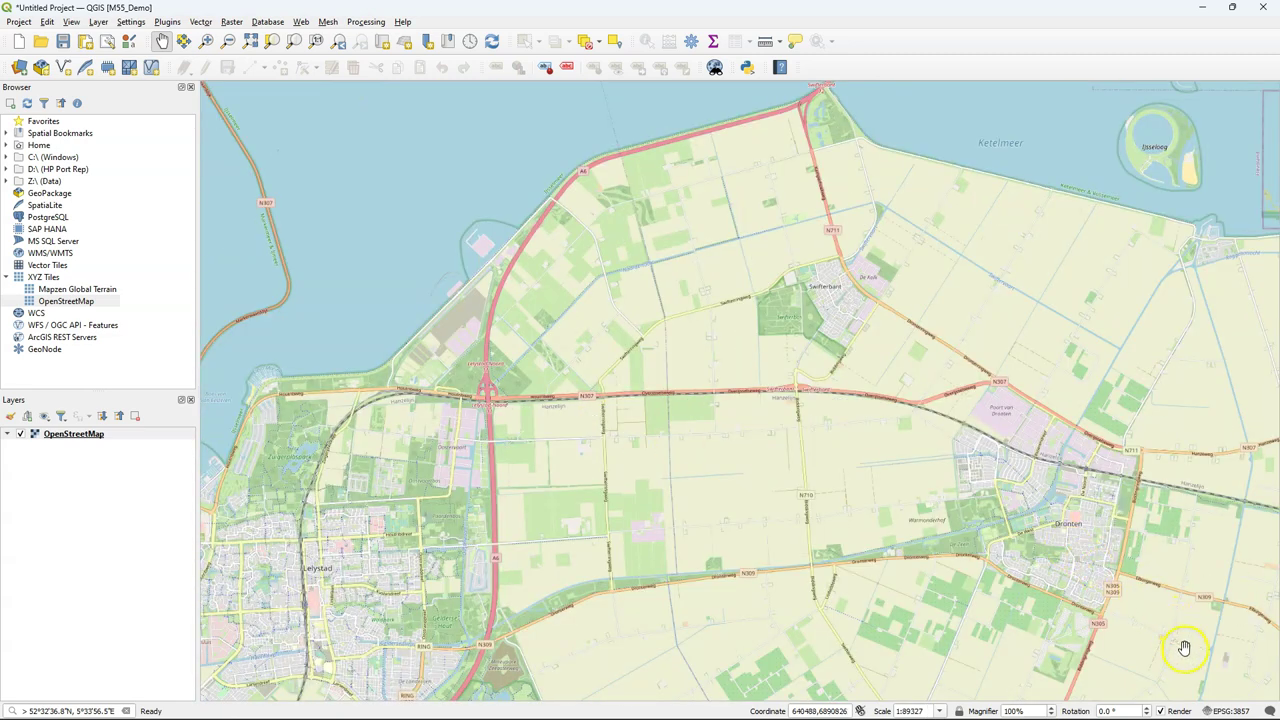
Step: Set the project CRS to EPSG:28992 Amersfoort / RD New, accepting the suggested transformation
click(1230, 710)
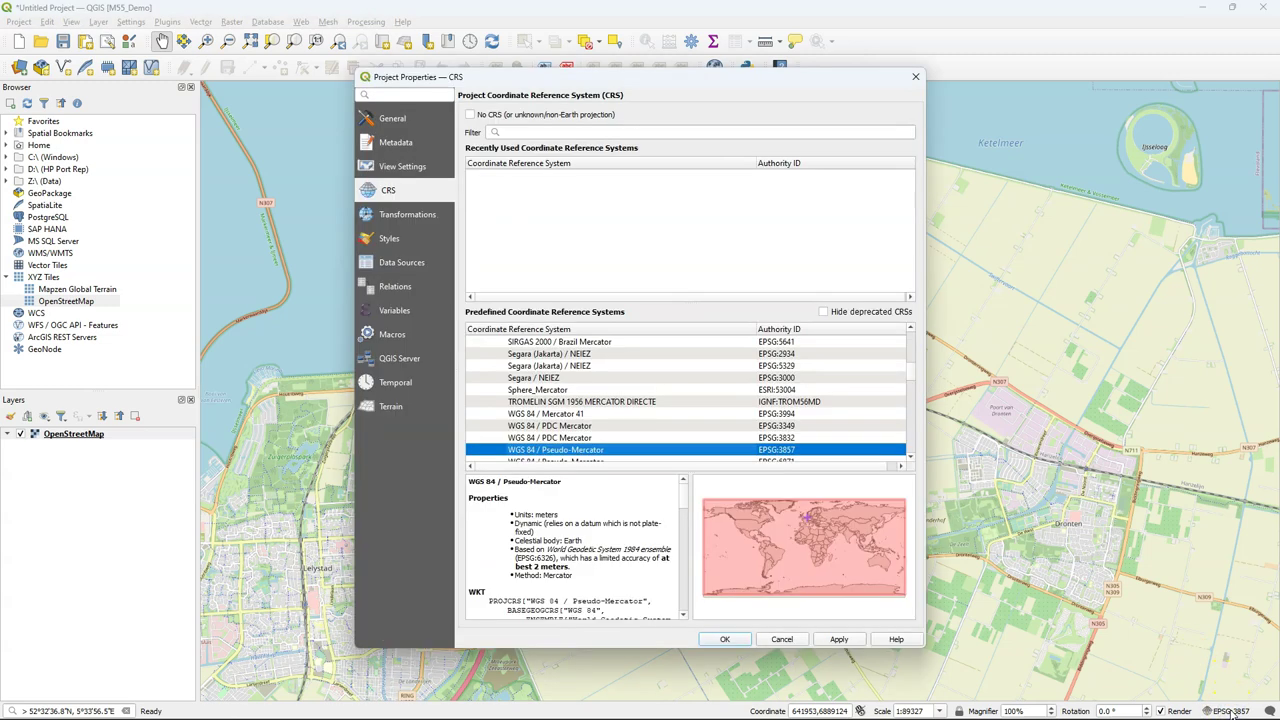
click(529, 131)
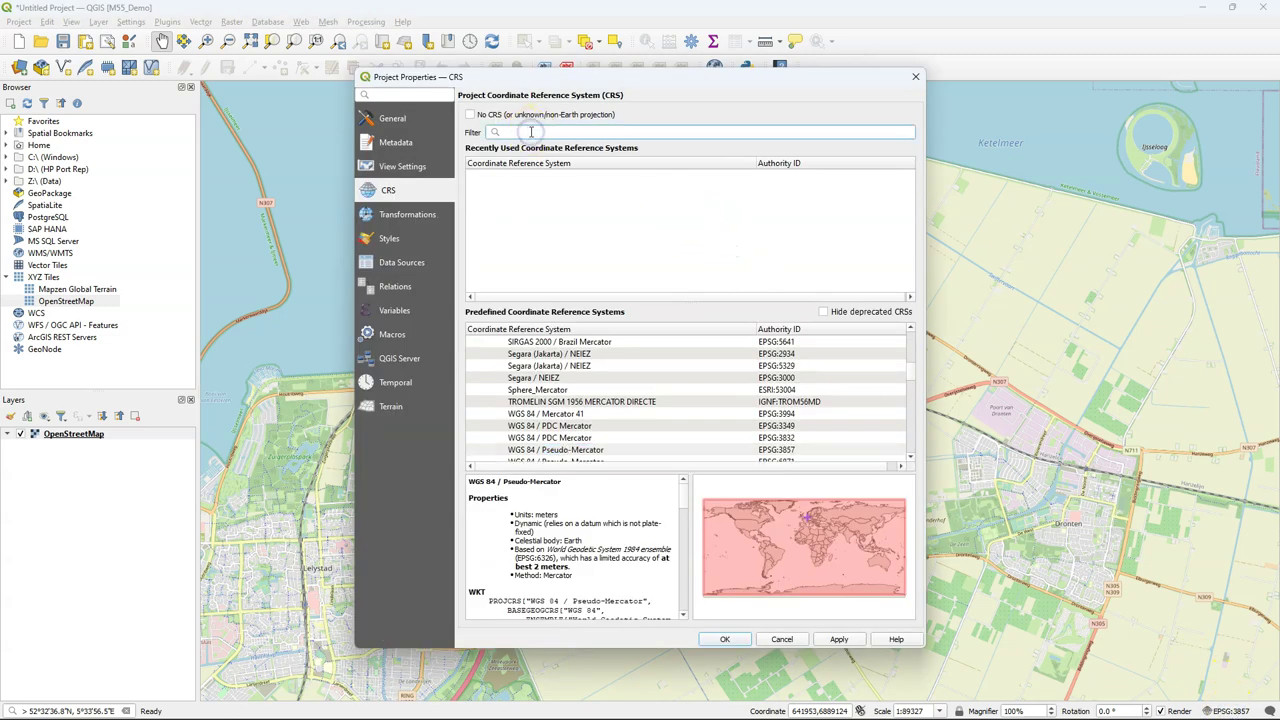
text(28992)
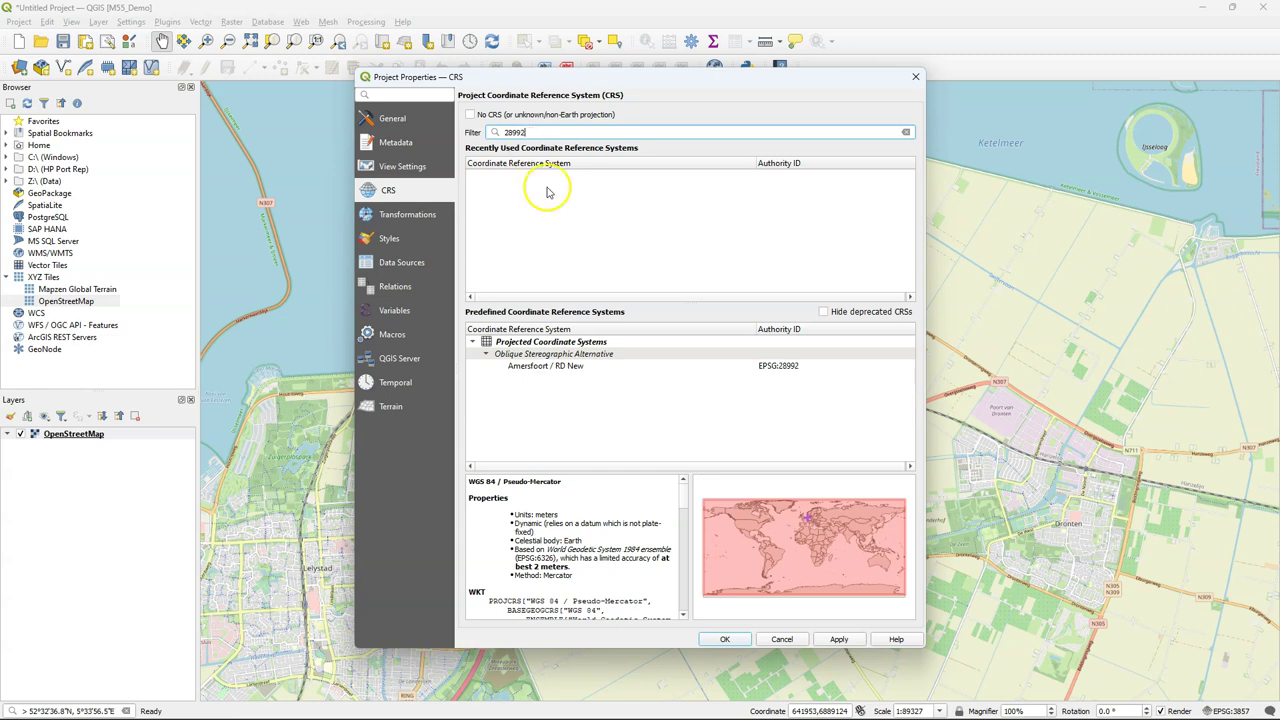
click(544, 365)
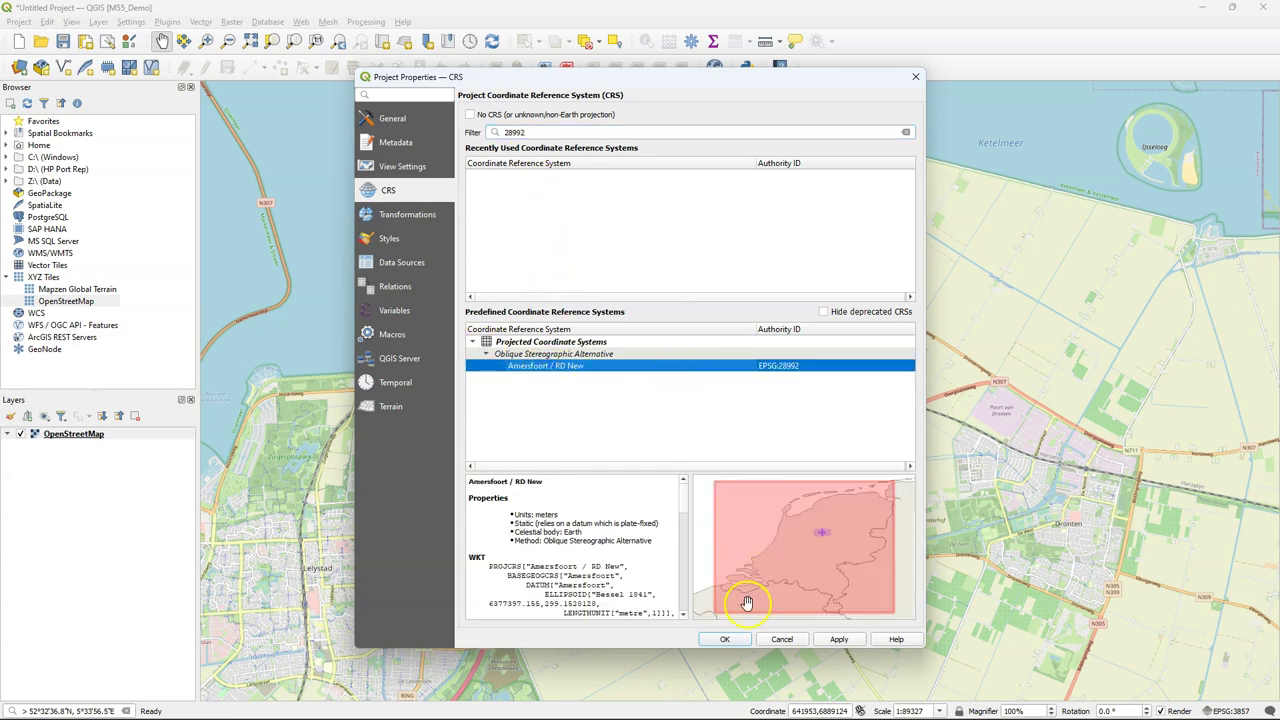
click(727, 640)
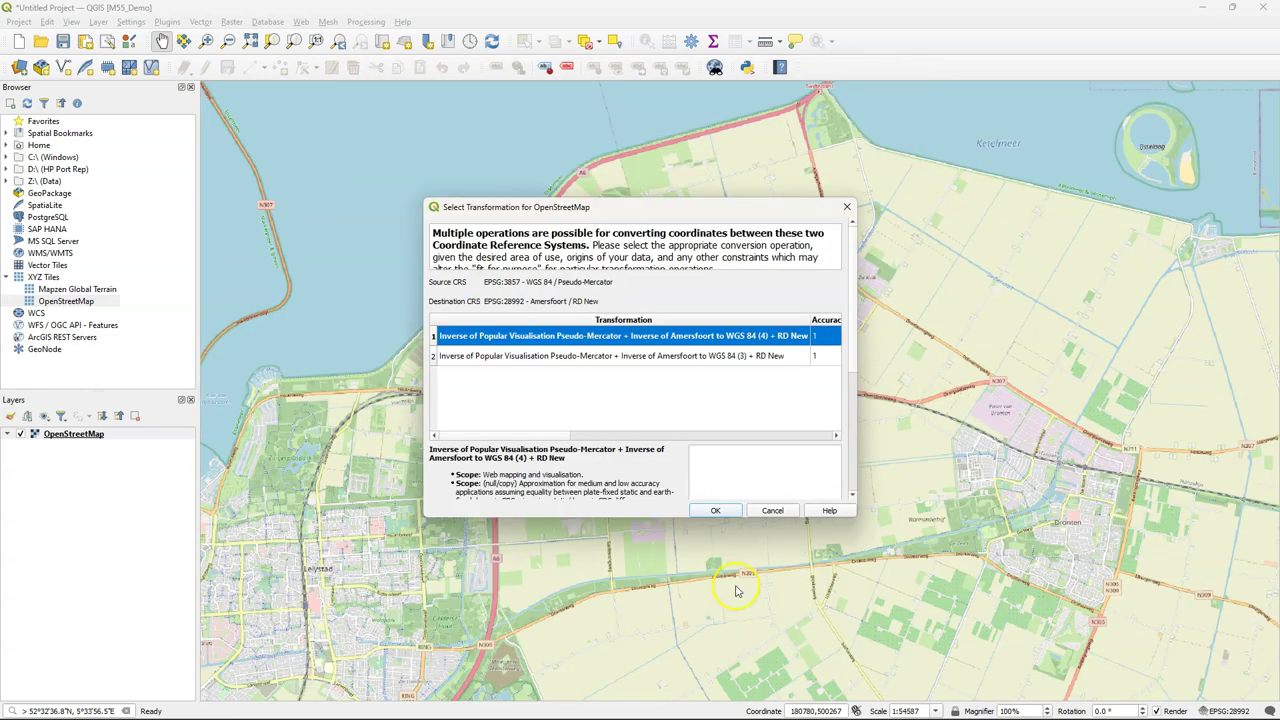
click(726, 511)
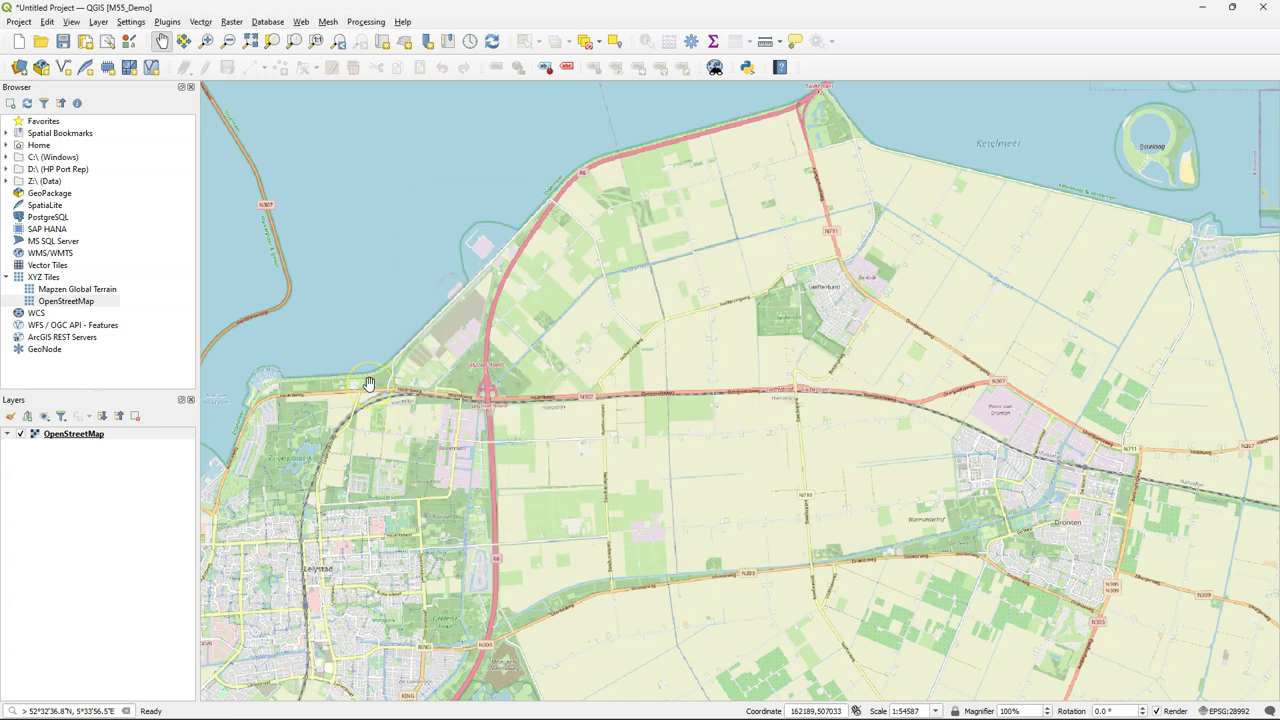
Step: Save the current view as user bookmark 'Larger study area' in group Precision Agriculture
click(427, 41)
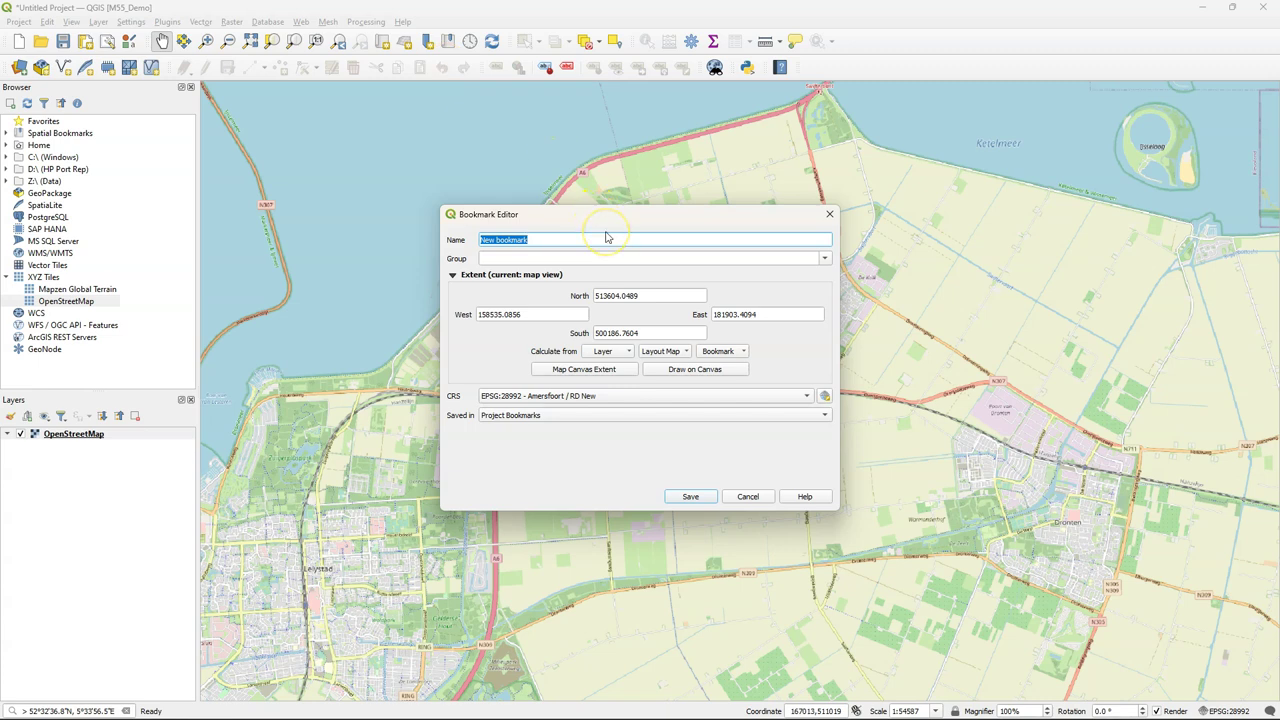
text(Larger study area)
click(592, 258)
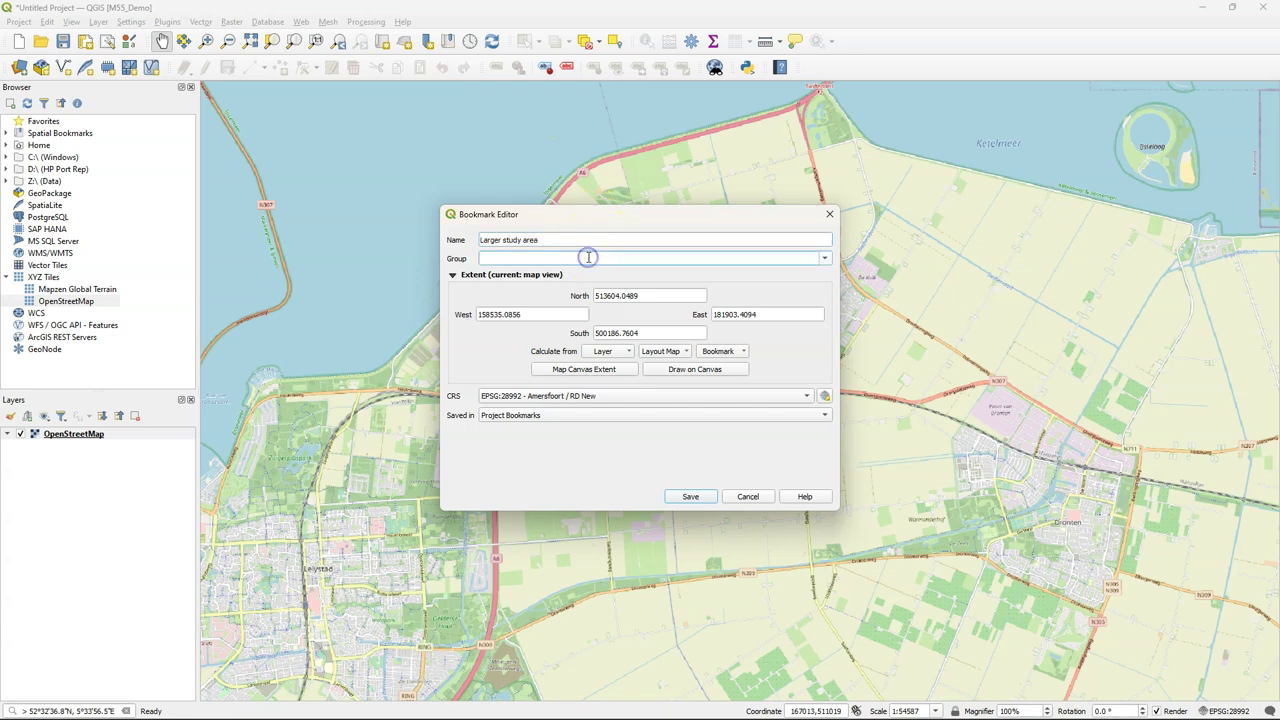
text(Precision Agriculture)
click(565, 373)
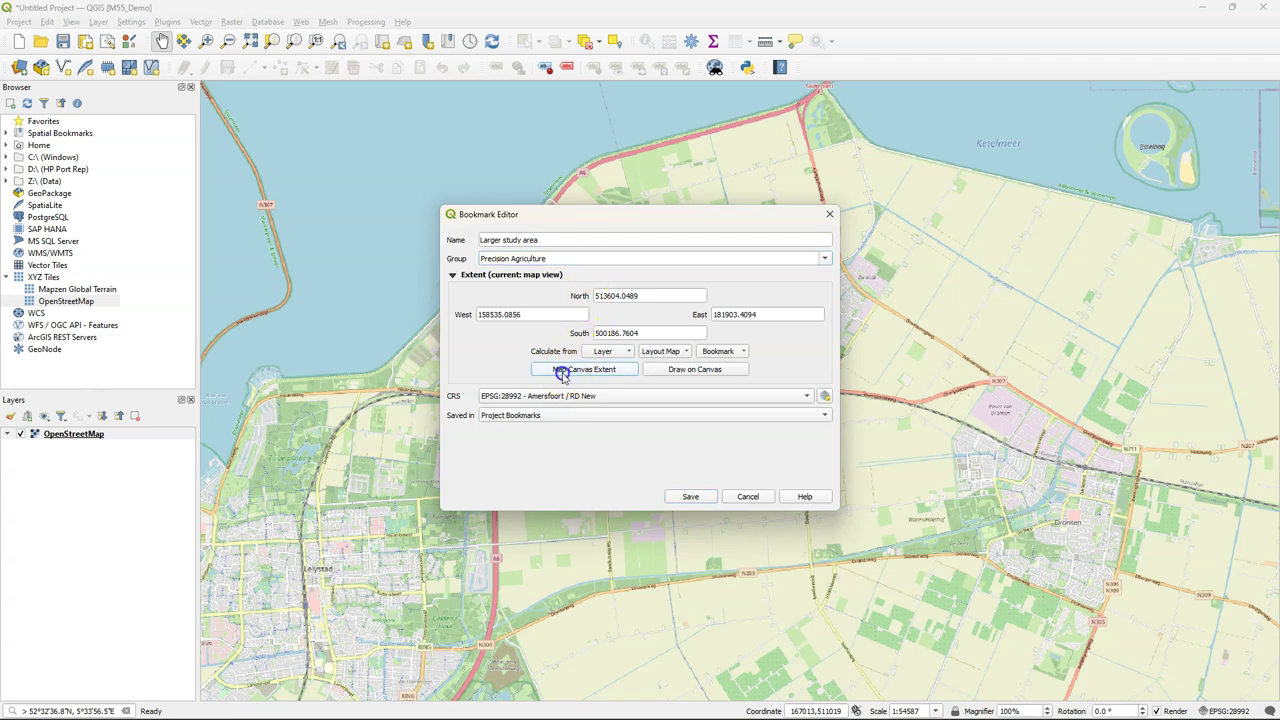
click(513, 422)
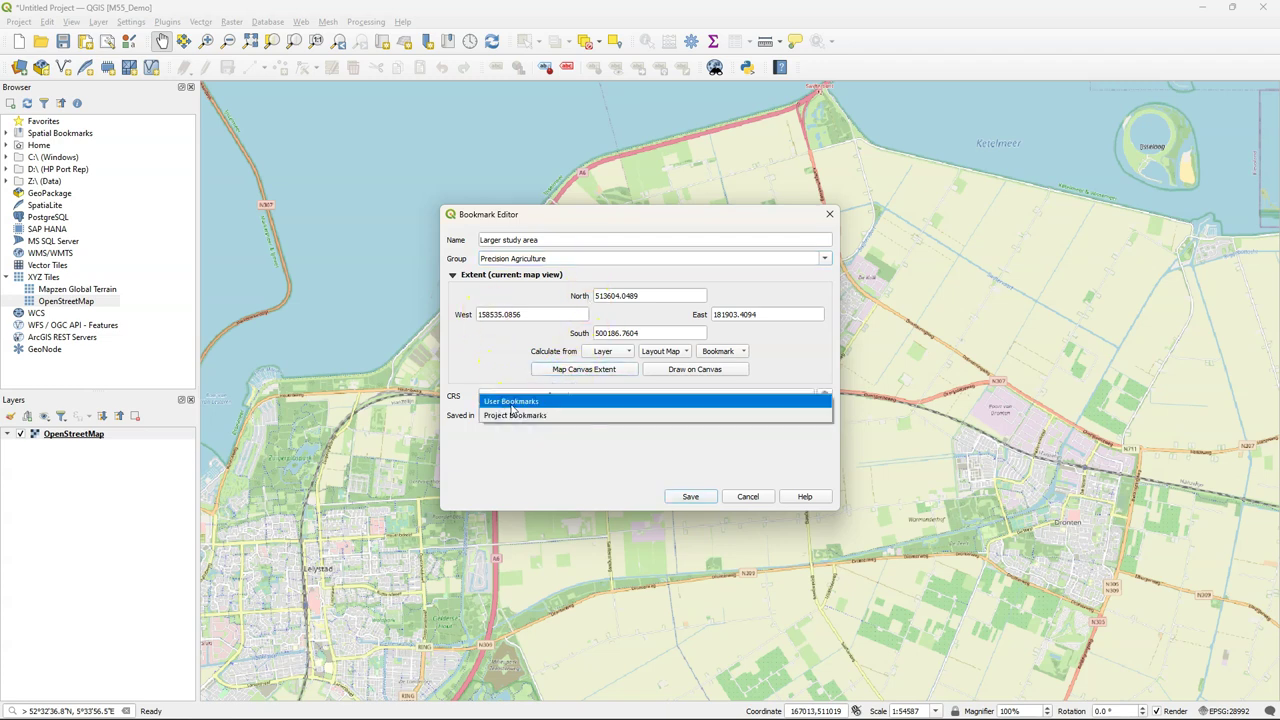
click(512, 404)
click(514, 412)
click(514, 402)
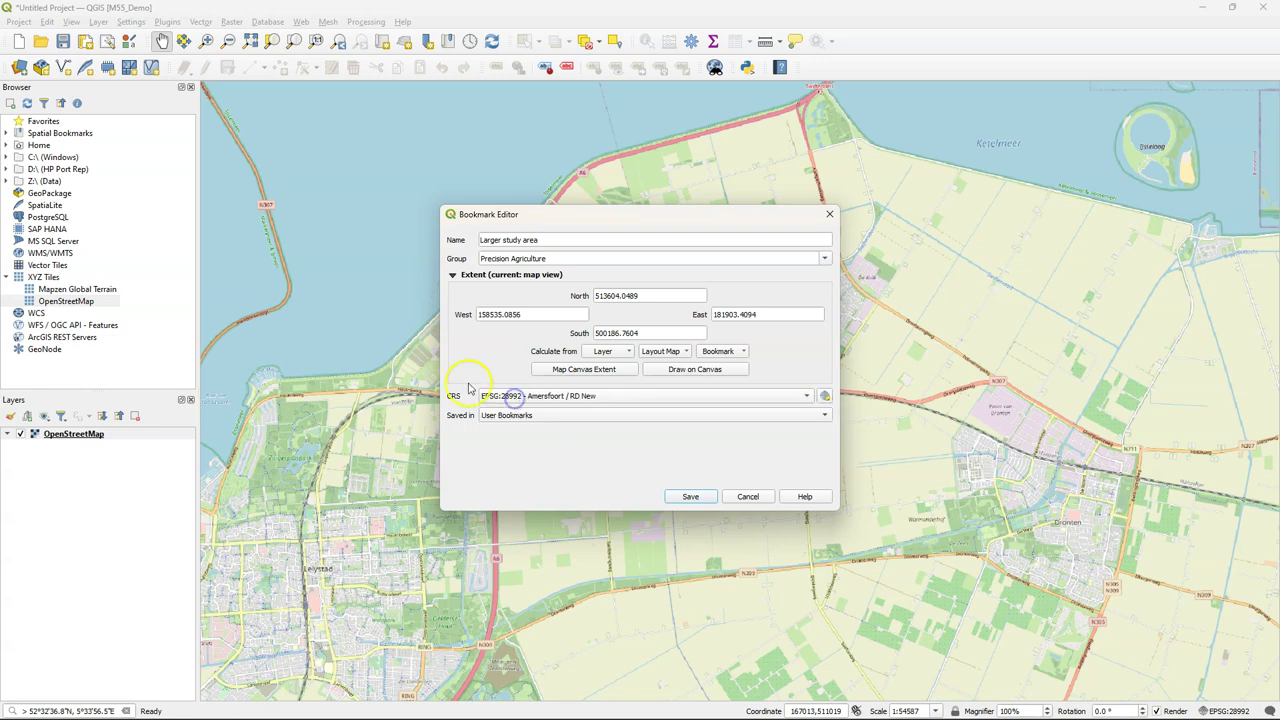
click(690, 497)
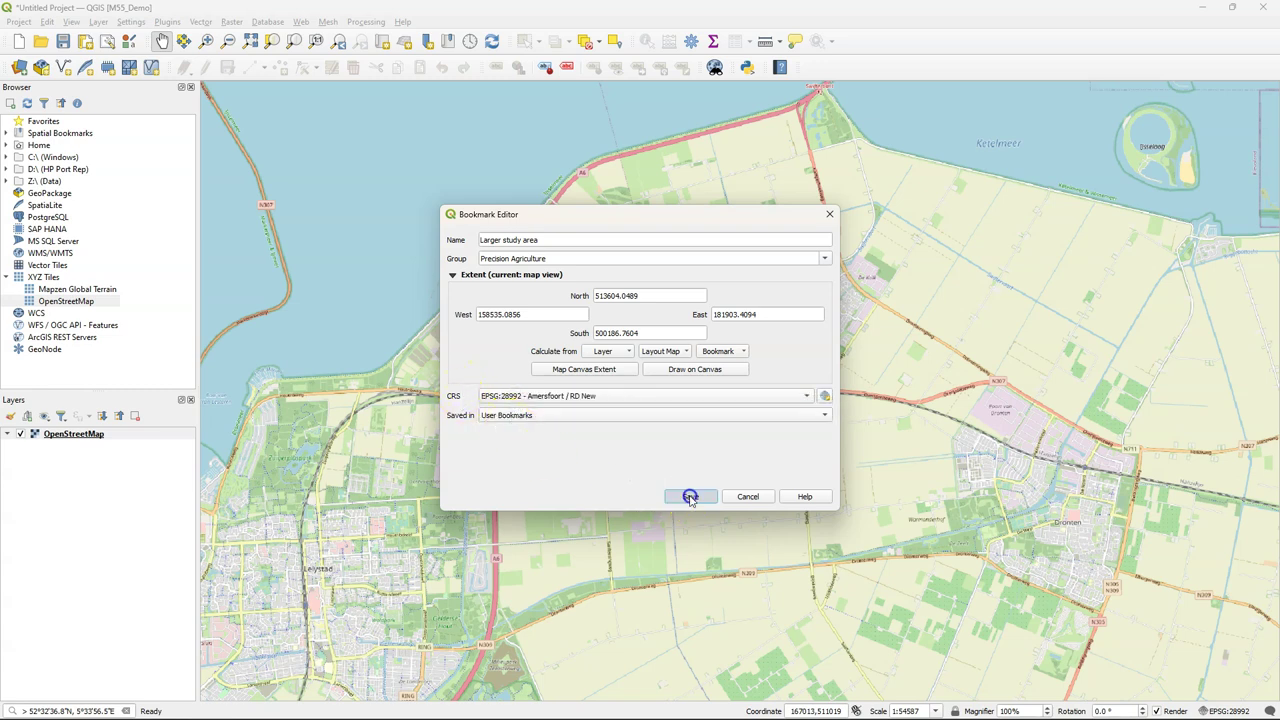
Step: Zoom to the Larger study area bookmark from the Browser's Spatial Bookmarks
click(6, 133)
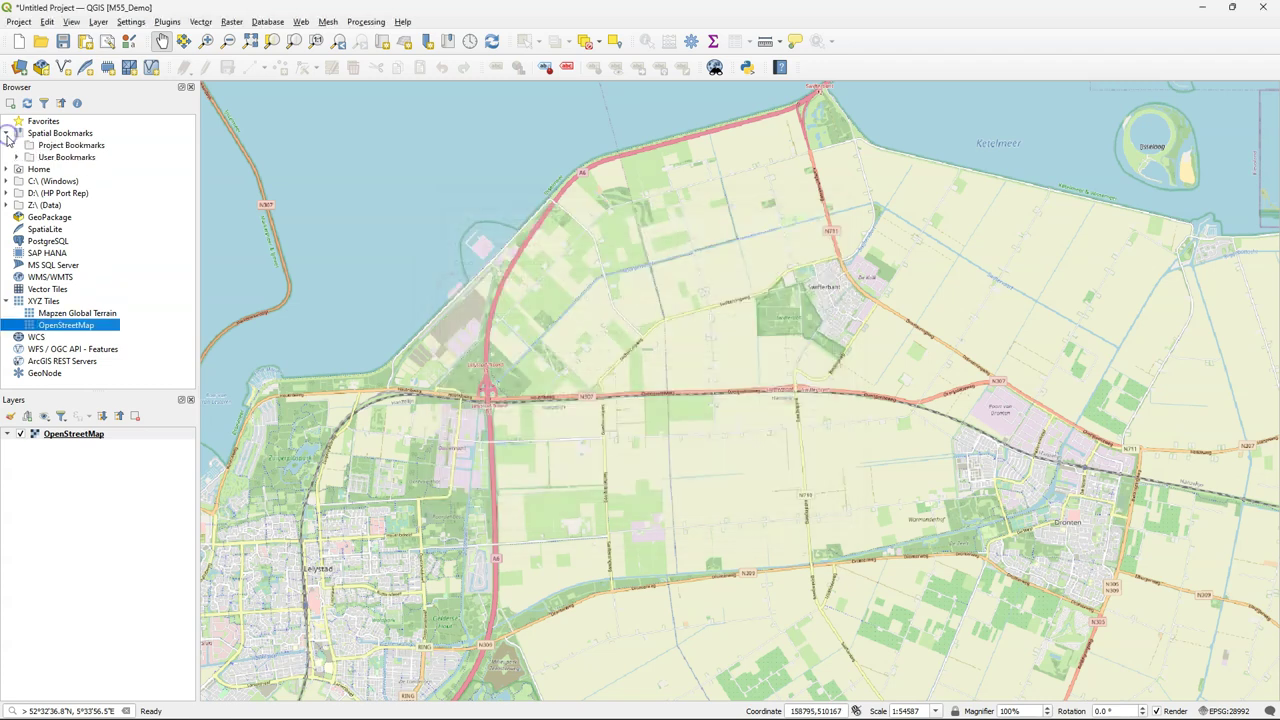
click(19, 158)
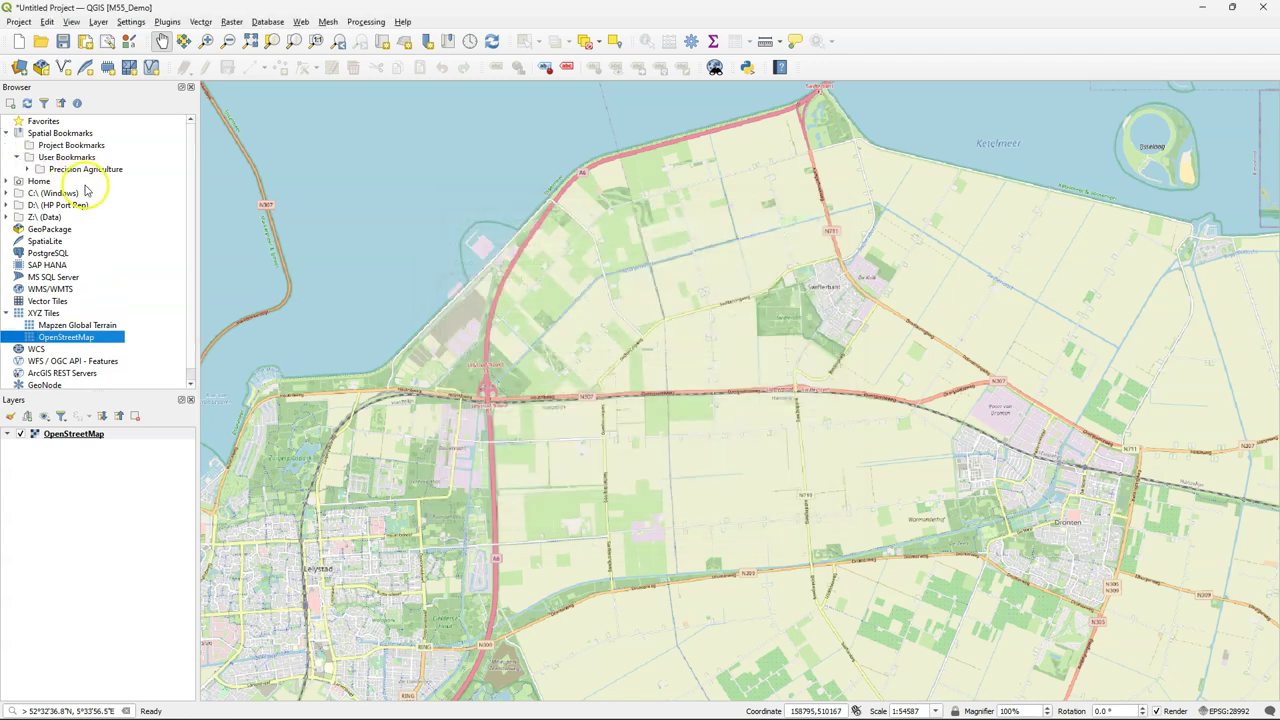
click(27, 169)
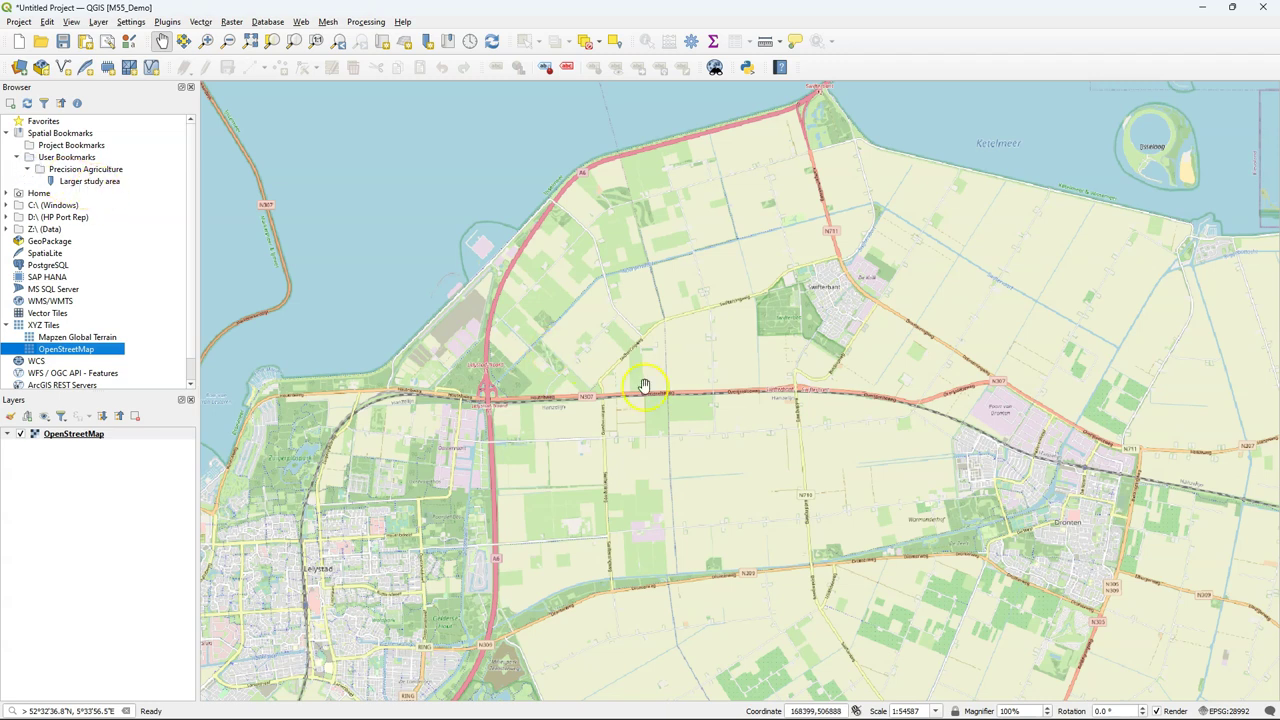
scroll(703, 423, up, 5)
double_click(82, 182)
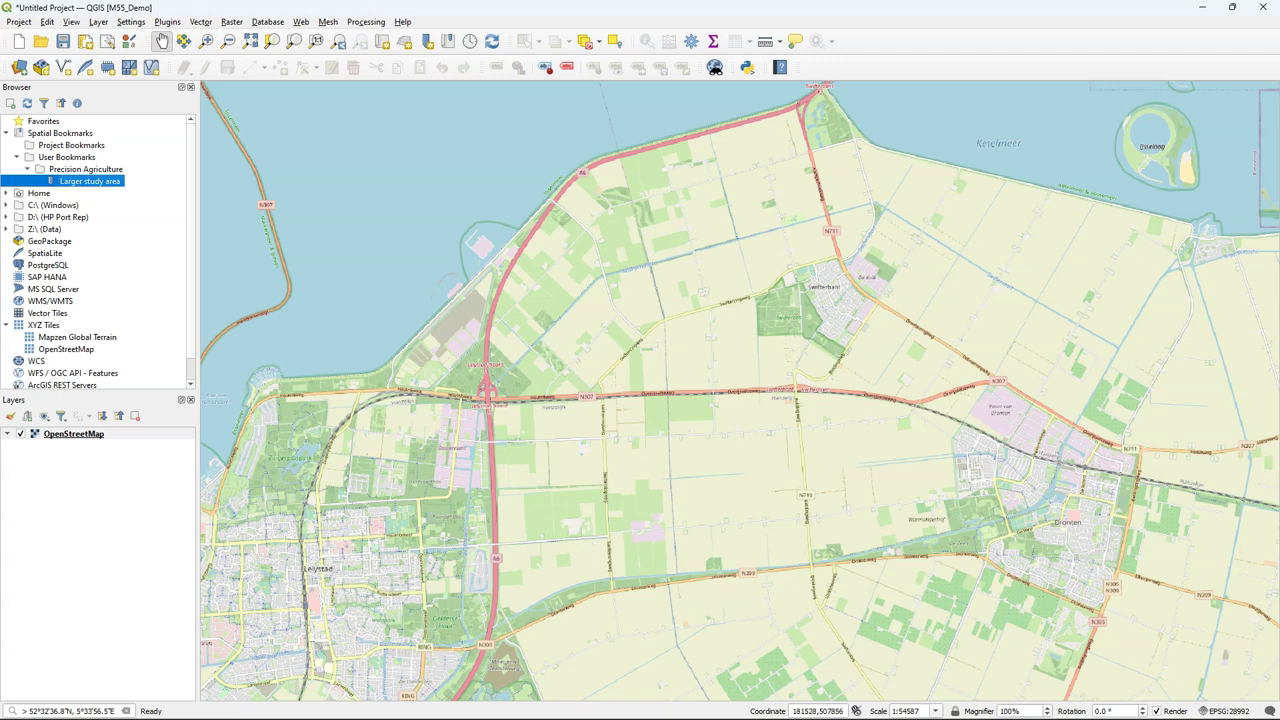
click(1248, 55)
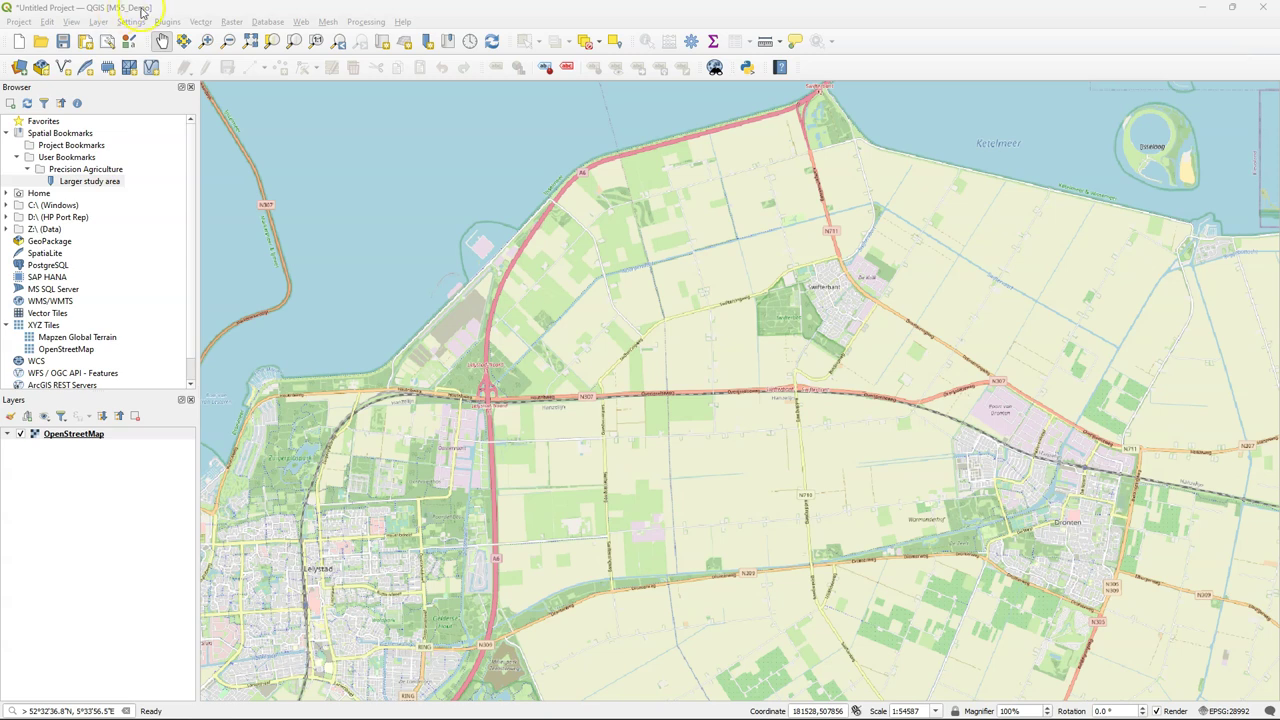
click(167, 22)
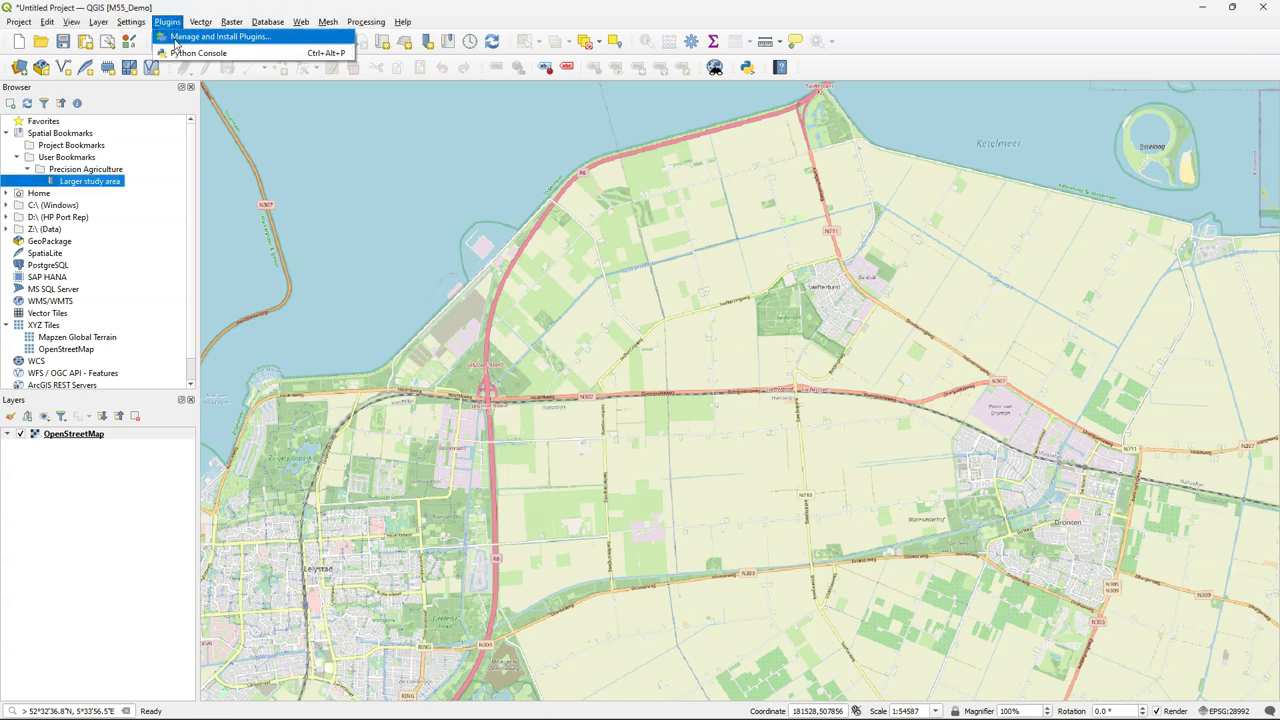
click(205, 40)
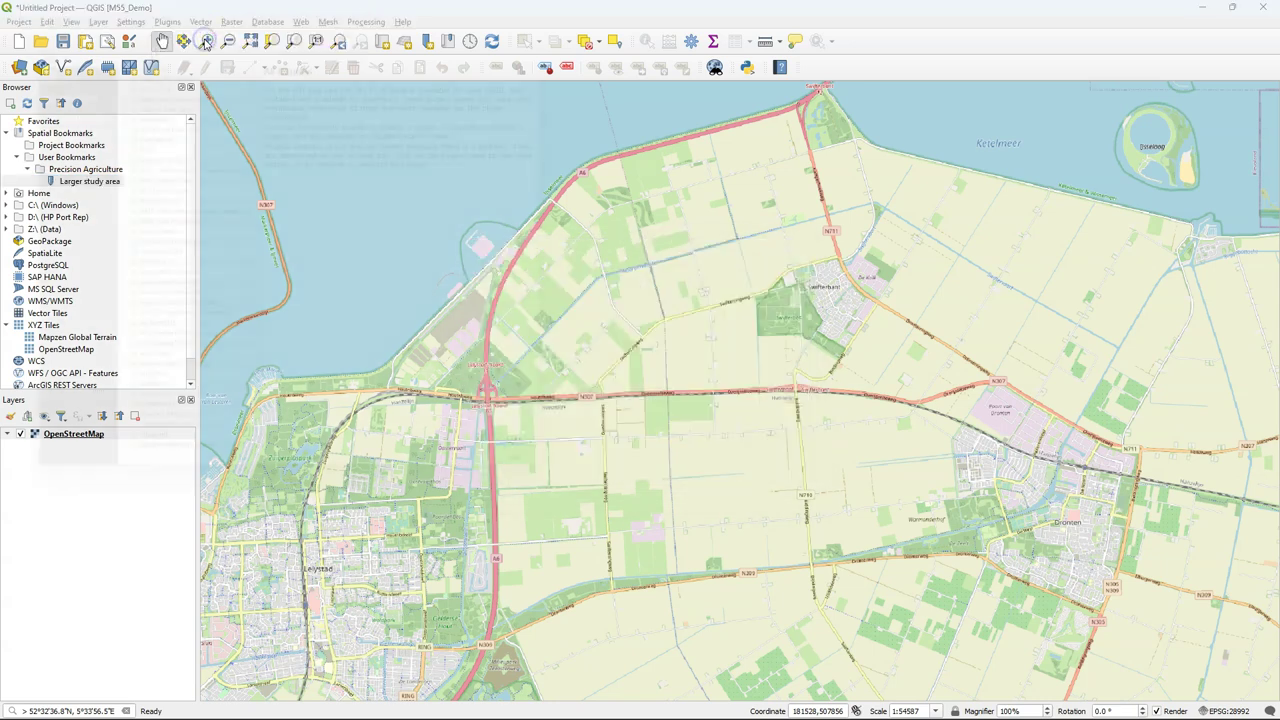
drag(214, 16, 593, 175)
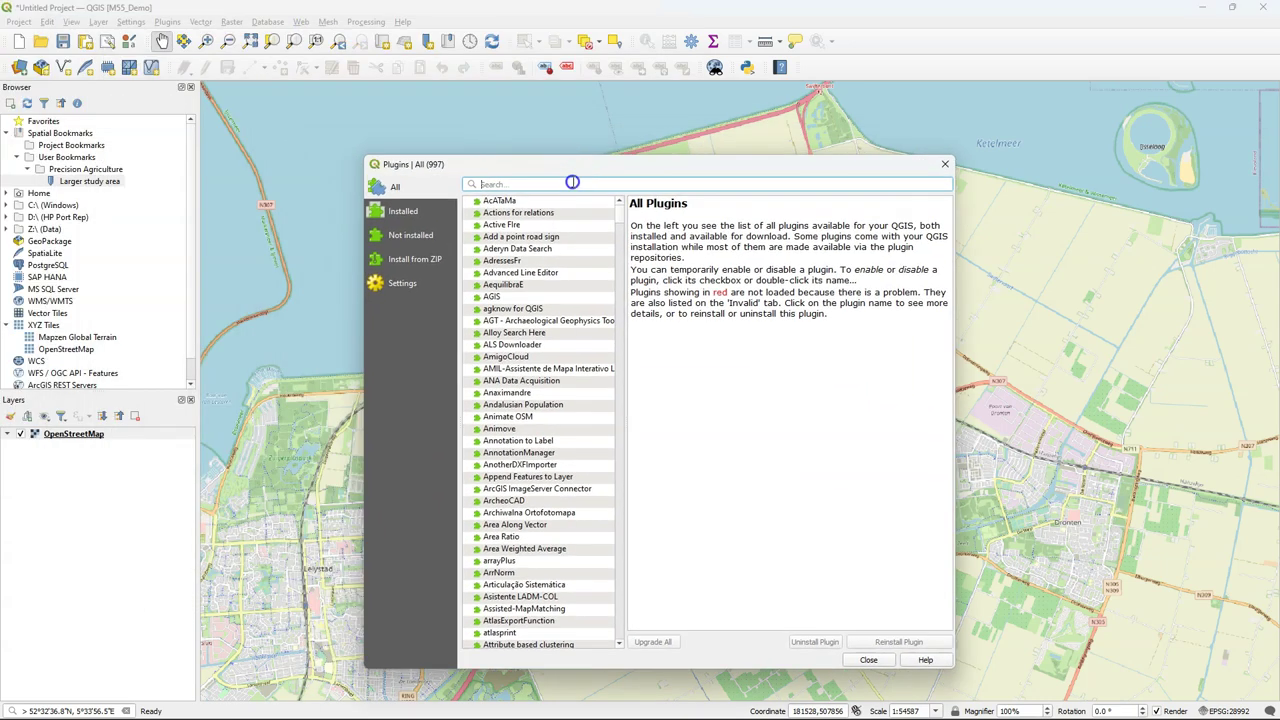
click(568, 181)
text(pdok)
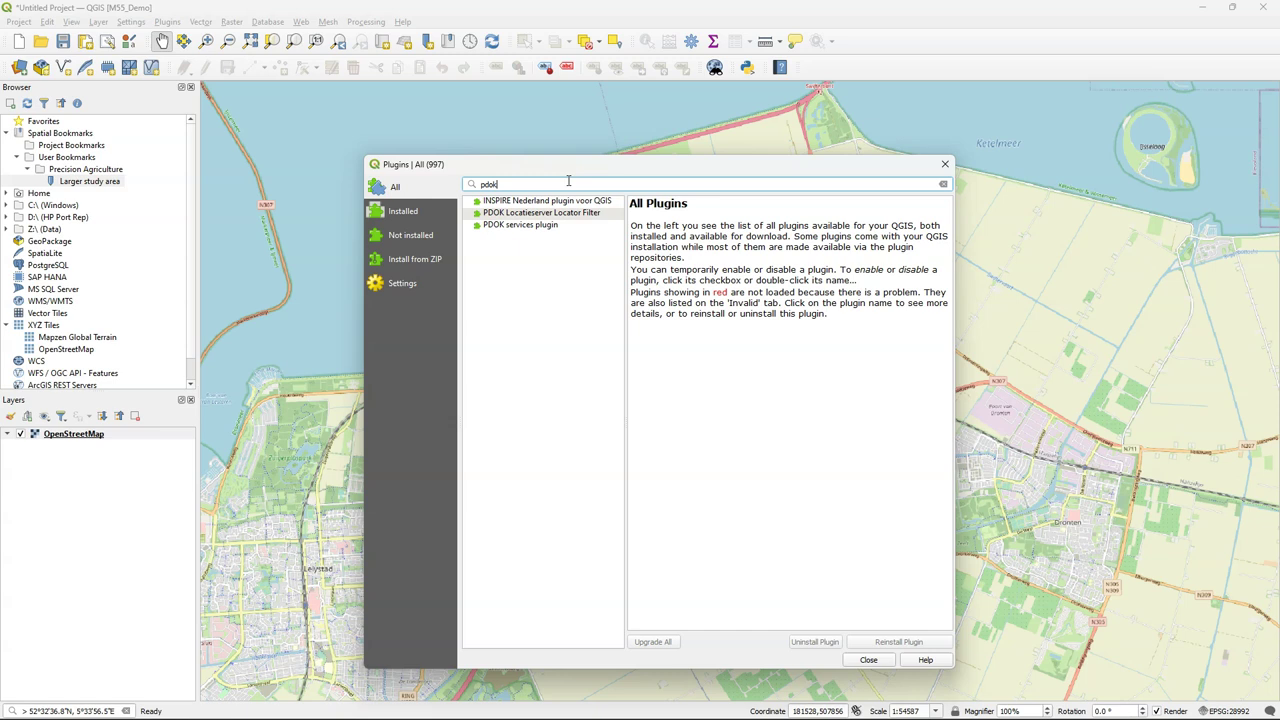
click(520, 224)
drag(953, 390, 1104, 391)
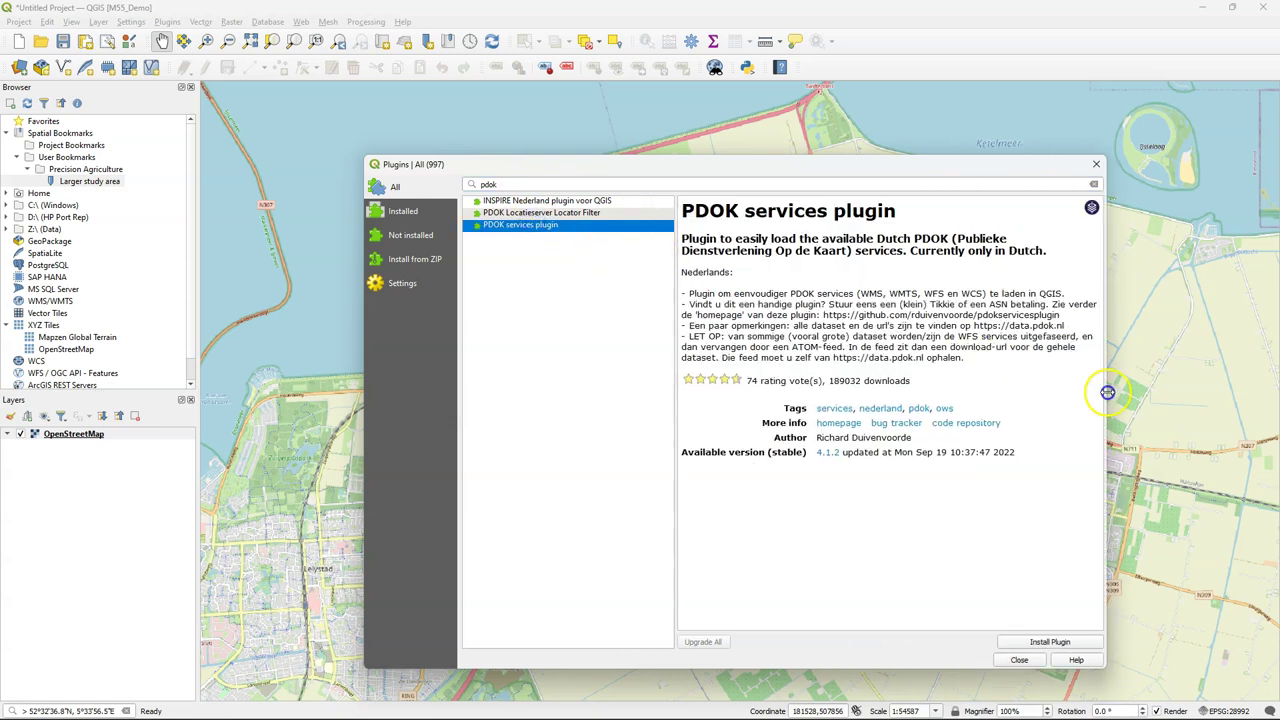
click(1040, 641)
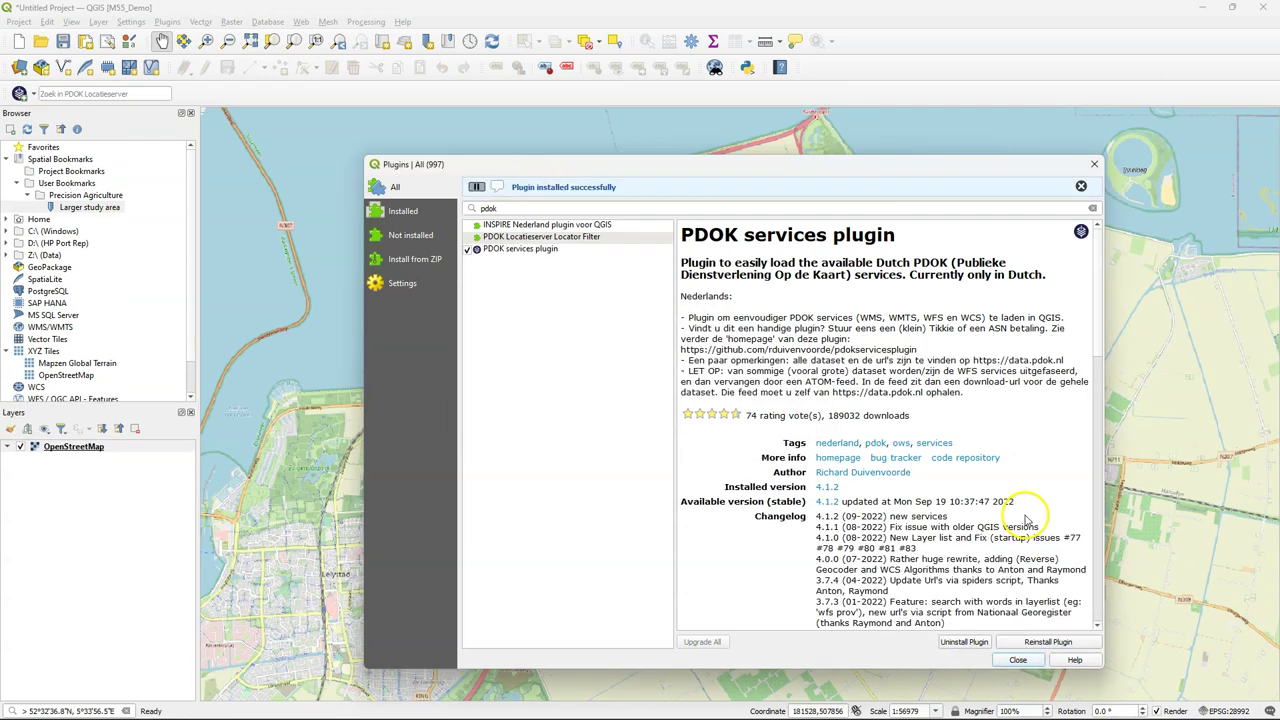
click(1018, 660)
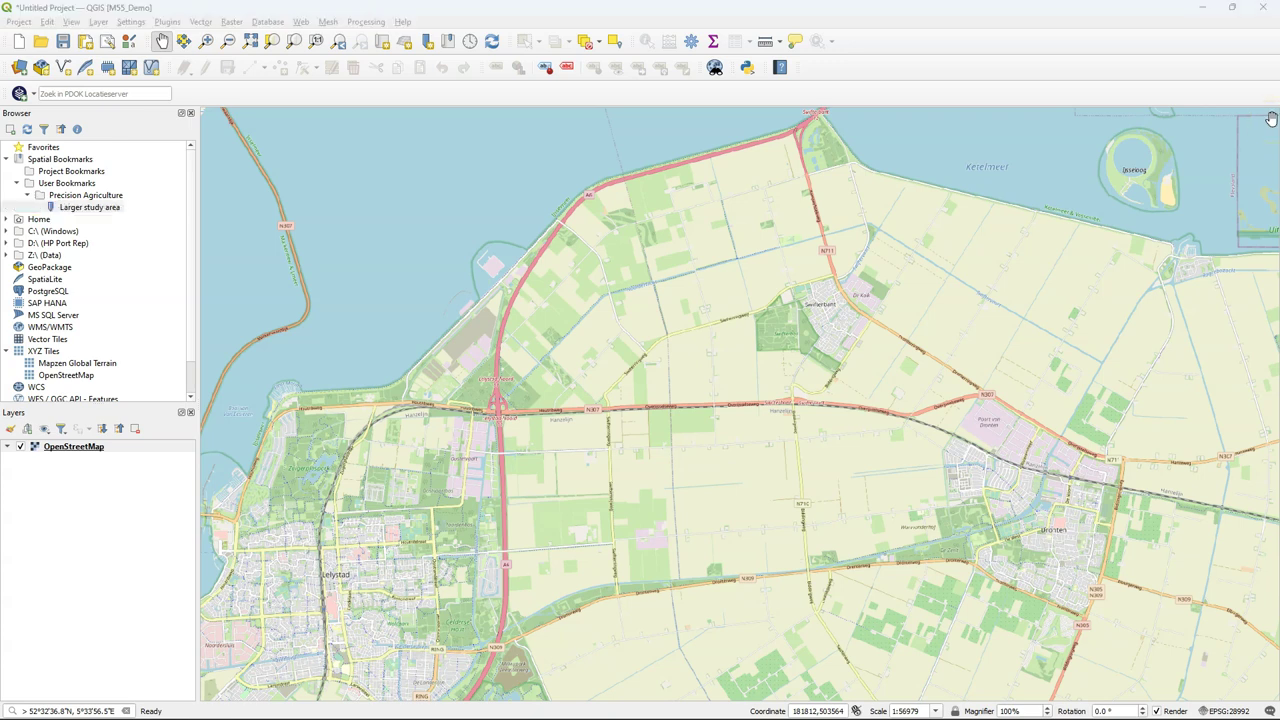
Step: Add PDOK's Luchtfoto Actueel Ortho 8cm RGB as the top layer using the PDOK Services plugin
click(19, 93)
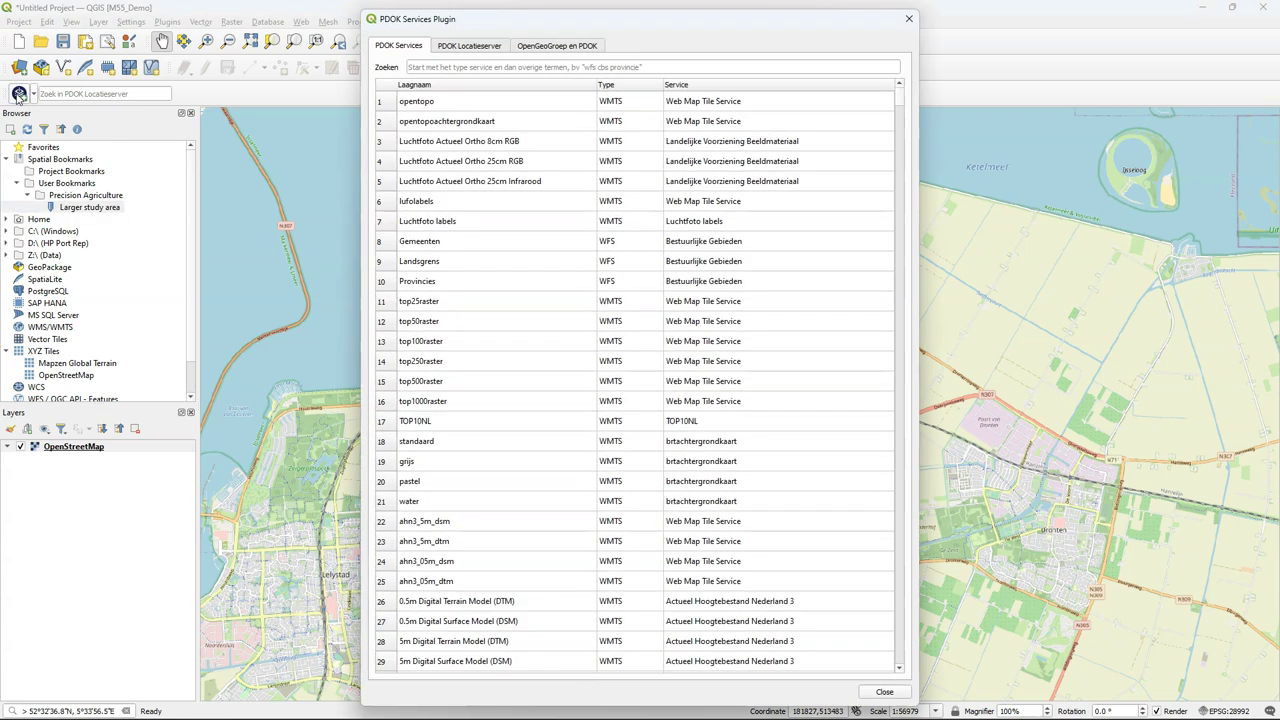
scroll(460, 330, down, 6)
scroll(457, 380, down, 6)
scroll(457, 363, up, 12)
click(462, 145)
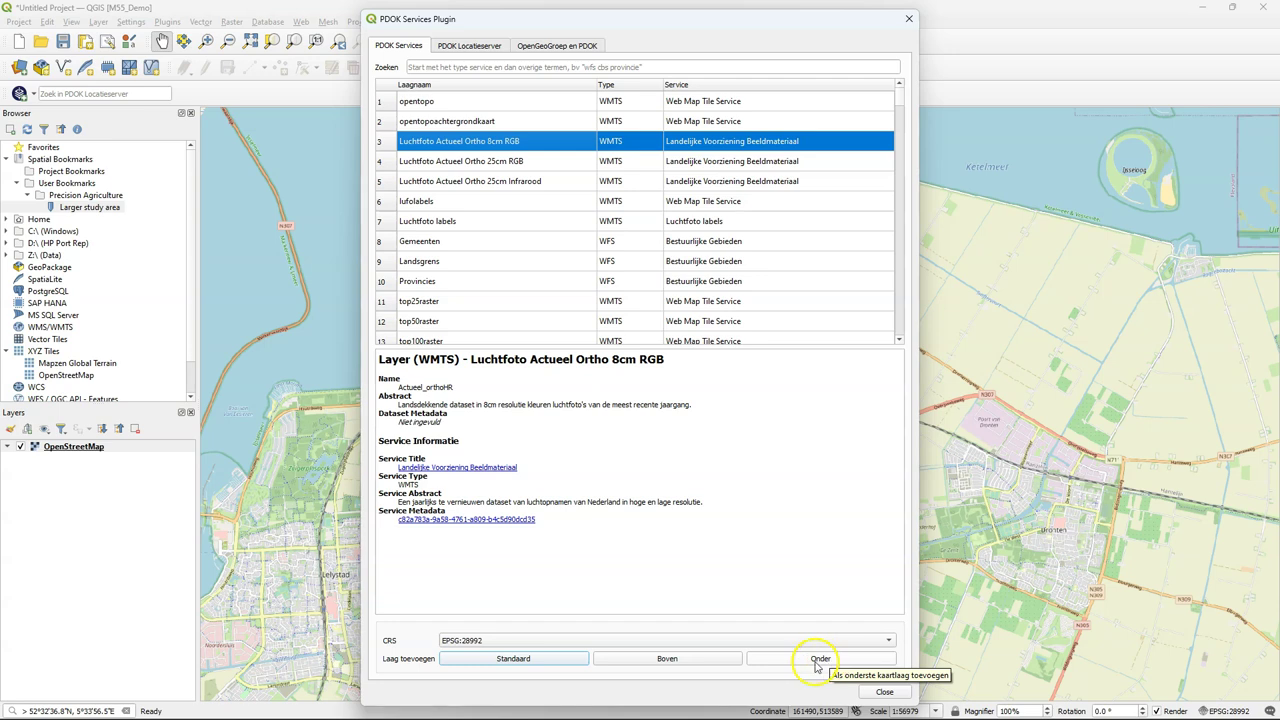
click(697, 661)
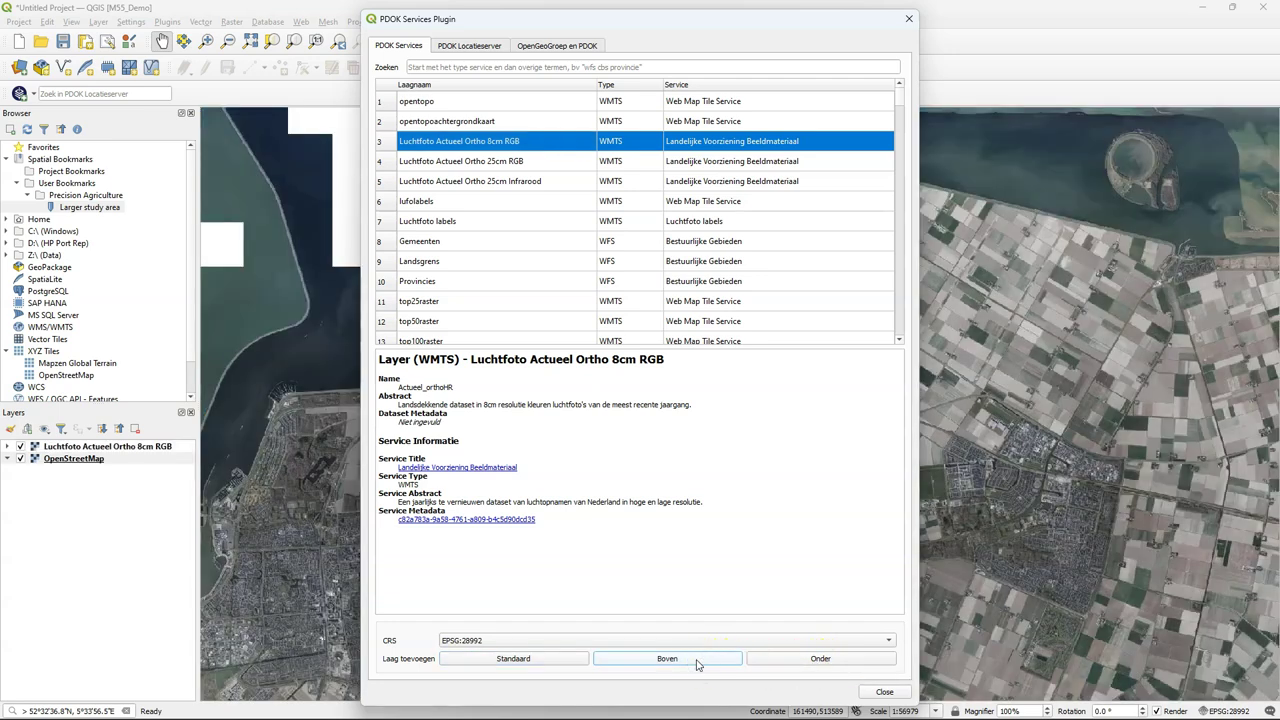
click(884, 692)
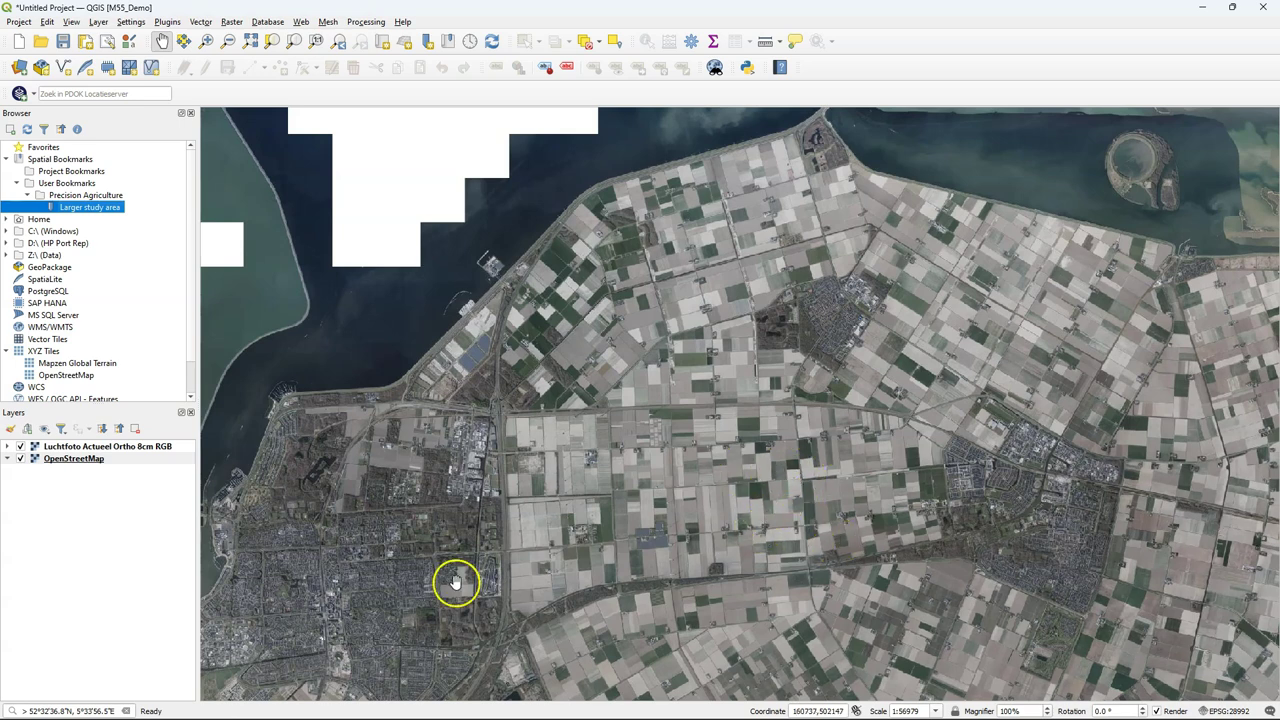
click(115, 711)
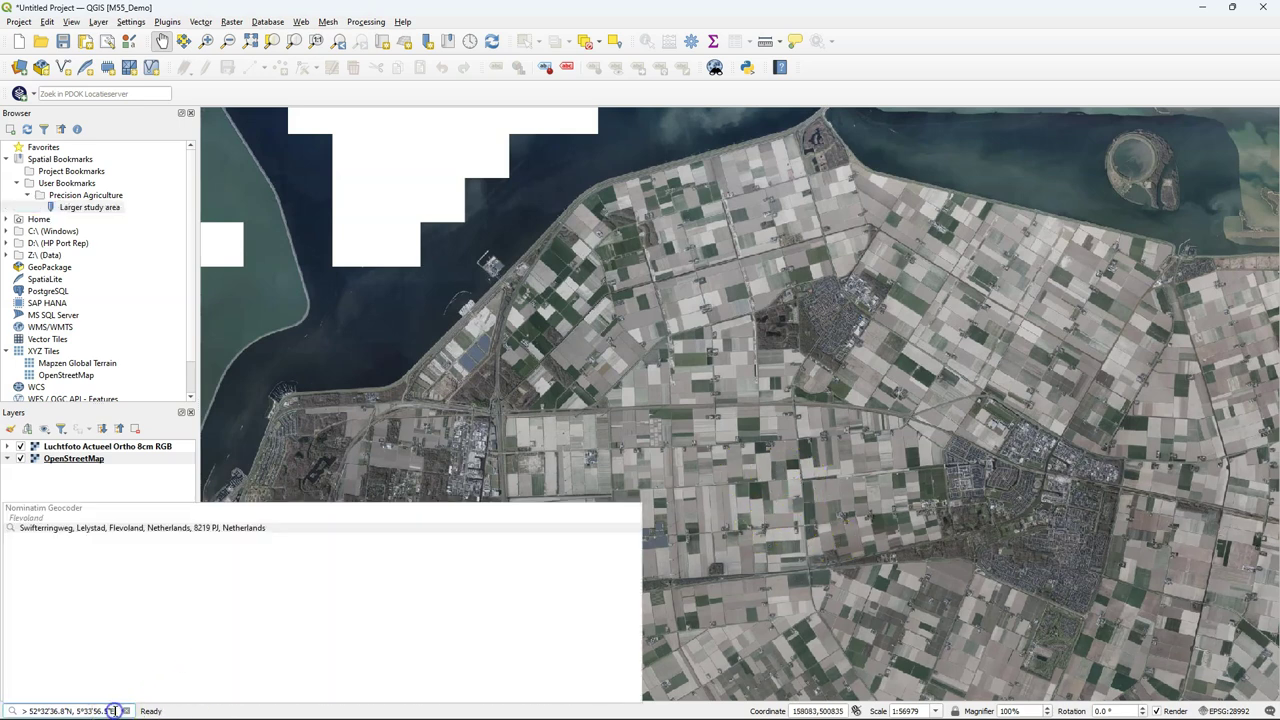
click(138, 527)
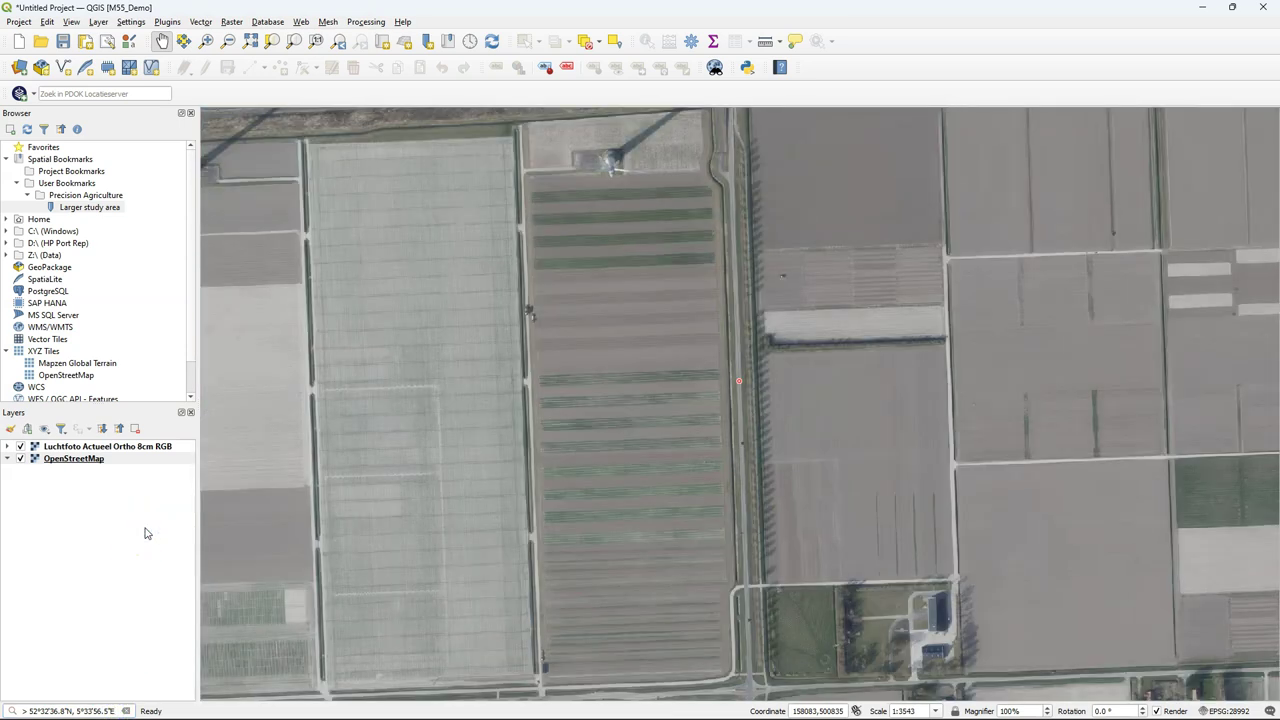
scroll(660, 390, up, 2)
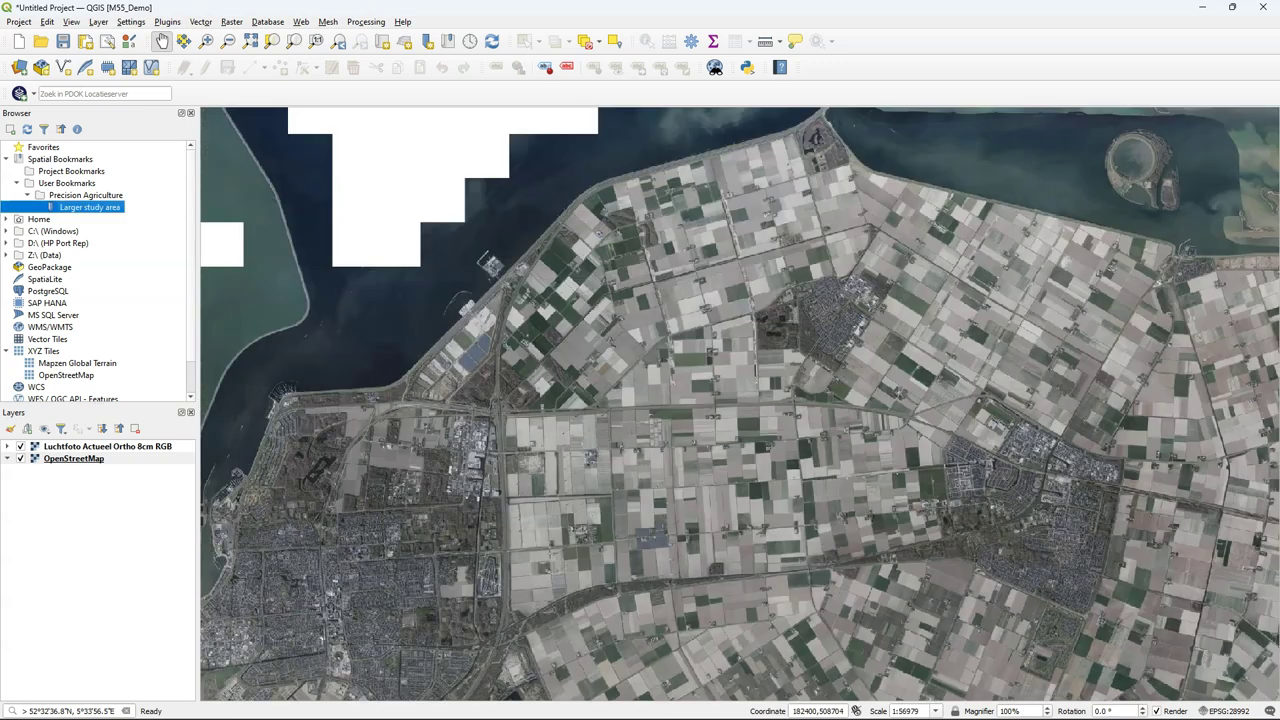
click(951, 133)
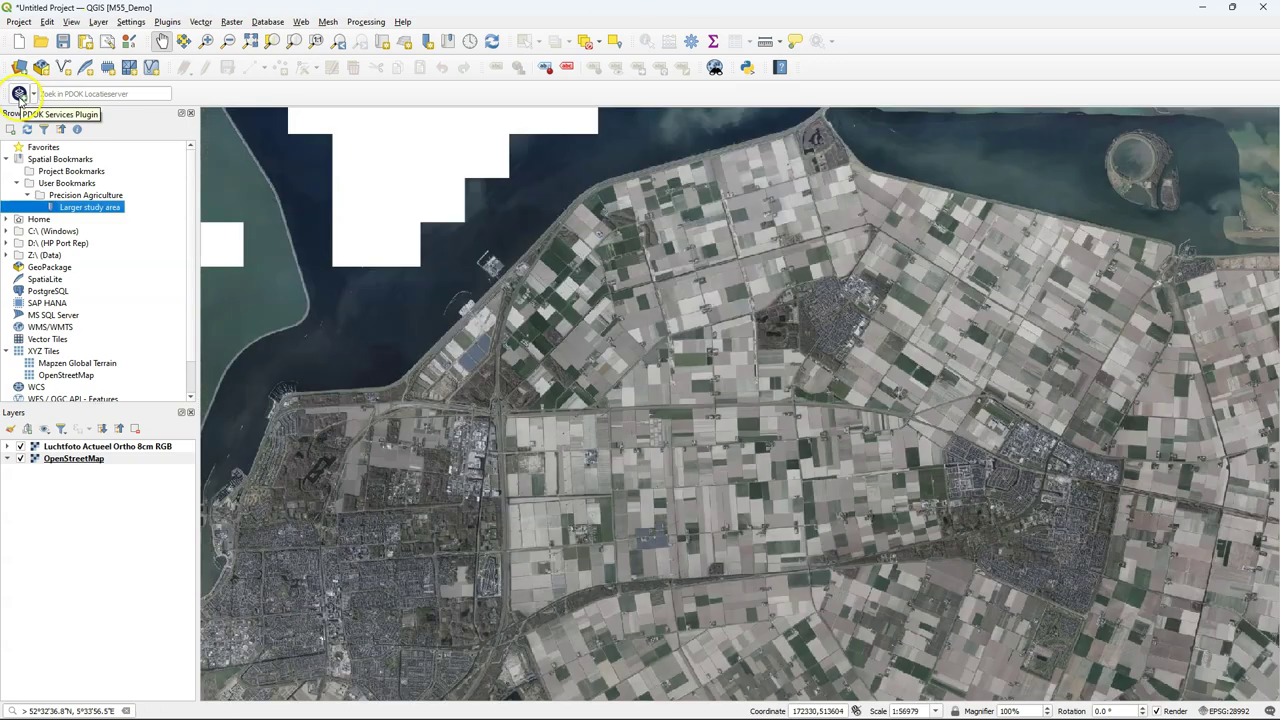
Step: Add PDOK's Luchtfoto Actueel Ortho 25cm Infrarood as the top layer and zoom to inspect it
click(19, 95)
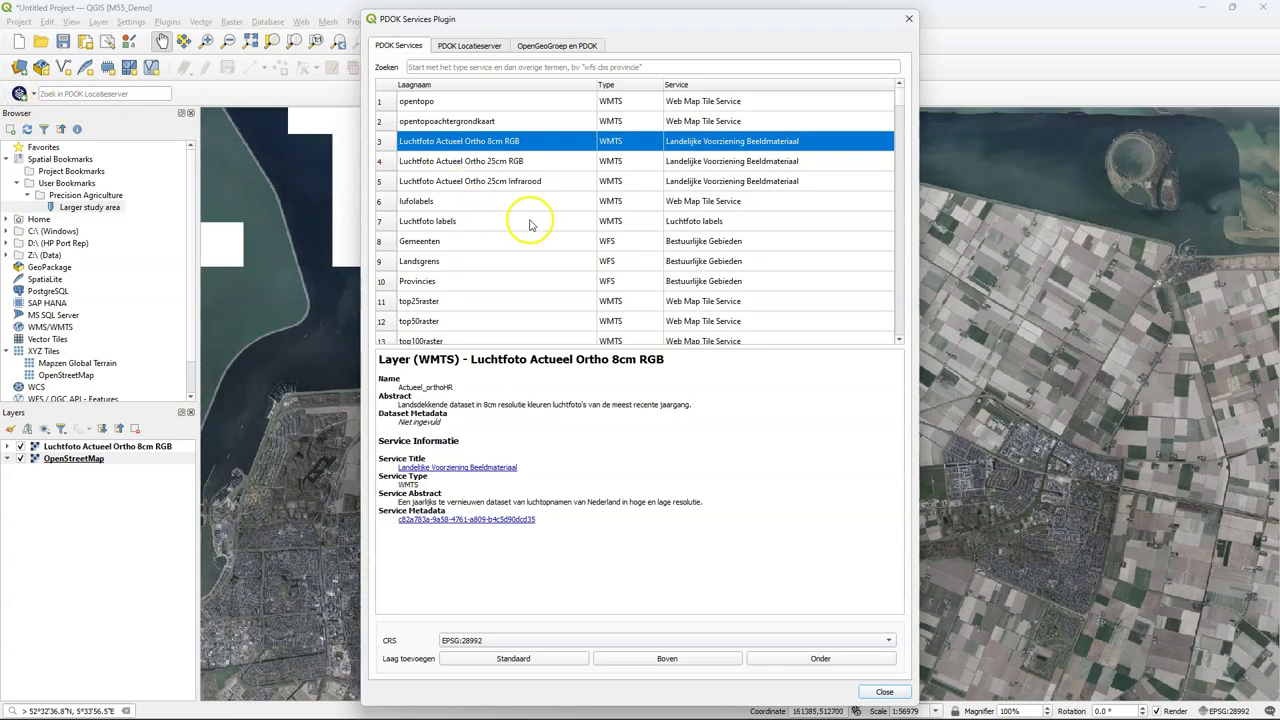
click(503, 182)
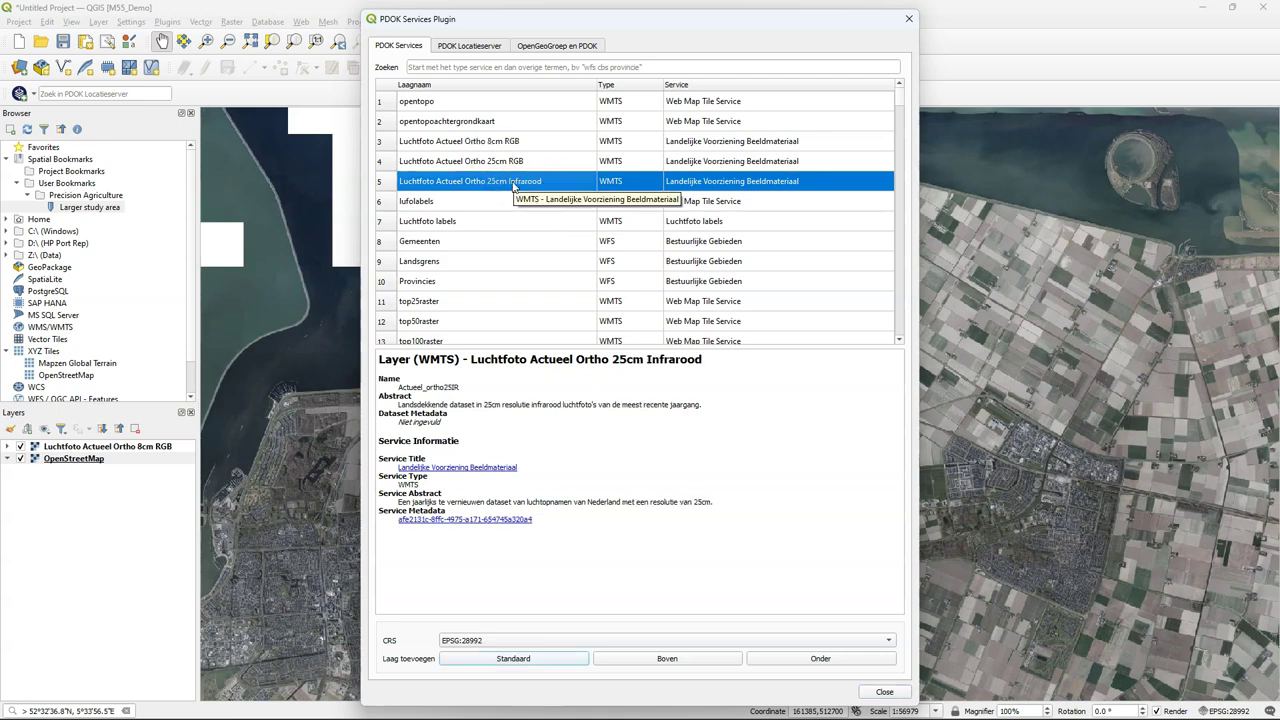
click(668, 660)
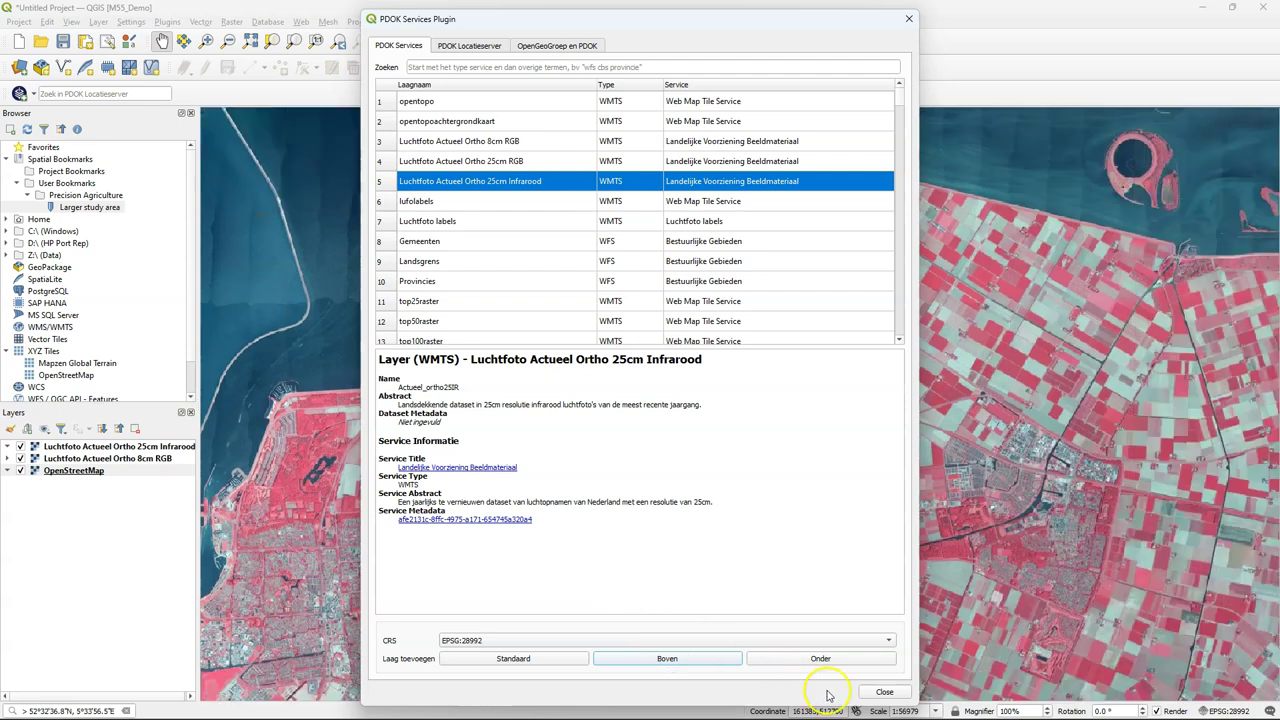
click(884, 692)
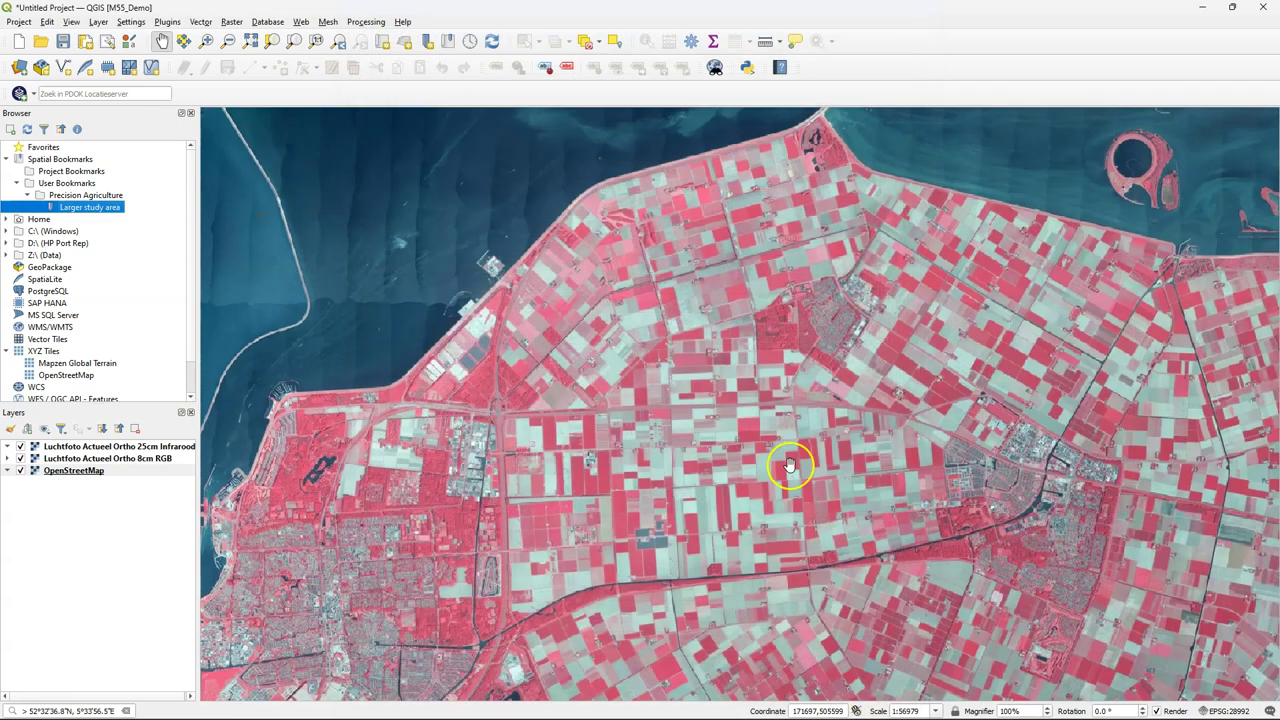
scroll(768, 427, up, 3)
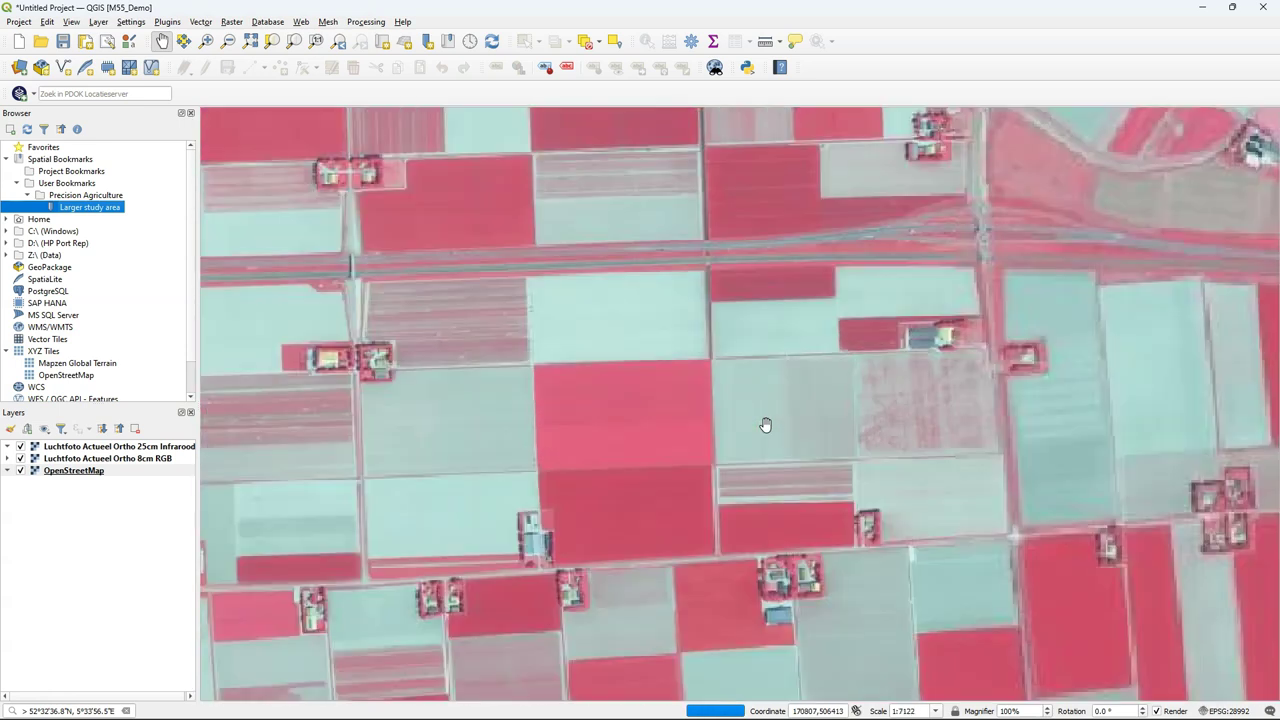
scroll(765, 425, up, 1)
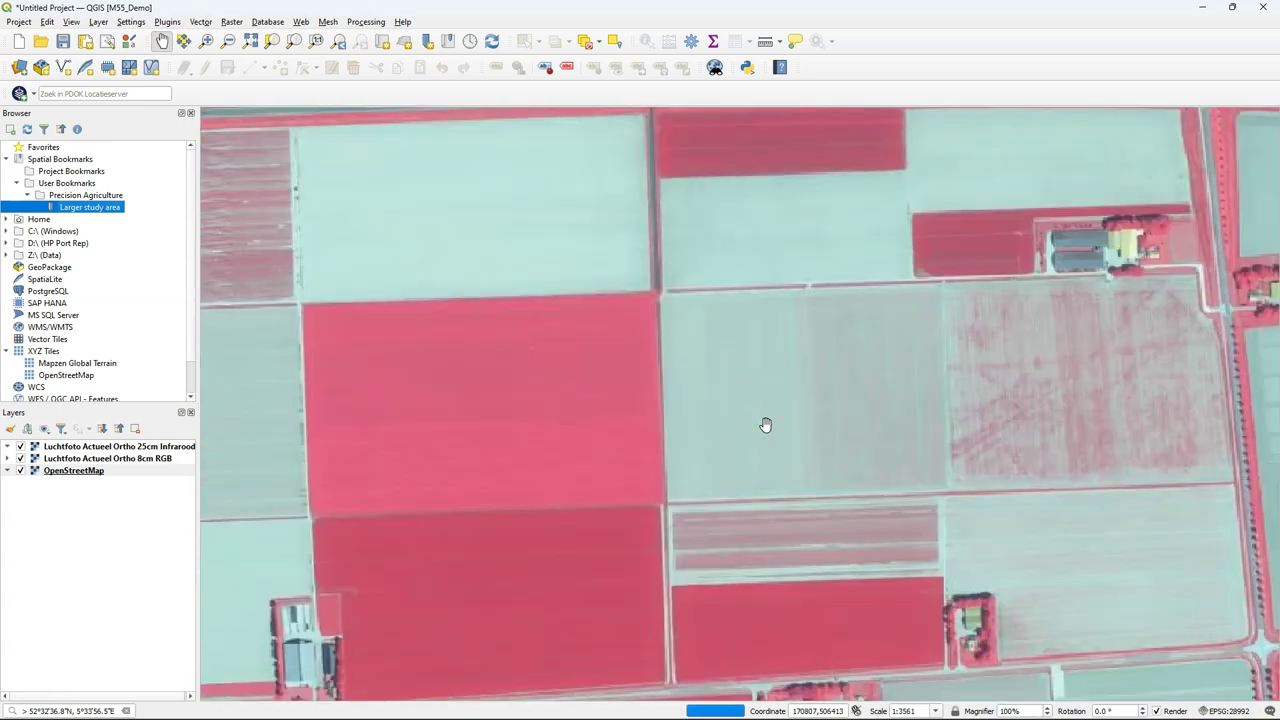
scroll(765, 425, down, 4)
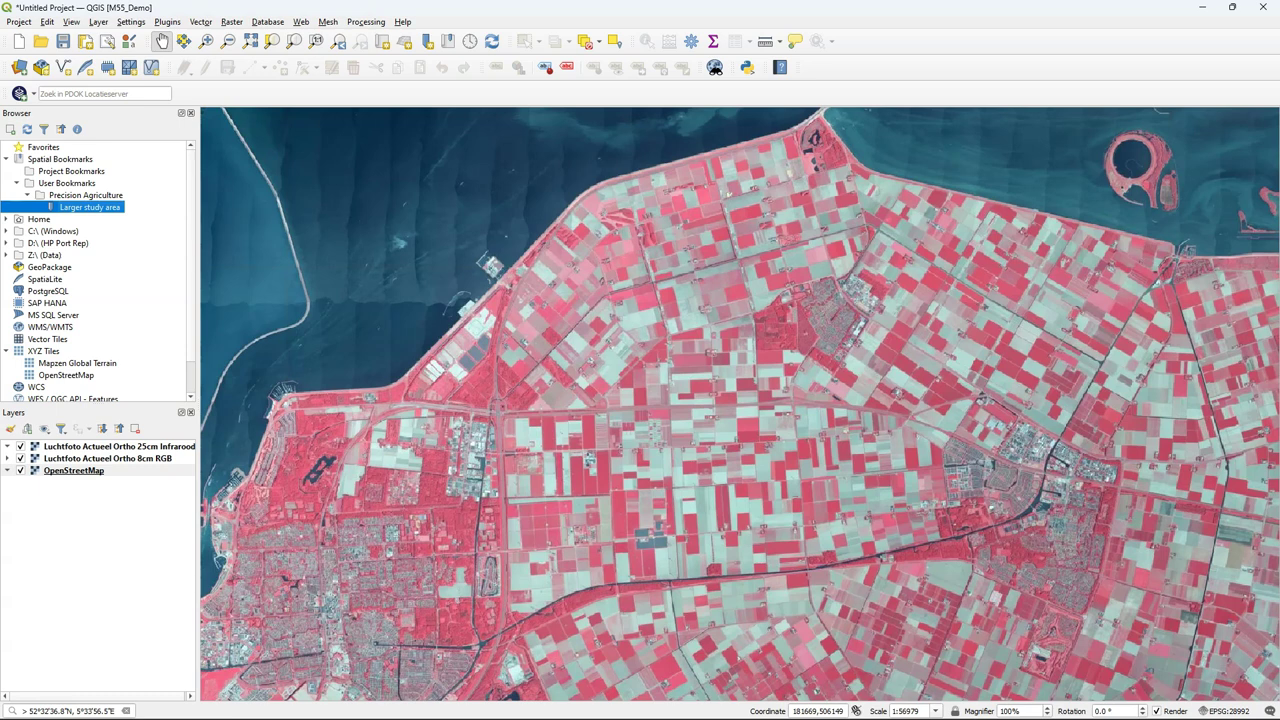
Step: Save the infrared layer as a rendered-image raster named infrared, without creating a VRT
right_click(100, 446)
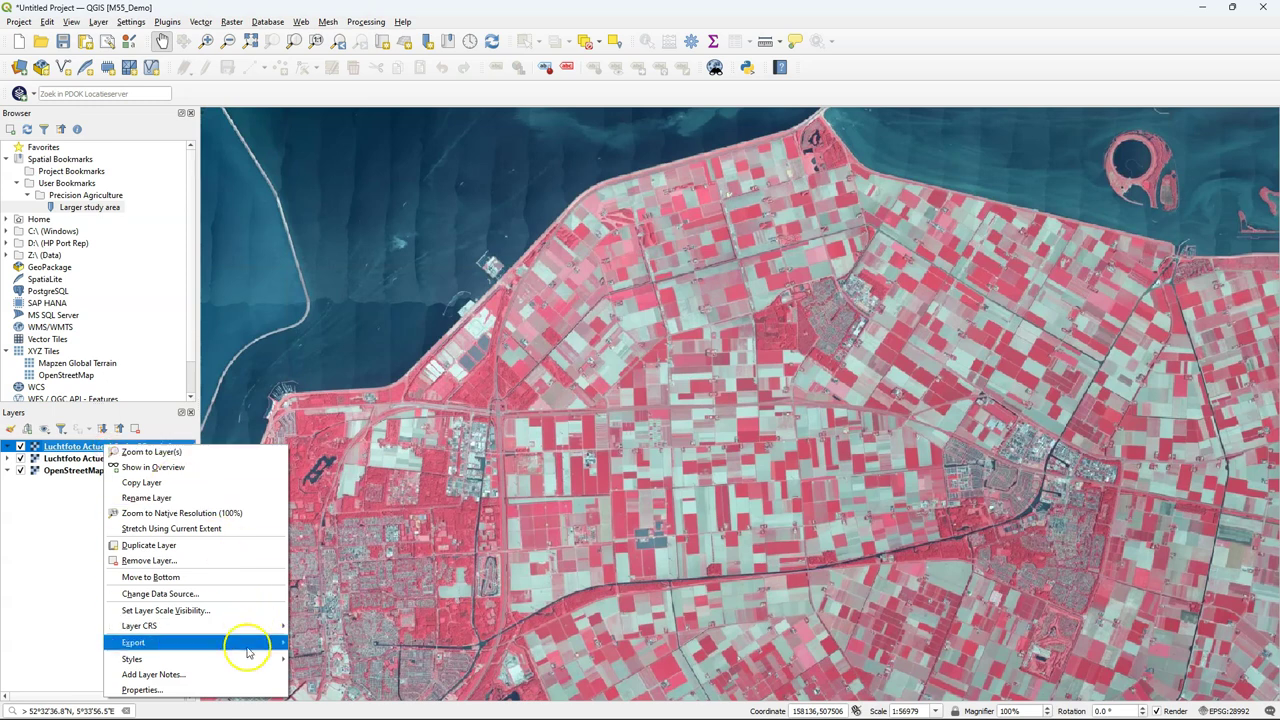
mouse_move(257, 648)
click(320, 641)
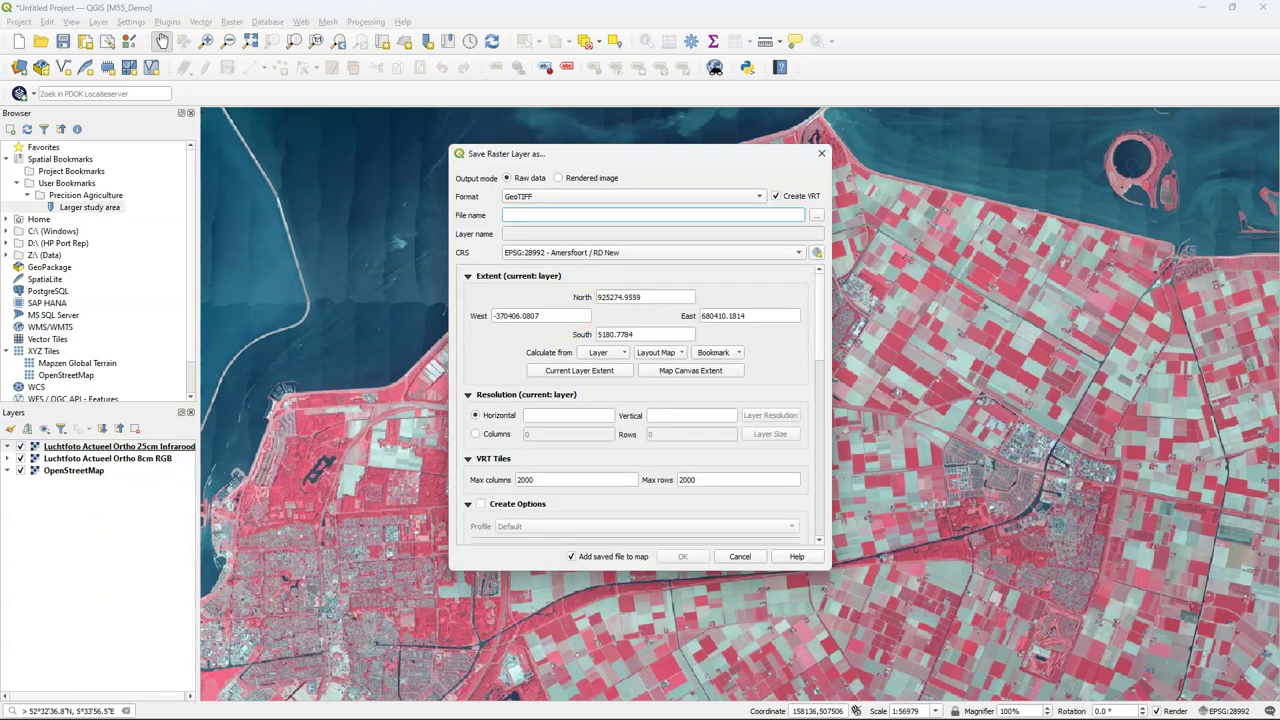
click(557, 178)
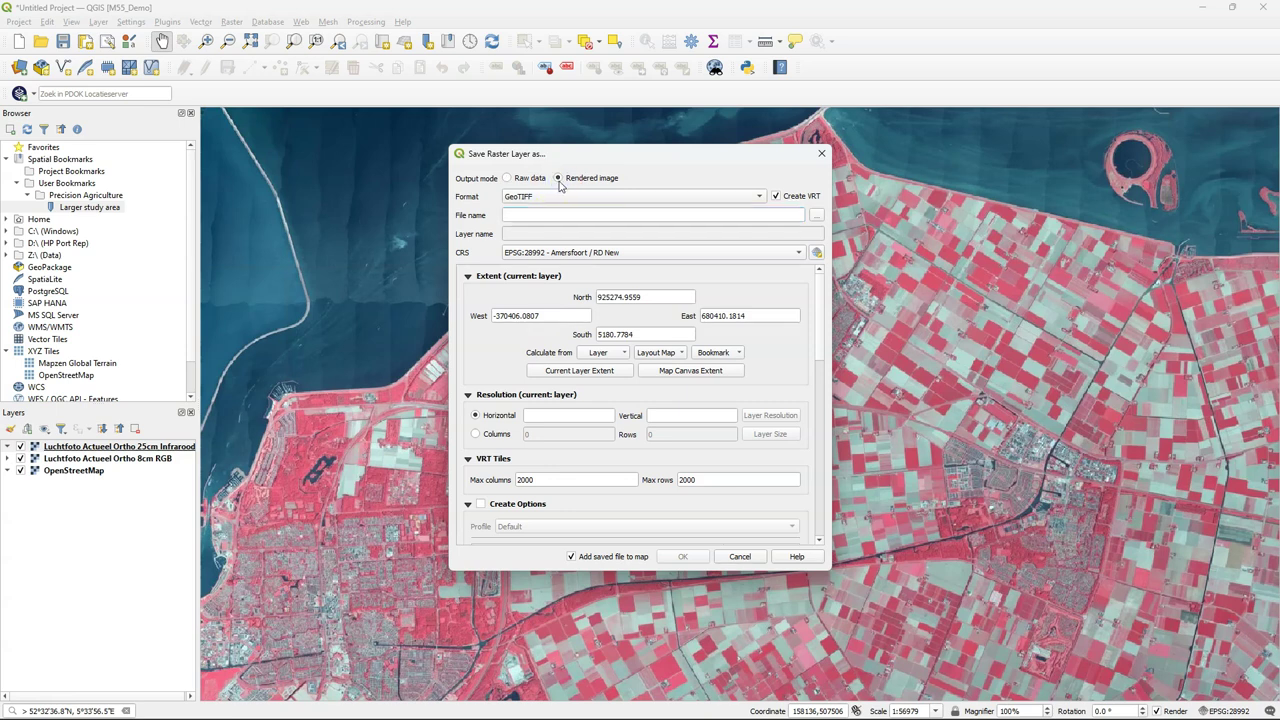
click(775, 196)
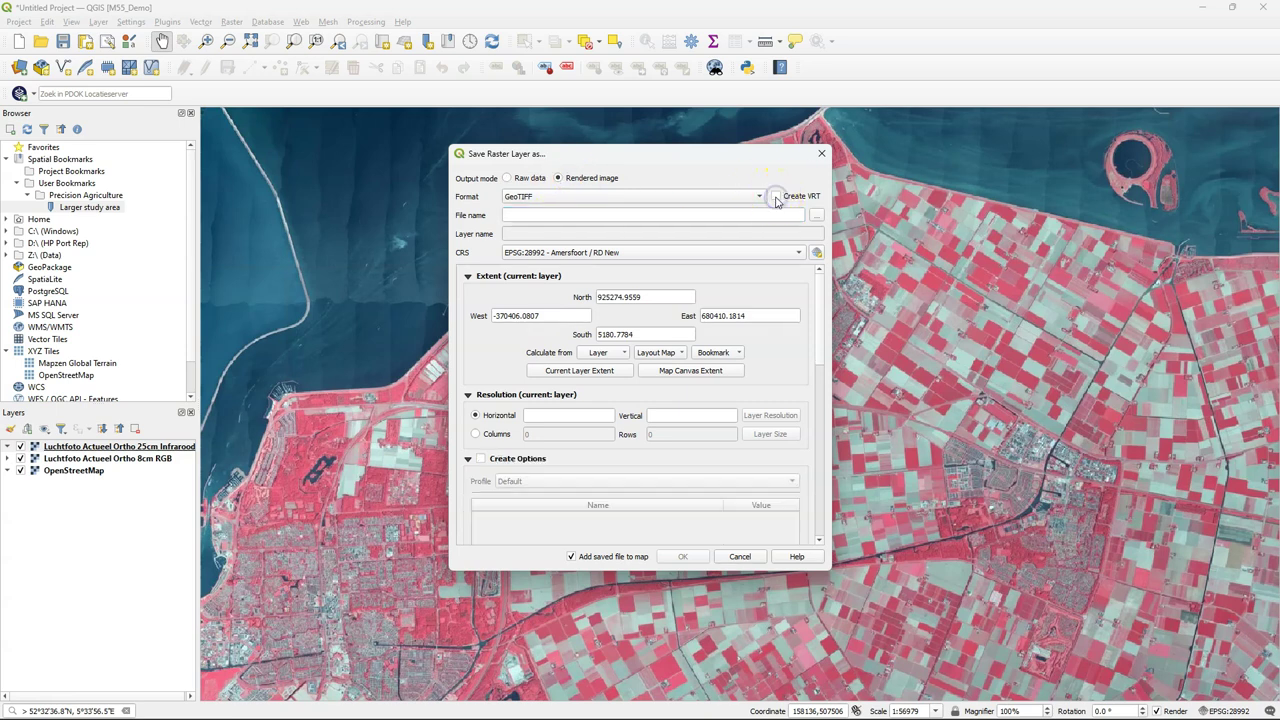
click(817, 215)
text(infrare)
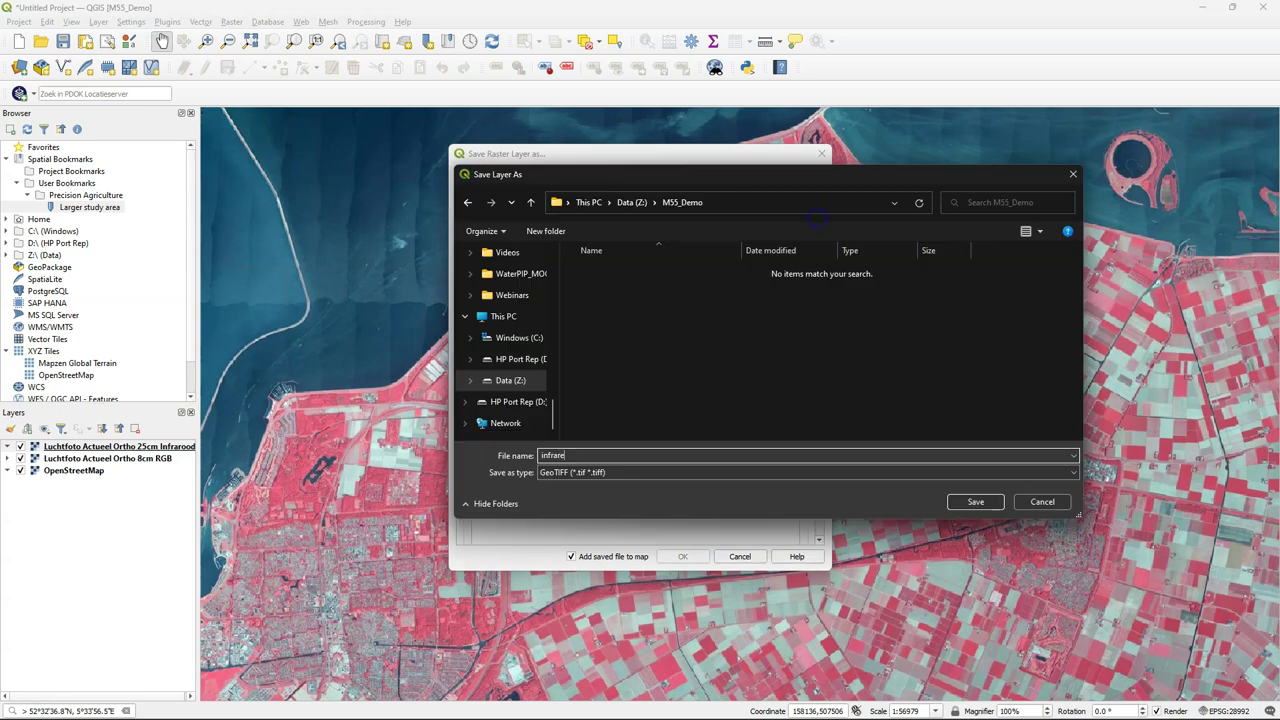
text(d)
key(Return)
Step: Use the Larger study area bookmark extent at resolution 5, then run the export
click(713, 352)
mouse_move(780, 367)
click(862, 367)
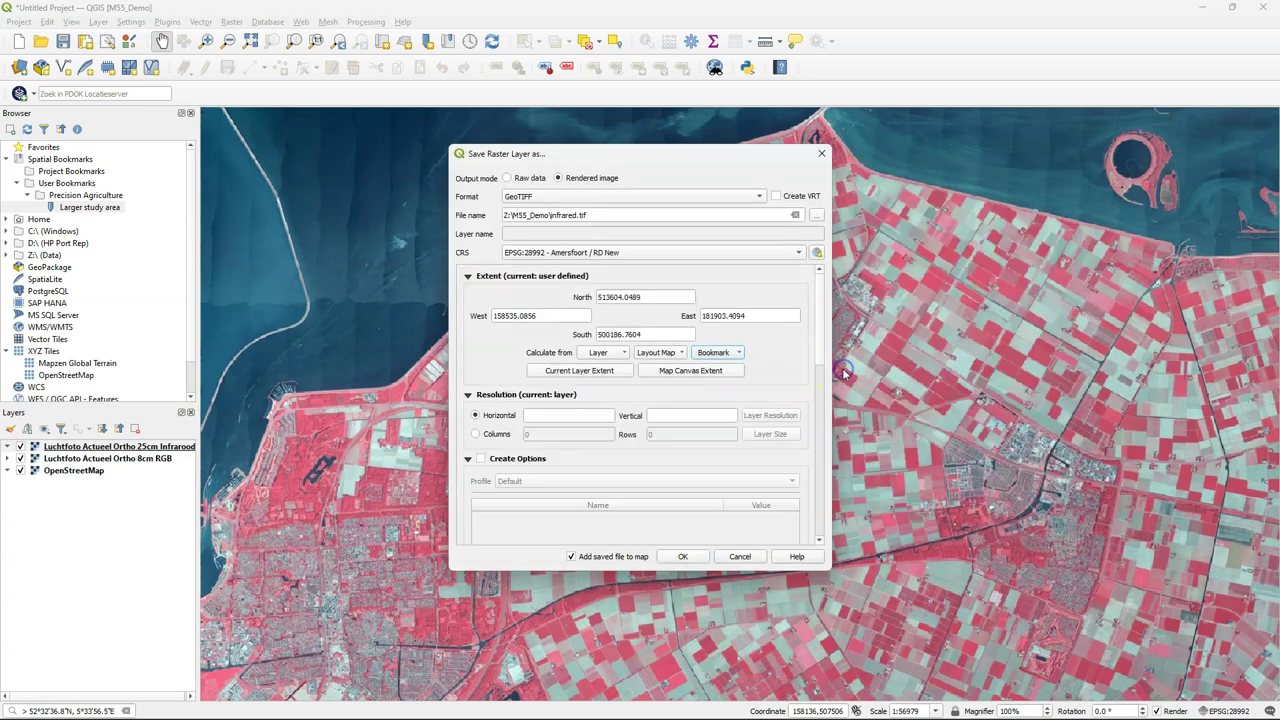
click(556, 417)
text(5)
click(655, 416)
text(5)
click(655, 467)
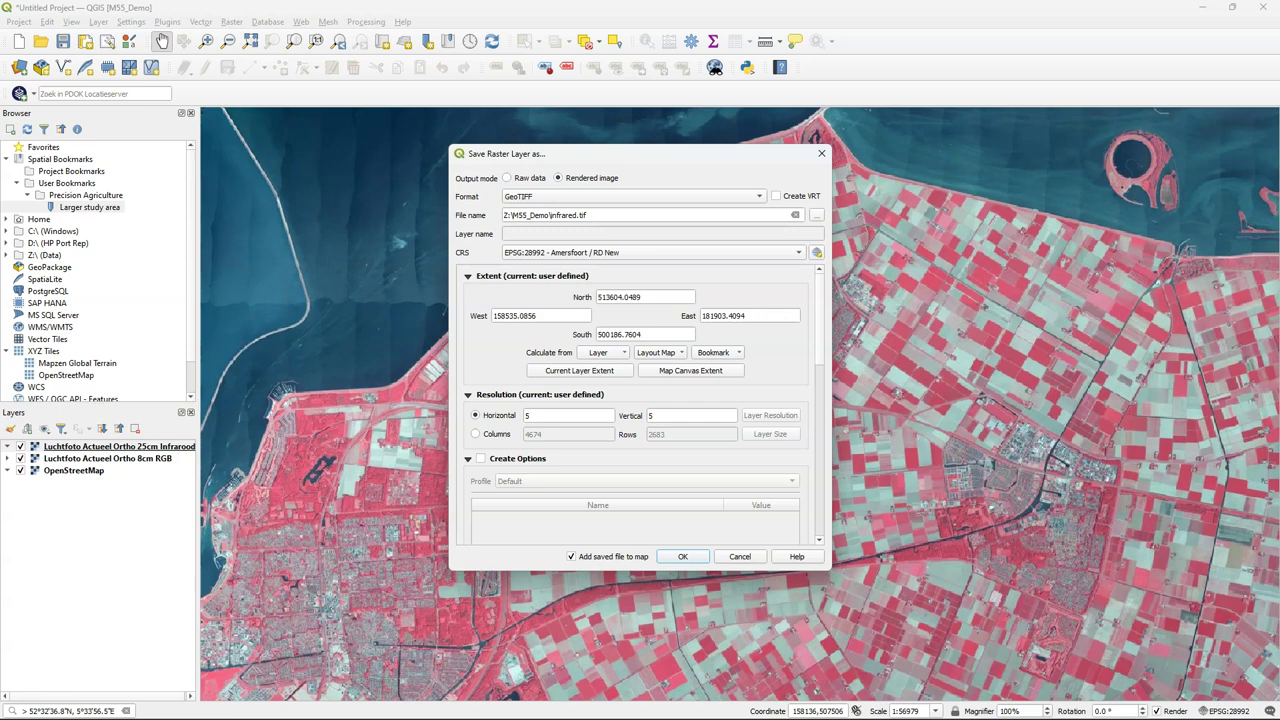
drag(816, 360, 802, 525)
click(681, 557)
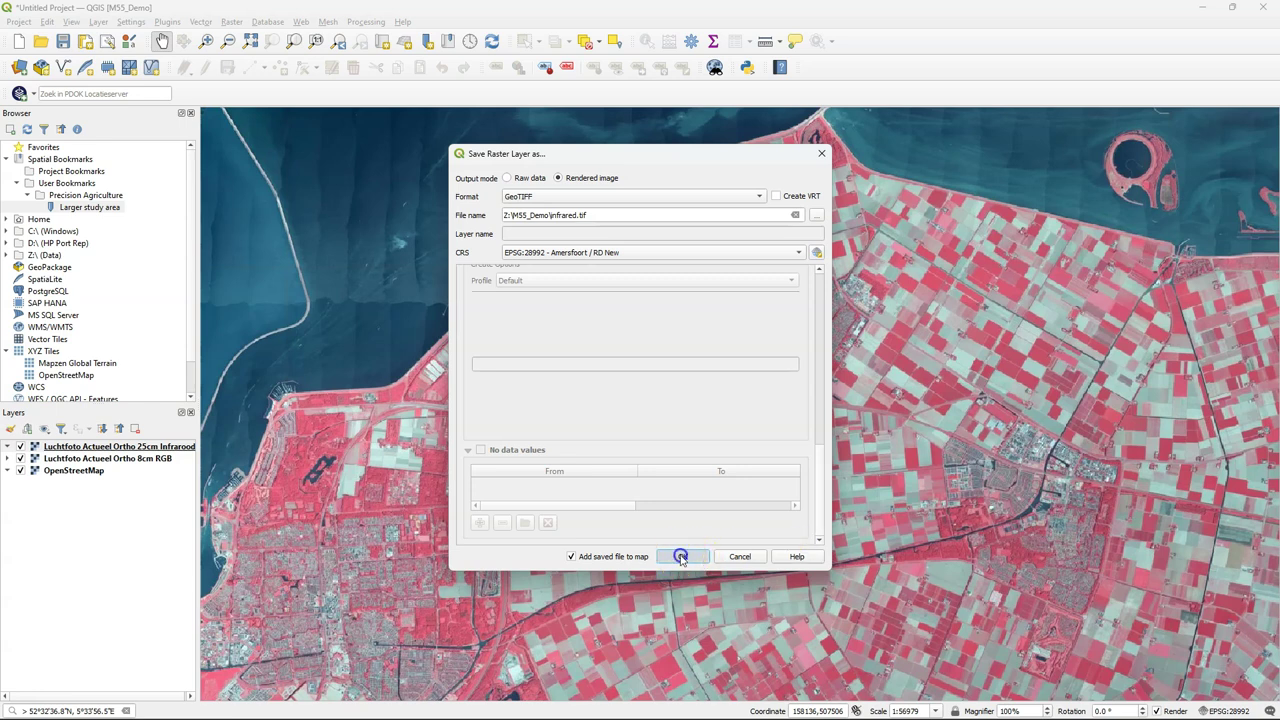
click(674, 558)
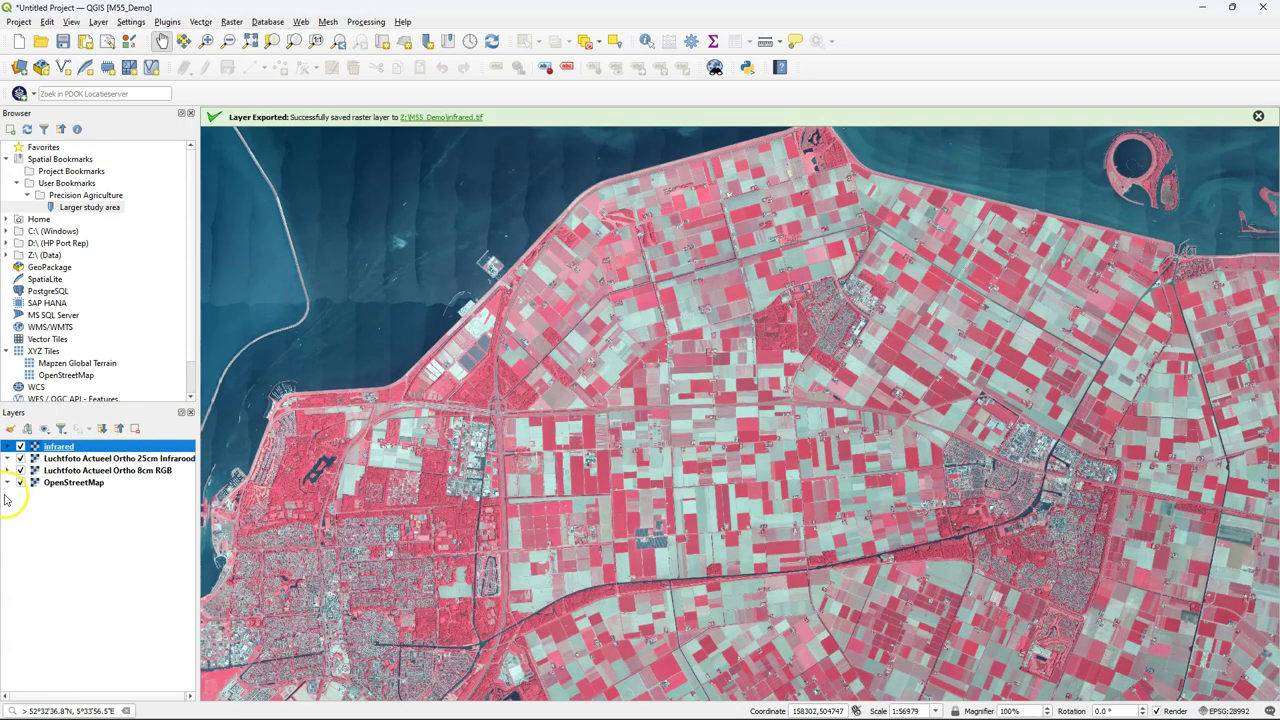
Step: Toggle the exported infrared raster on and off to compare it with the original
scroll(718, 497, up, 4)
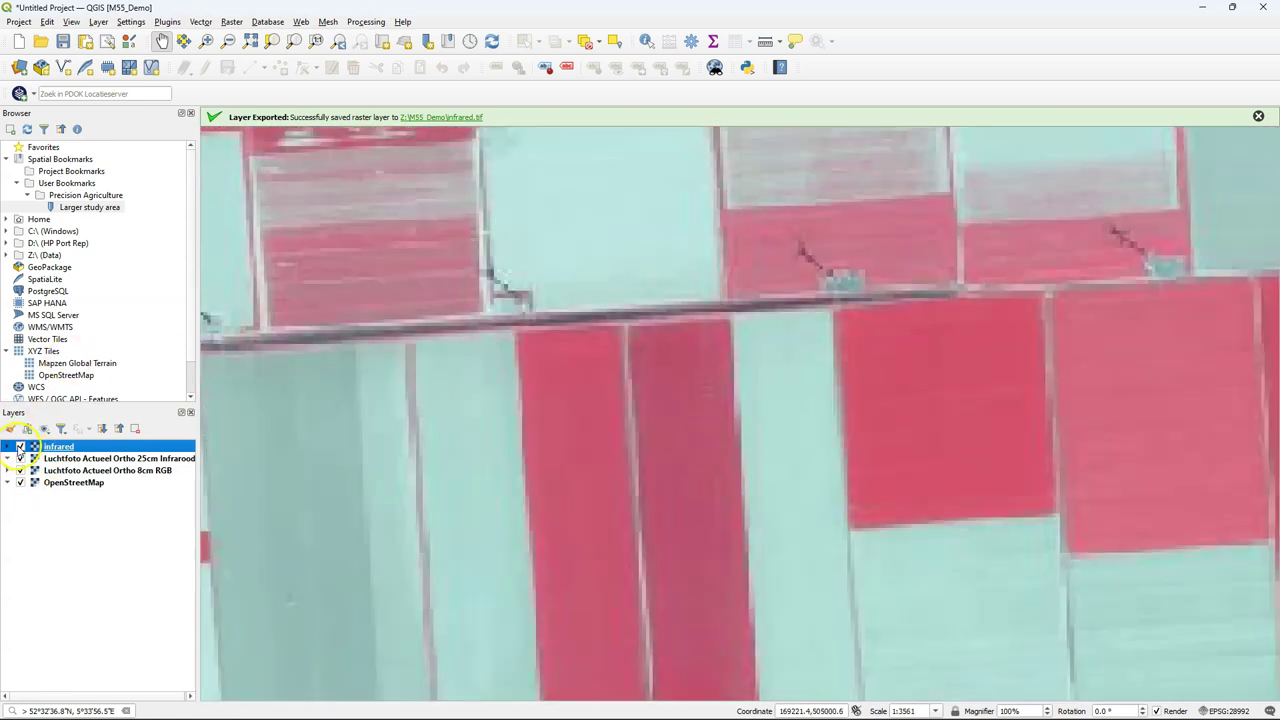
click(20, 447)
click(19, 447)
click(20, 447)
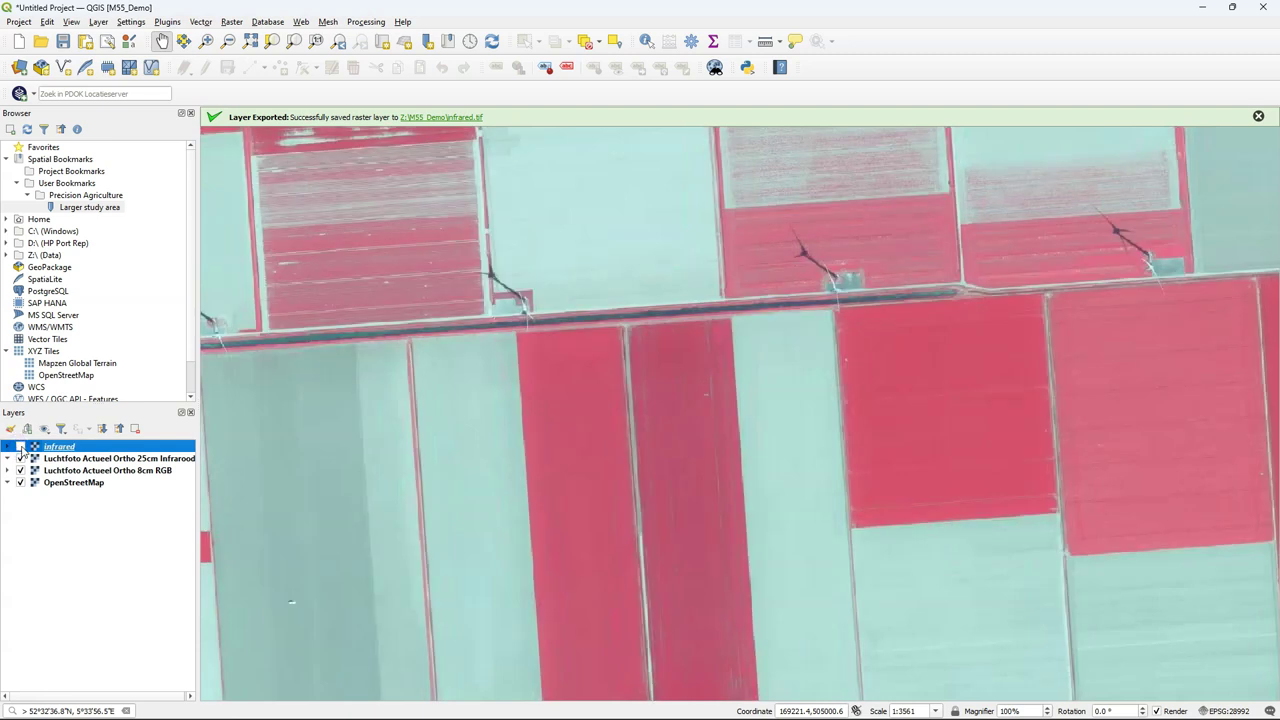
click(20, 447)
Step: Review the infrared raster's band assignments in Layer Styling, keeping blue on Band 3
click(10, 428)
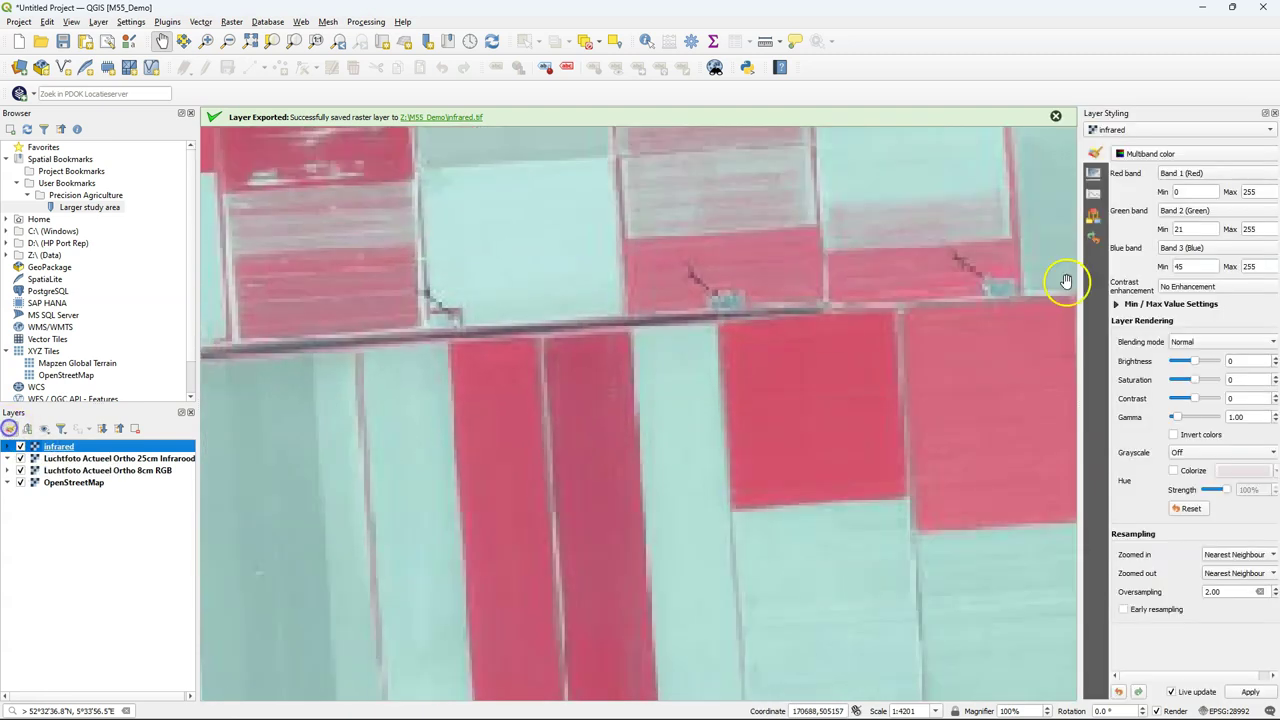
drag(1078, 277, 945, 272)
click(1071, 175)
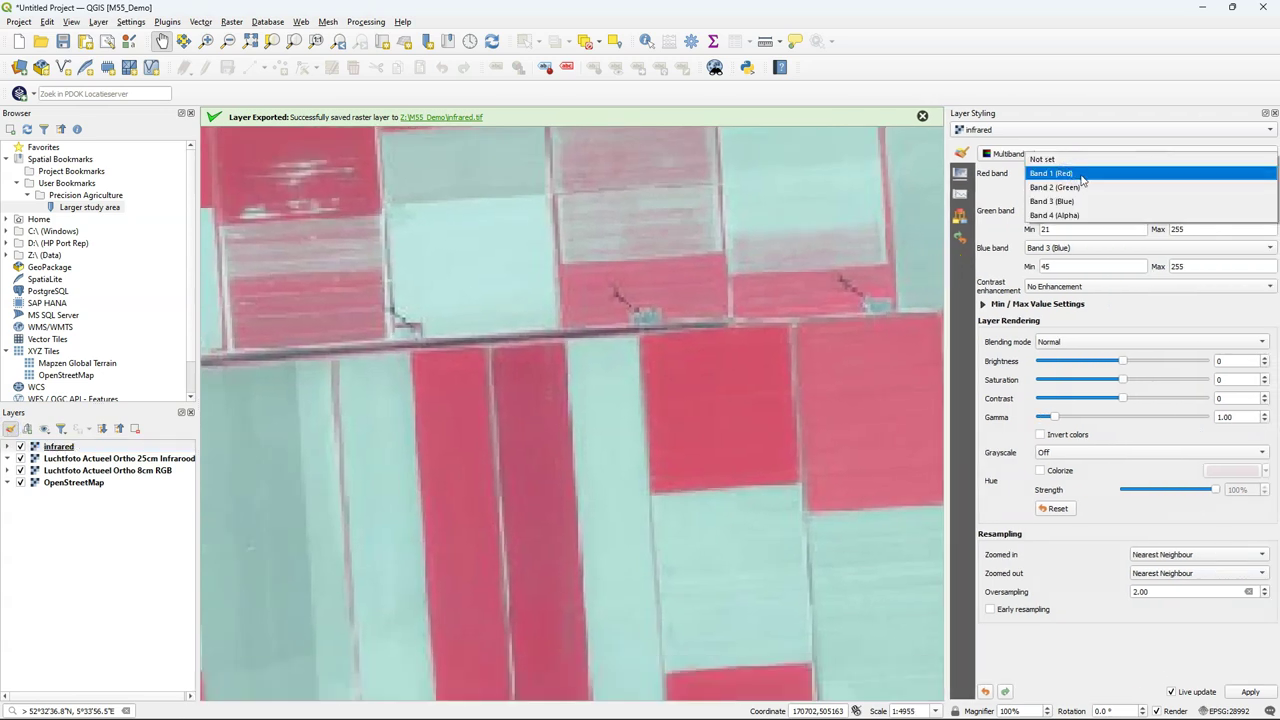
click(1073, 205)
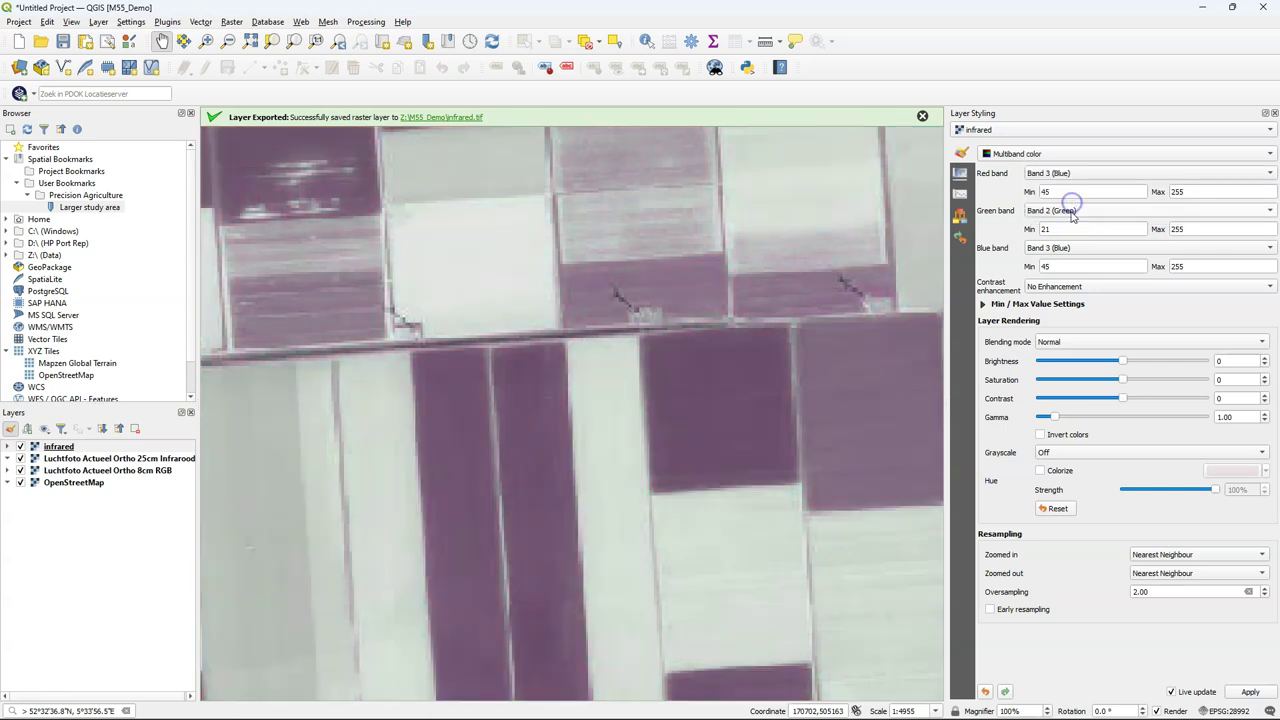
click(1100, 249)
click(1070, 219)
click(1070, 247)
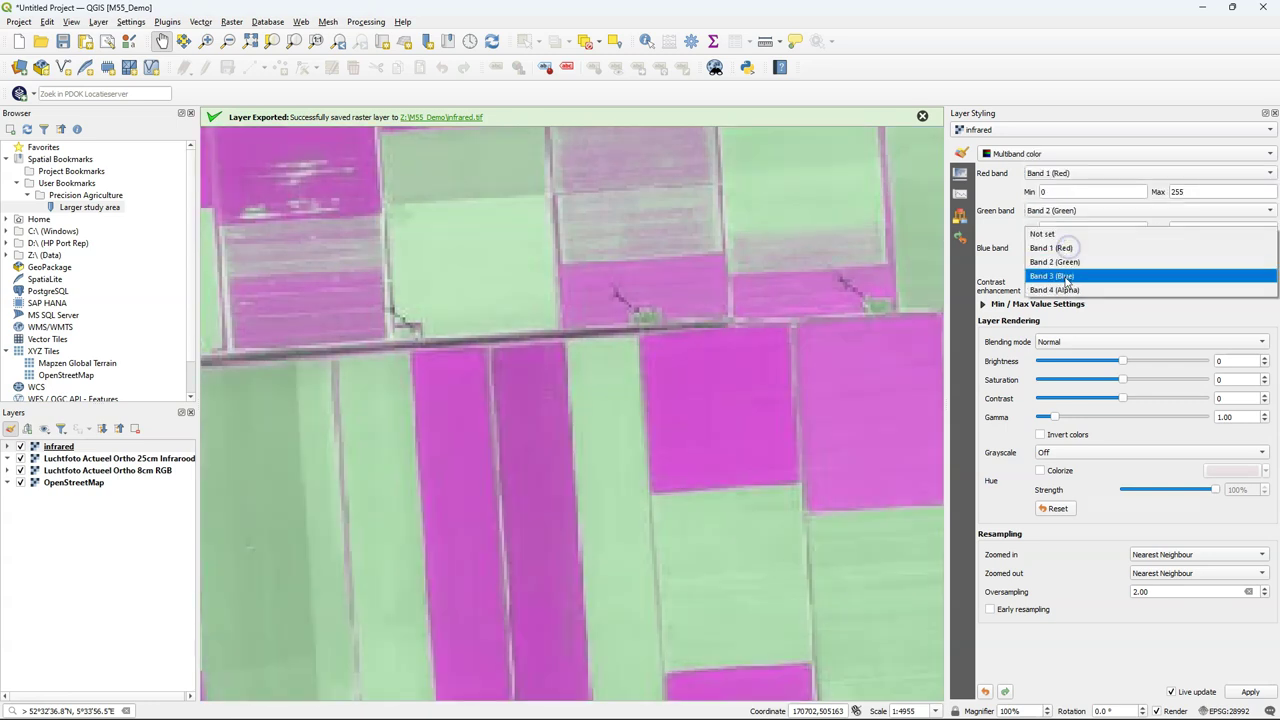
click(1052, 276)
Step: Return to the Larger study area, hiding other layers, and select the 25cm infrared layer
double_click(76, 207)
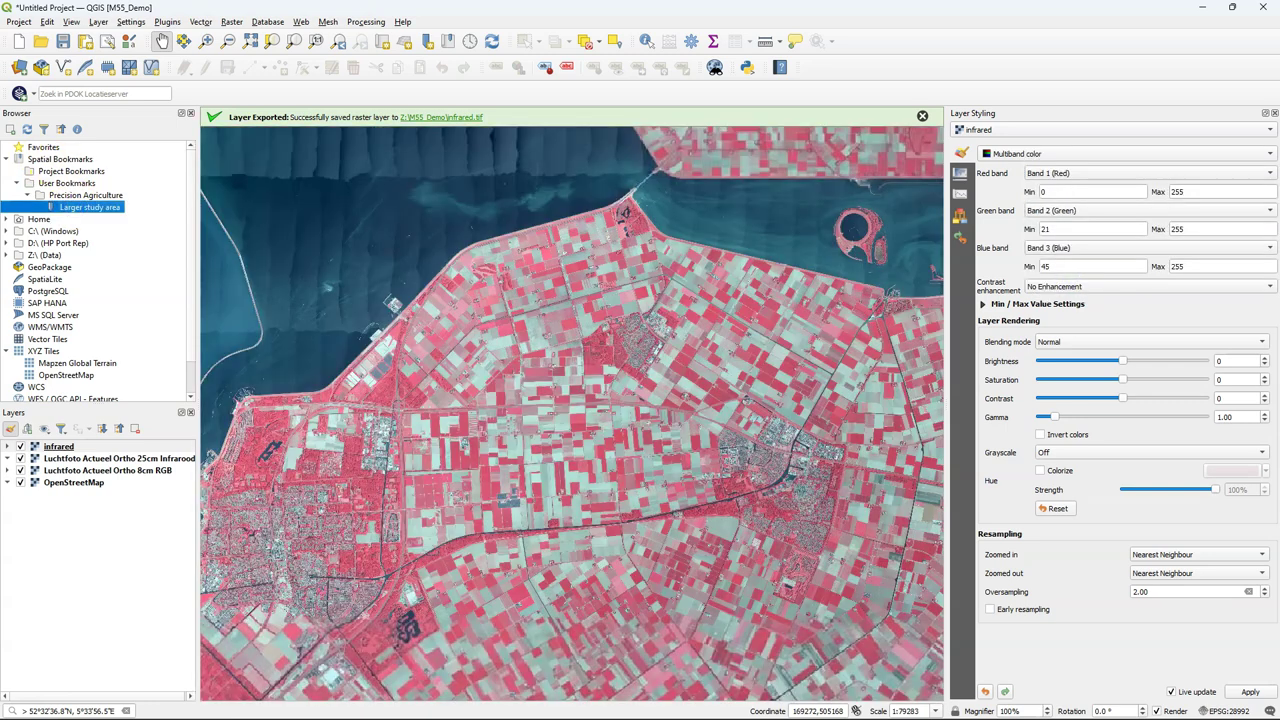
click(58, 446)
click(20, 470)
click(20, 482)
click(88, 459)
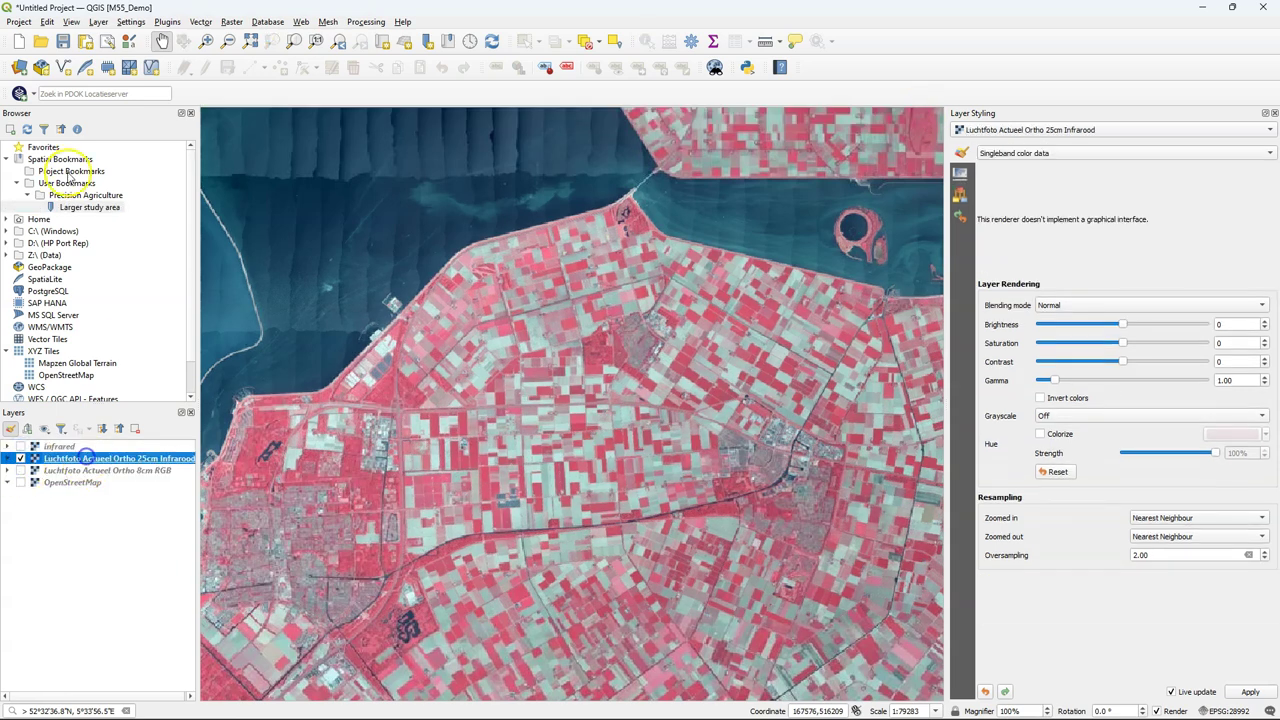
Step: Export the map as image infrared_mapcanvas.tif over the Larger study area bookmark extent
click(16, 22)
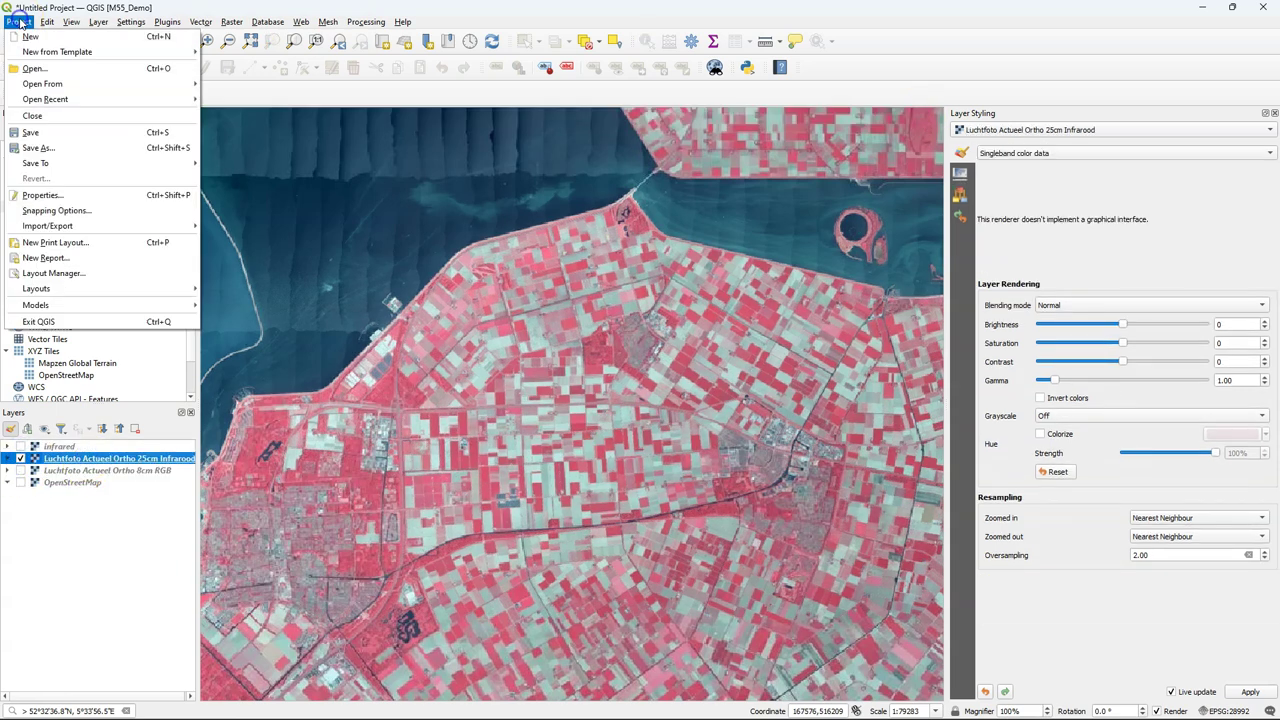
mouse_move(50, 226)
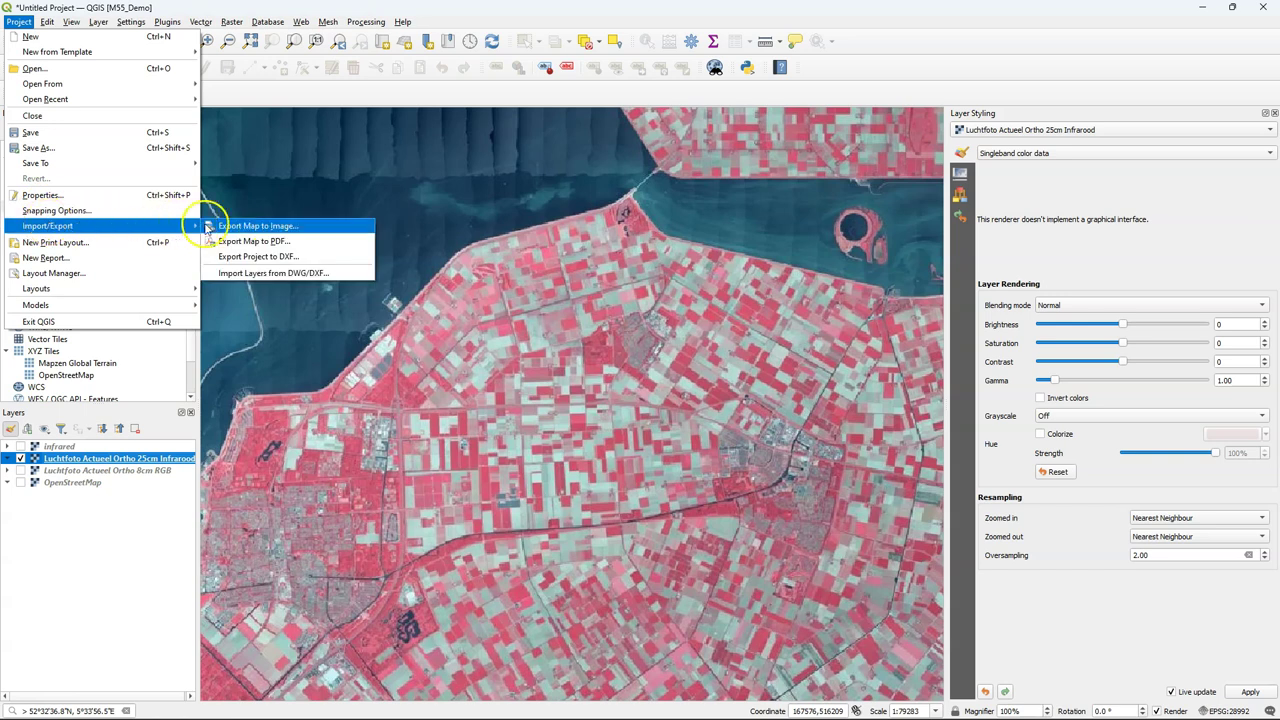
click(245, 226)
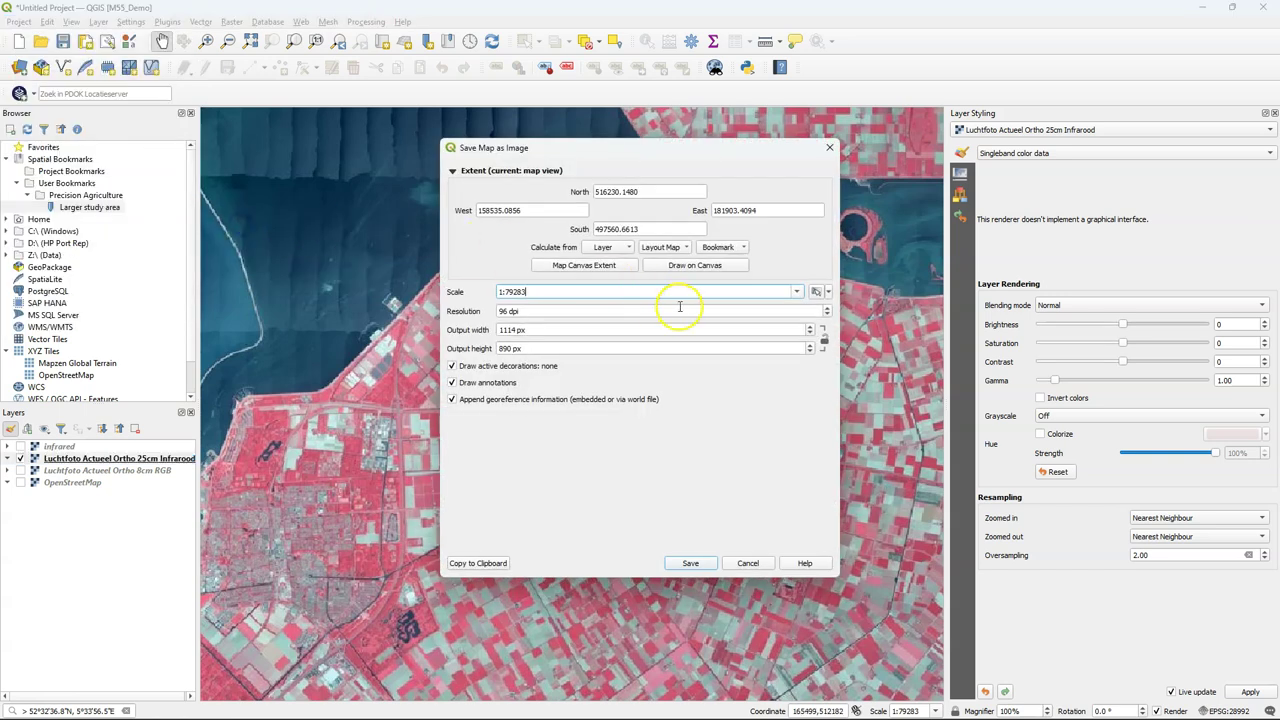
click(740, 247)
mouse_move(751, 265)
click(866, 261)
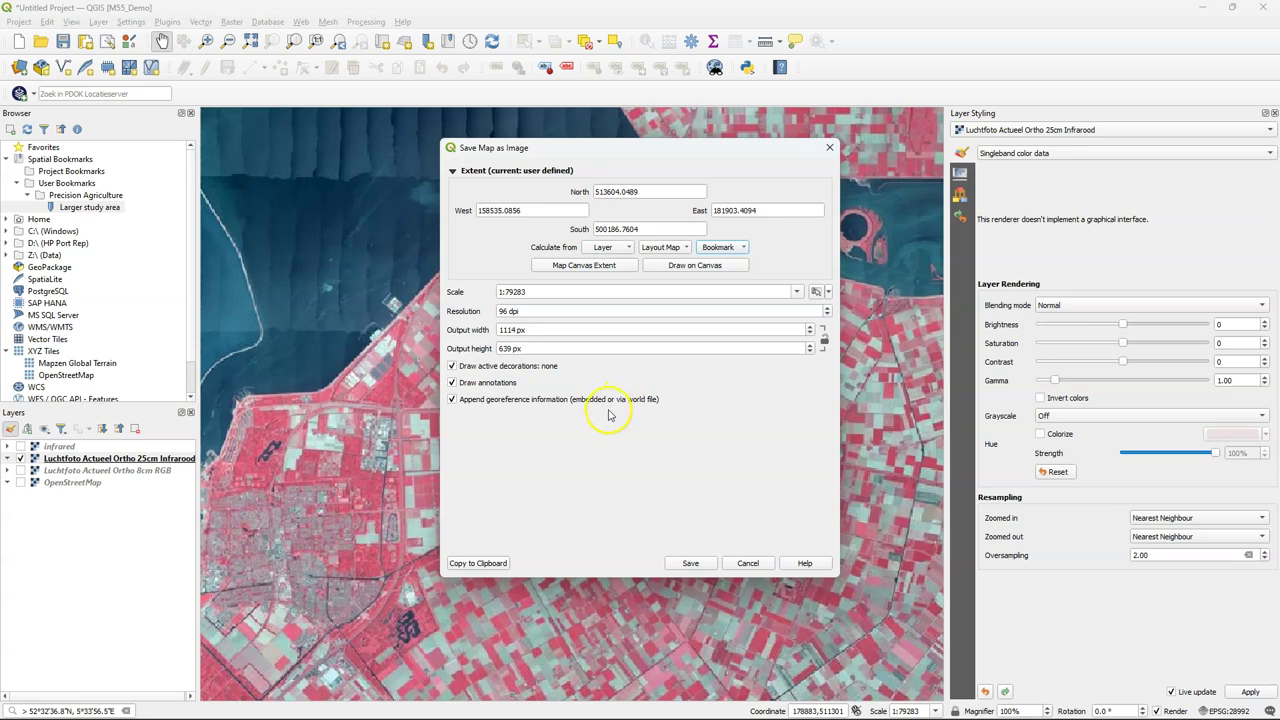
click(690, 564)
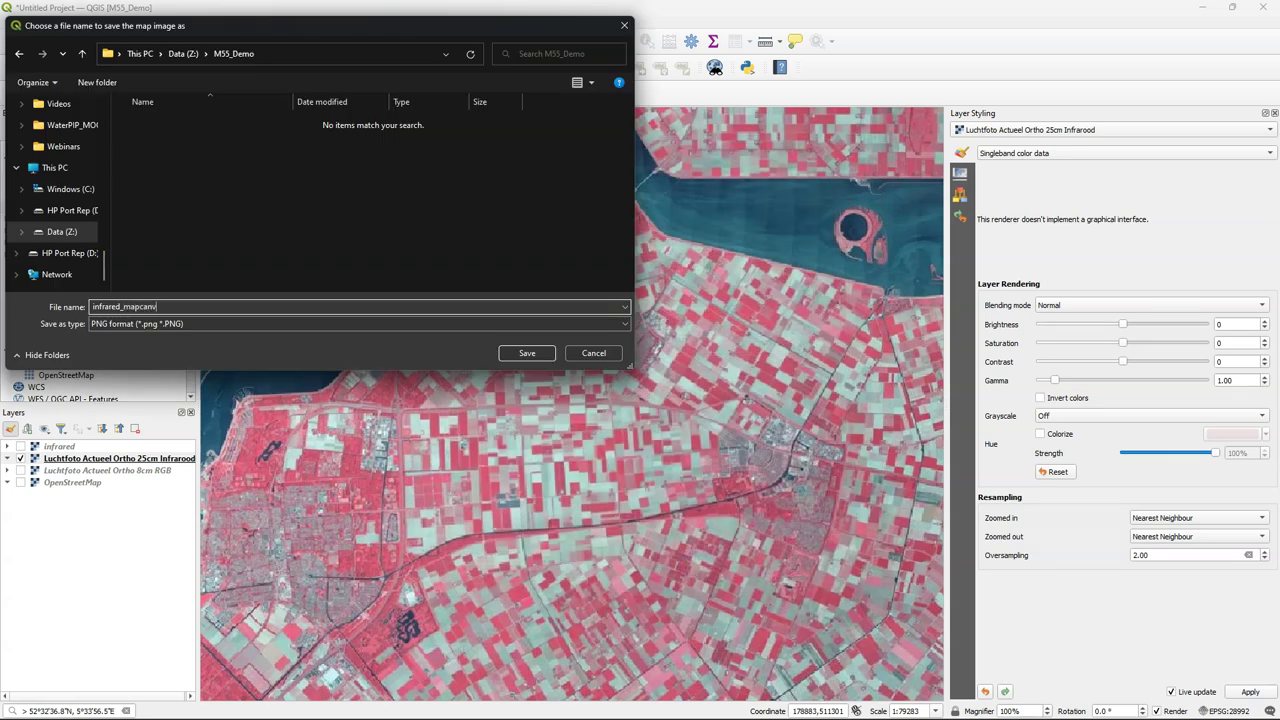
click(200, 324)
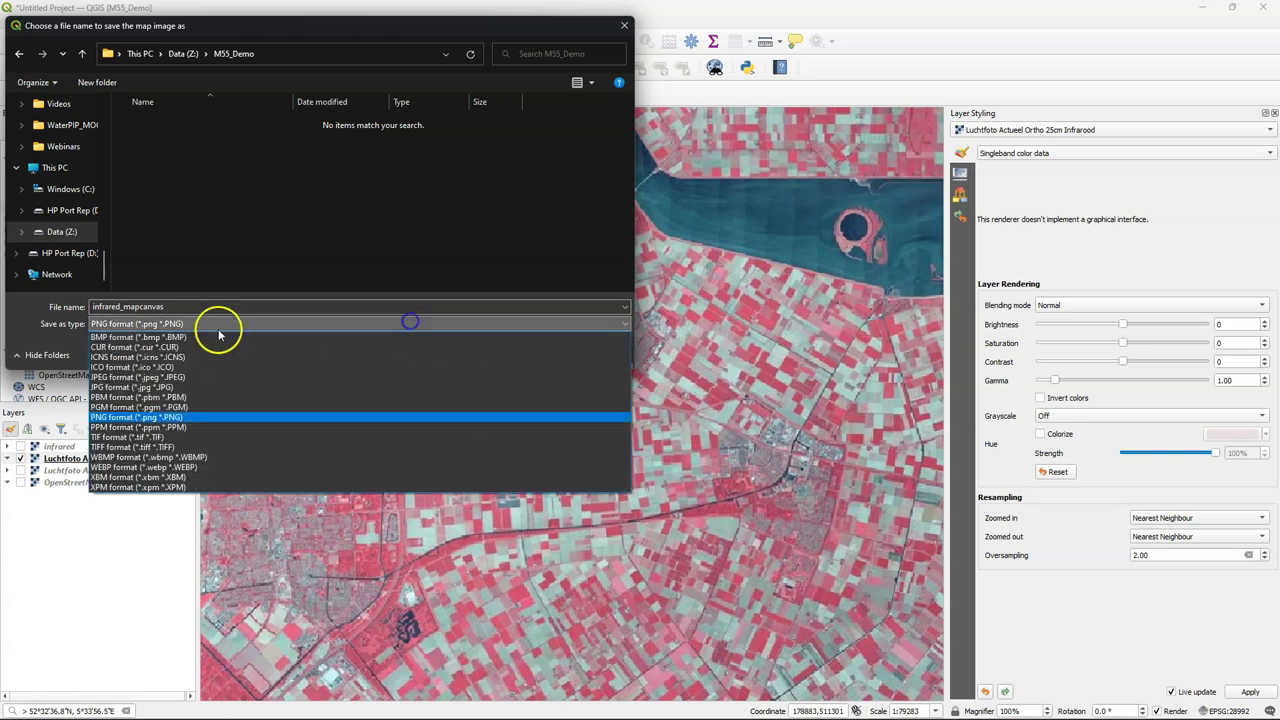
click(170, 437)
click(527, 353)
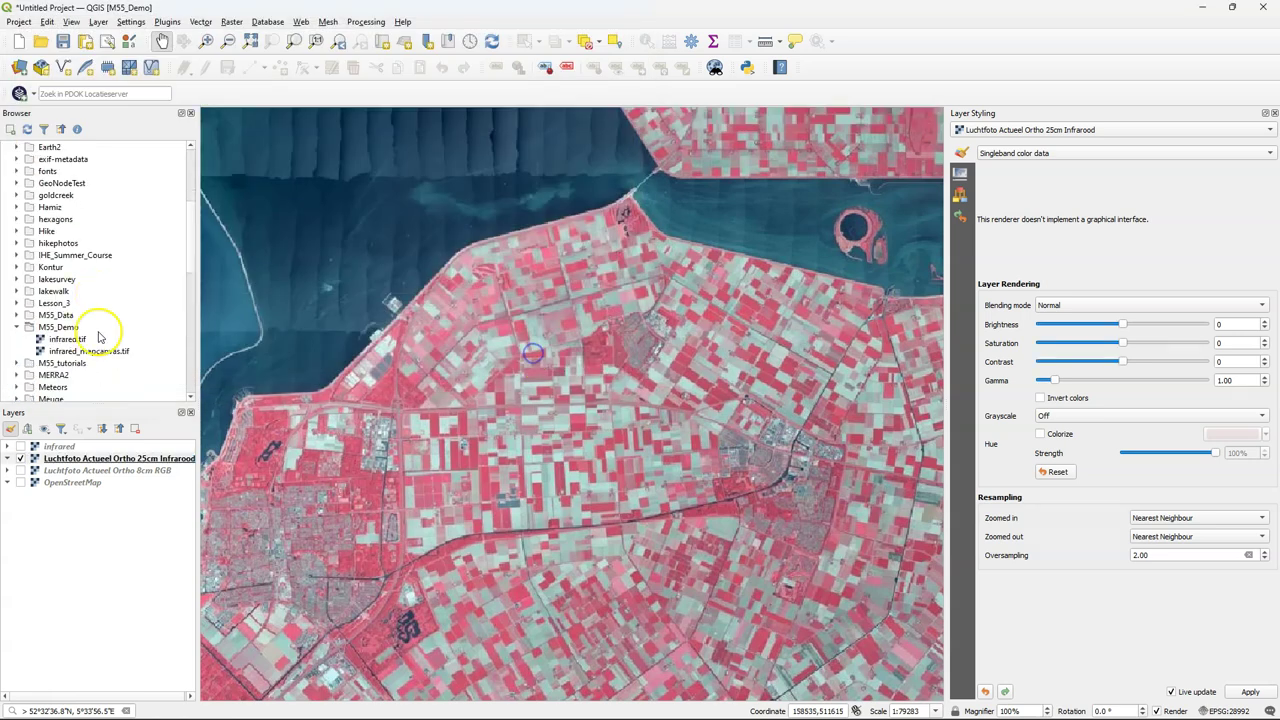
Step: Add infrared_mapcanvas.tif to the map, inspect it, then hide the layer
drag(88, 351, 531, 341)
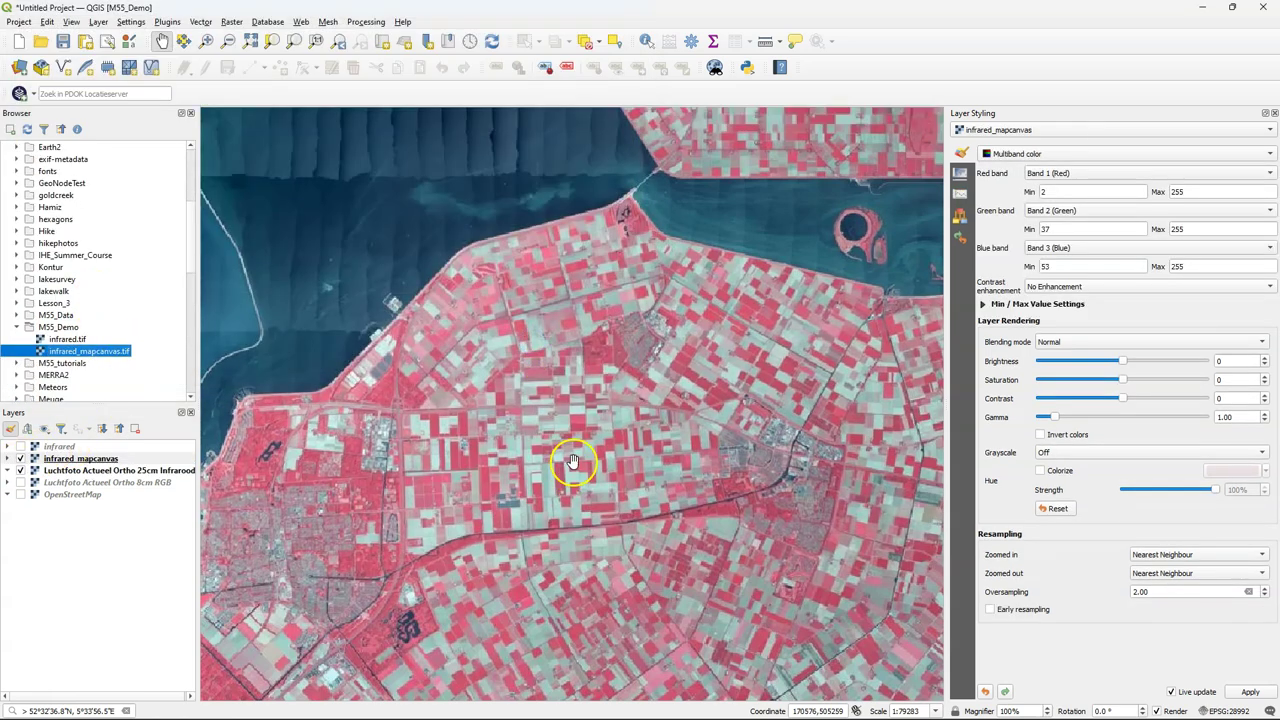
scroll(584, 432, up, 2)
scroll(582, 428, down, 2)
scroll(582, 428, up, 1)
scroll(582, 428, down, 1)
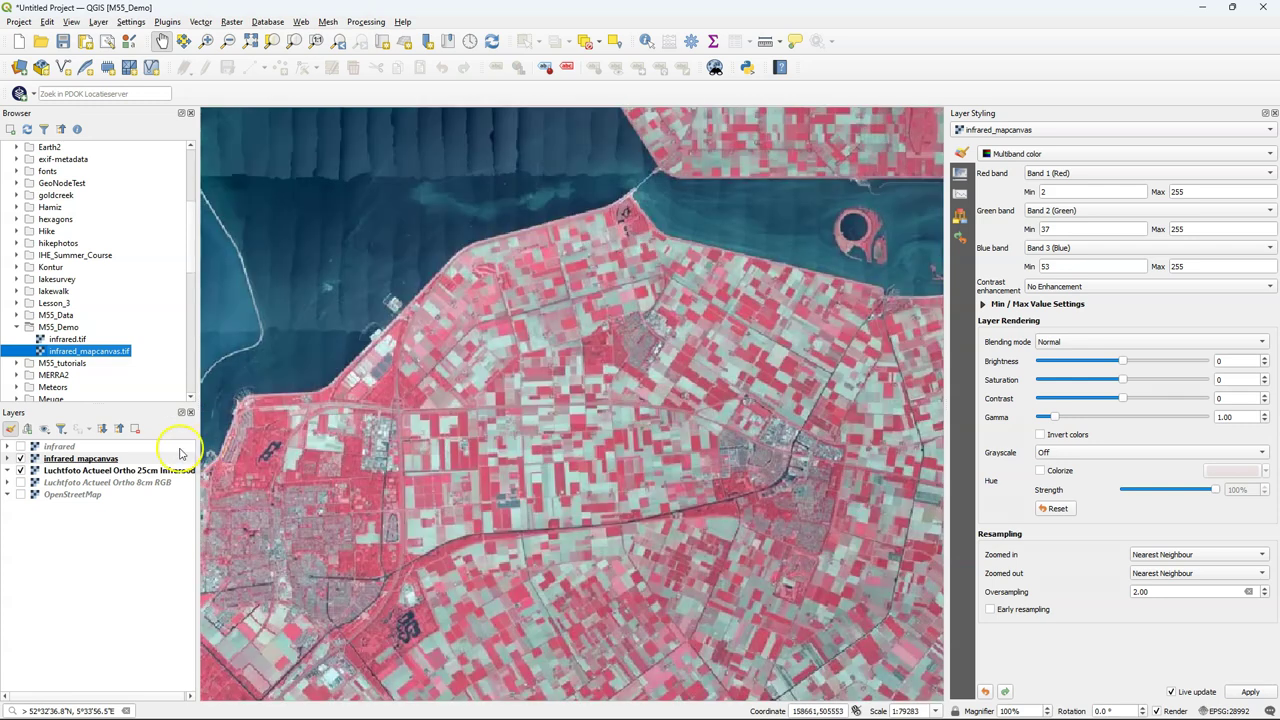
click(21, 459)
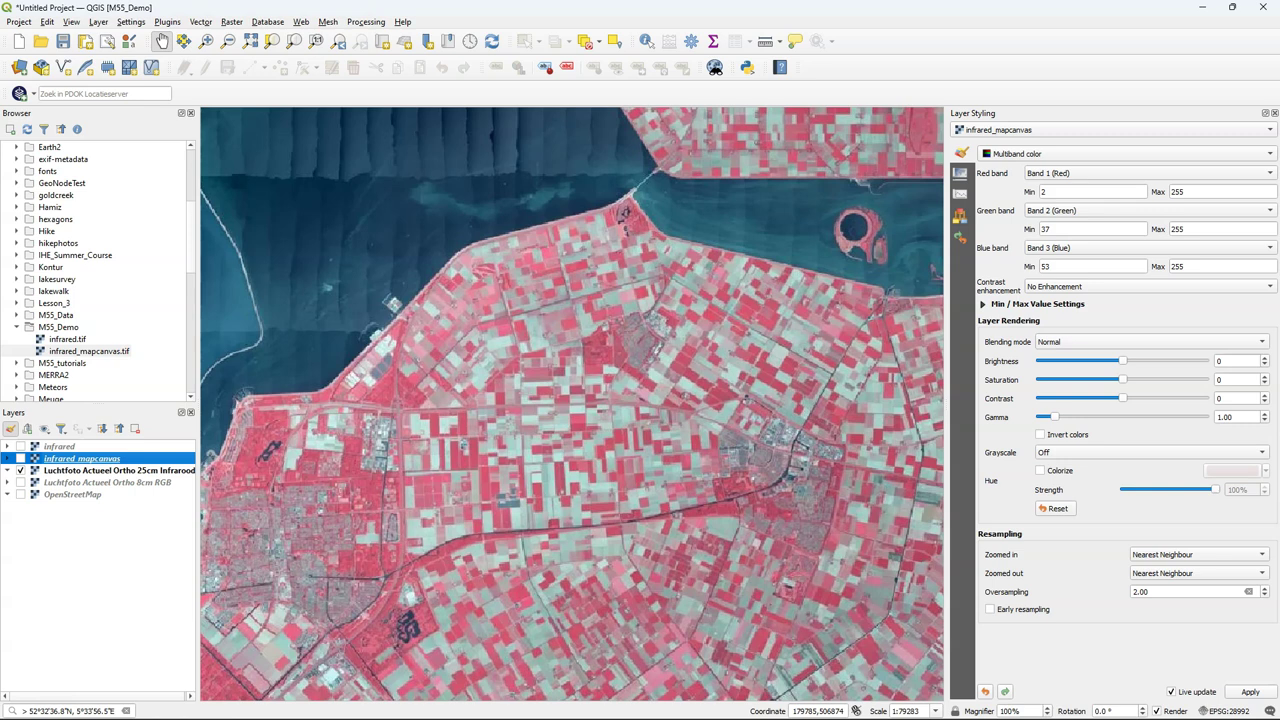
Step: Open Generate XYZ tiles (MBTiles) from the Processing Toolbox and set maximum zoom to 17
key(ctrl+alt+t)
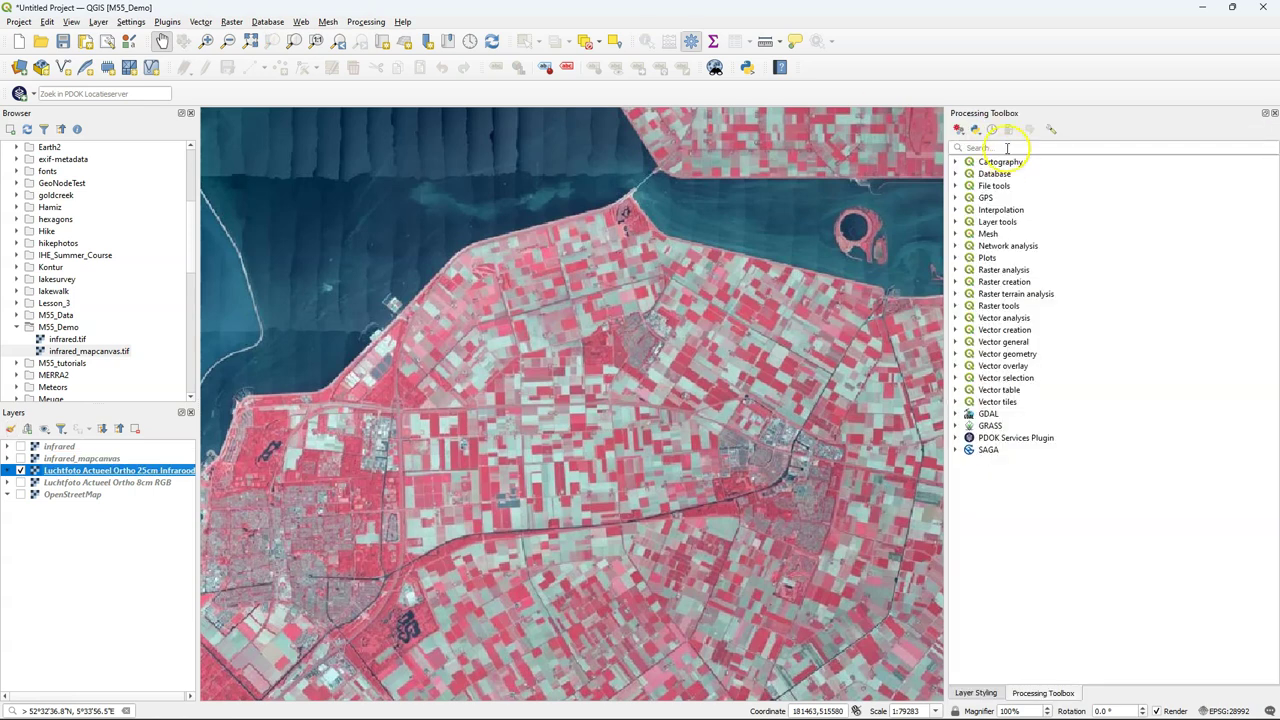
text(xy)
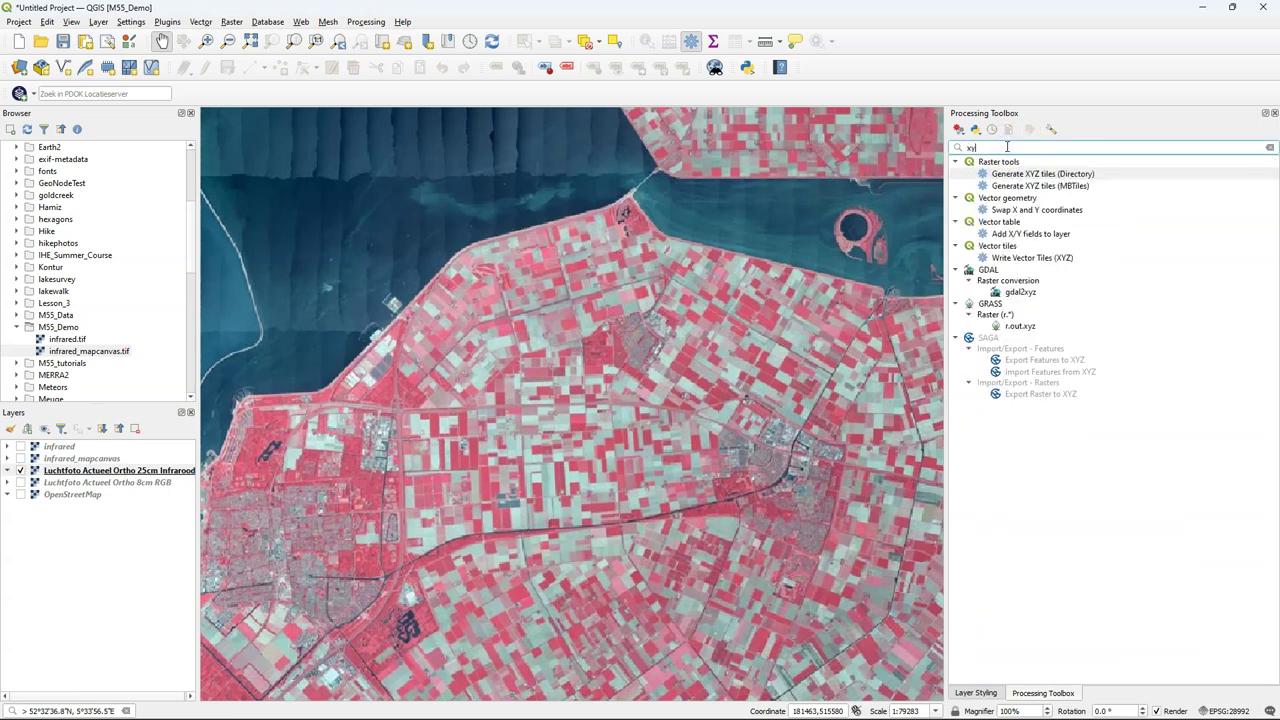
text(z)
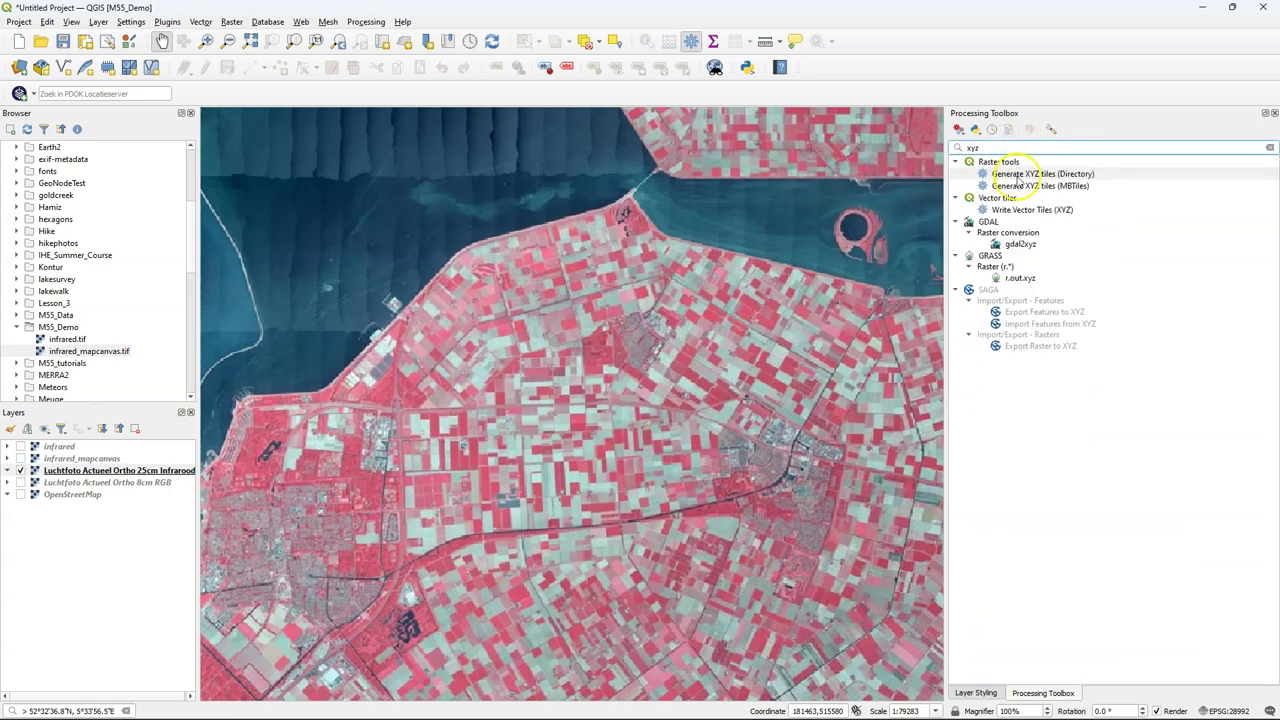
click(1022, 185)
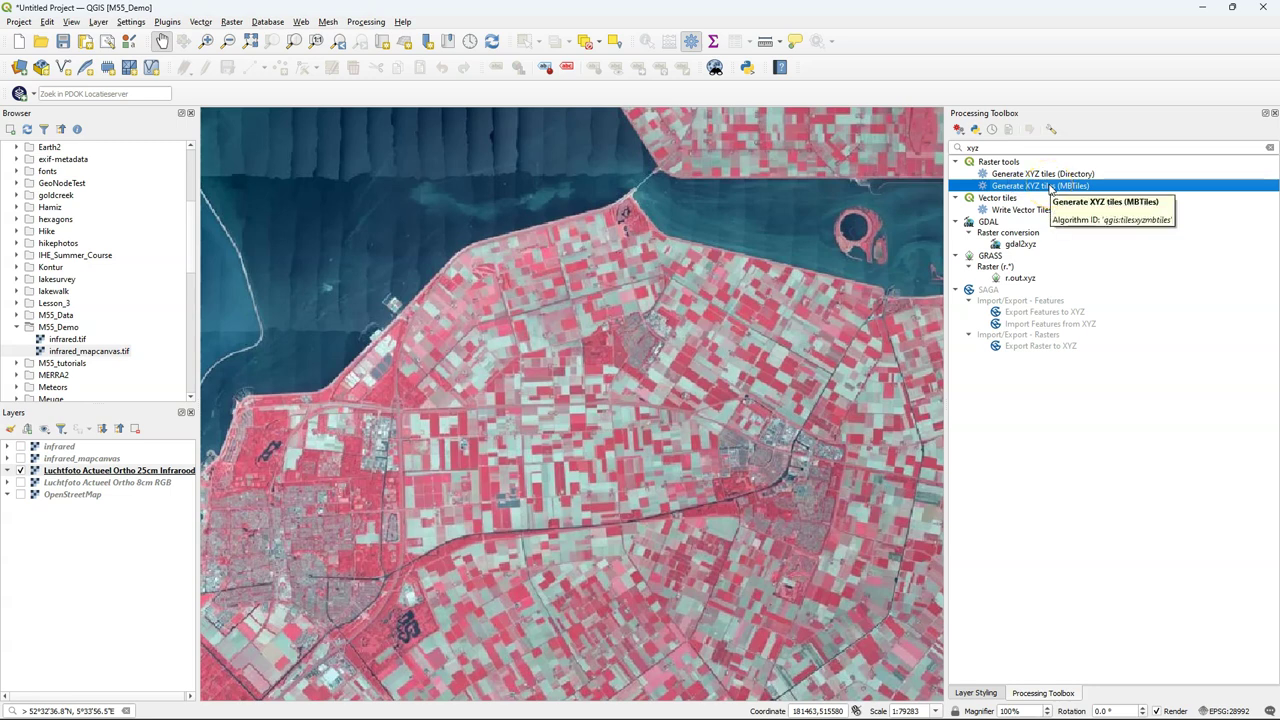
double_click(1050, 188)
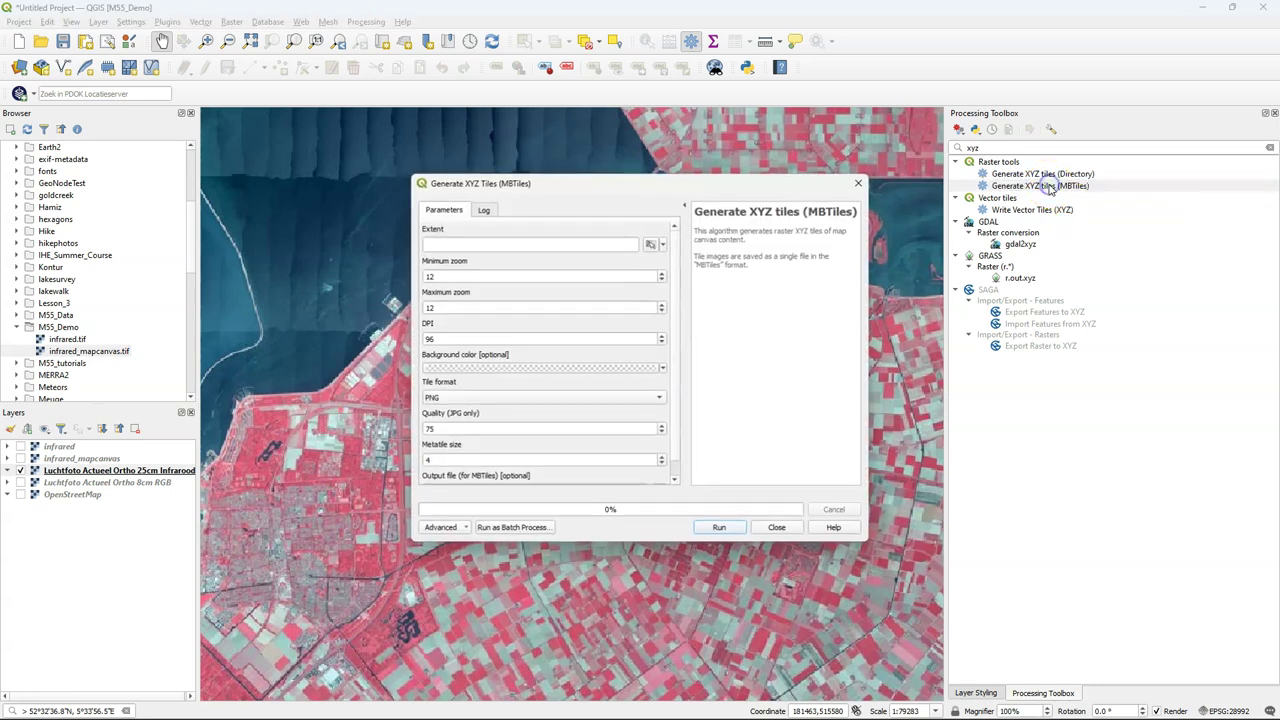
double_click(426, 307)
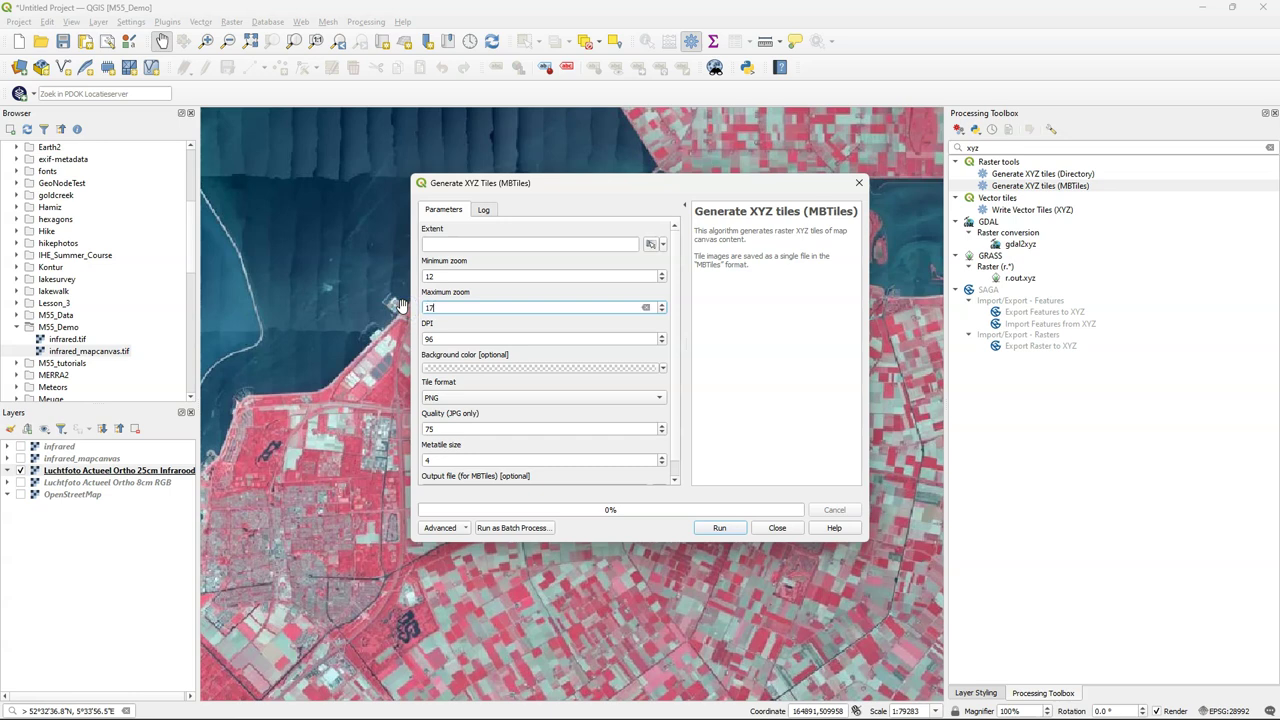
text(17)
Step: Use the Larger study area extent, output to infrared_mbtiles.mbtiles, and run the tool
click(662, 245)
mouse_move(735, 290)
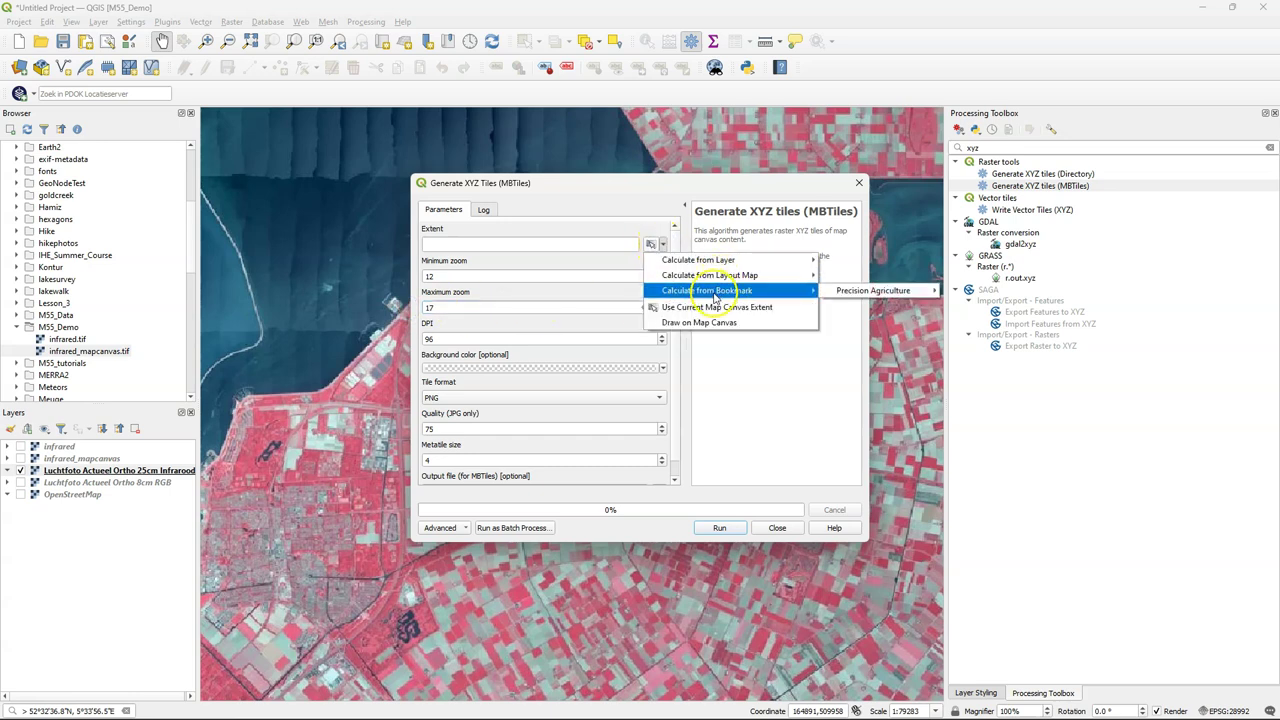
mouse_move(864, 293)
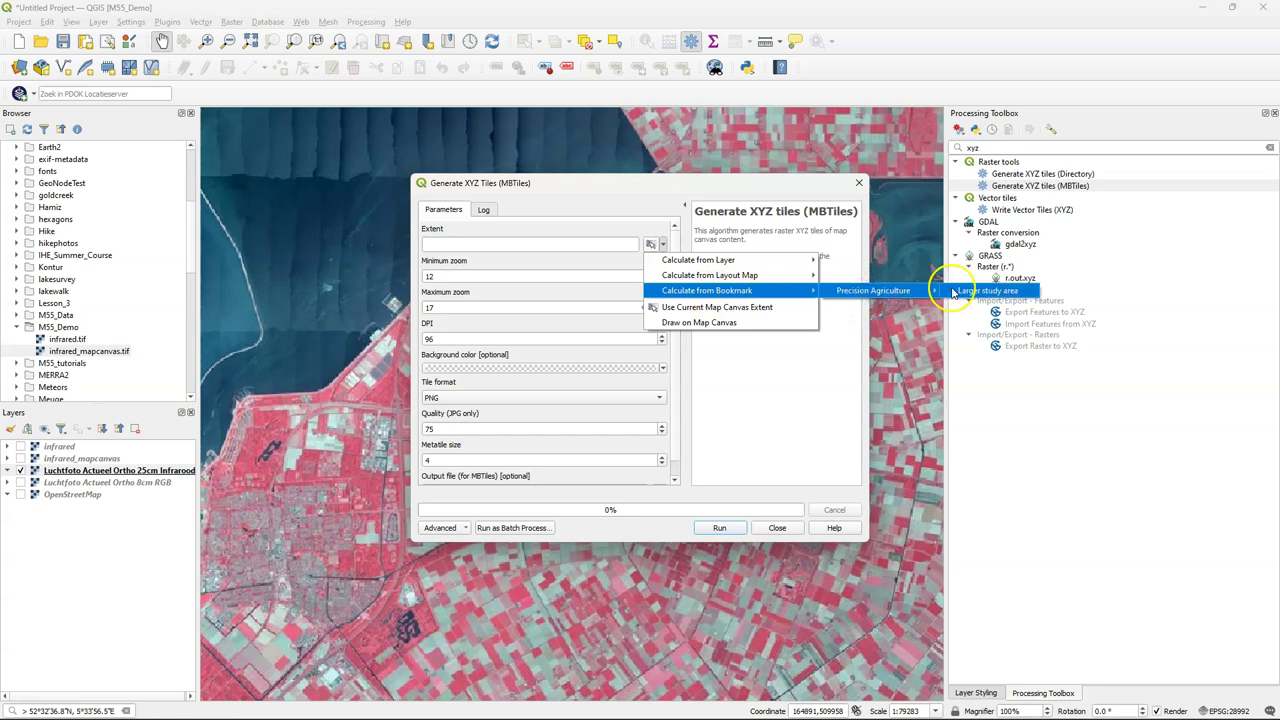
click(955, 290)
click(673, 408)
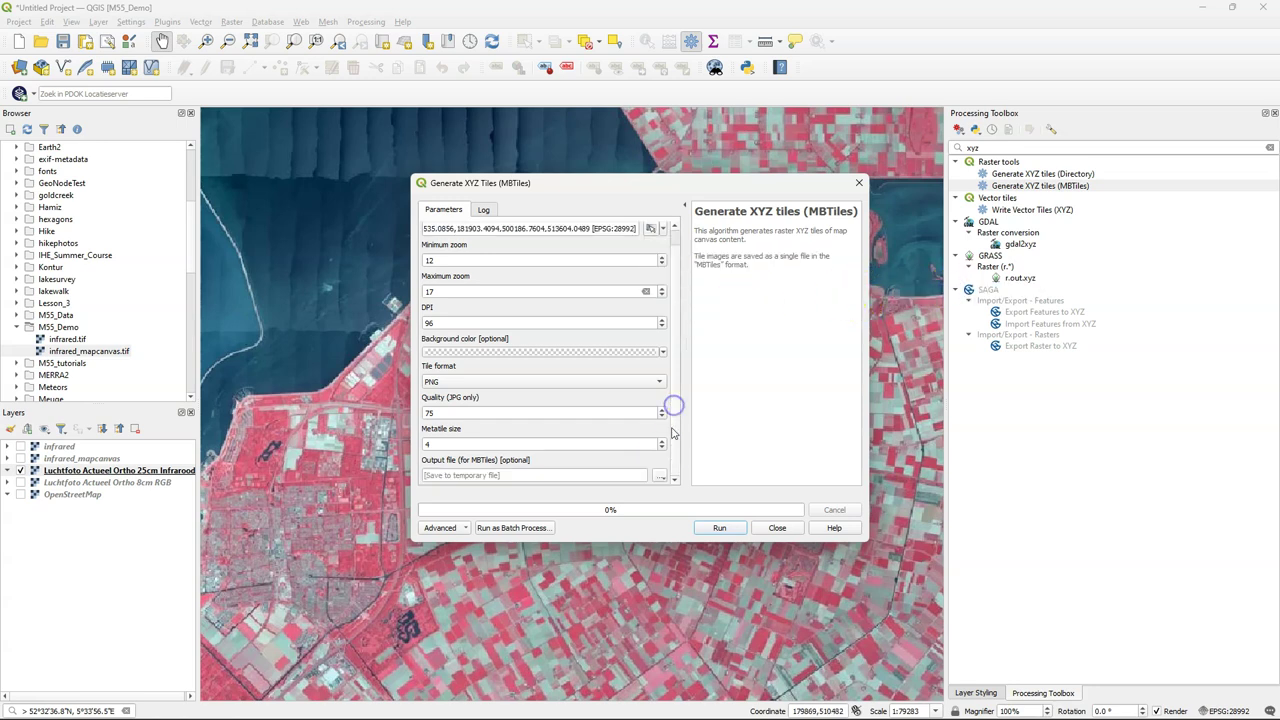
click(660, 476)
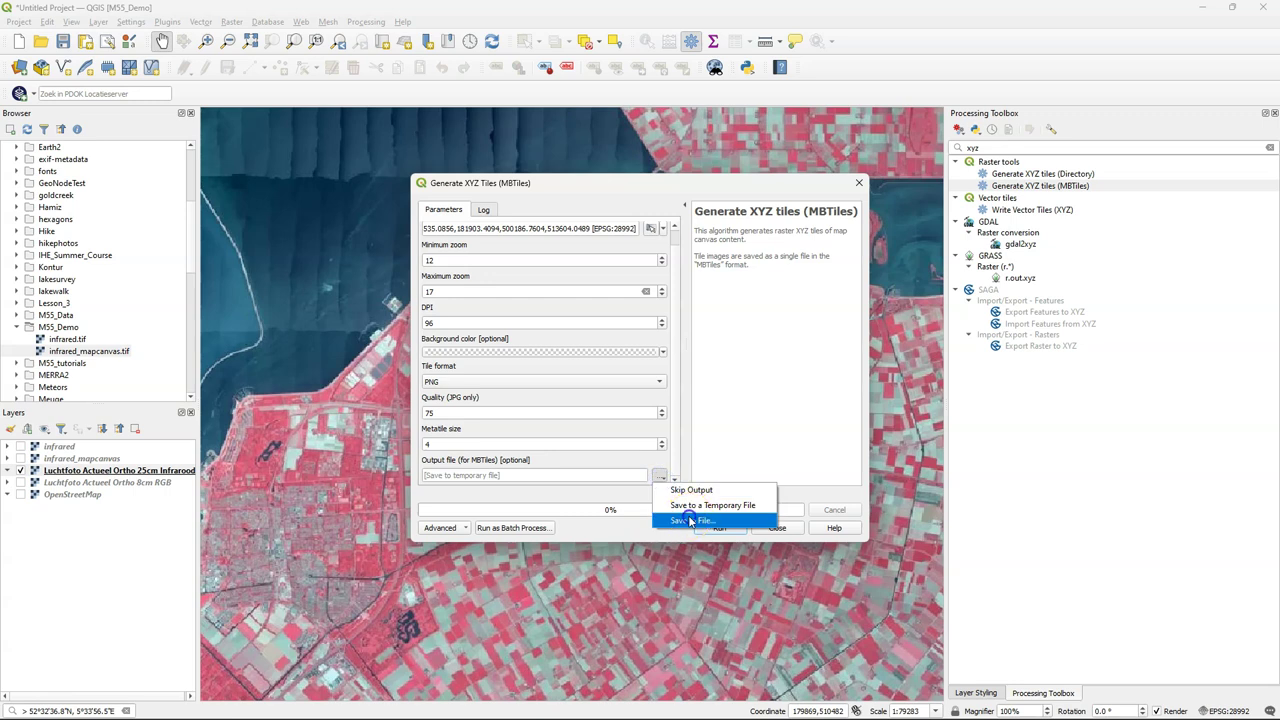
click(690, 520)
text(infrared_mbtiles)
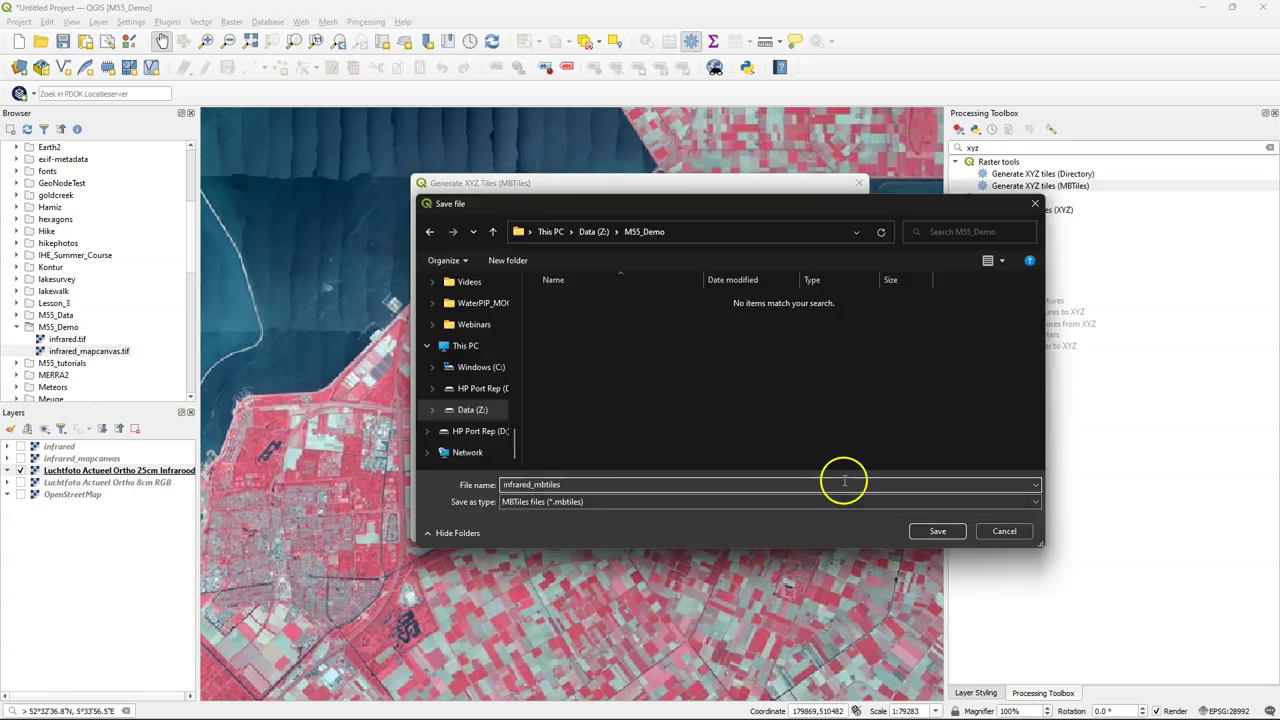
click(937, 531)
click(722, 527)
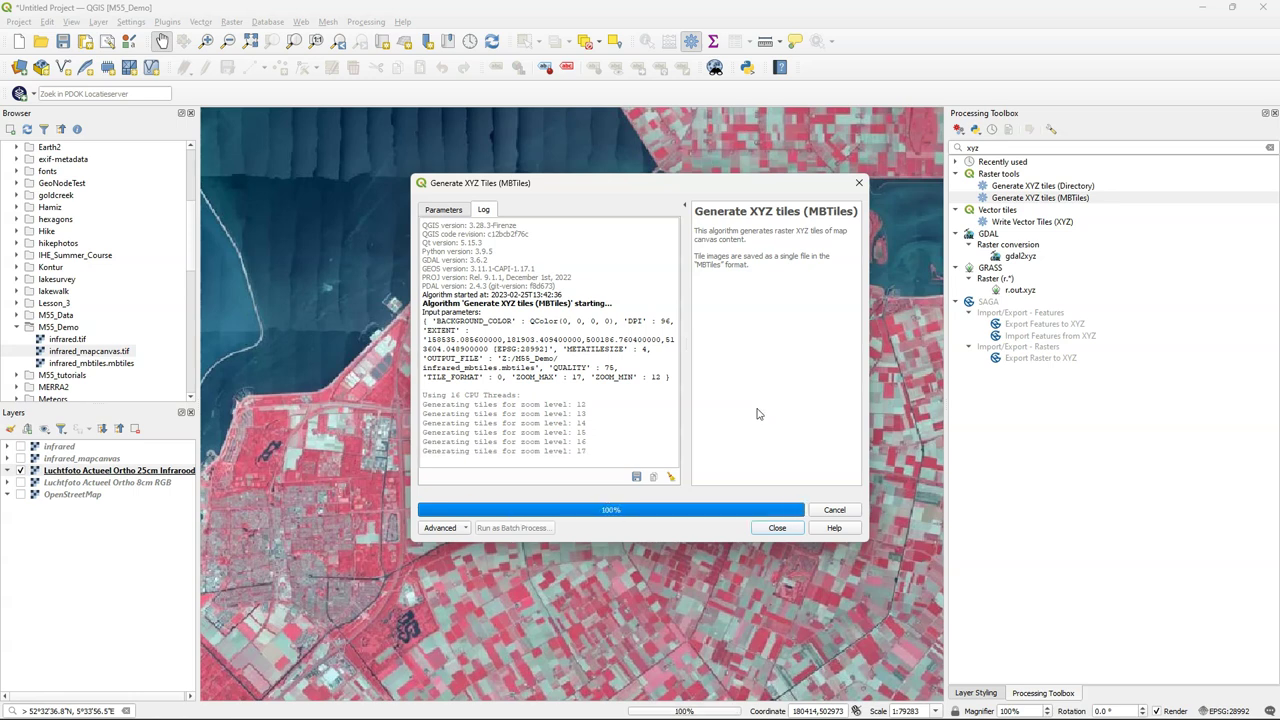
Step: Close the finished tool, hide the 25cm infrared layer, and zoom into the infrared_mbtiles layer
click(786, 531)
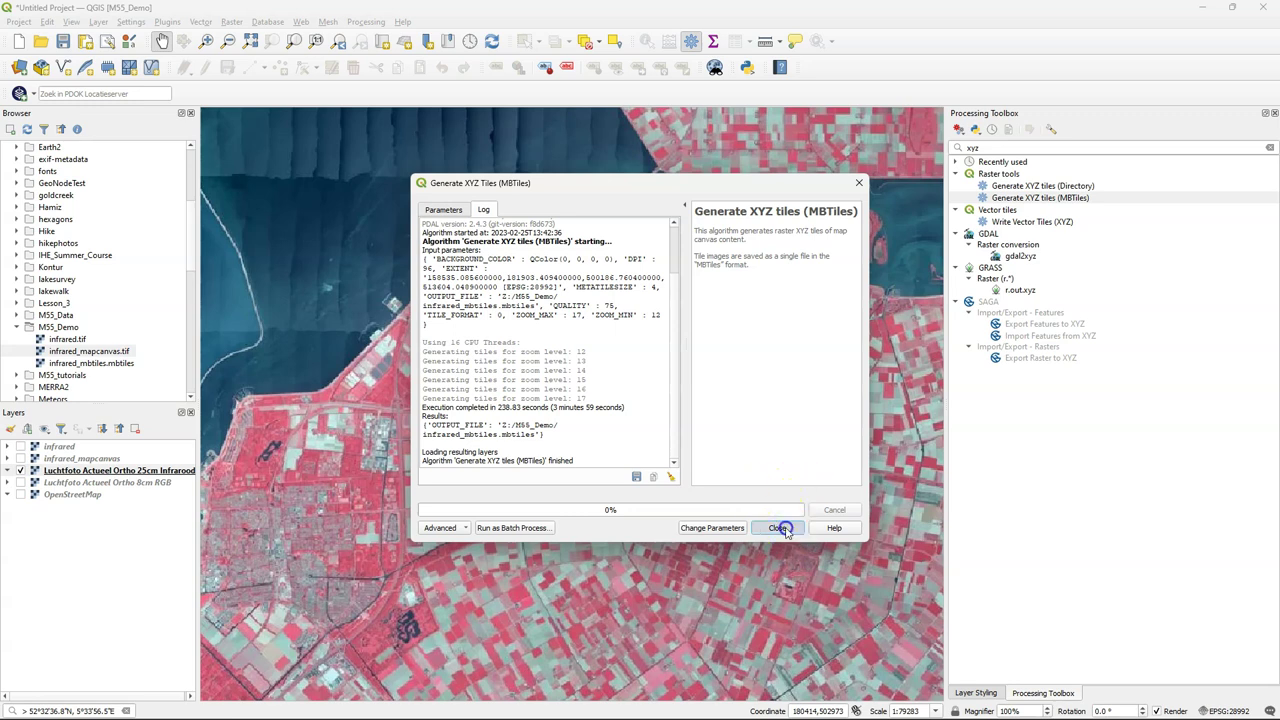
click(90, 195)
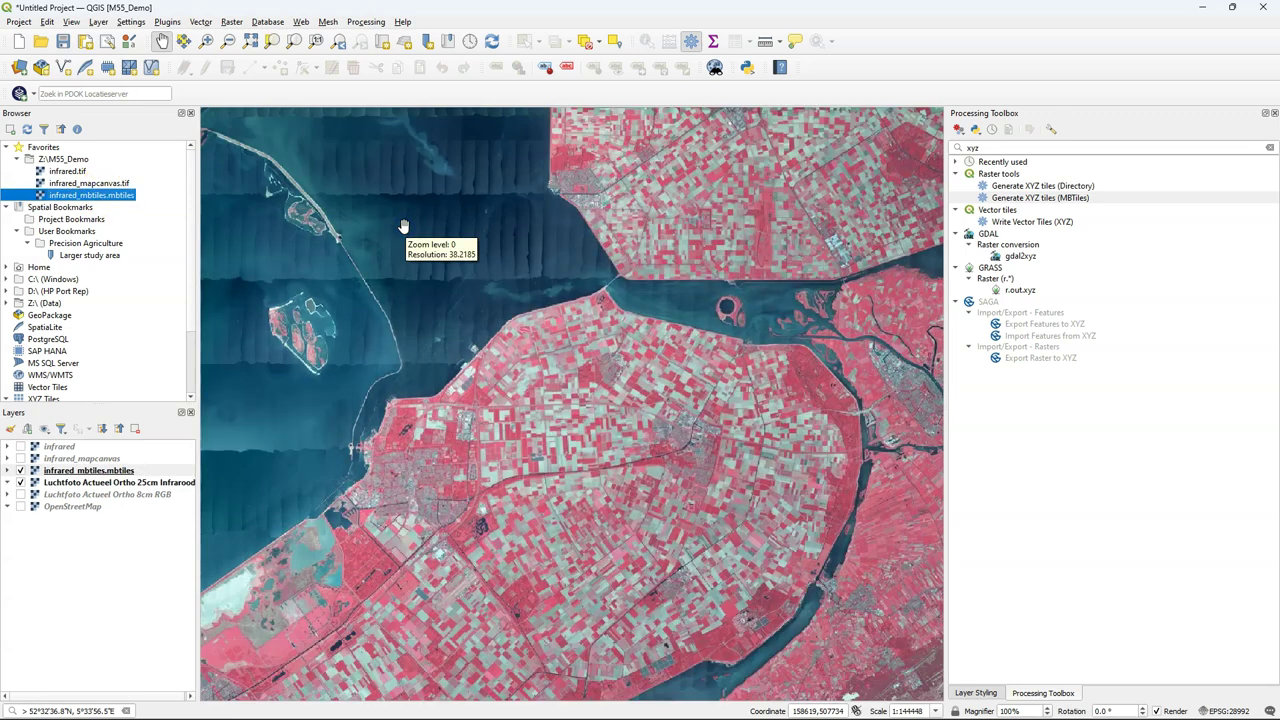
click(20, 482)
click(88, 470)
scroll(569, 411, up, 1)
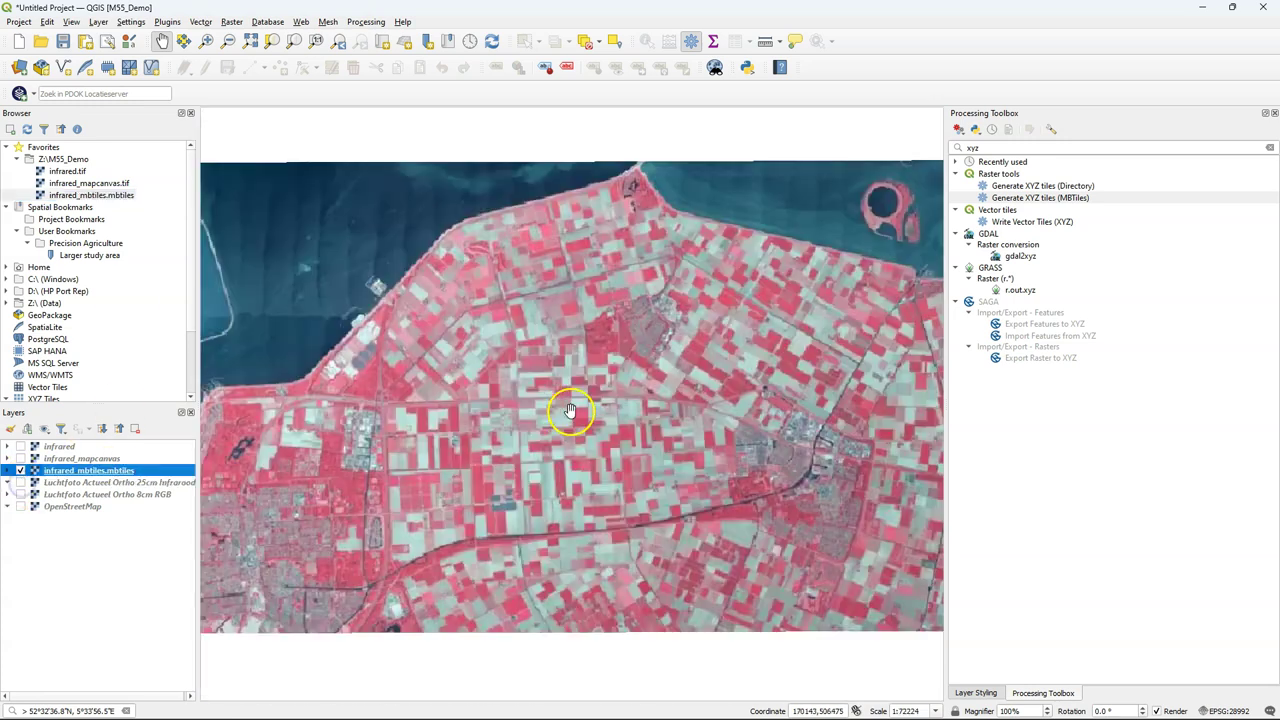
scroll(569, 411, up, 1)
scroll(566, 371, up, 1)
scroll(570, 345, up, 1)
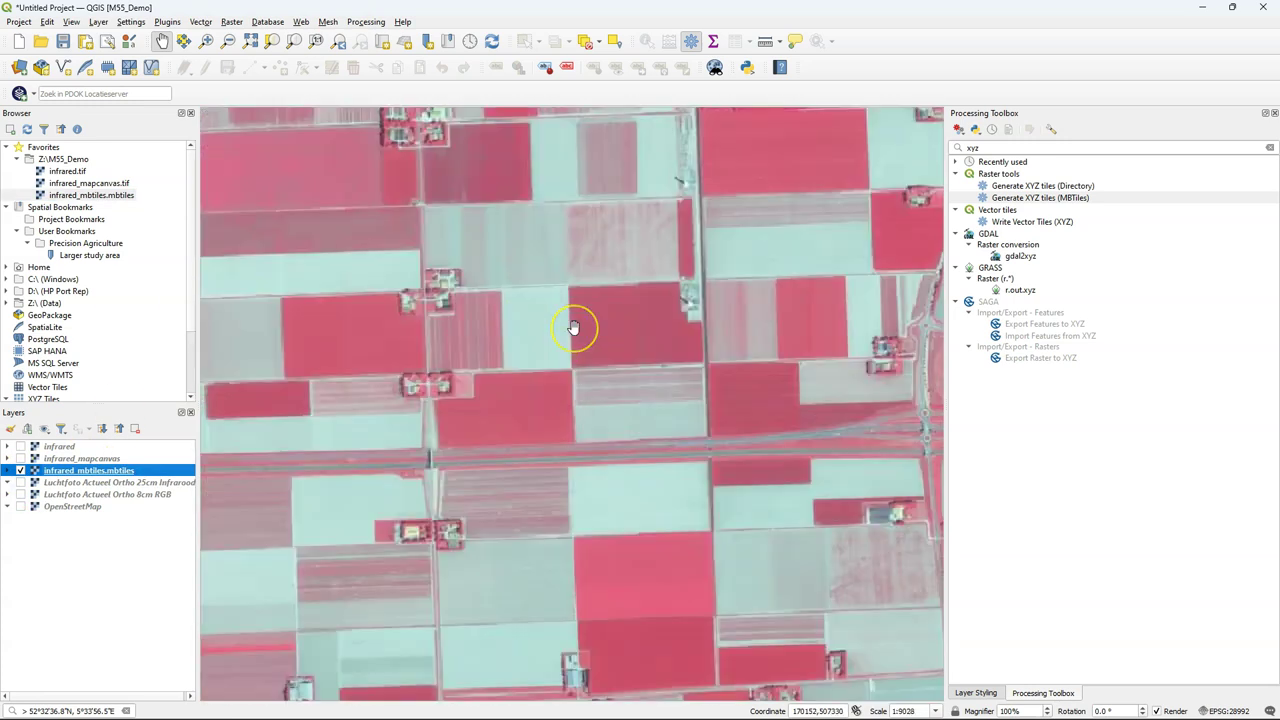
scroll(573, 327, up, 2)
scroll(573, 327, down, 2)
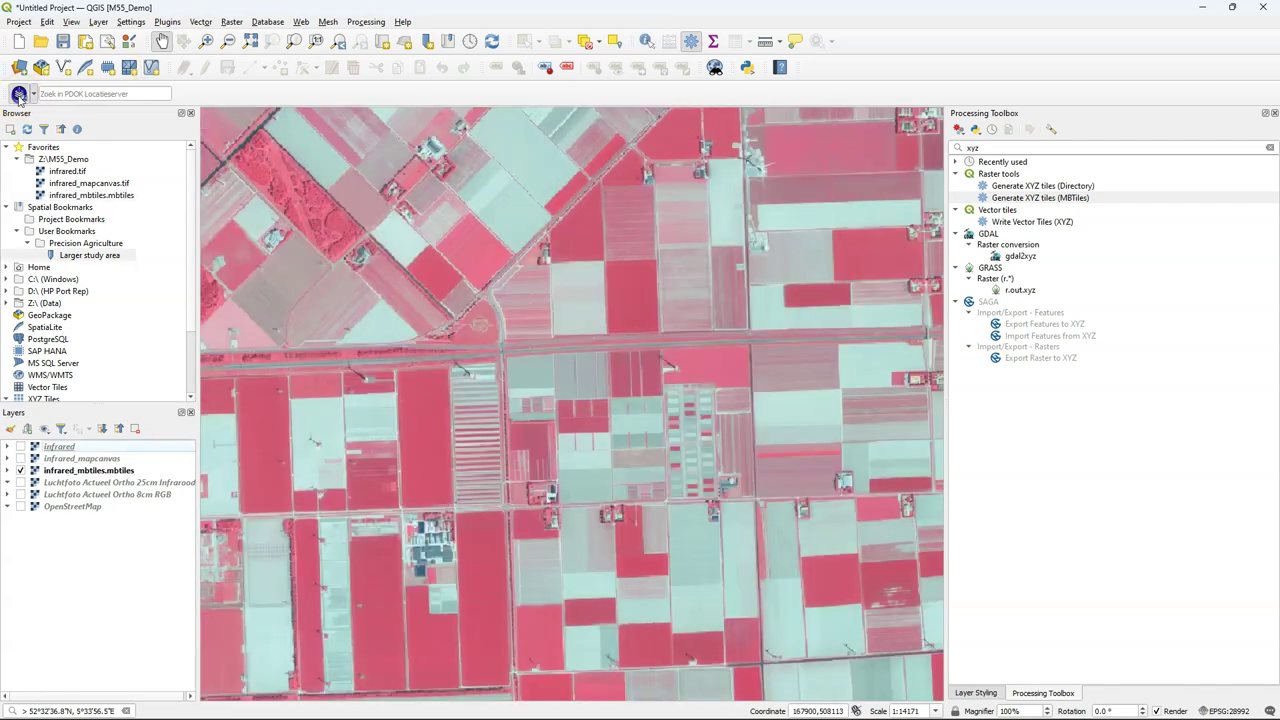
Step: Add the PDOK 0.5m Digital Surface Model (DSM) WCS coverage above all other layers
click(19, 94)
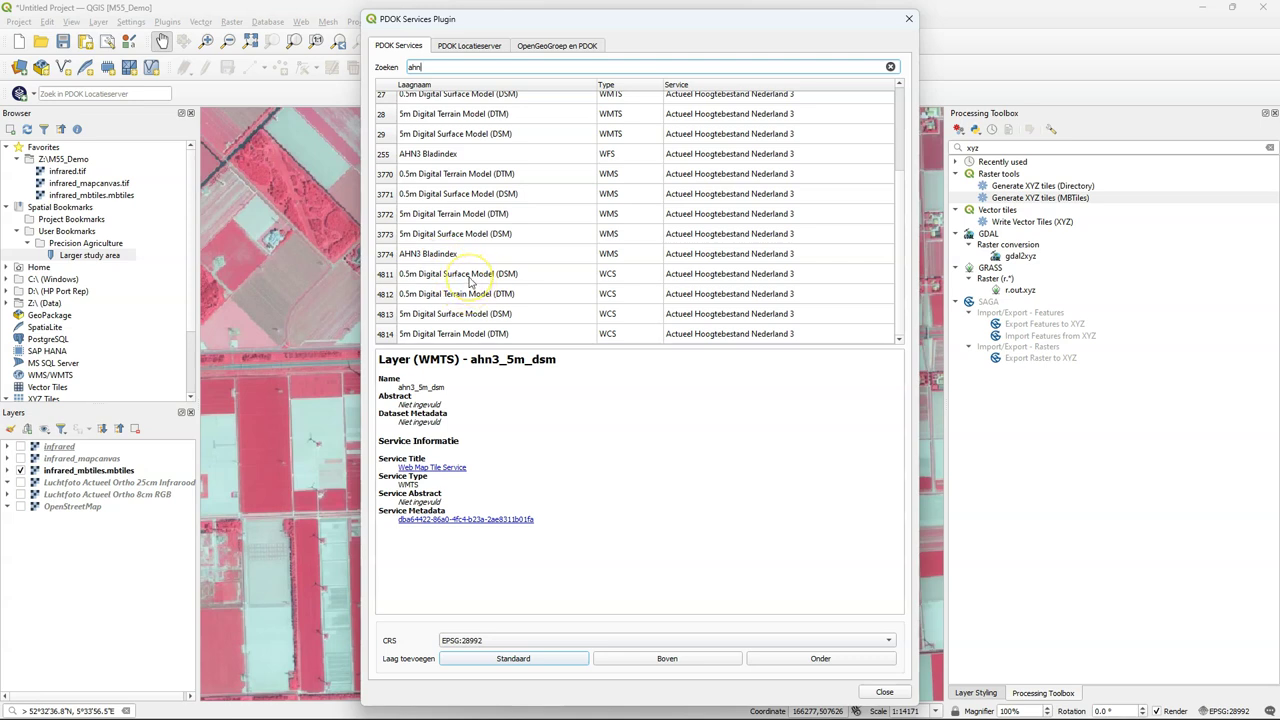
click(470, 281)
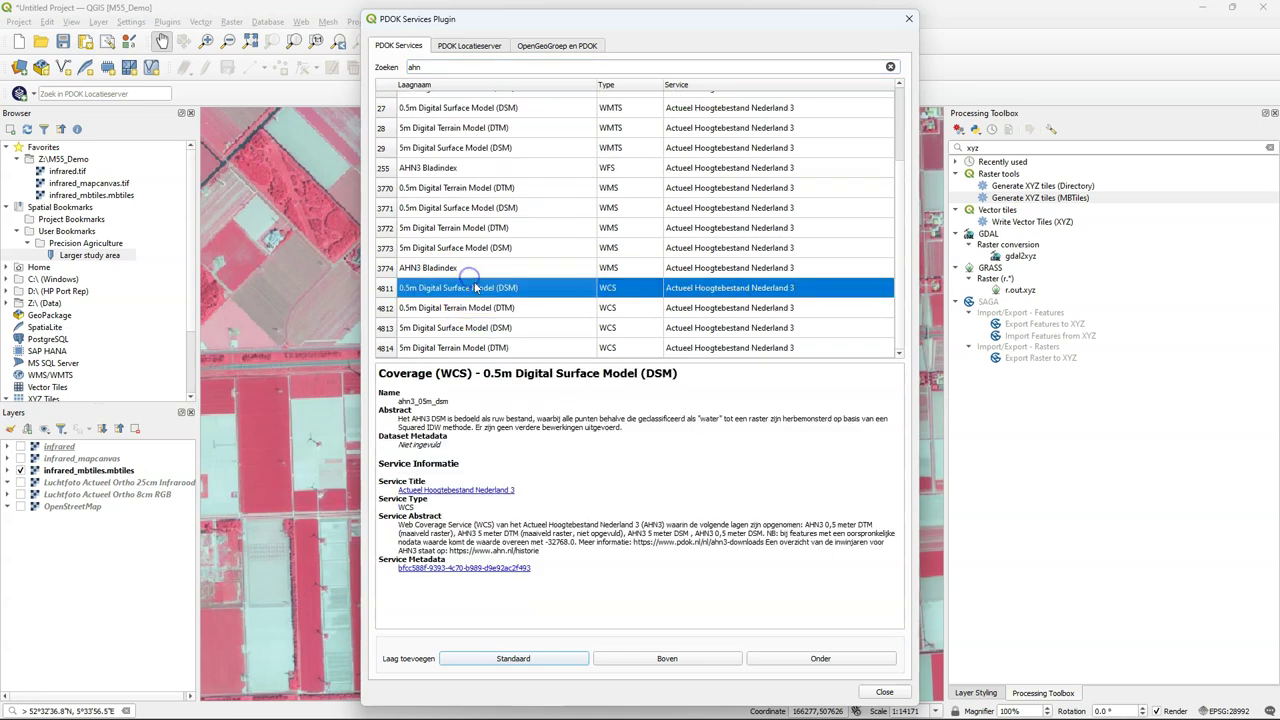
click(668, 659)
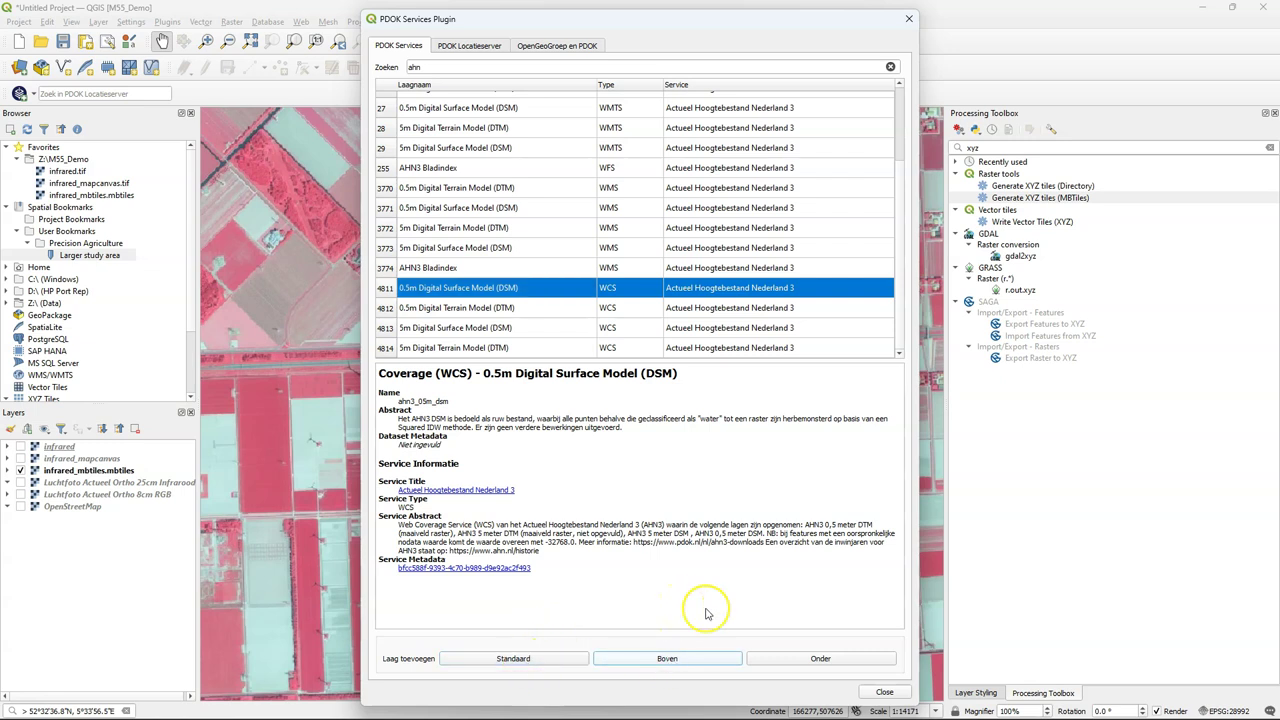
click(885, 692)
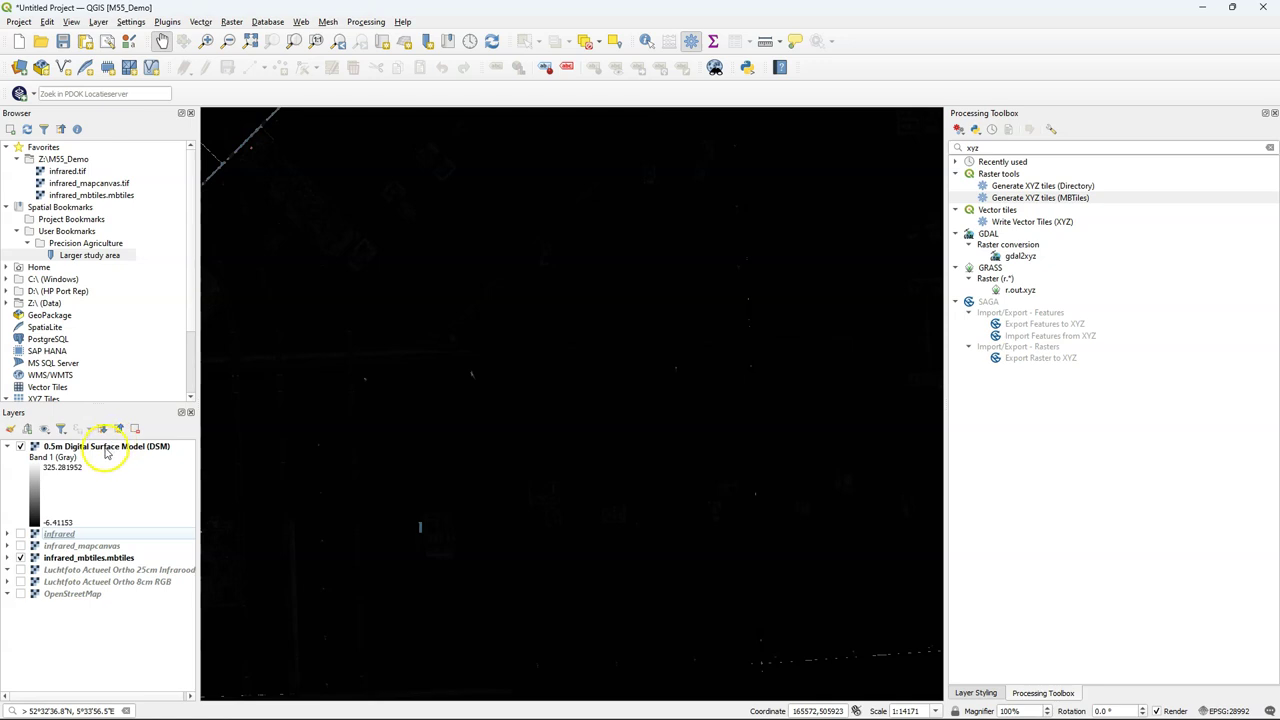
Step: Export the DSM layer to dsm.tif using the map canvas extent, then select the new dsm layer
right_click(106, 452)
mouse_move(221, 648)
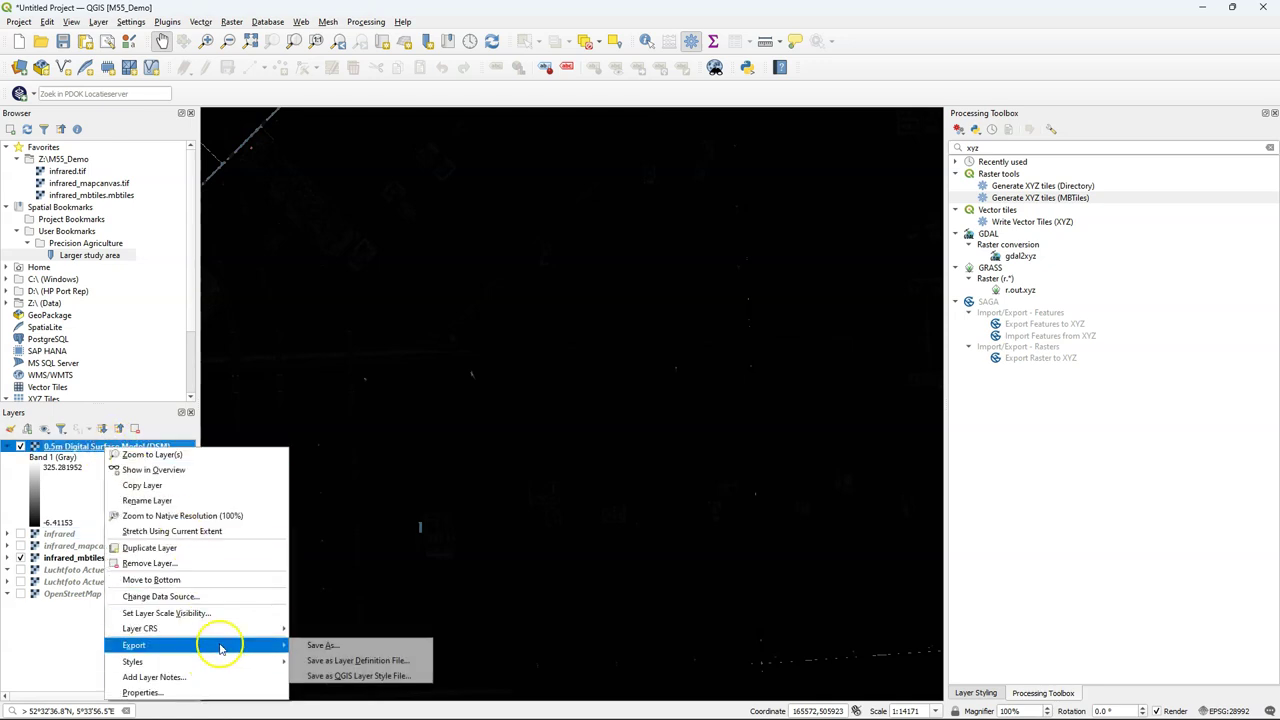
click(322, 646)
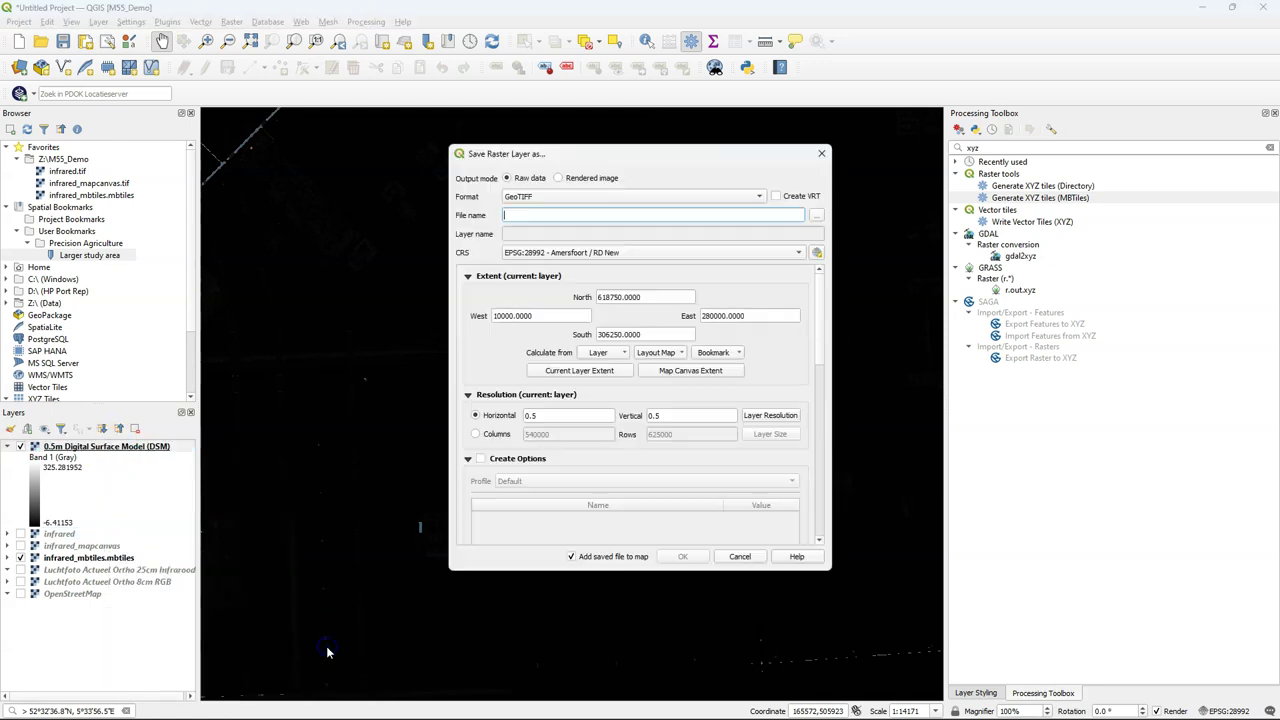
click(818, 215)
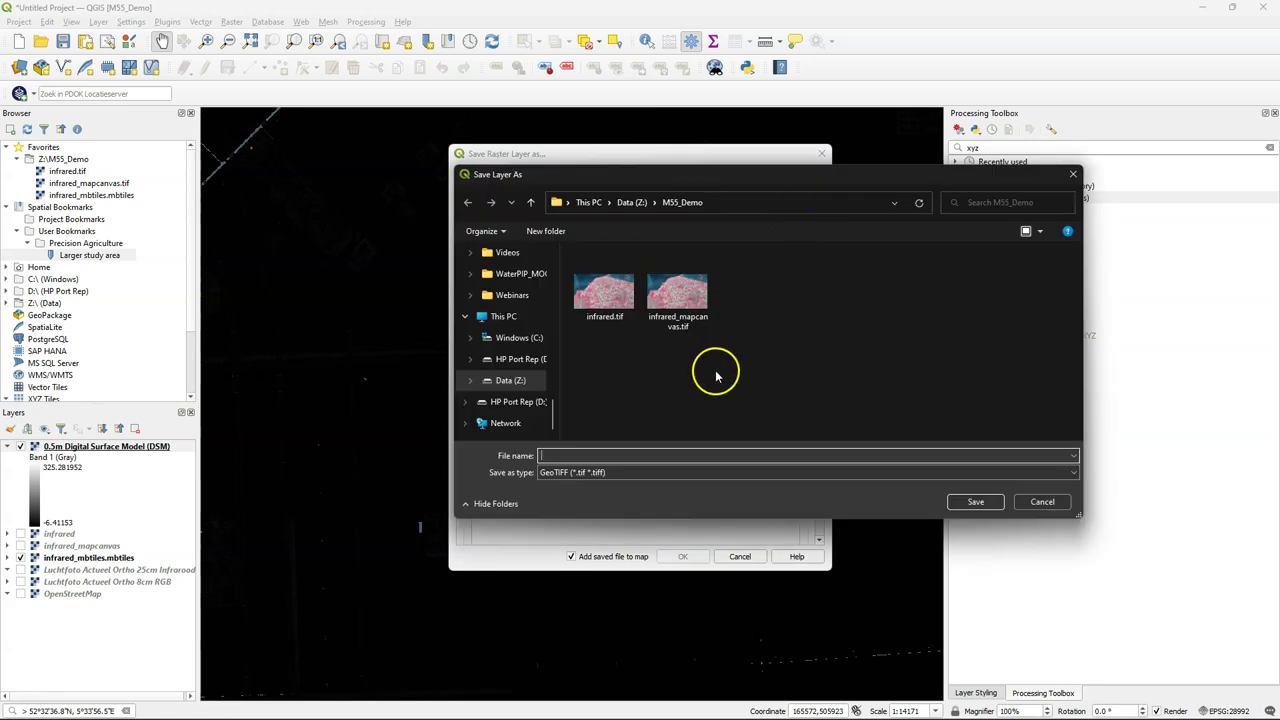
text(dsm)
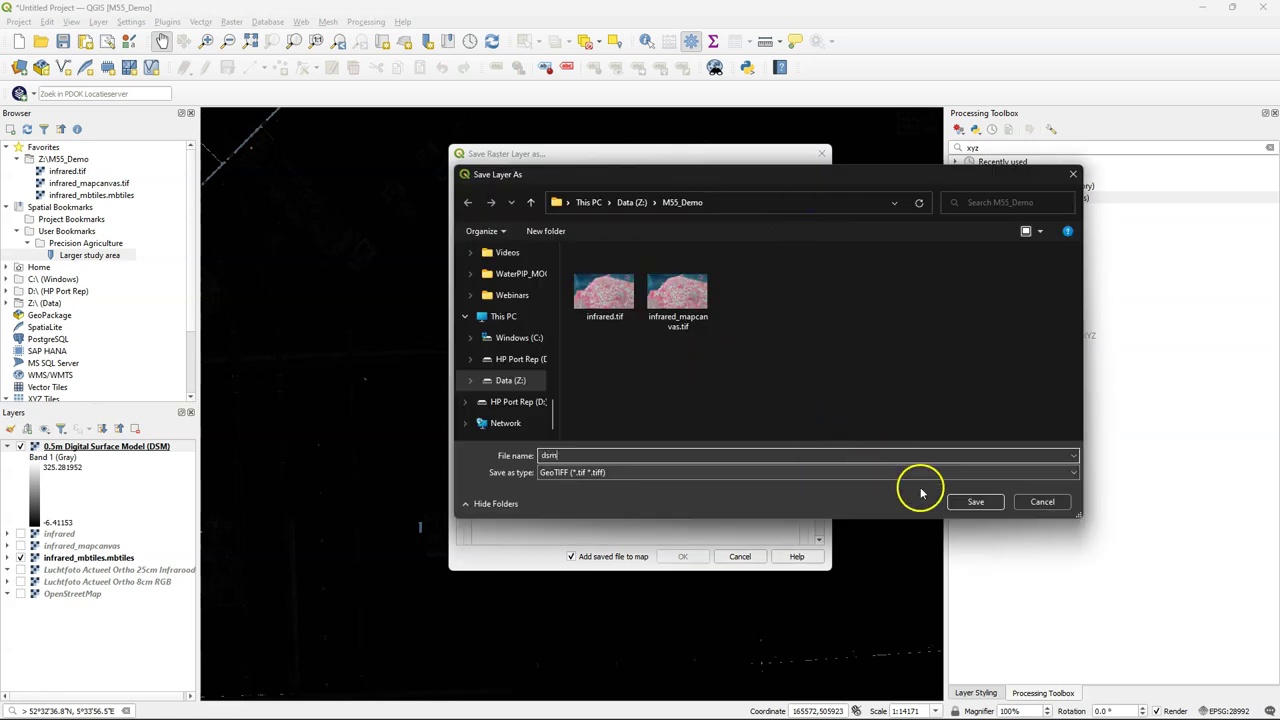
click(963, 501)
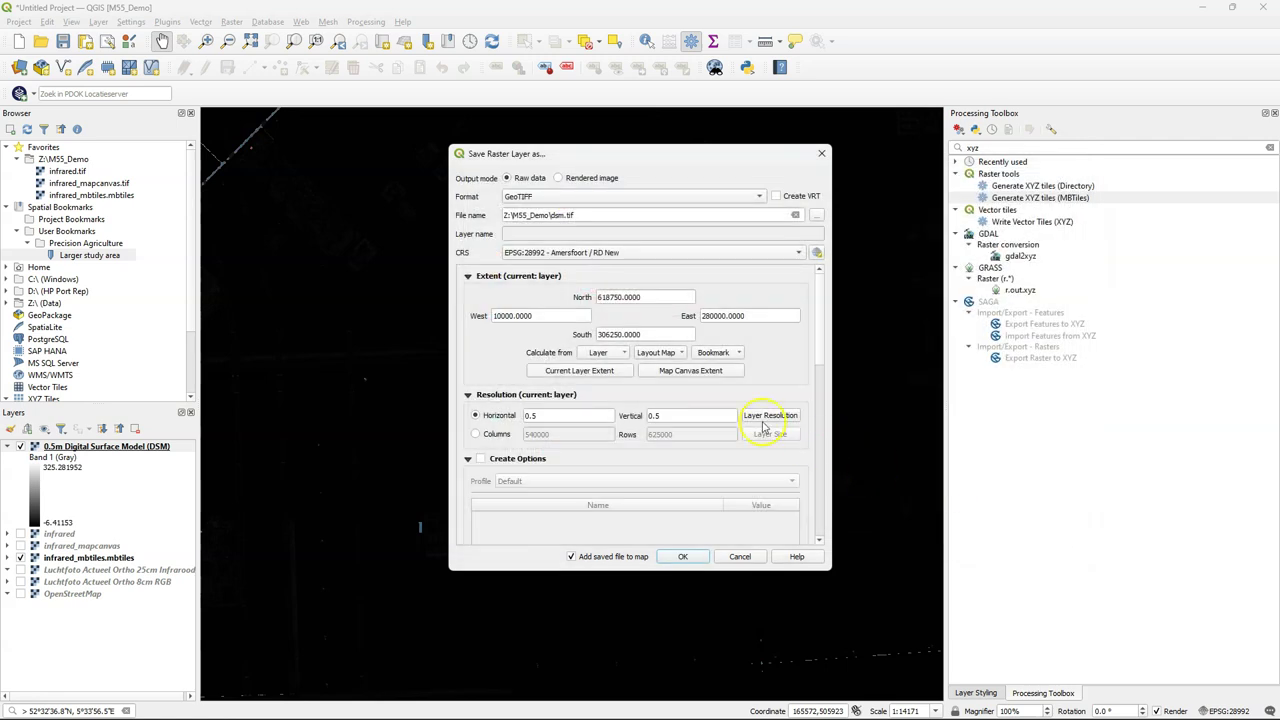
click(674, 371)
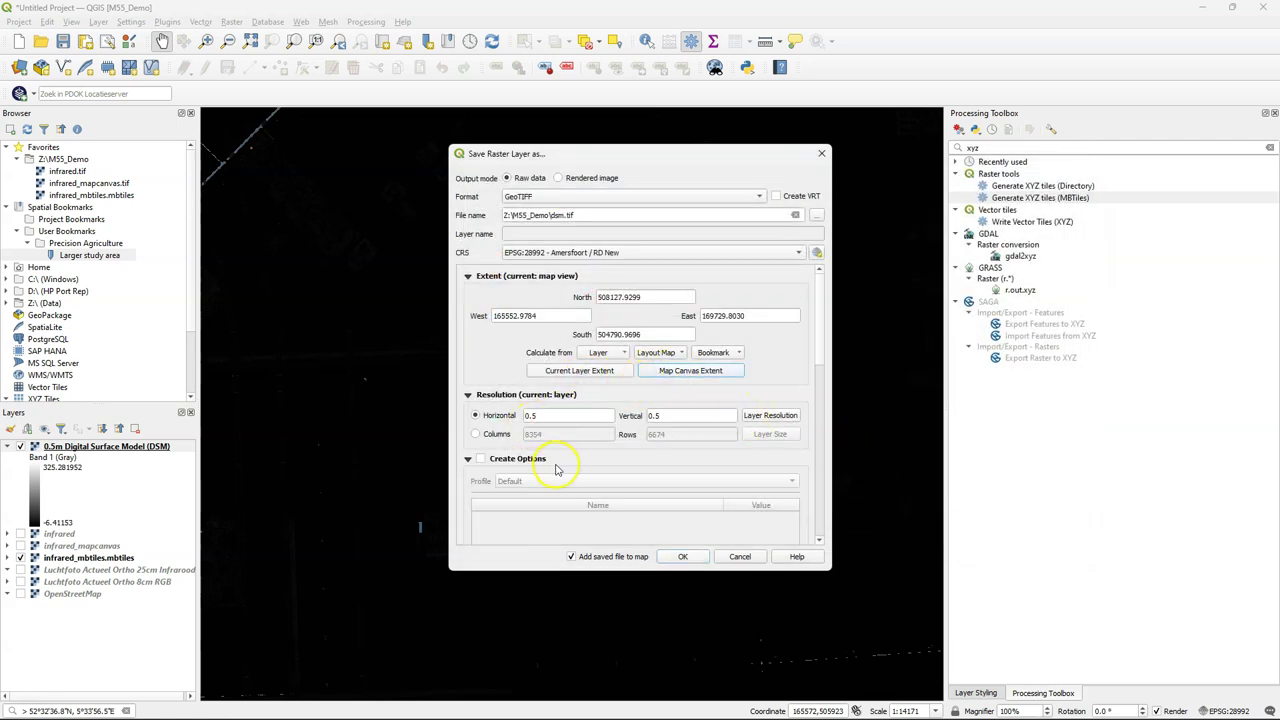
click(682, 556)
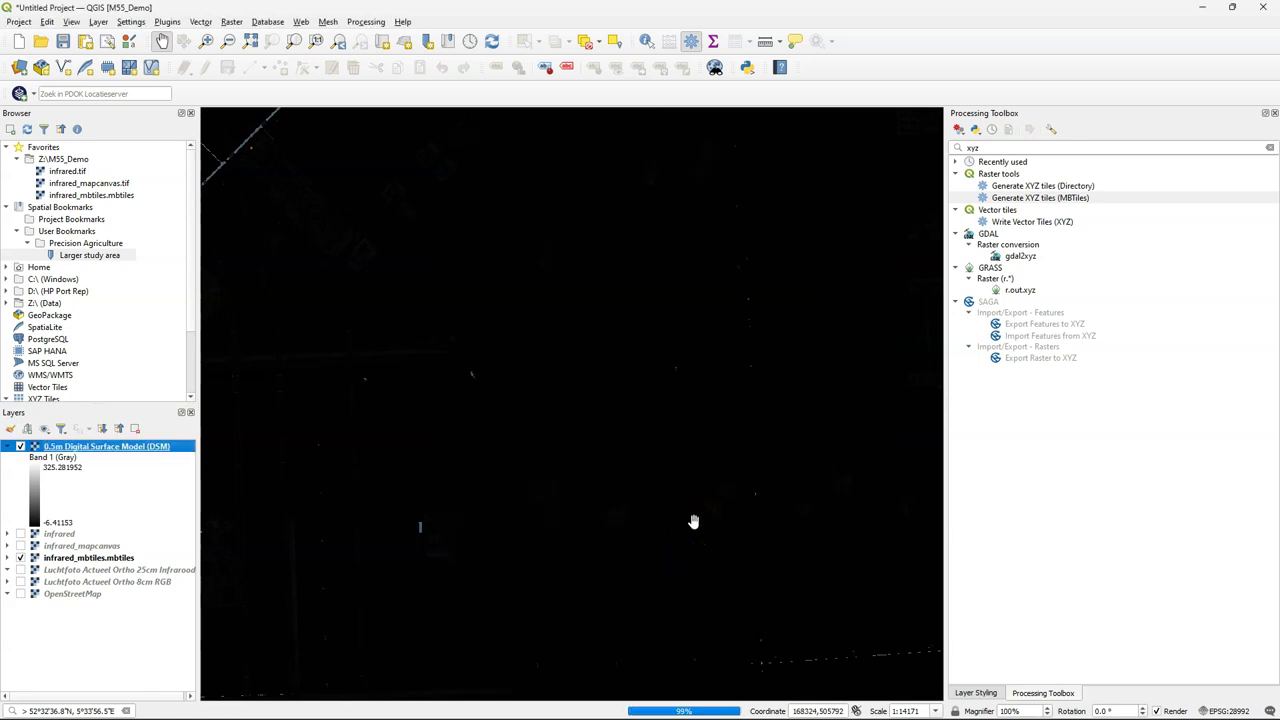
click(923, 117)
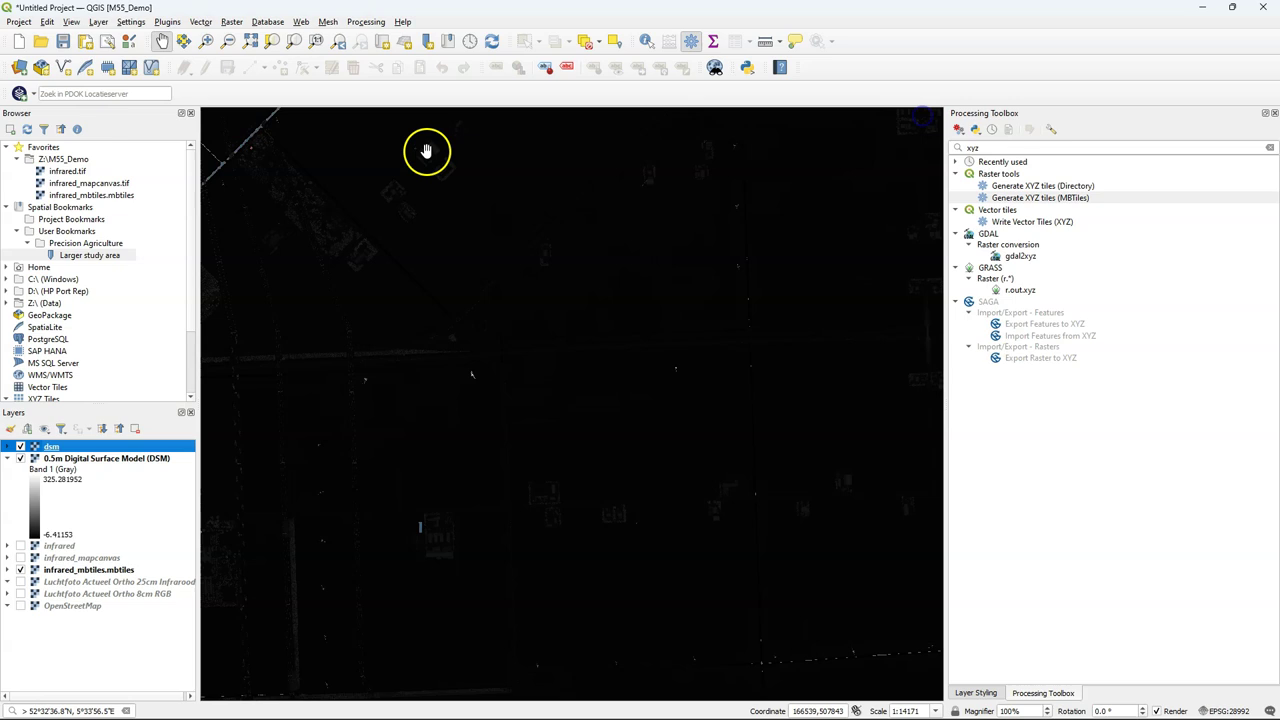
Step: Remove the online DSM layer from the project
right_click(78, 459)
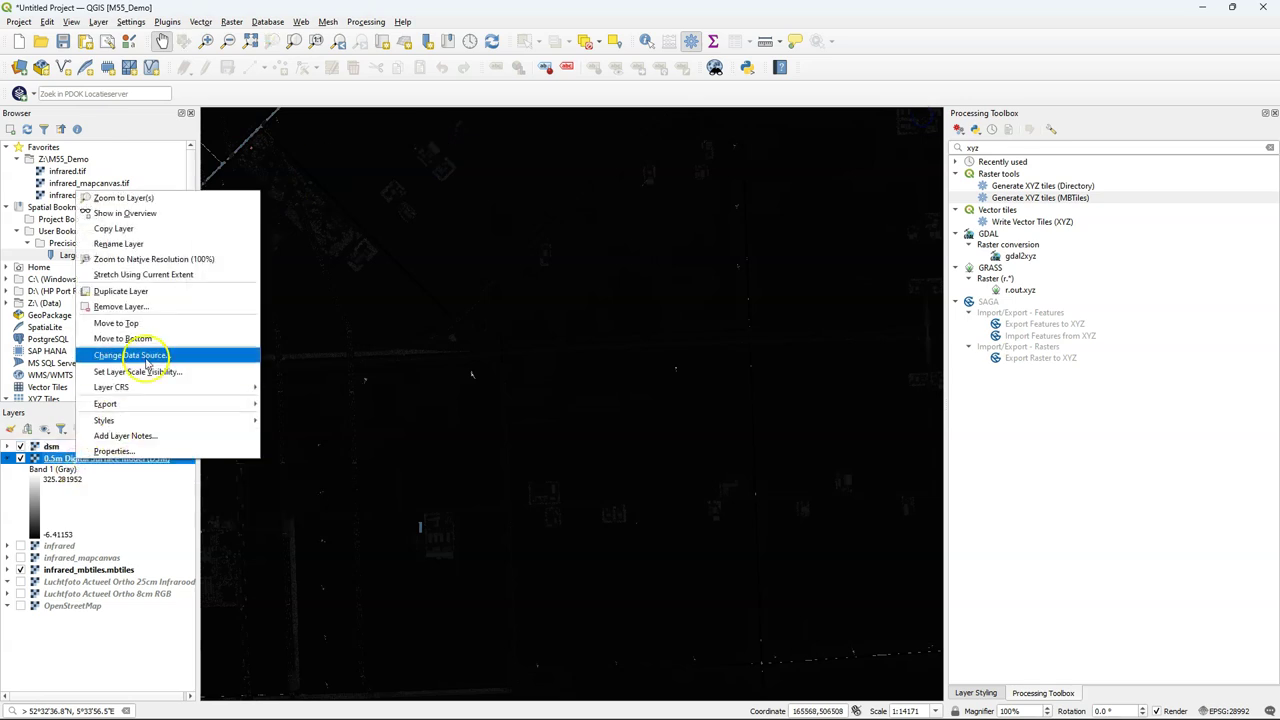
click(165, 308)
click(618, 378)
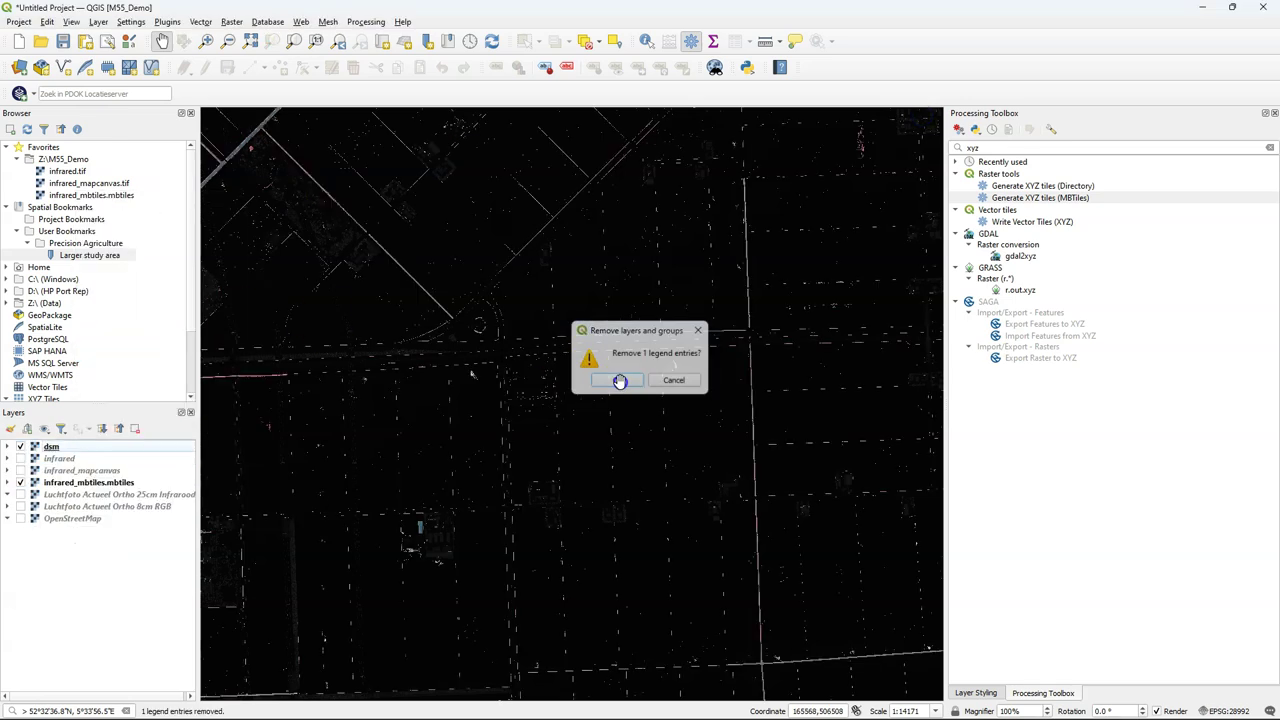
Step: Style the dsm layer as singleband pseudocolor with the Turbo rainbow ramp
click(10, 429)
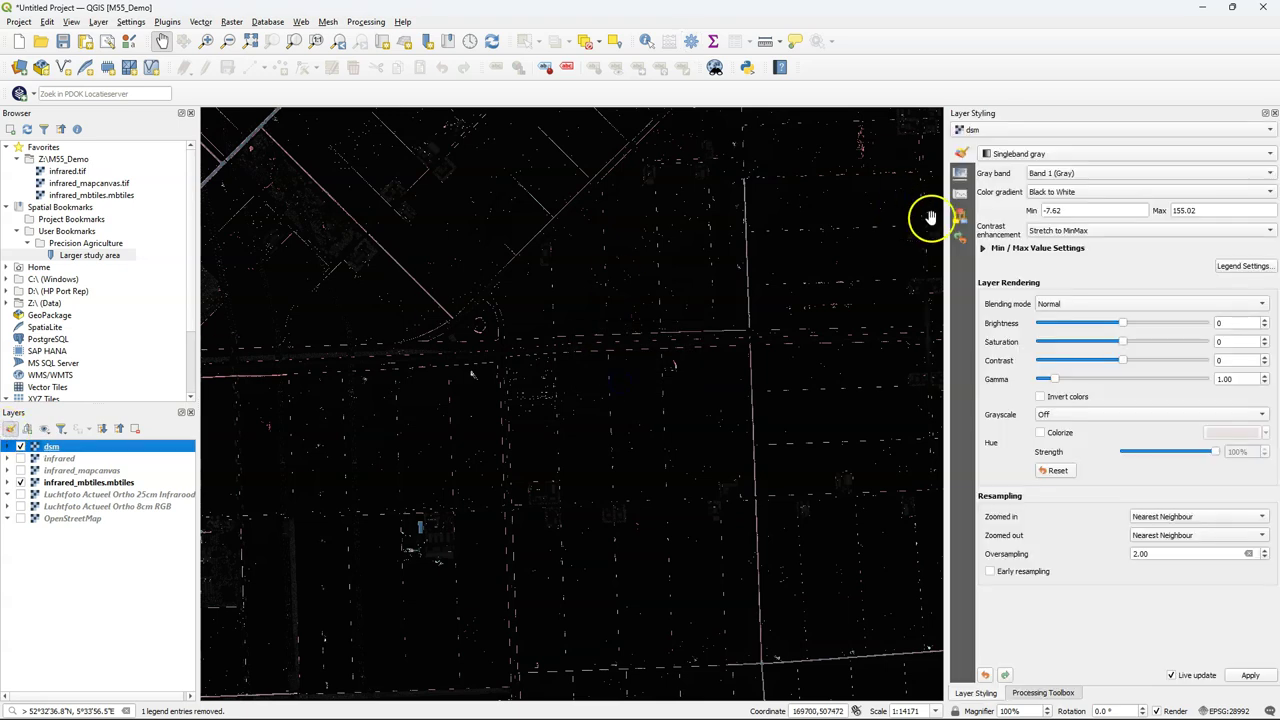
click(1015, 157)
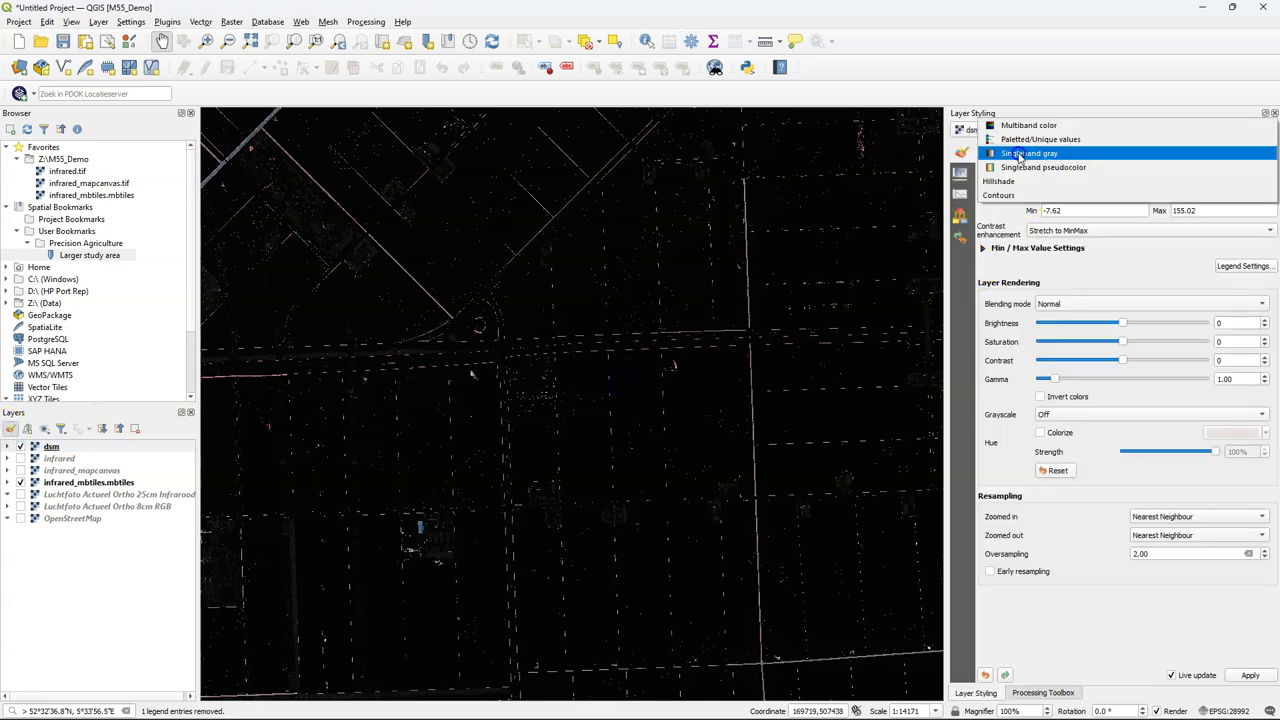
click(1022, 167)
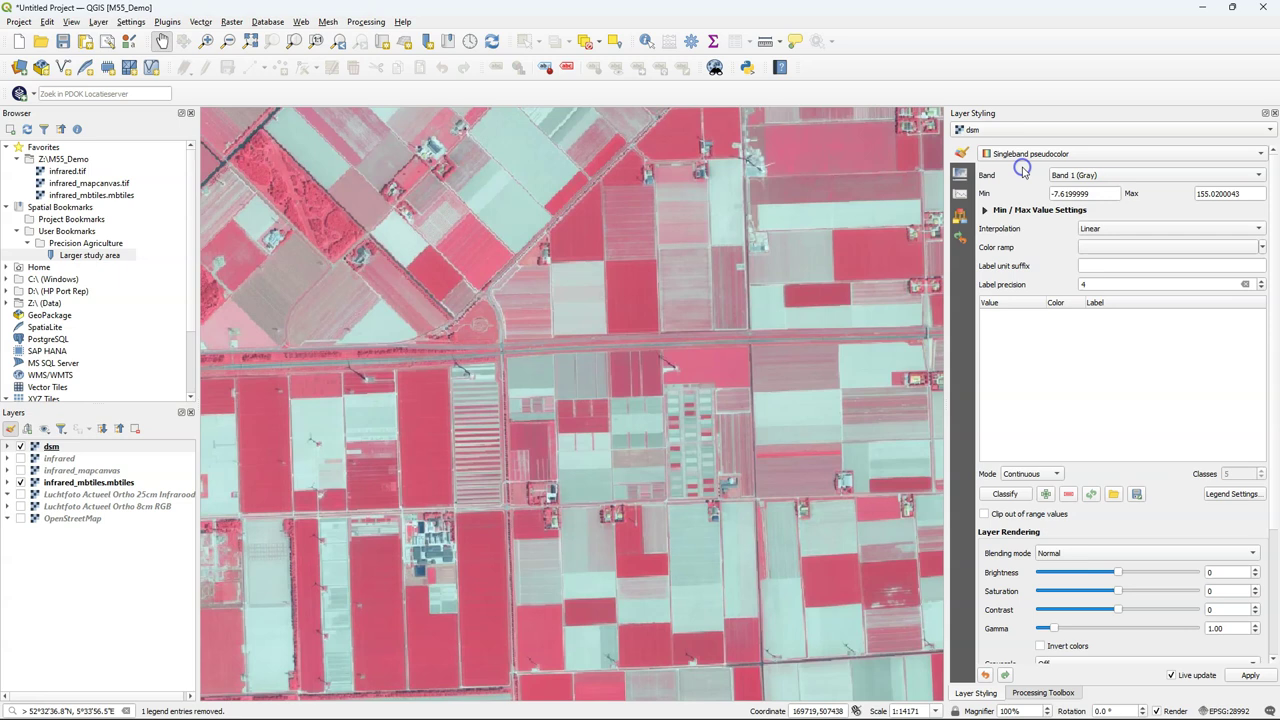
click(1264, 250)
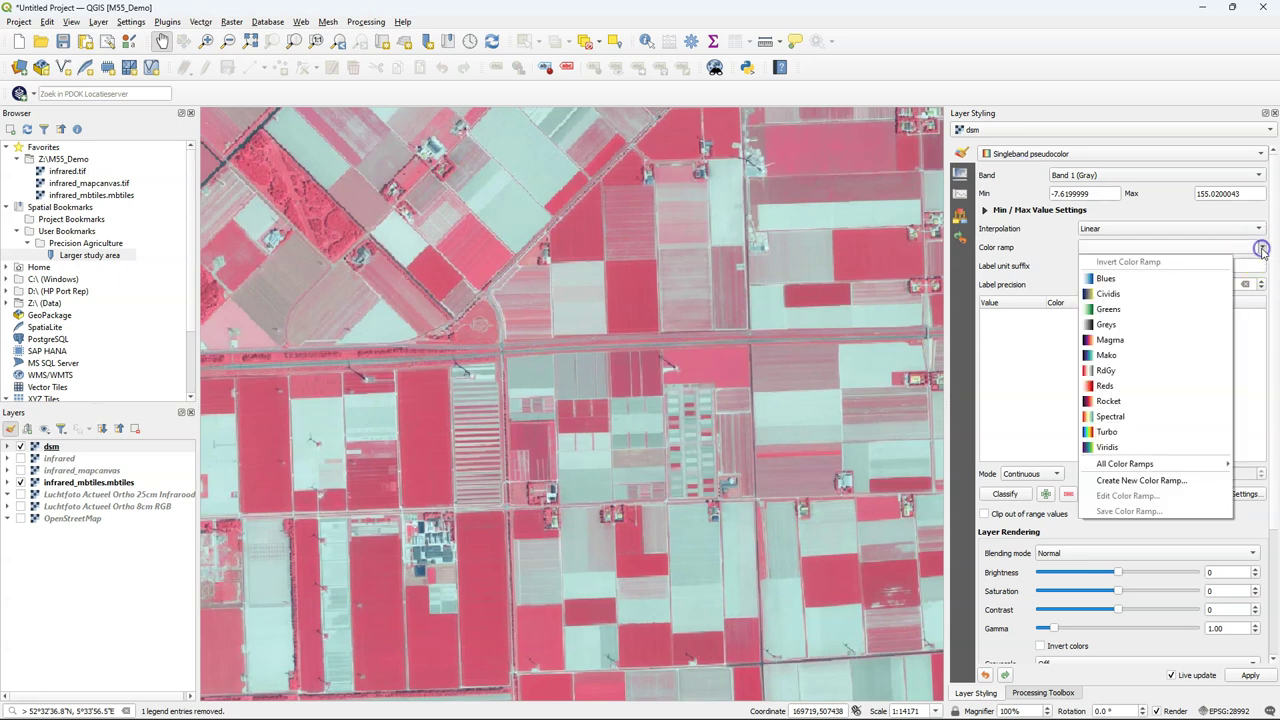
click(1103, 432)
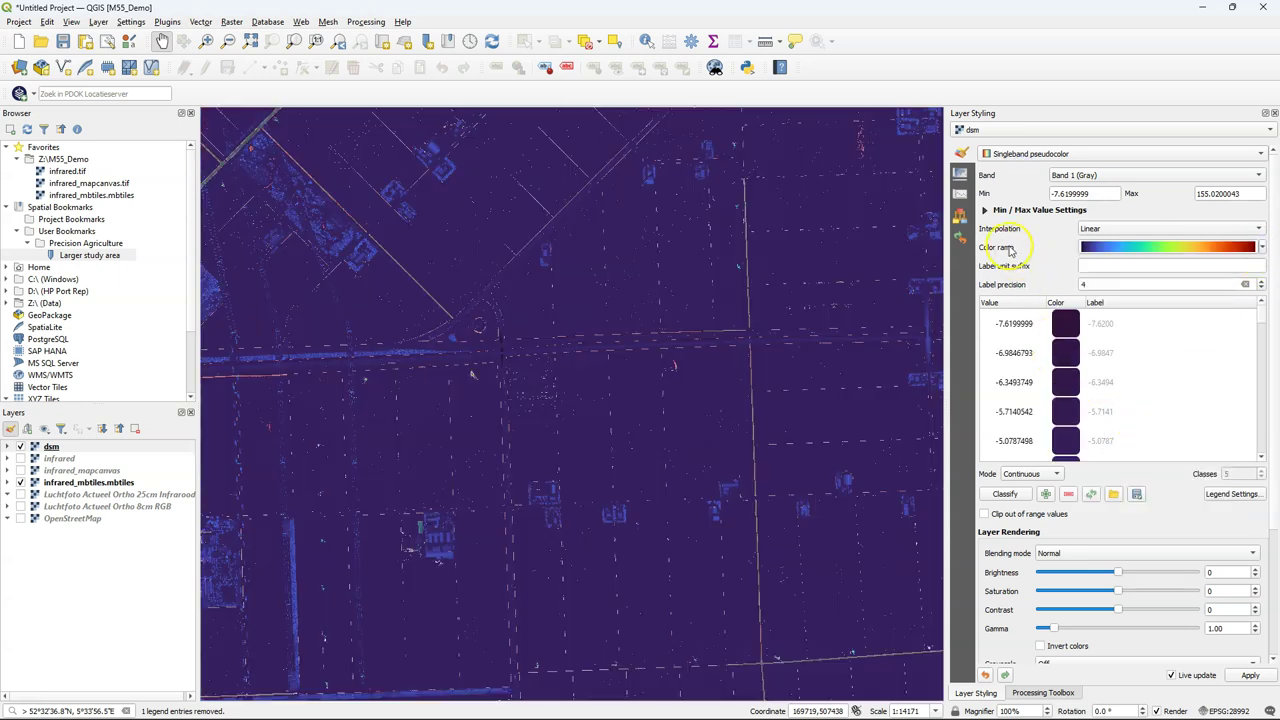
Step: Set min/max to -2 and 3, updated canvas statistics, then 2–98% cumulative count cut
click(985, 210)
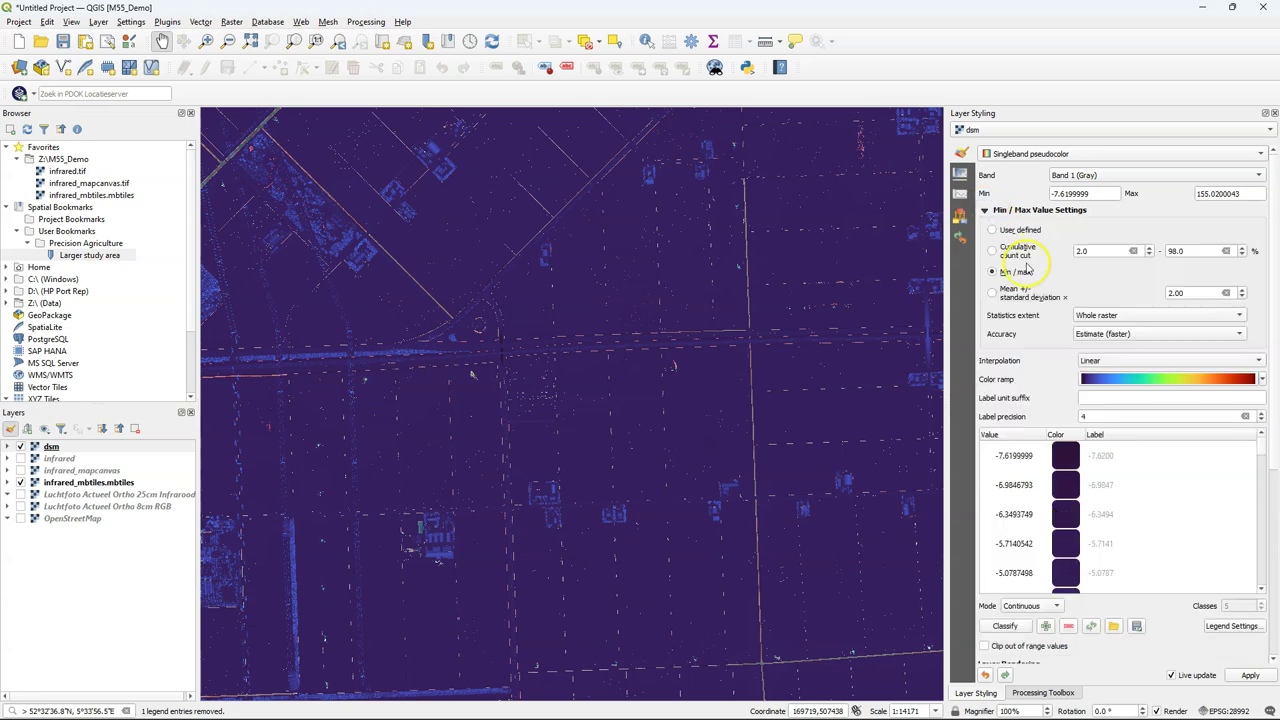
click(1120, 318)
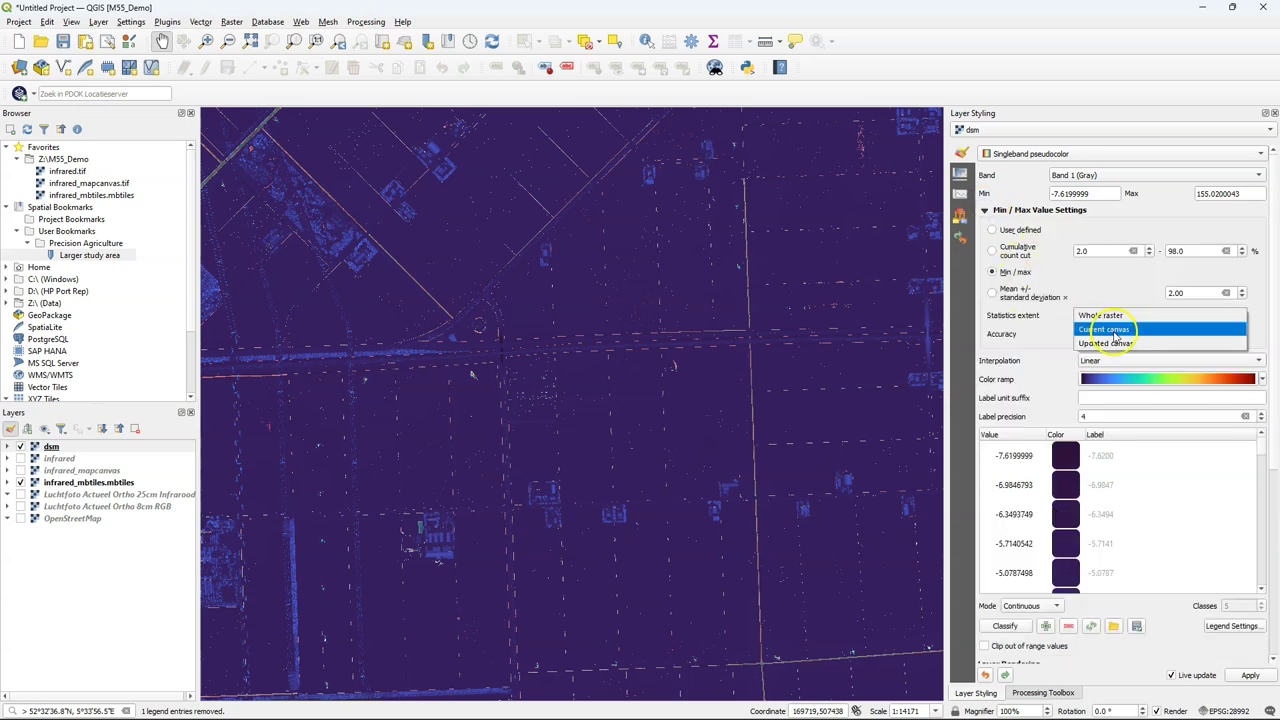
click(1113, 341)
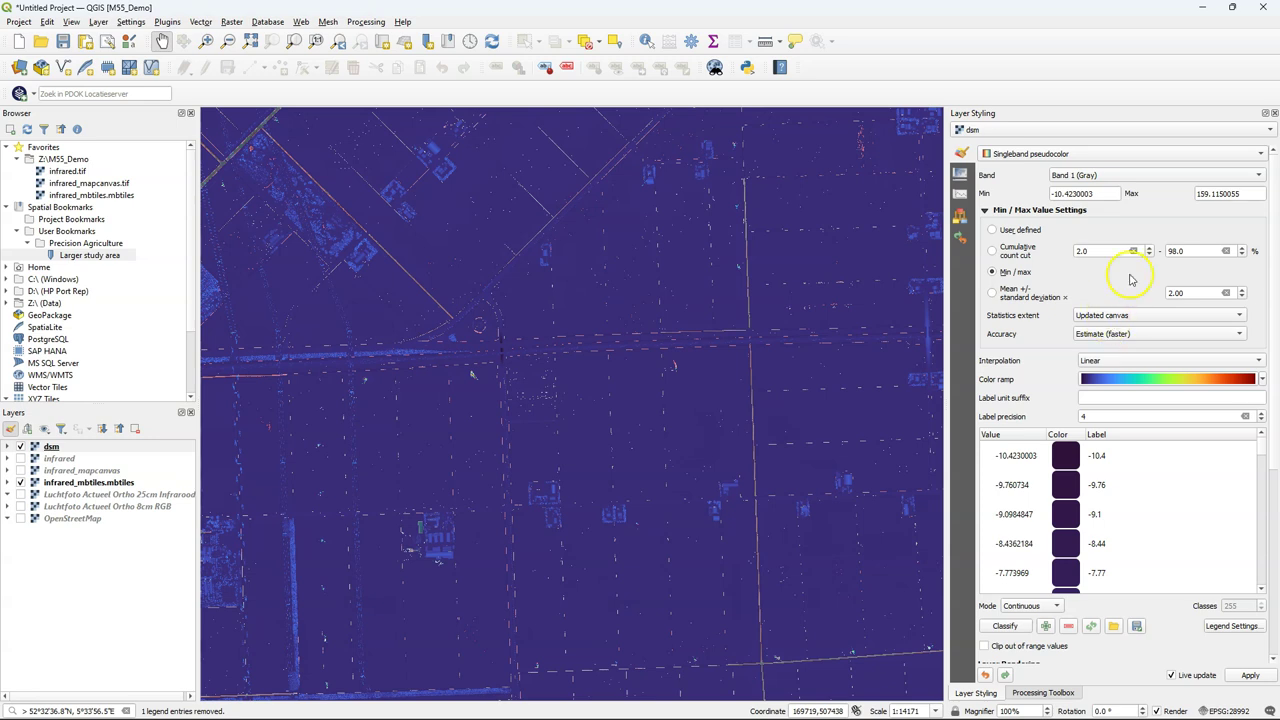
click(1220, 194)
text(3)
click(1085, 194)
text(-2)
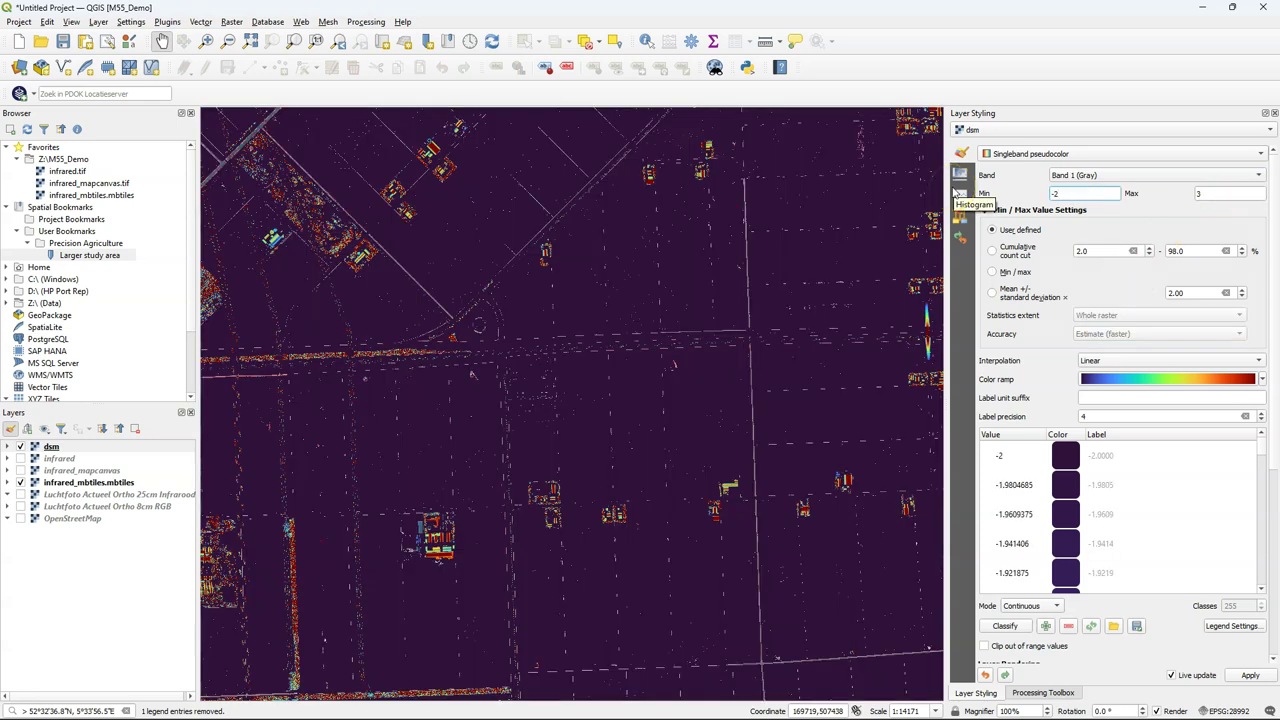
click(991, 251)
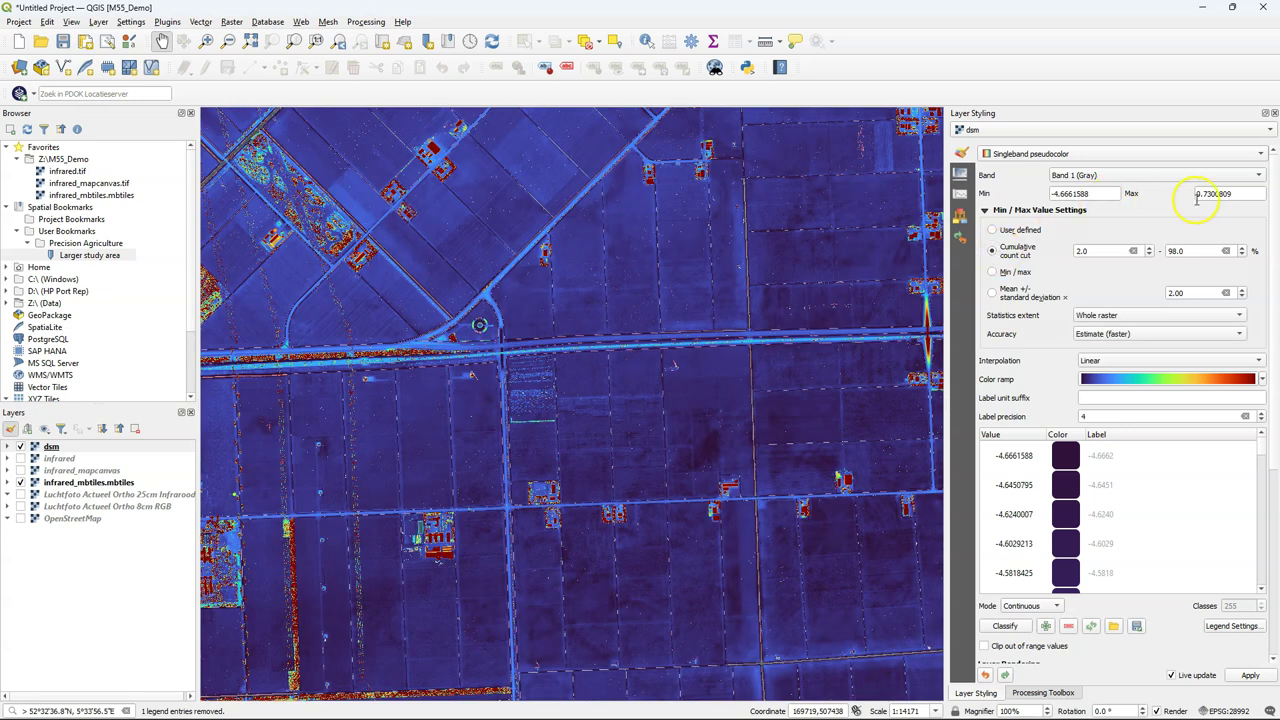
Step: Reapply Updated canvas statistics extent and pan the map to refresh the colour stretch
scroll(660, 450, up, 1)
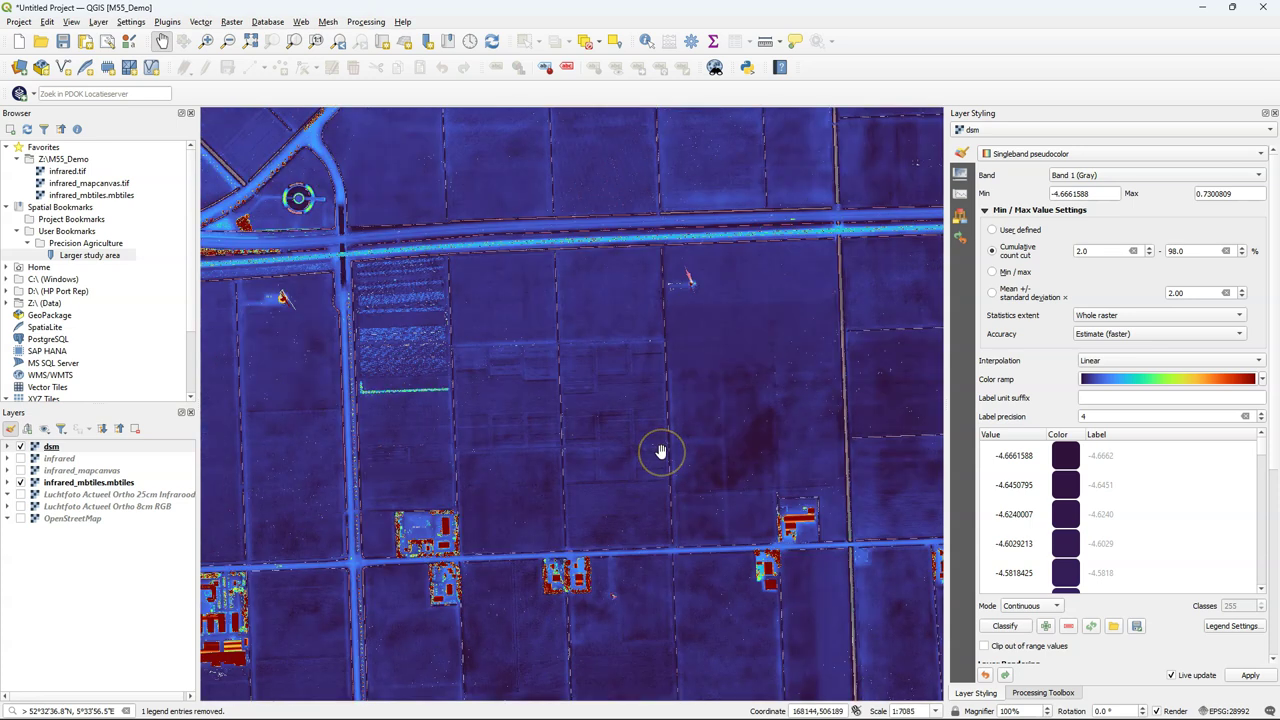
scroll(661, 452, up, 1)
click(1075, 316)
click(1095, 344)
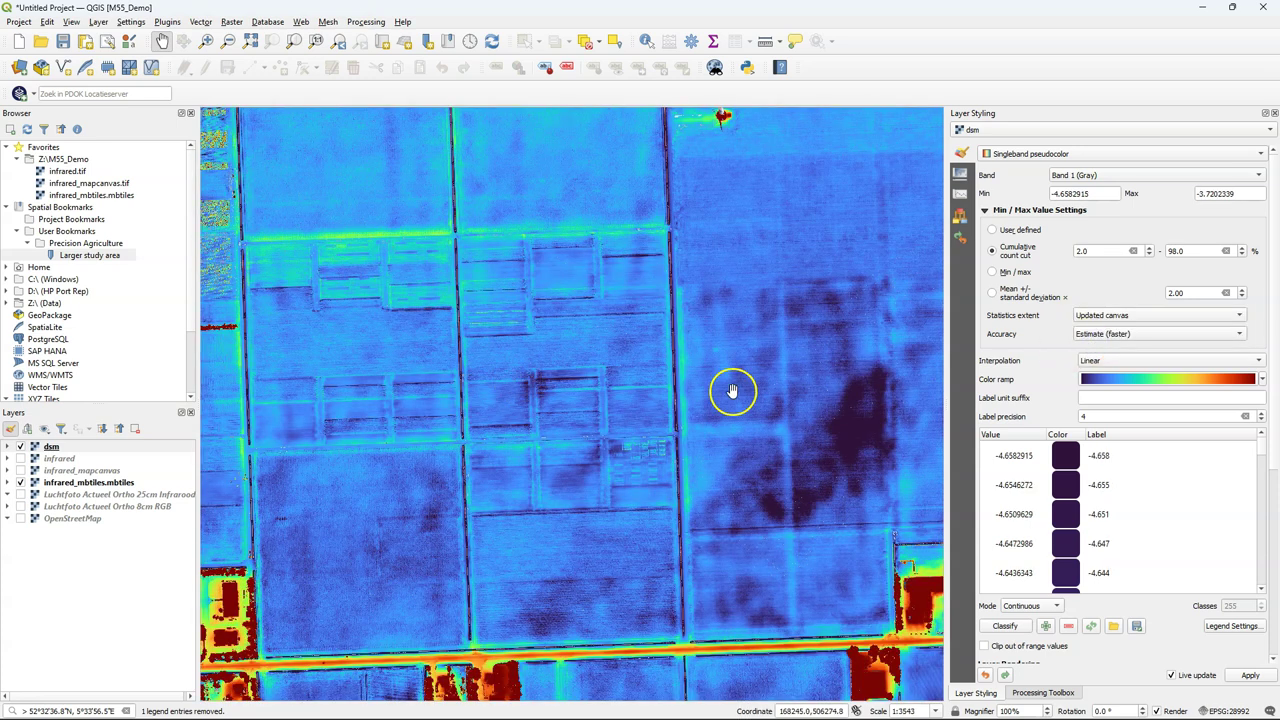
drag(734, 391, 571, 349)
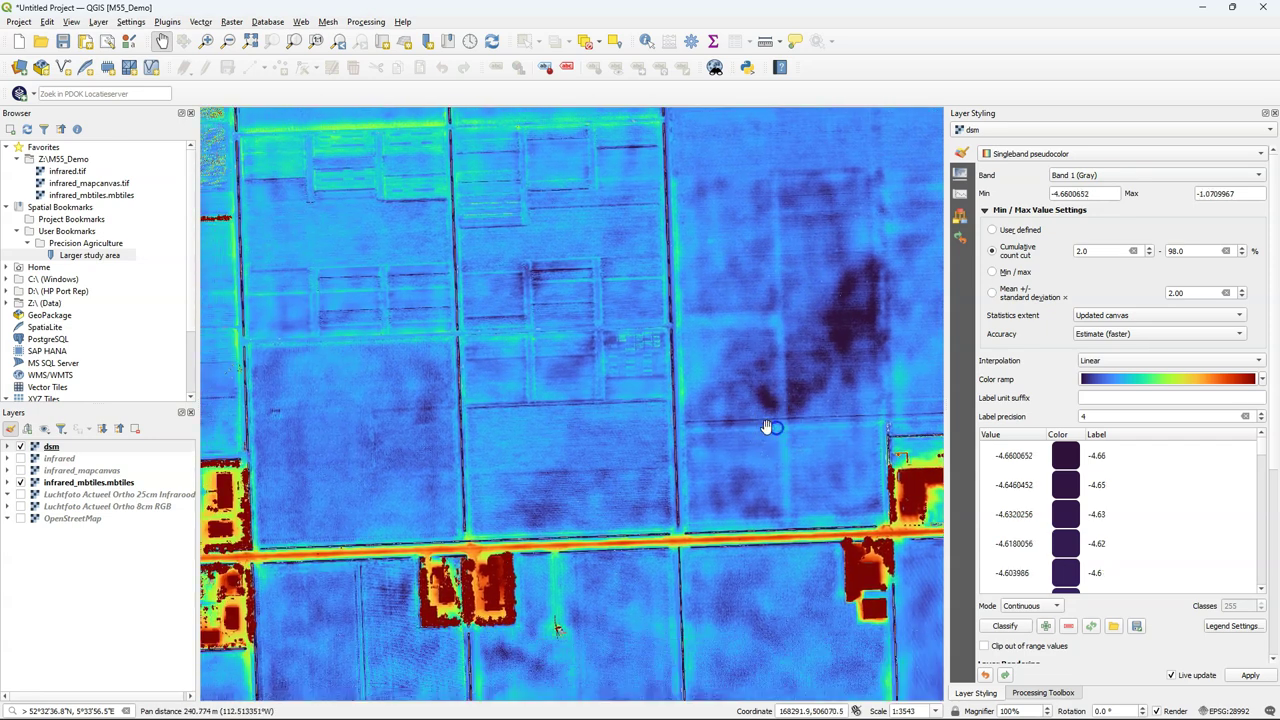
drag(766, 426, 791, 469)
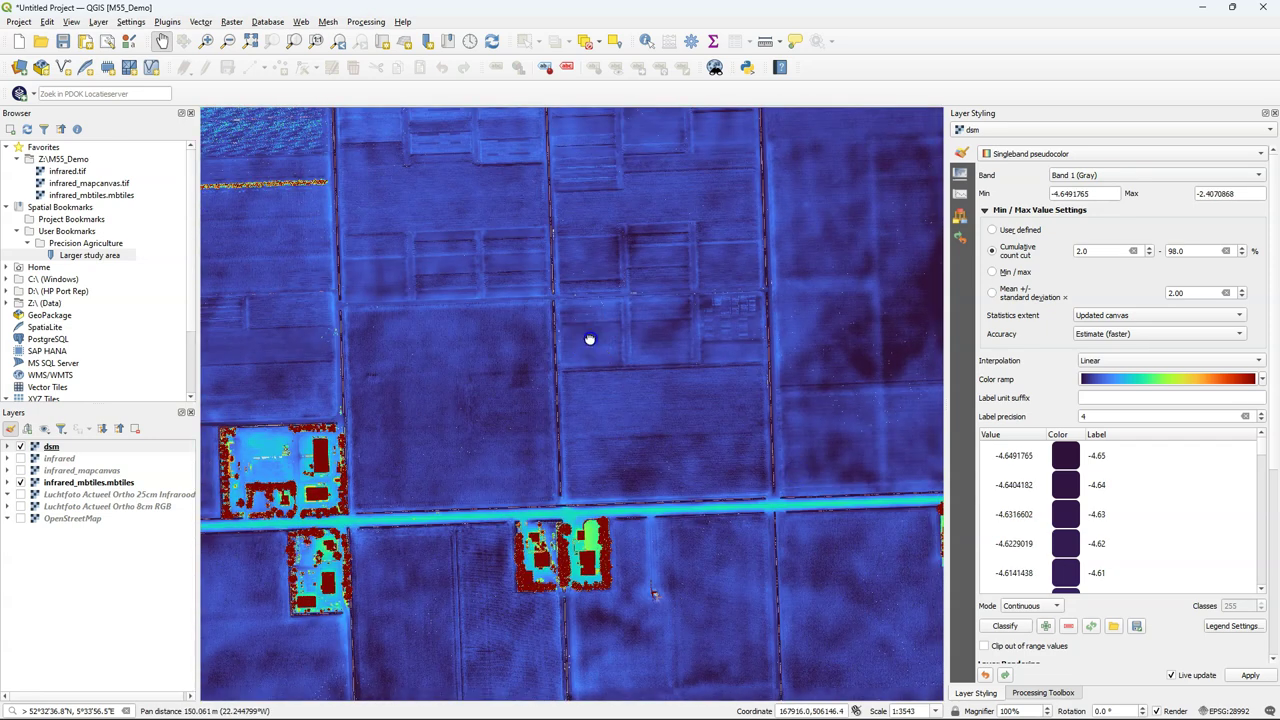
drag(589, 340, 449, 343)
Step: Add the PDOK 0.5m Digital Terrain Model (DTM) coverage on top of the layers
scroll(451, 341, down, 2)
click(19, 93)
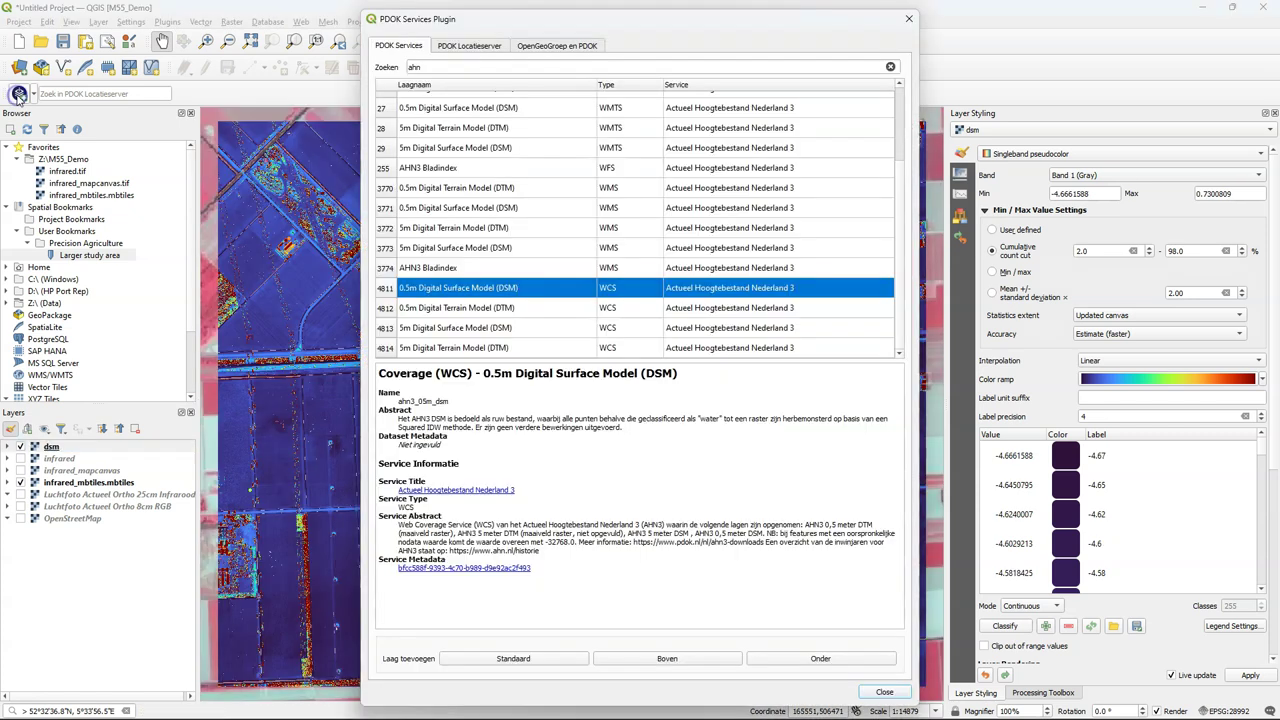
click(472, 310)
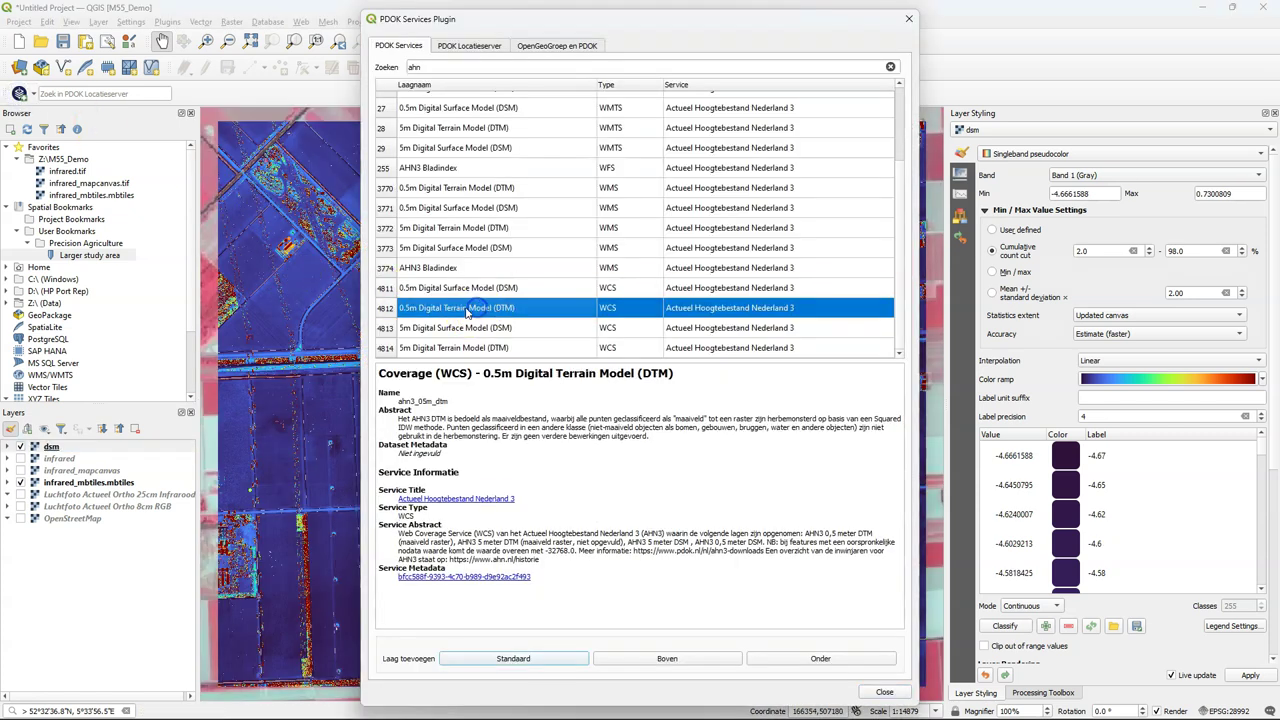
click(667, 658)
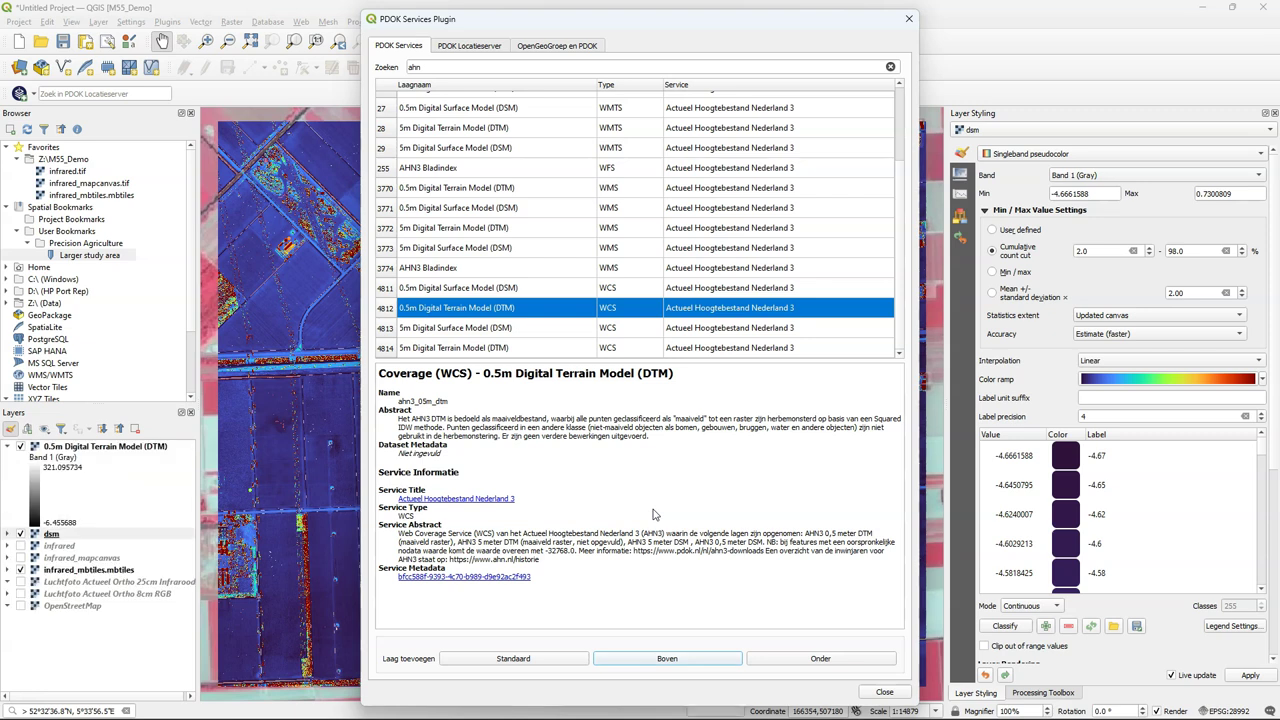
click(884, 691)
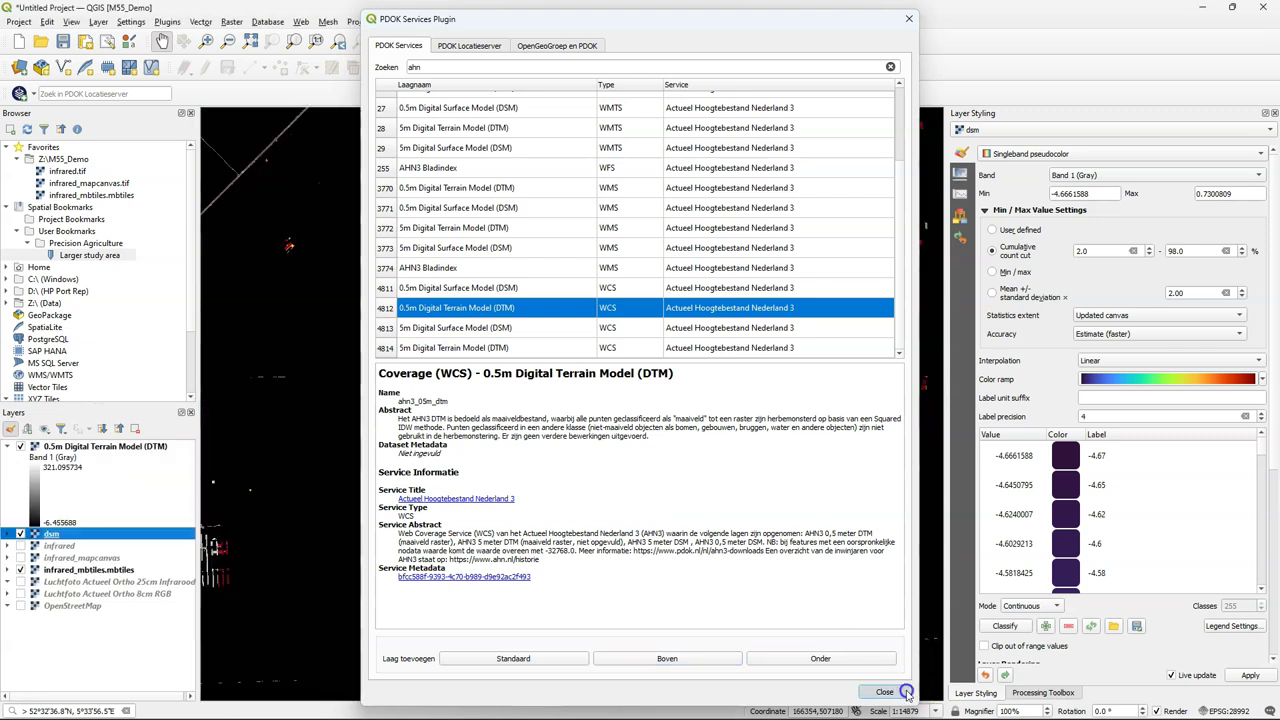
Step: Export the DTM layer to dtm.tif, matching the extent to the dsm layer
right_click(88, 446)
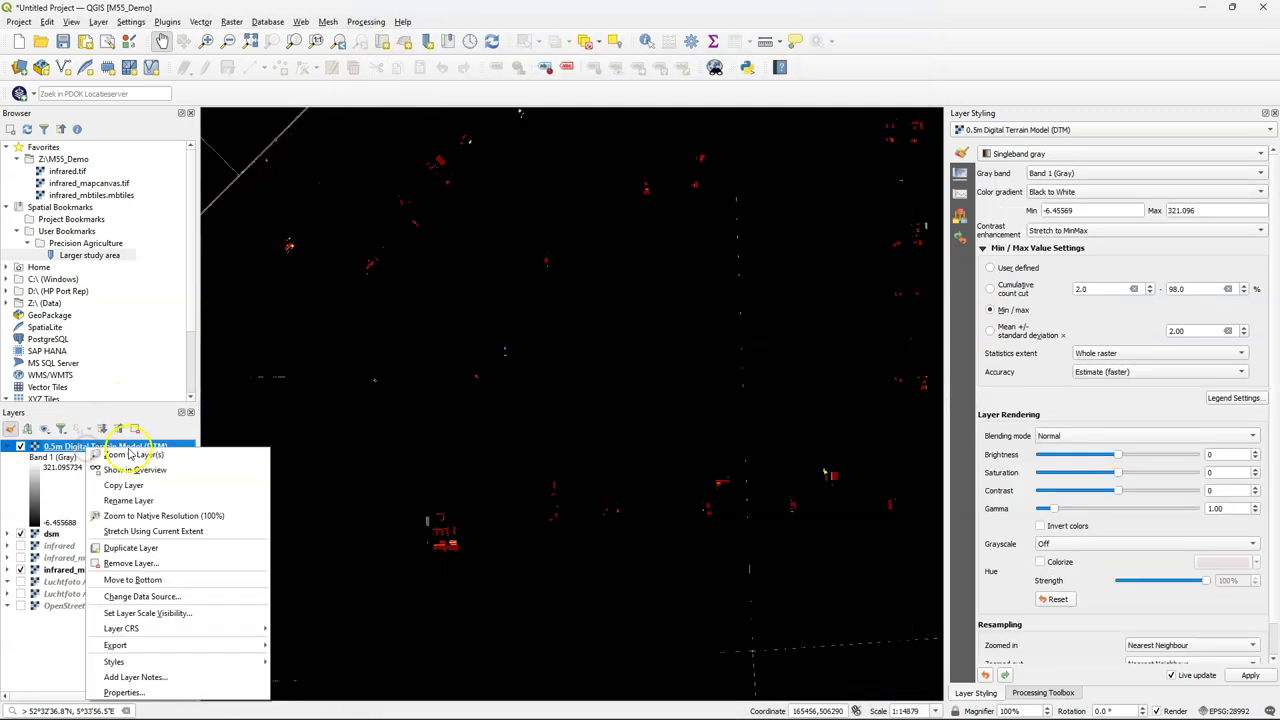
mouse_move(240, 646)
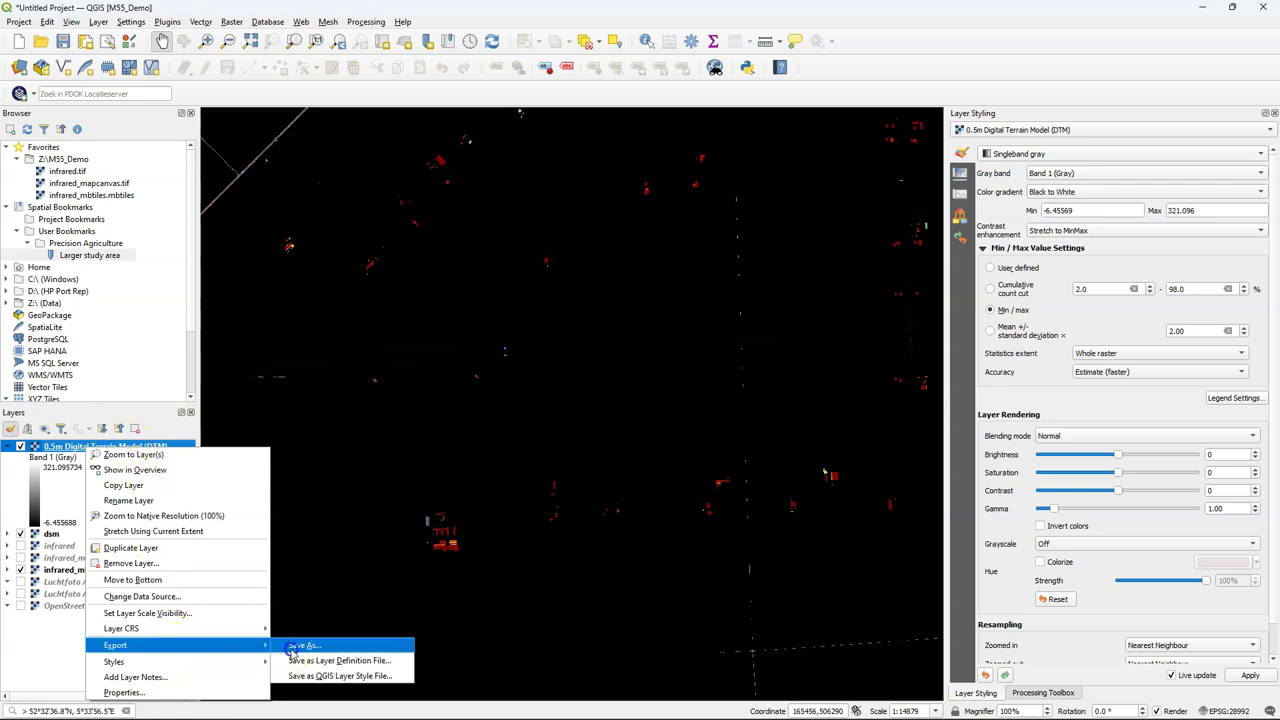
click(291, 646)
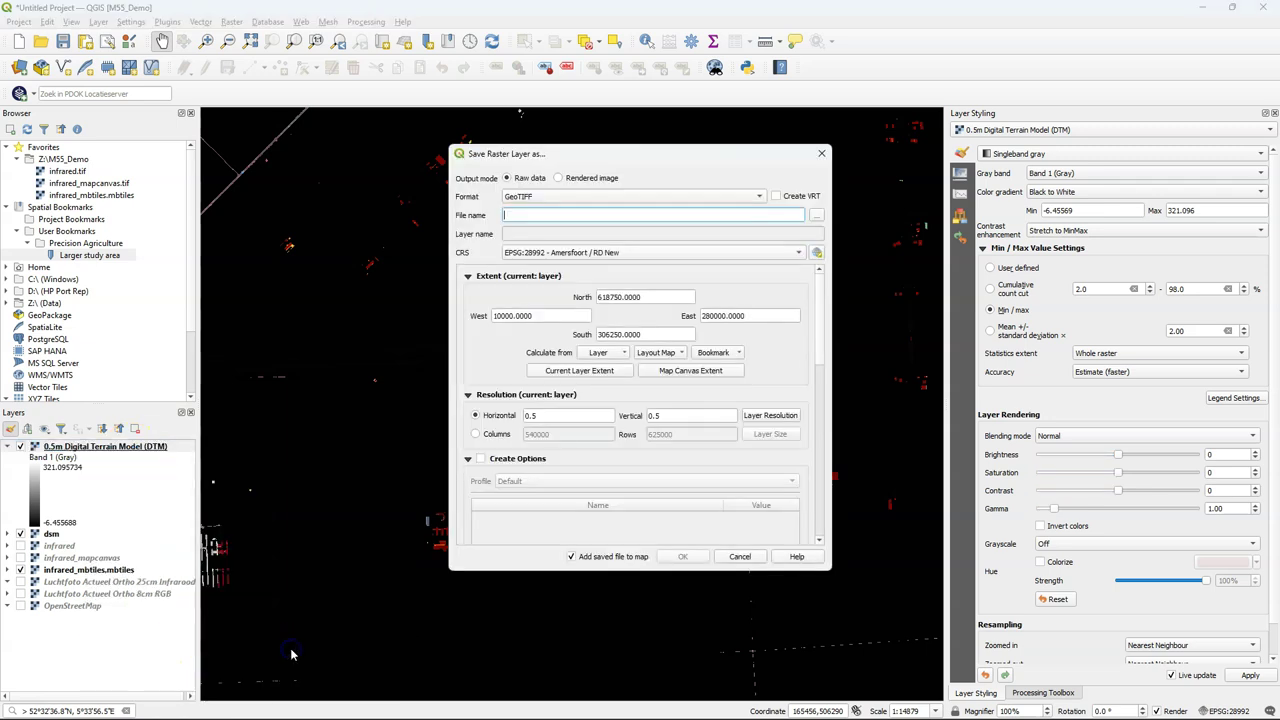
click(818, 218)
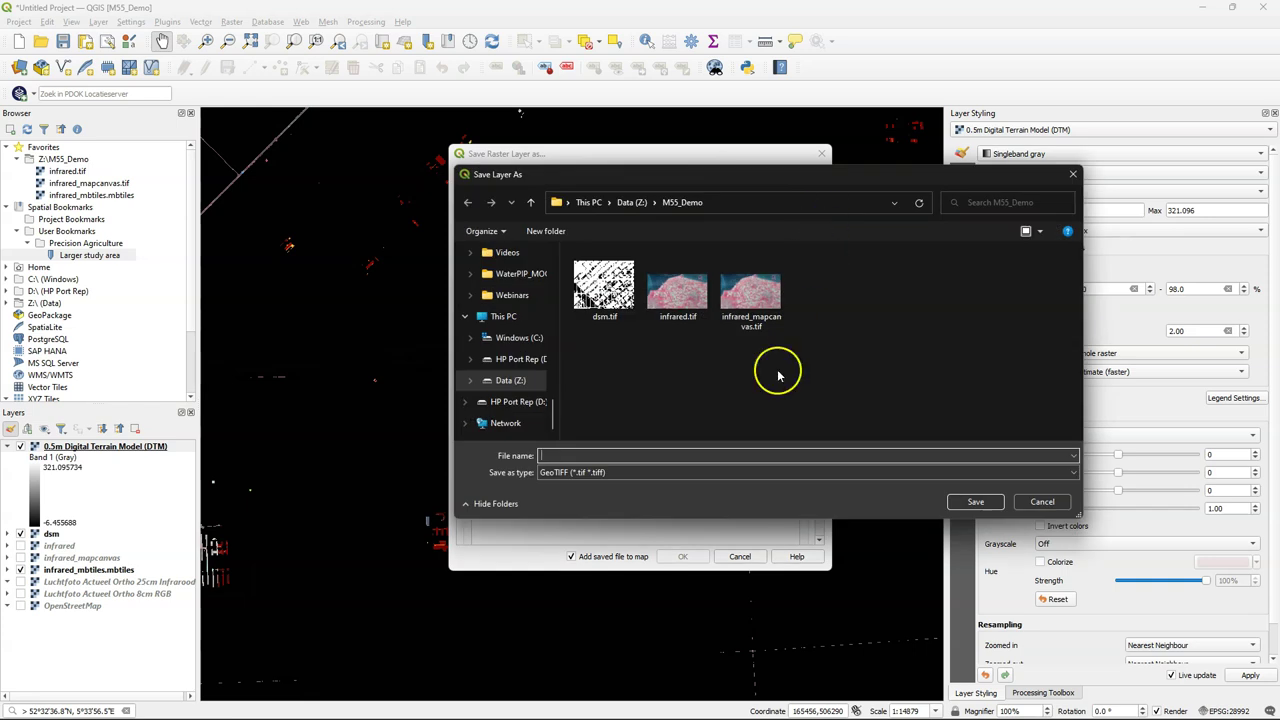
text(dtm)
click(968, 503)
click(612, 352)
click(617, 381)
click(592, 372)
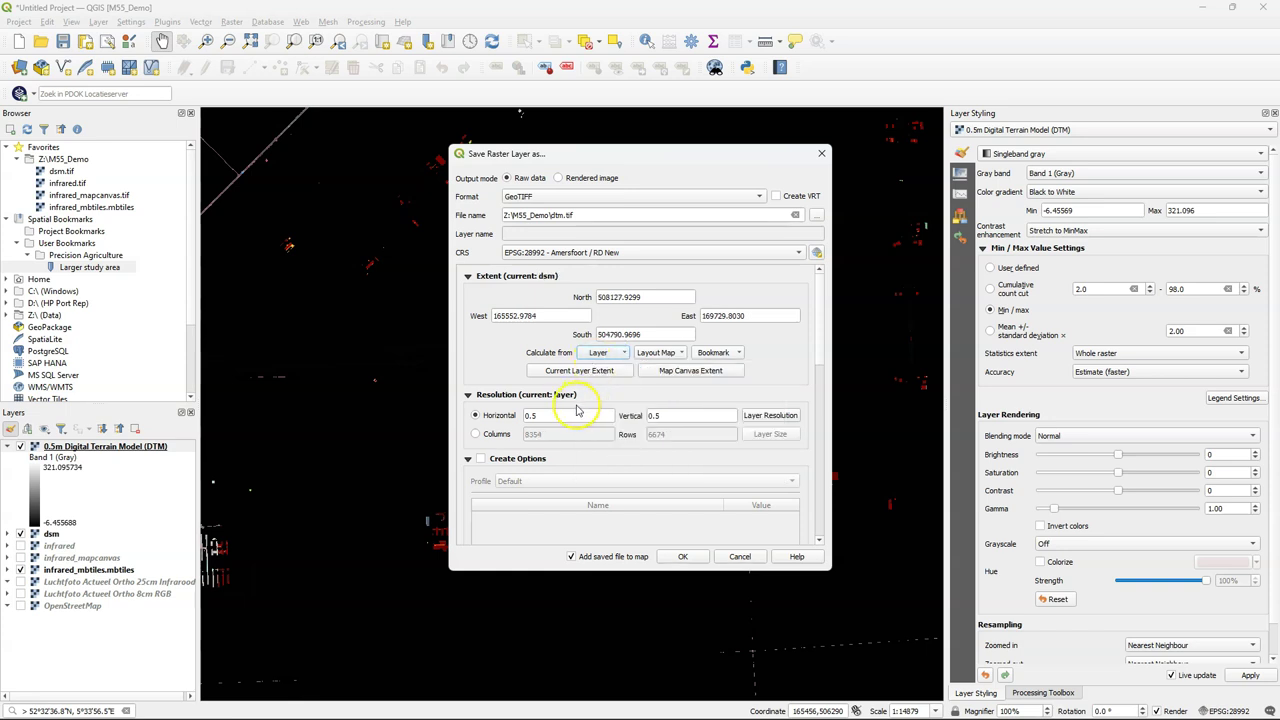
click(683, 557)
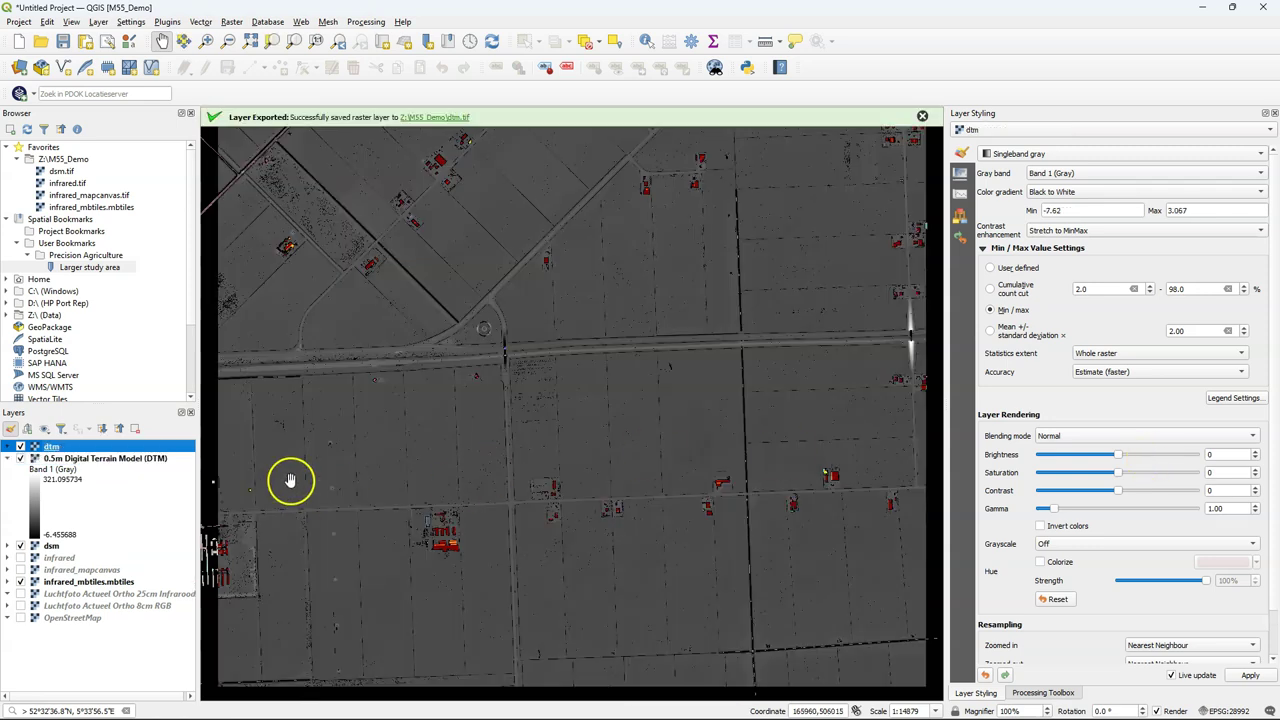
Step: Remove the online 0.5m terrain model layer
click(110, 458)
right_click(110, 458)
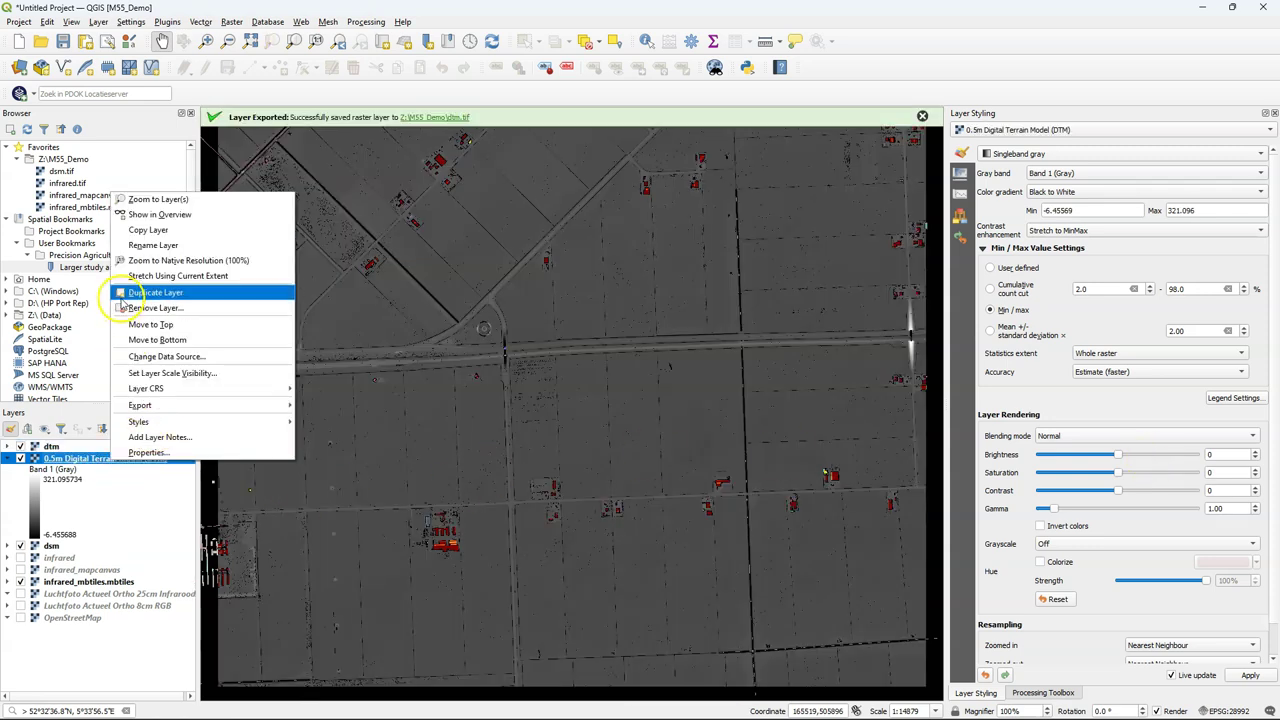
click(134, 308)
click(623, 380)
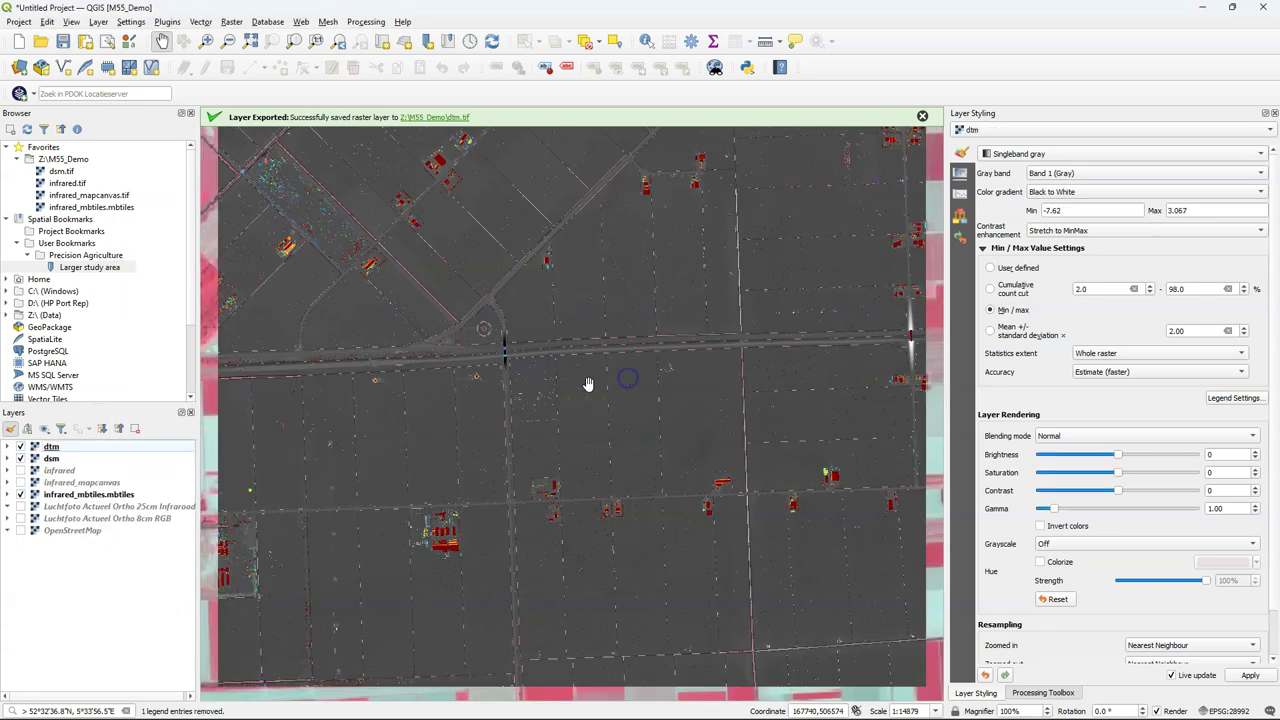
Step: Copy the dsm layer's style and paste it onto the dtm layer
click(51, 460)
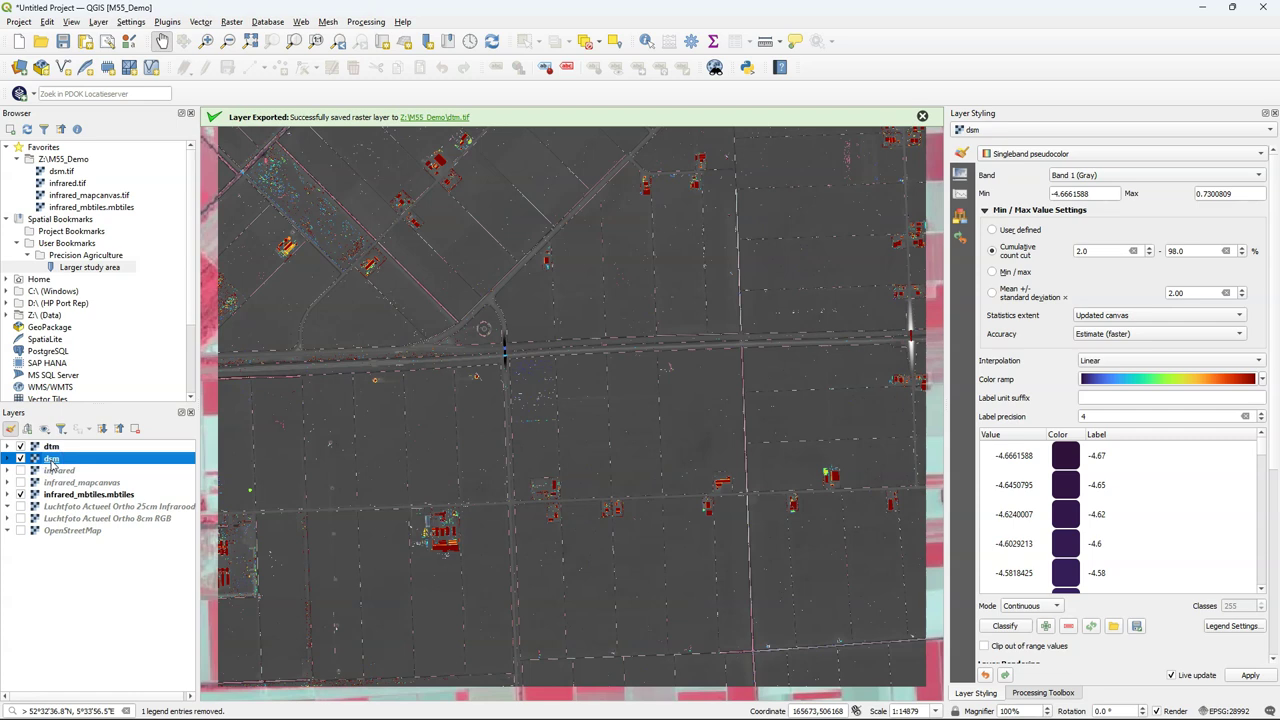
right_click(51, 460)
click(175, 435)
right_click(52, 446)
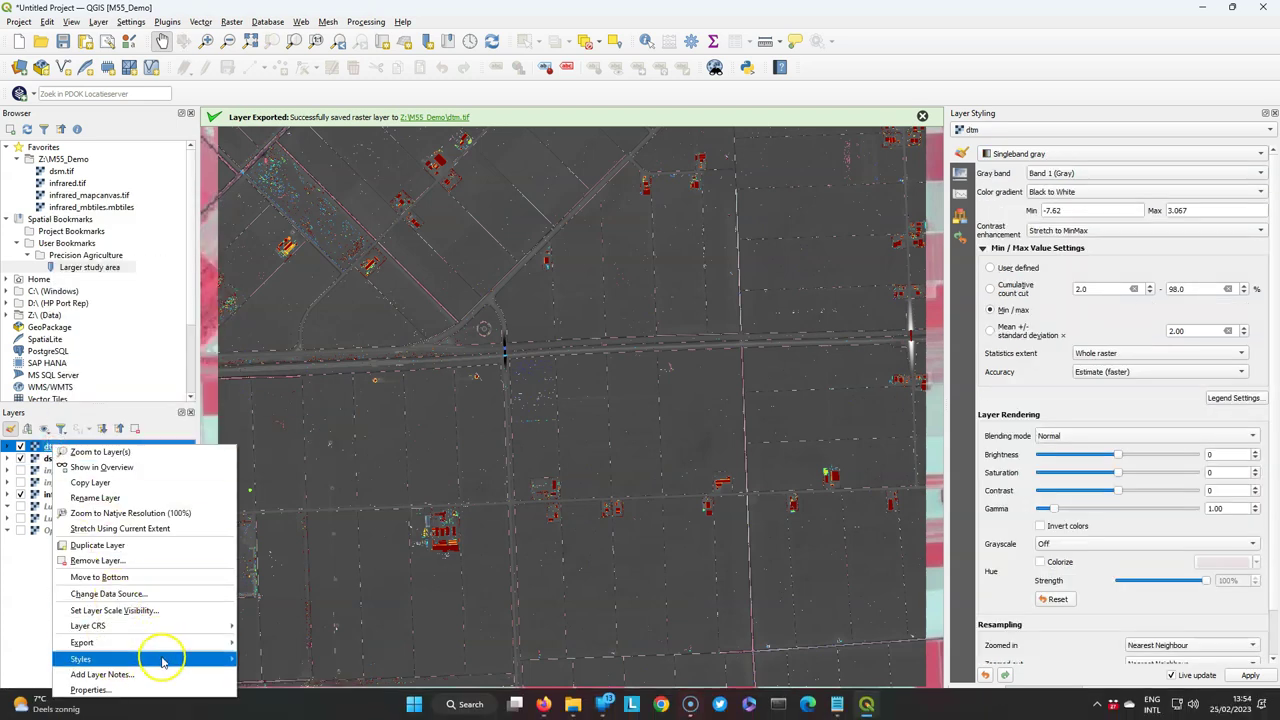
mouse_move(163, 660)
click(275, 661)
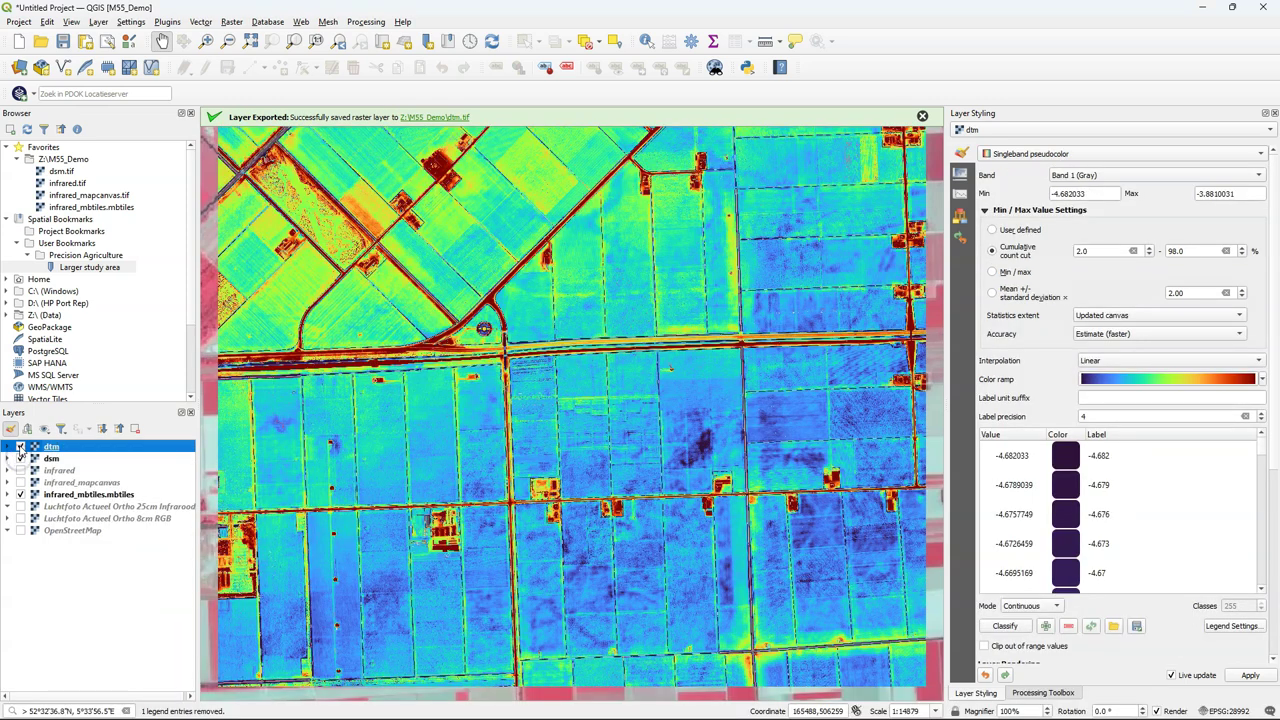
Step: Toggle the dtm layer off and on twice to compare it with the layer beneath
click(20, 446)
click(20, 446)
click(20, 446)
click(20, 446)
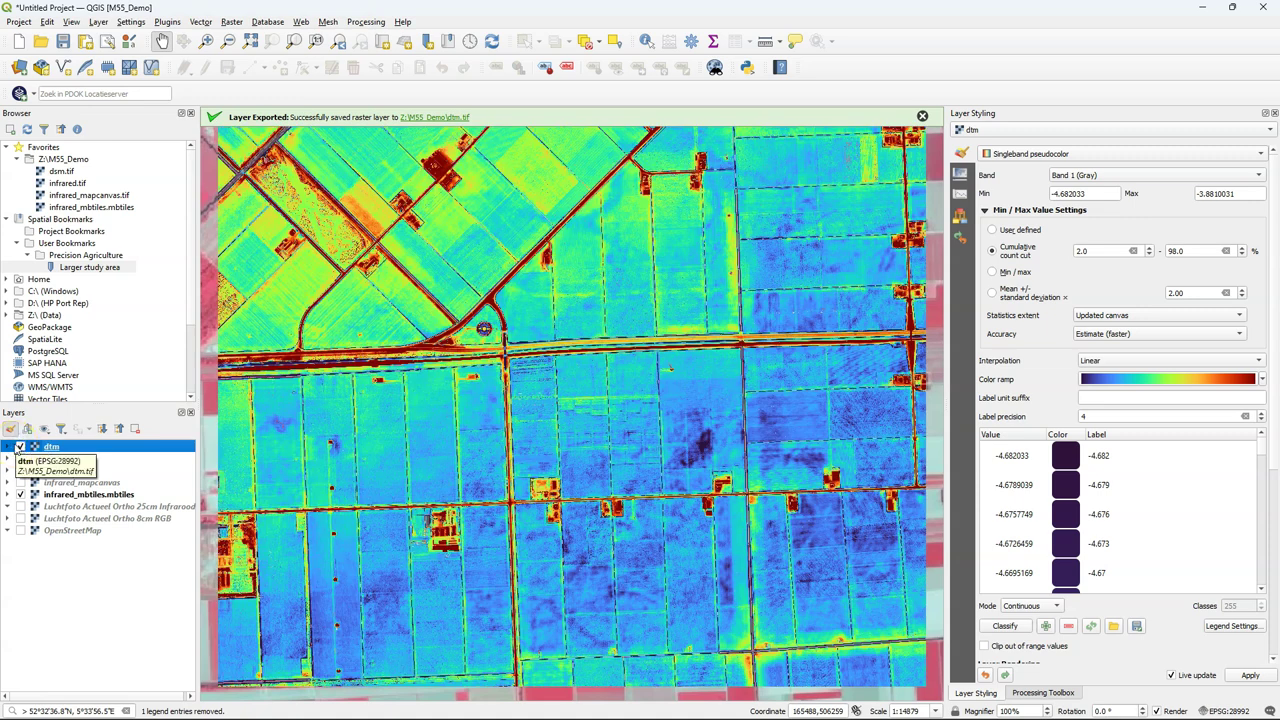
Step: Dismiss the GeoTiles intro, zoom to Lelystad and open tile 20GN2_23's download details
scroll(700, 455, up, 3)
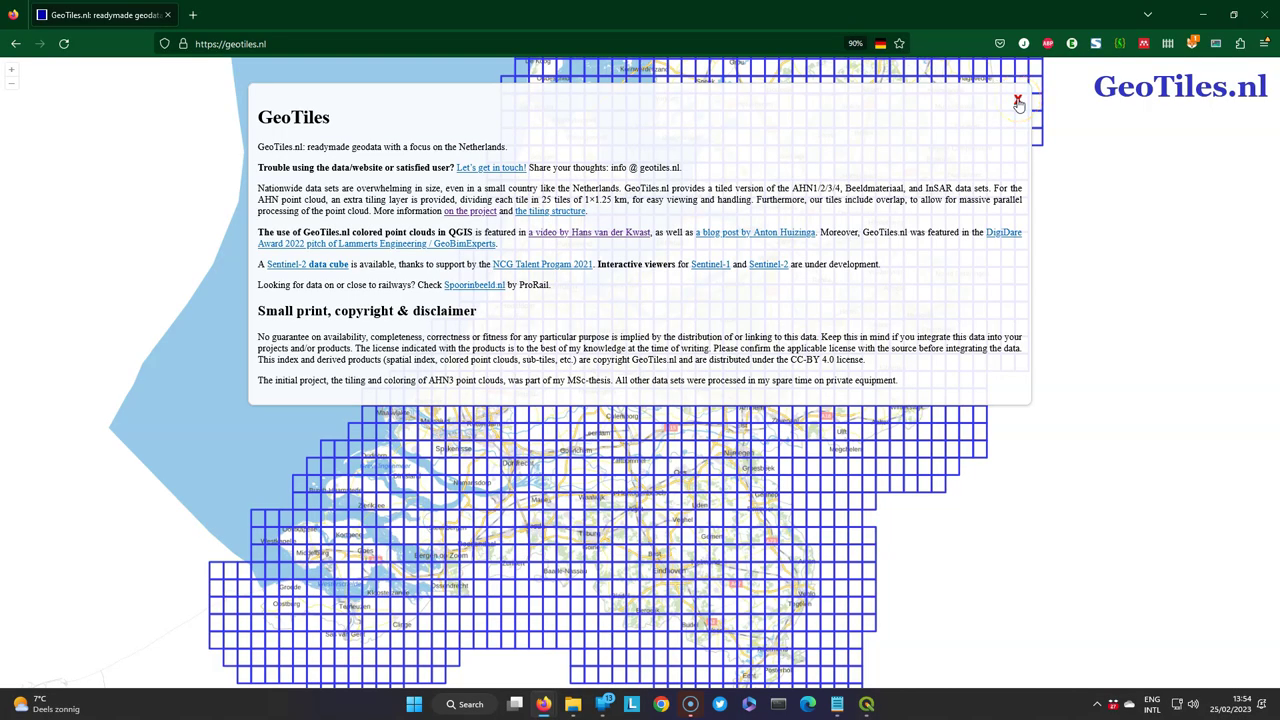
click(1018, 101)
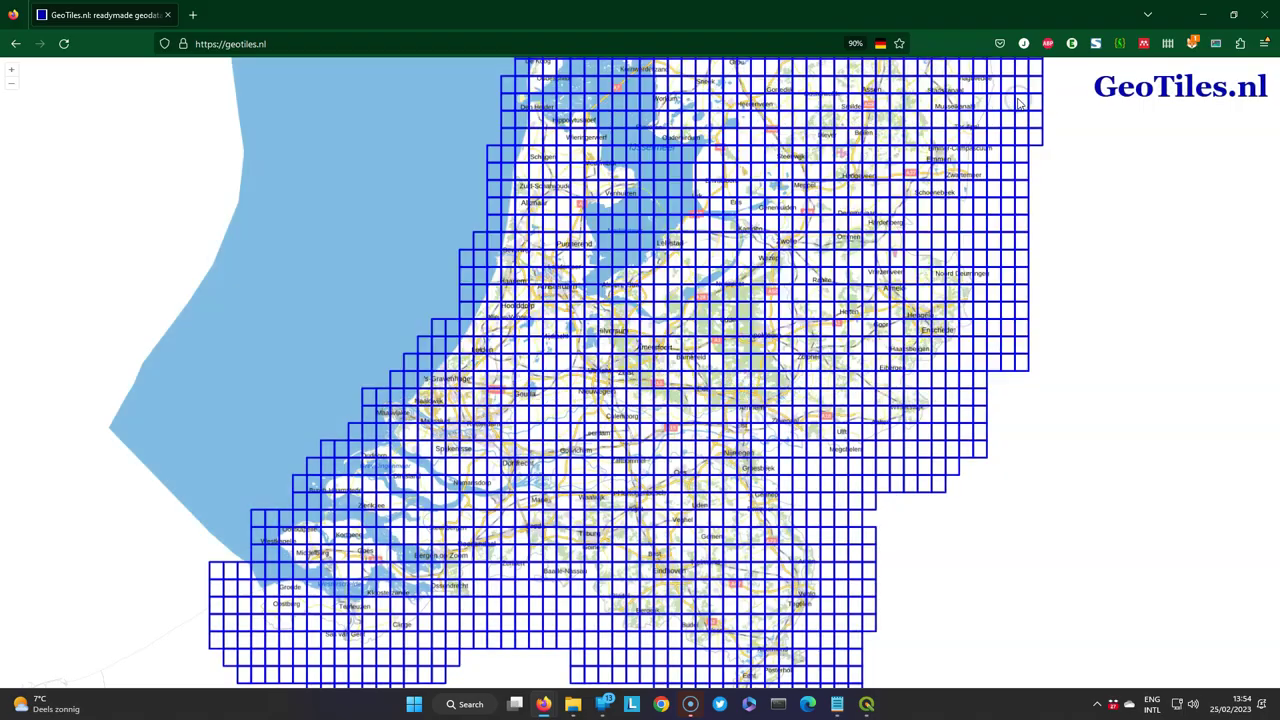
scroll(688, 245, up, 1)
scroll(688, 245, up, 4)
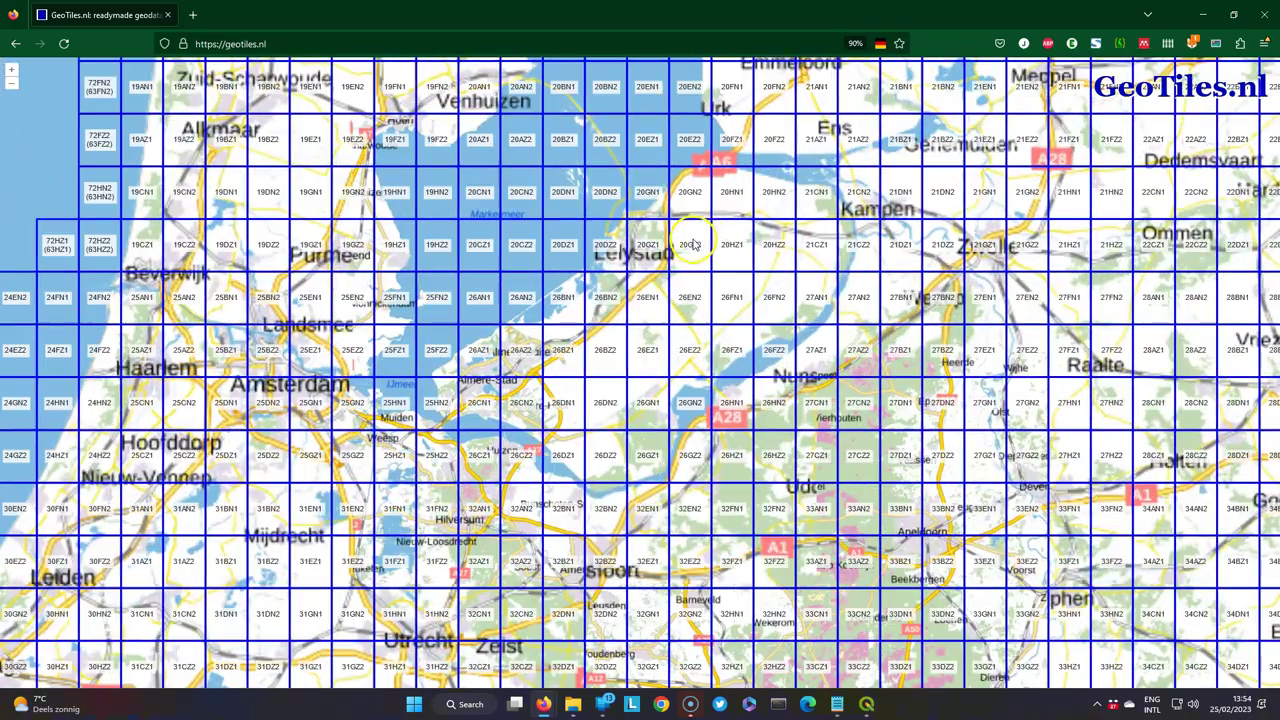
scroll(692, 225, up, 2)
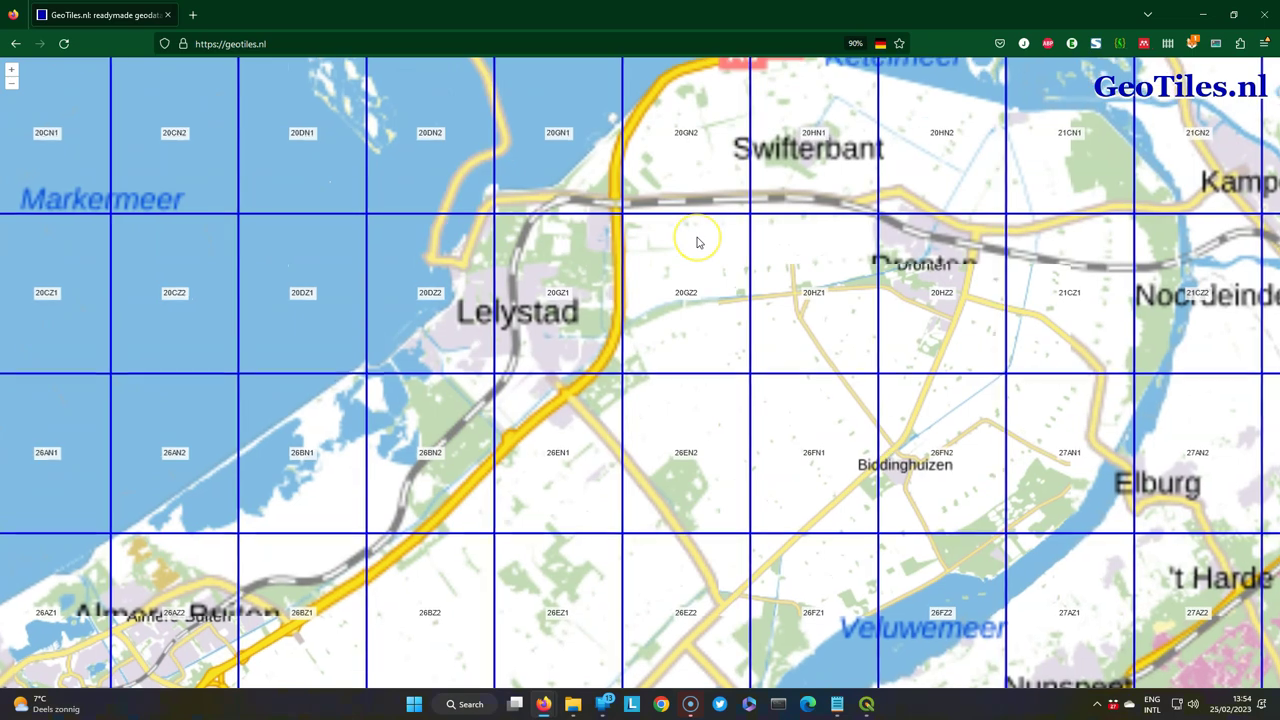
scroll(698, 242, up, 2)
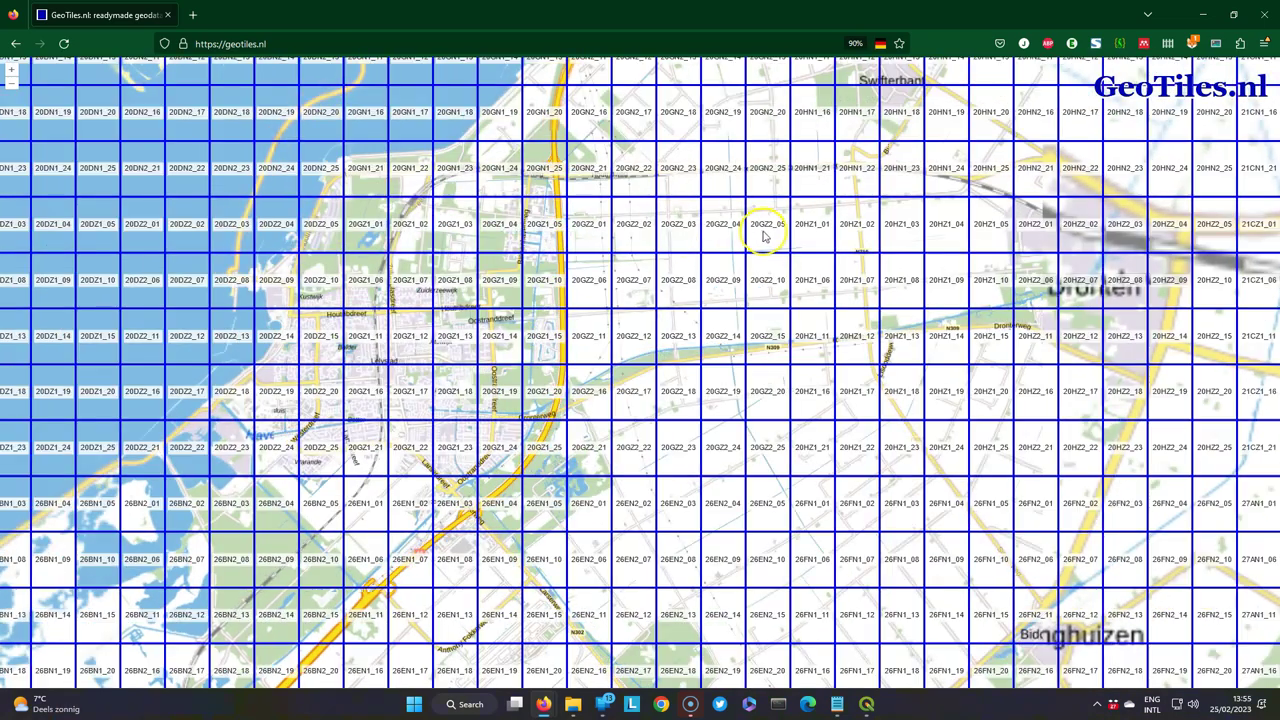
scroll(765, 236, up, 1)
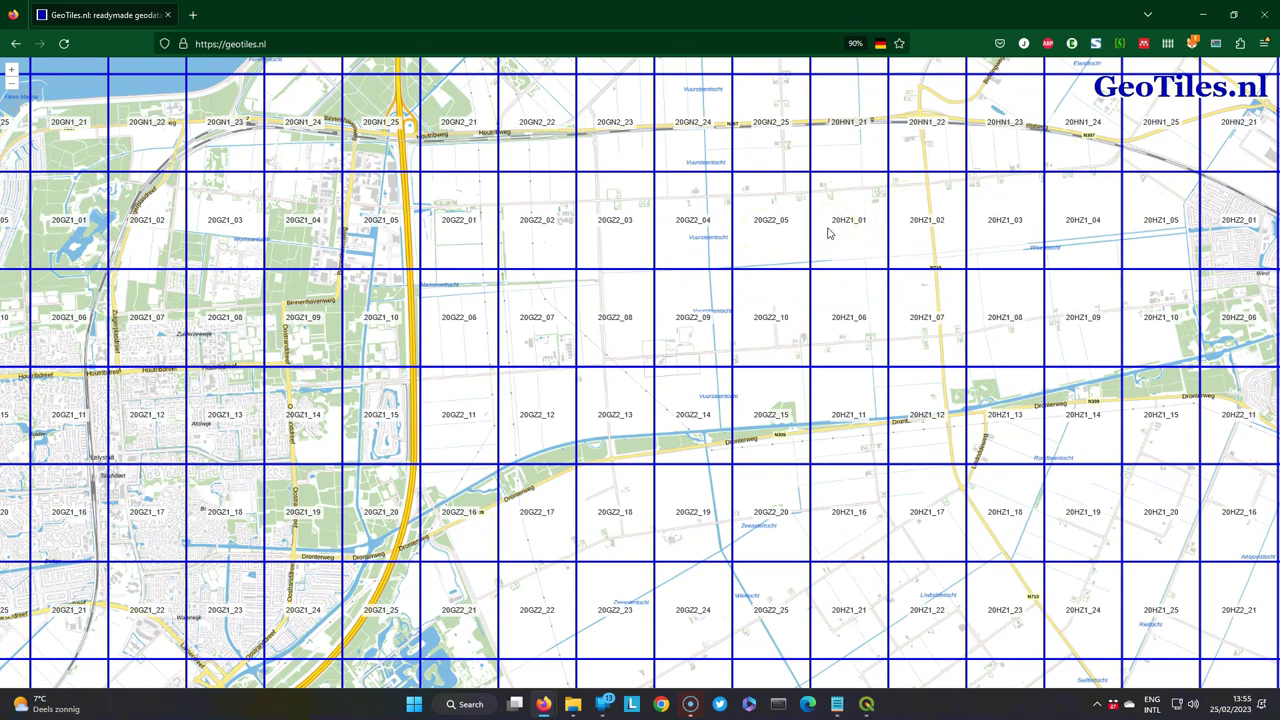
drag(613, 152, 681, 372)
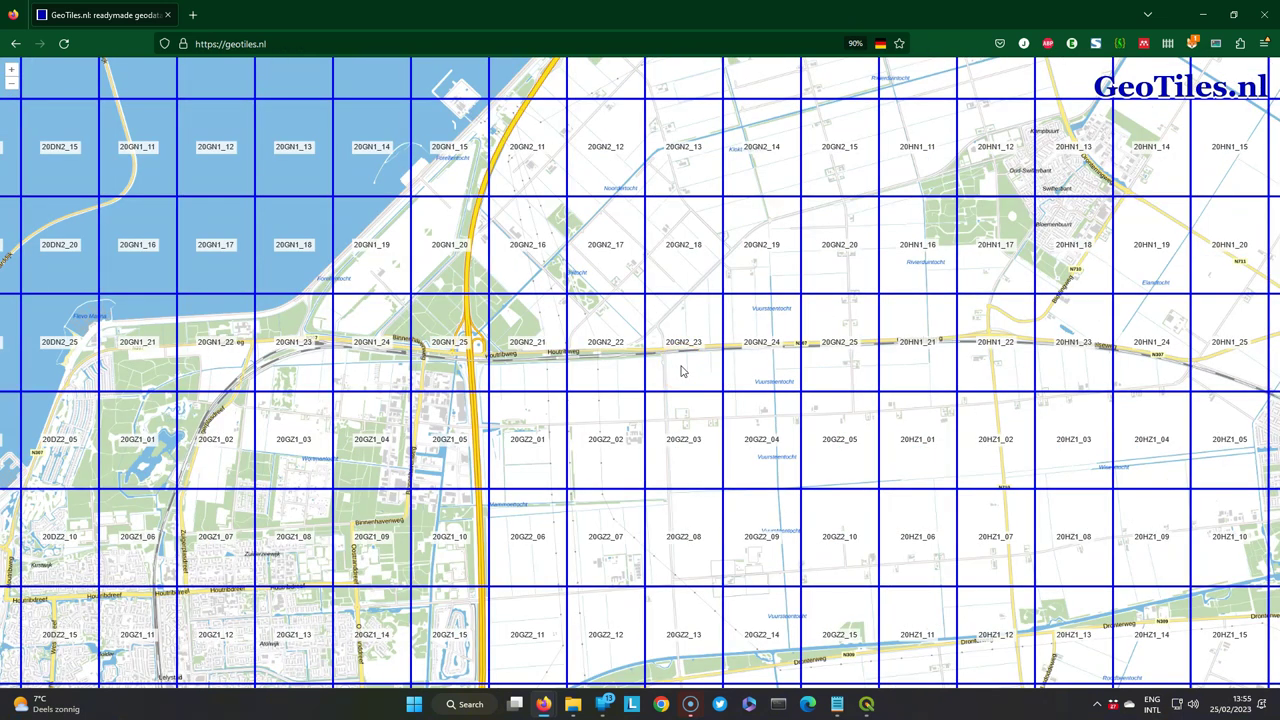
click(681, 372)
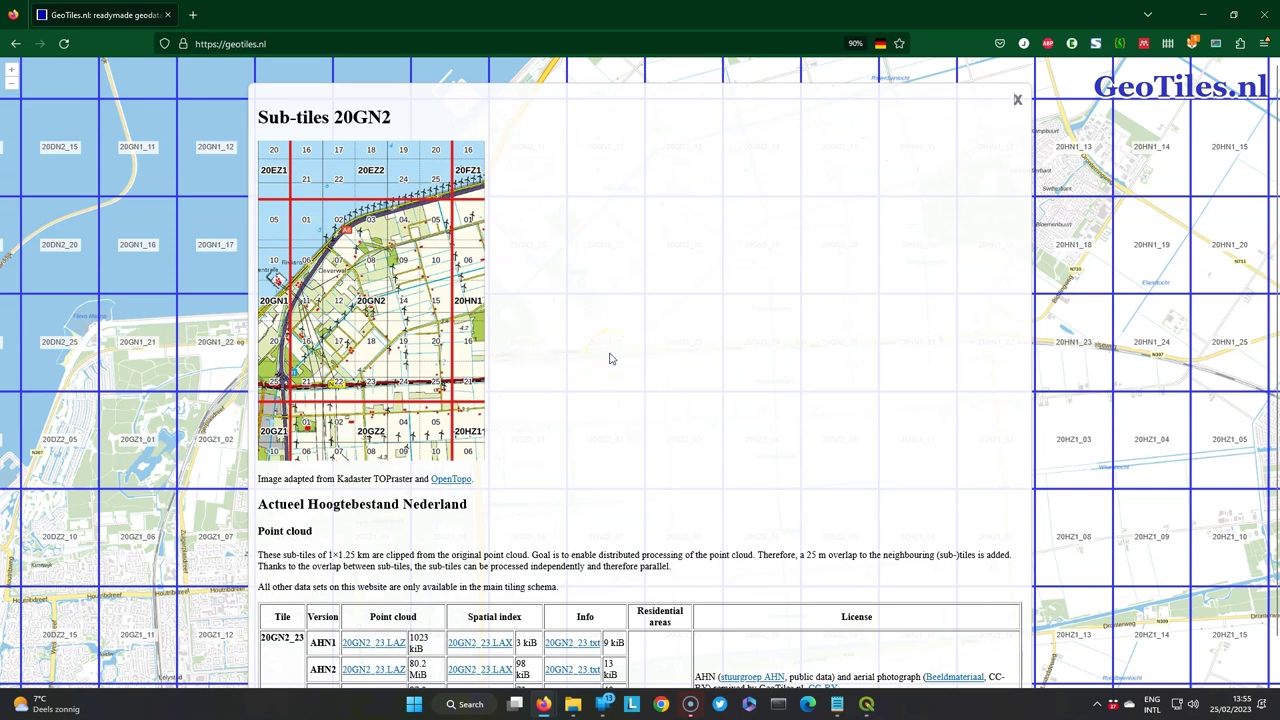
Step: Download the AHN4 point cloud and save it as 20GN2_23.LAZ
scroll(612, 359, down, 1)
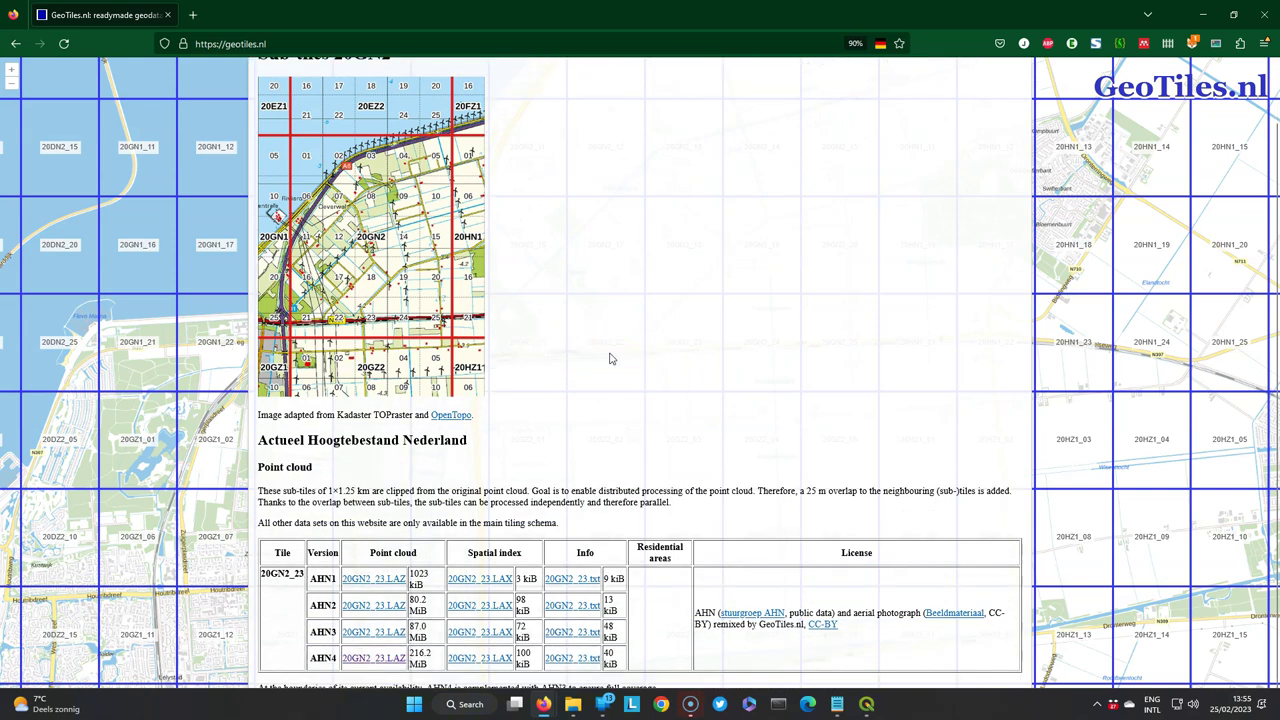
scroll(610, 358, down, 1)
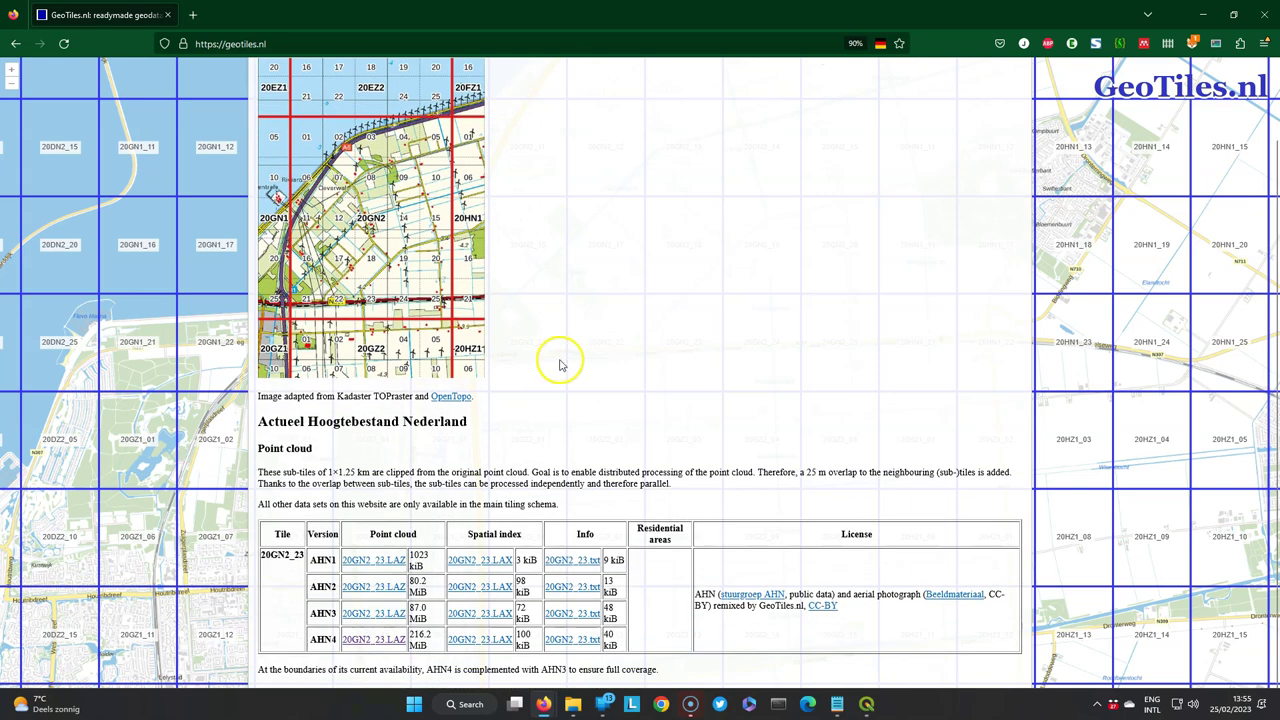
scroll(368, 647, down, 1)
click(368, 642)
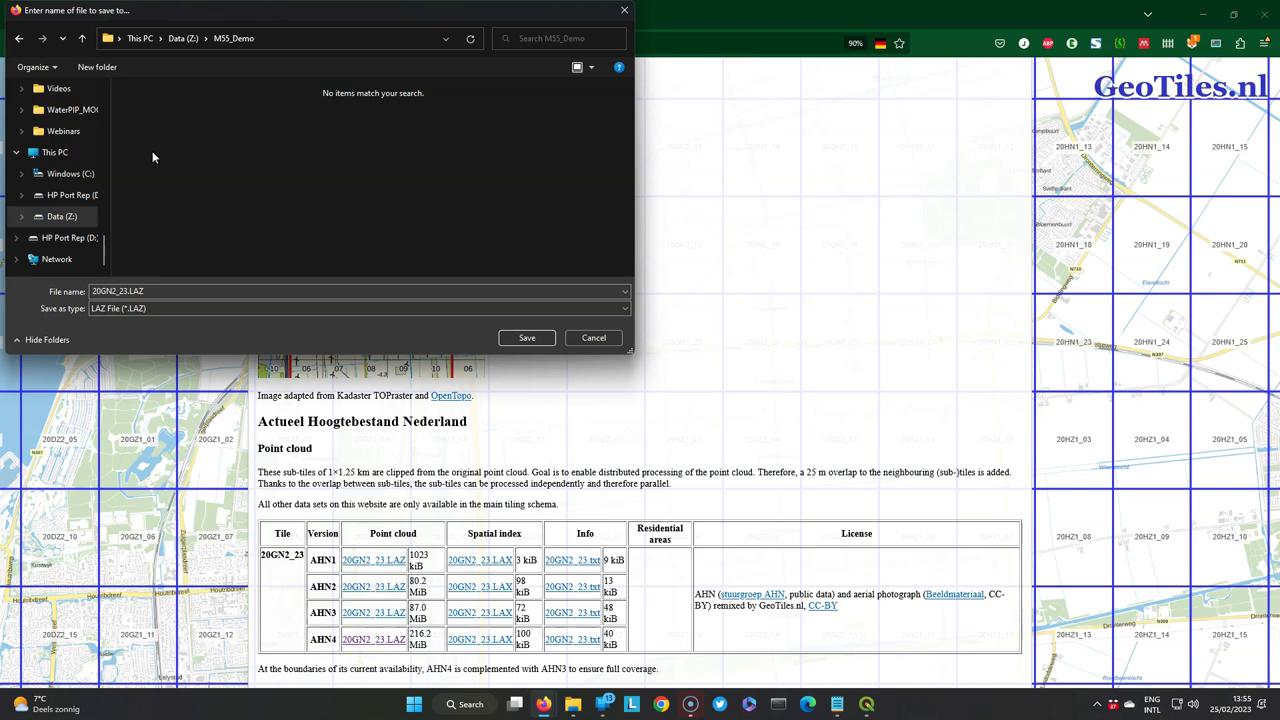
click(527, 337)
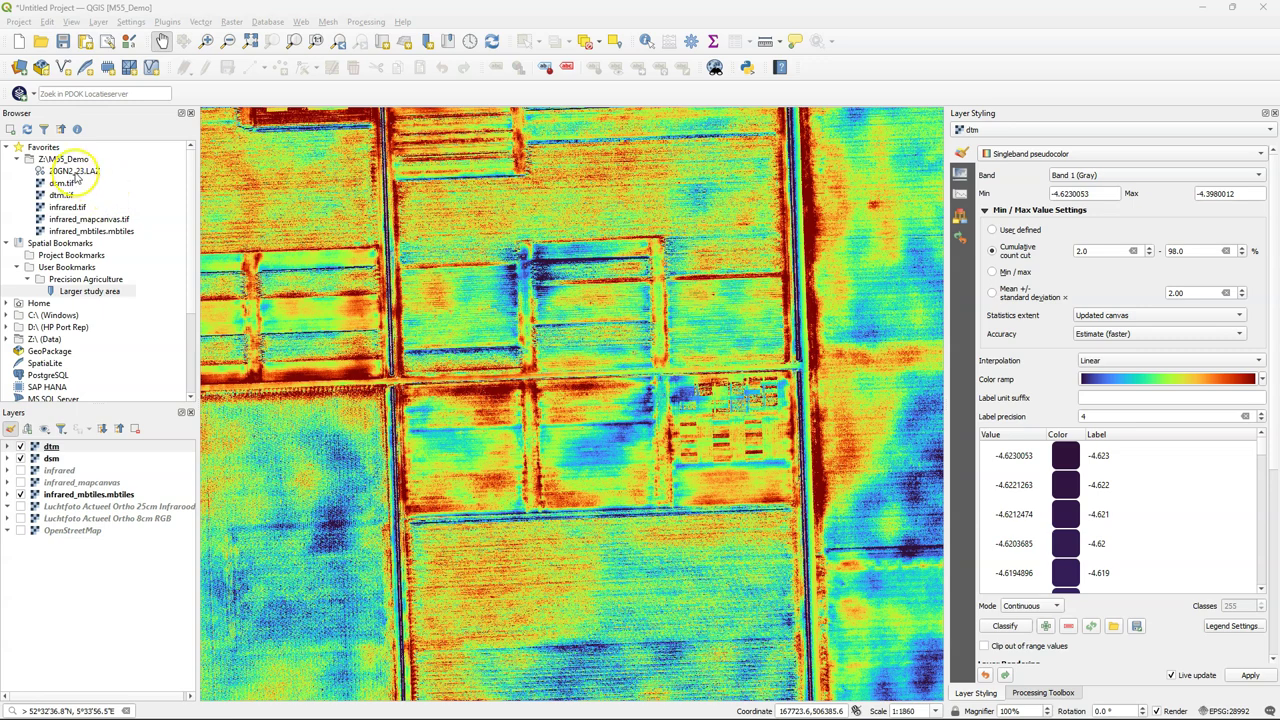
Step: Drag 20GN2_23.LAZ from the Browser onto the map and zoom to the point cloud's extent
click(62, 172)
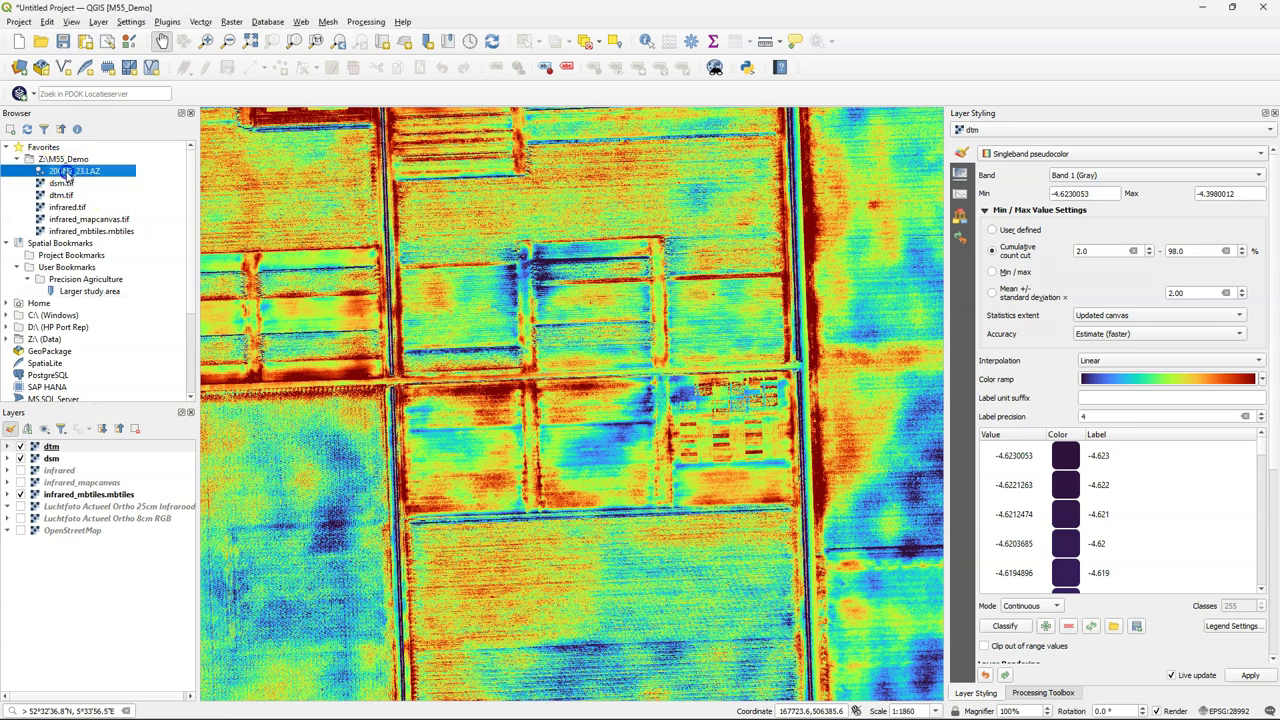
drag(67, 175, 482, 242)
right_click(52, 448)
click(75, 453)
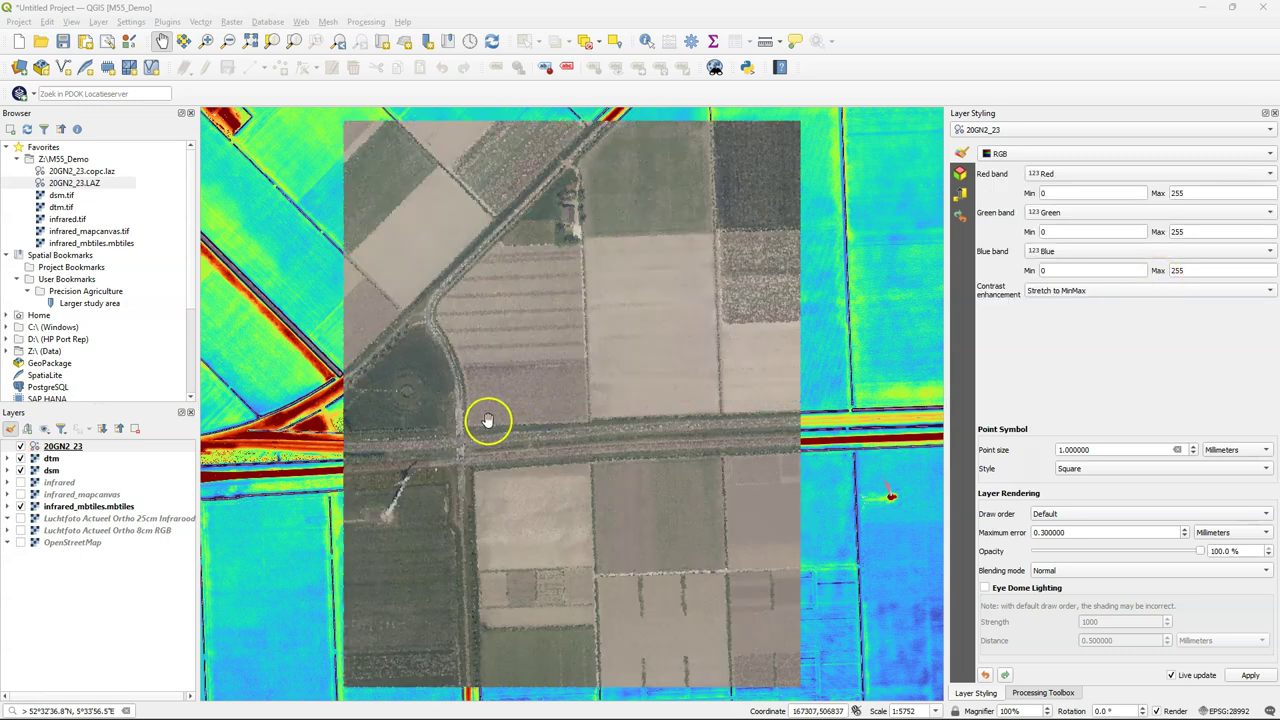
scroll(559, 457, up, 1)
scroll(482, 450, up, 2)
scroll(500, 445, up, 2)
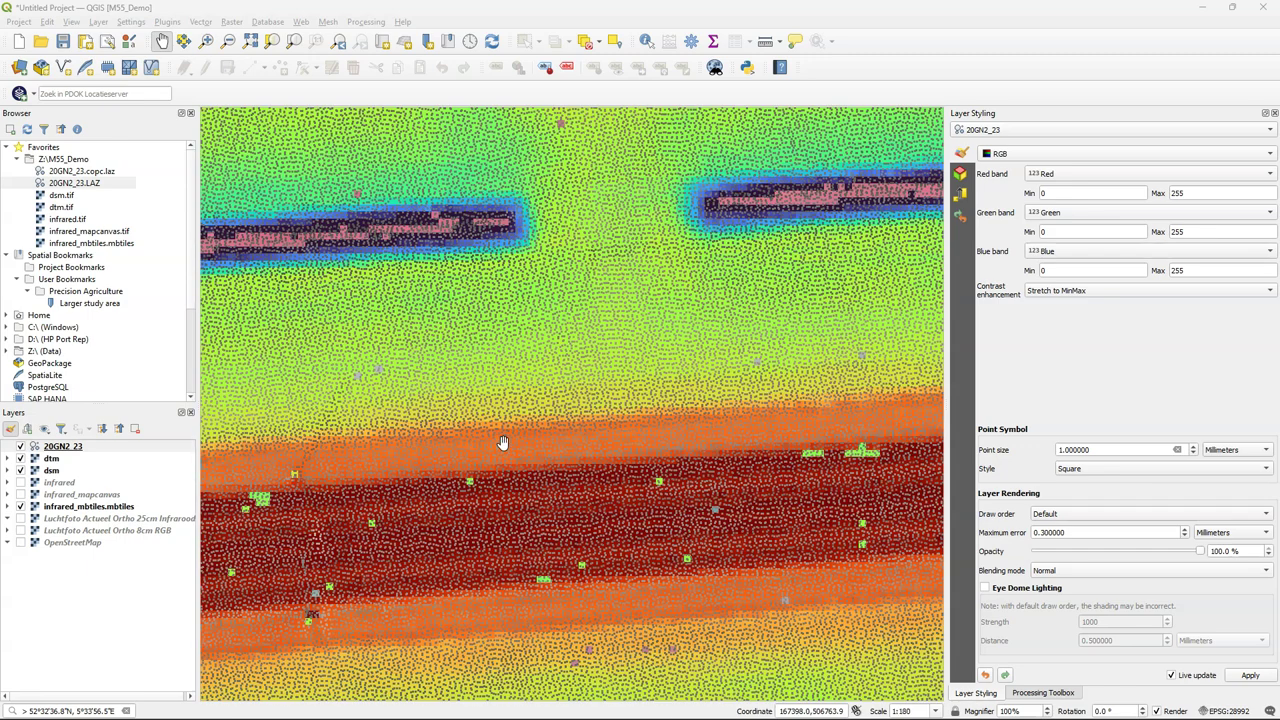
scroll(503, 443, down, 3)
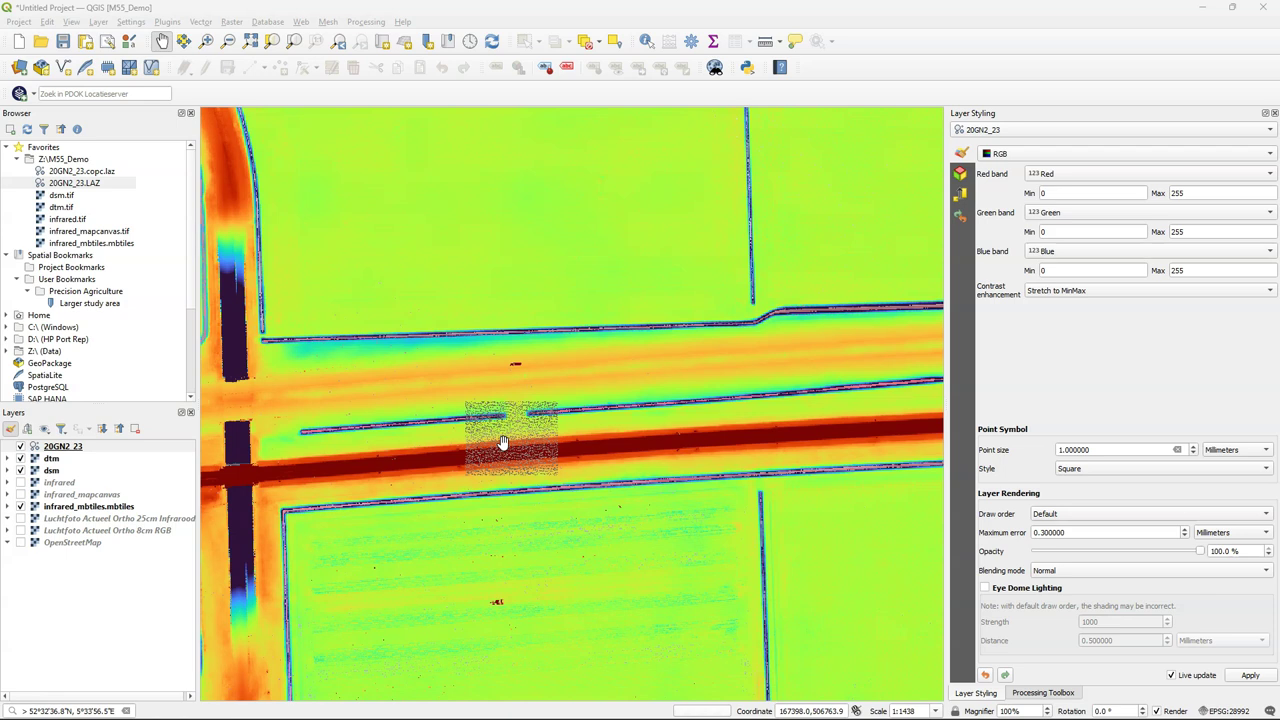
scroll(503, 443, down, 2)
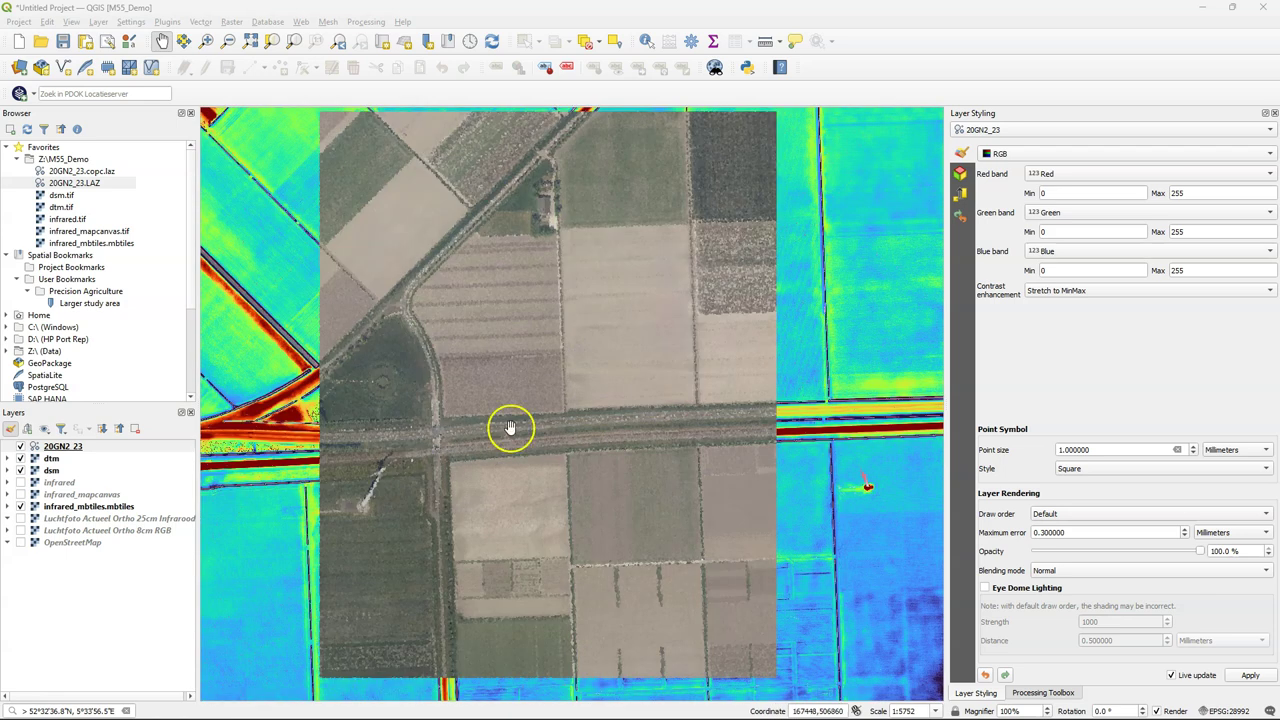
drag(565, 340, 594, 346)
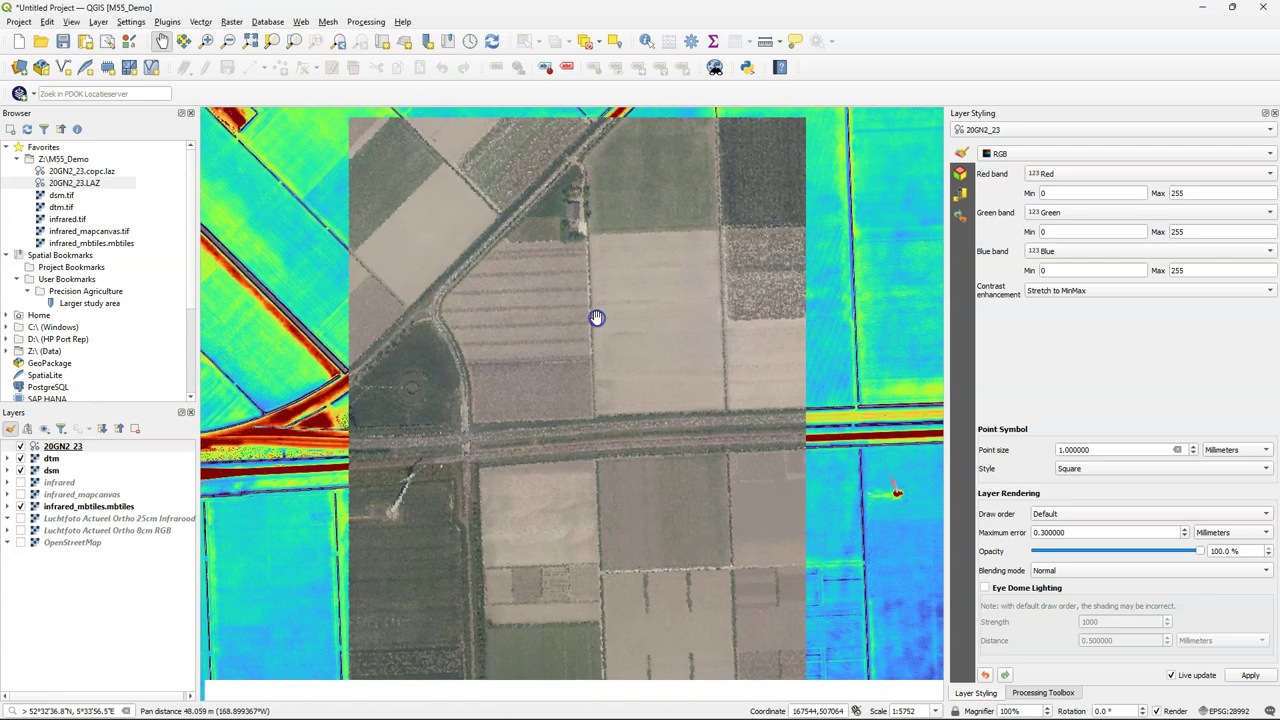
Step: Try the Extent Only and Classification renderers, then return 20GN2_23 to RGB colours
click(1005, 156)
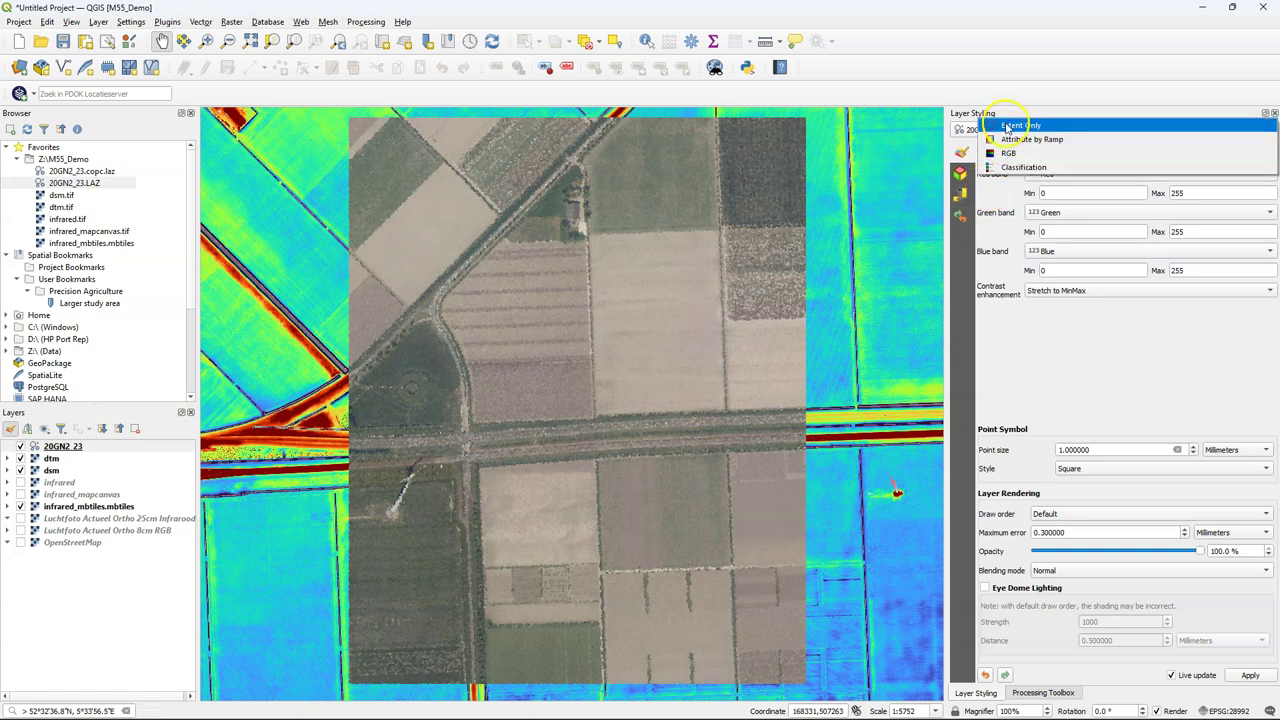
click(1012, 125)
click(1003, 155)
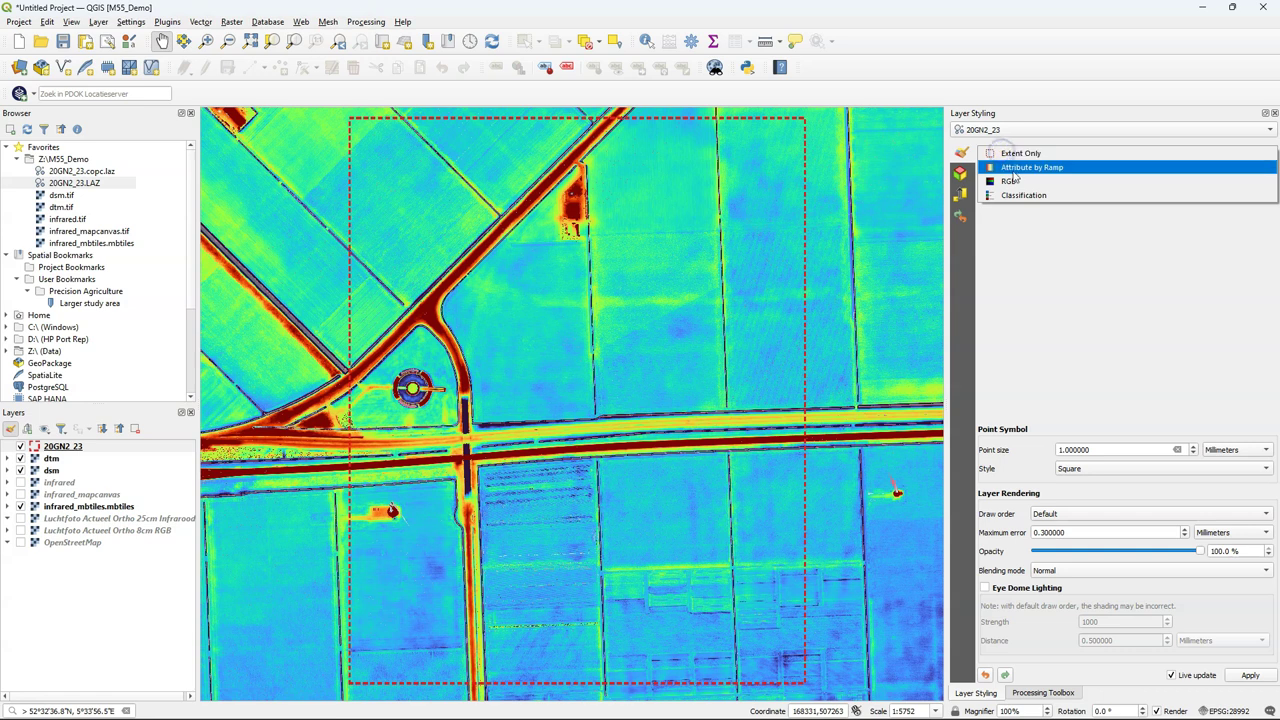
click(1020, 195)
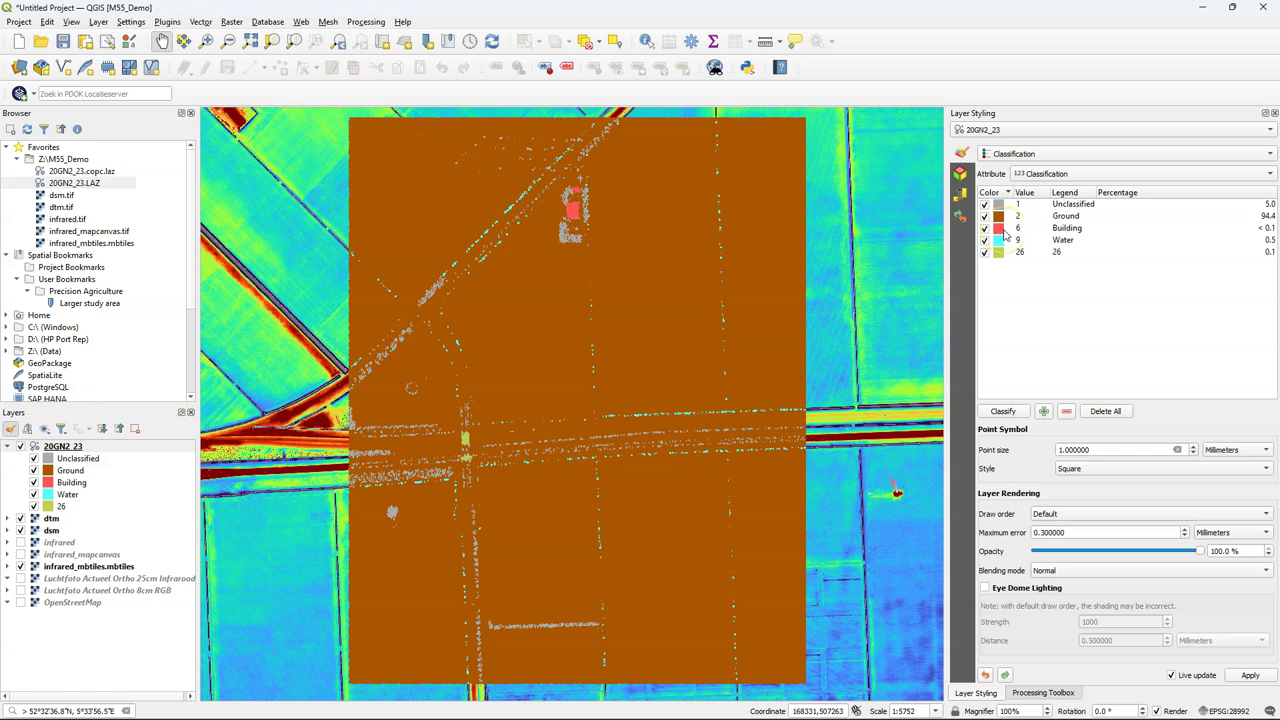
click(1042, 174)
click(1038, 176)
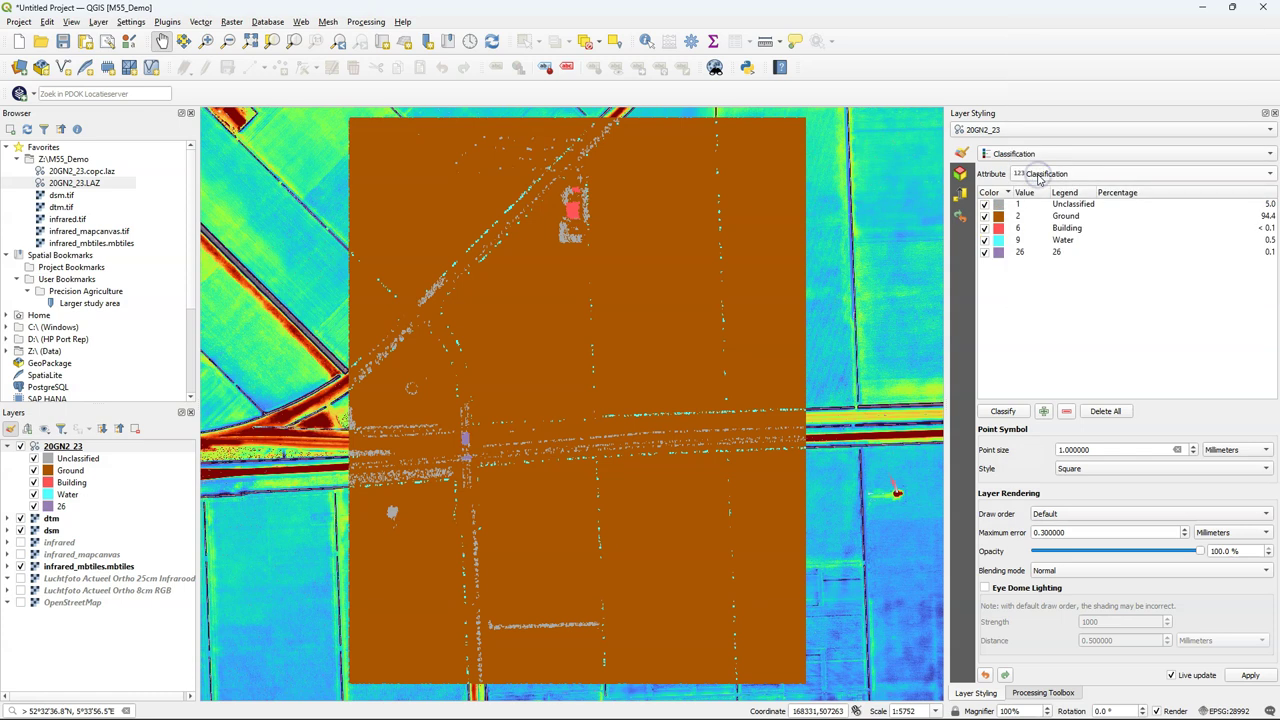
click(1040, 176)
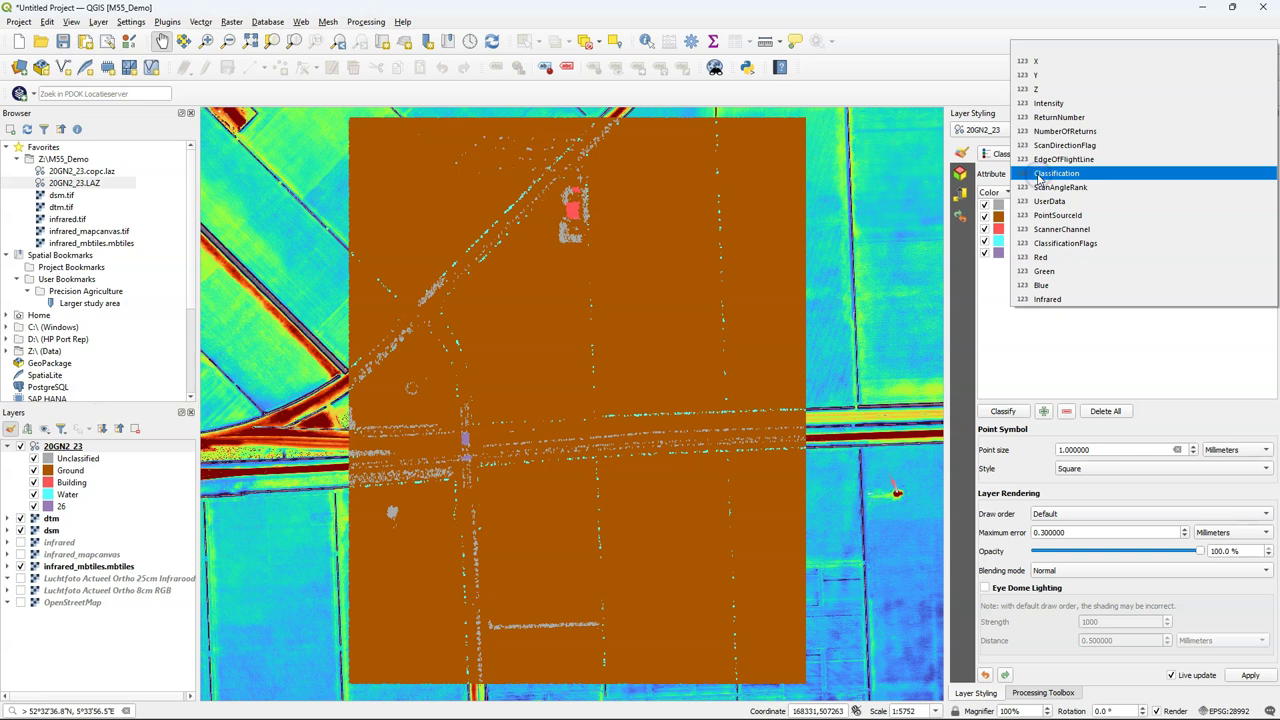
click(1040, 176)
click(1005, 153)
click(1005, 140)
Step: Keep the point cloud's 3D renderer on Follow 2D Symbology
click(960, 175)
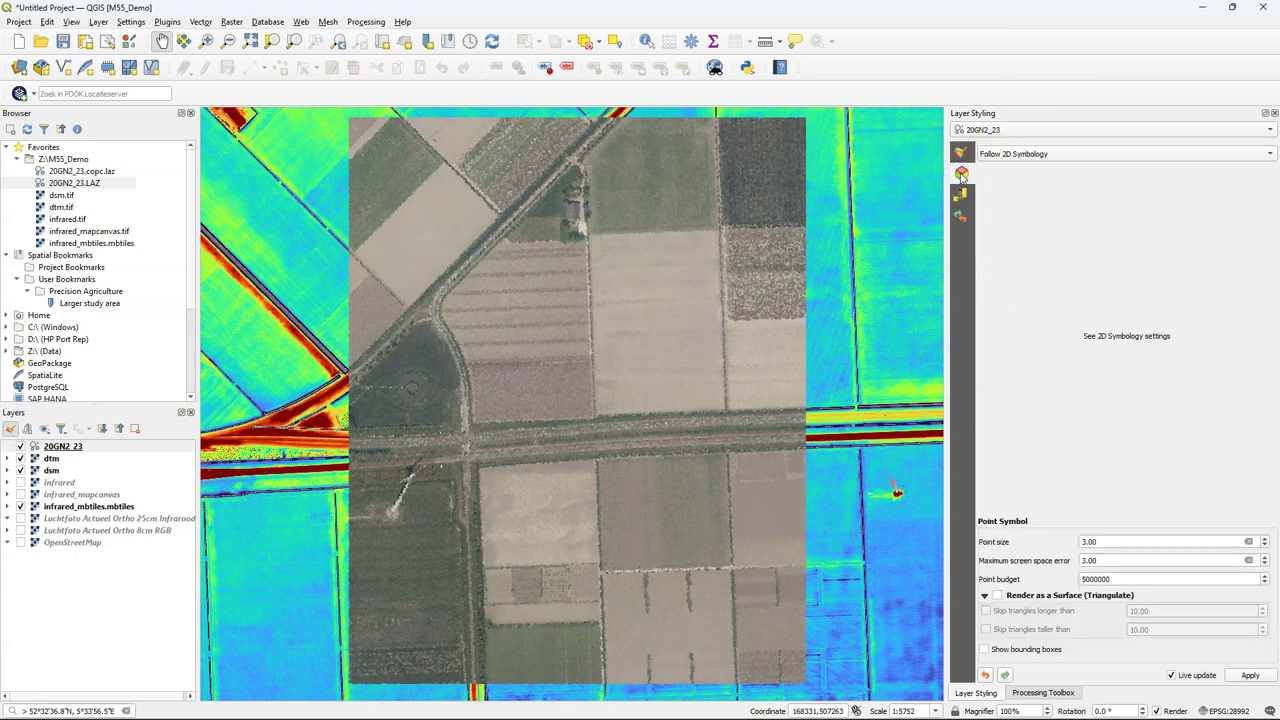
click(1002, 160)
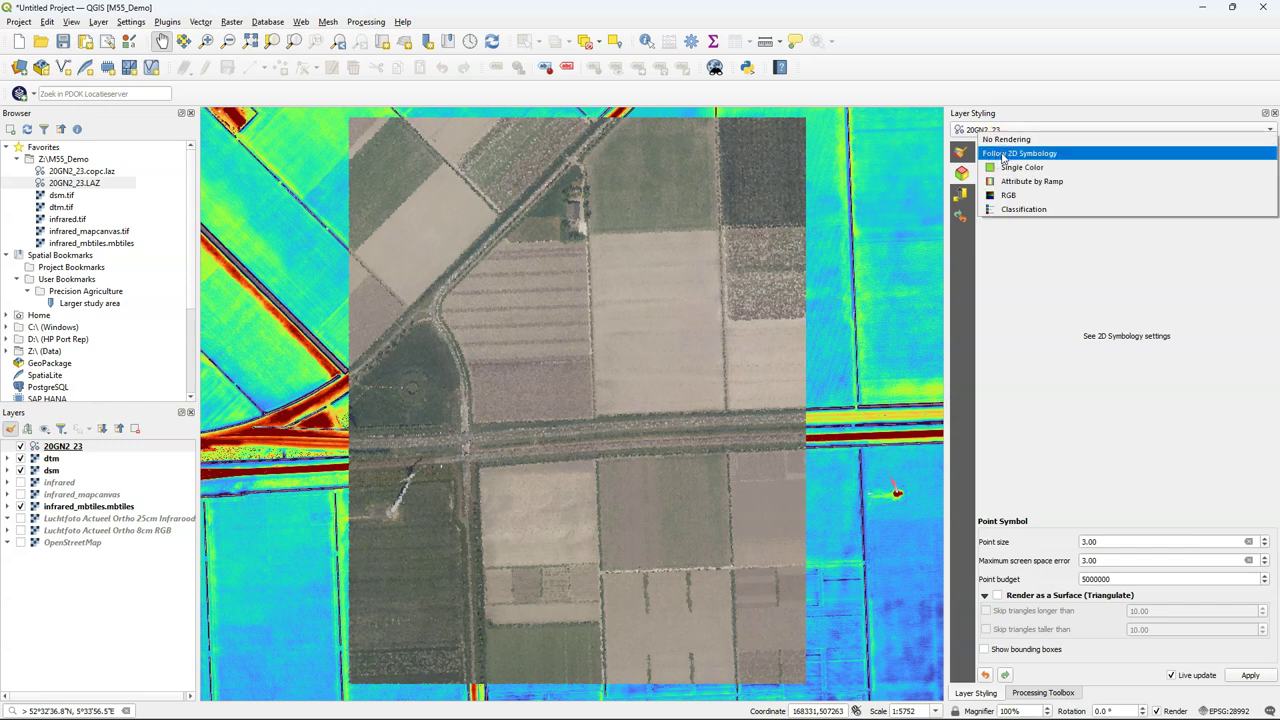
click(1003, 154)
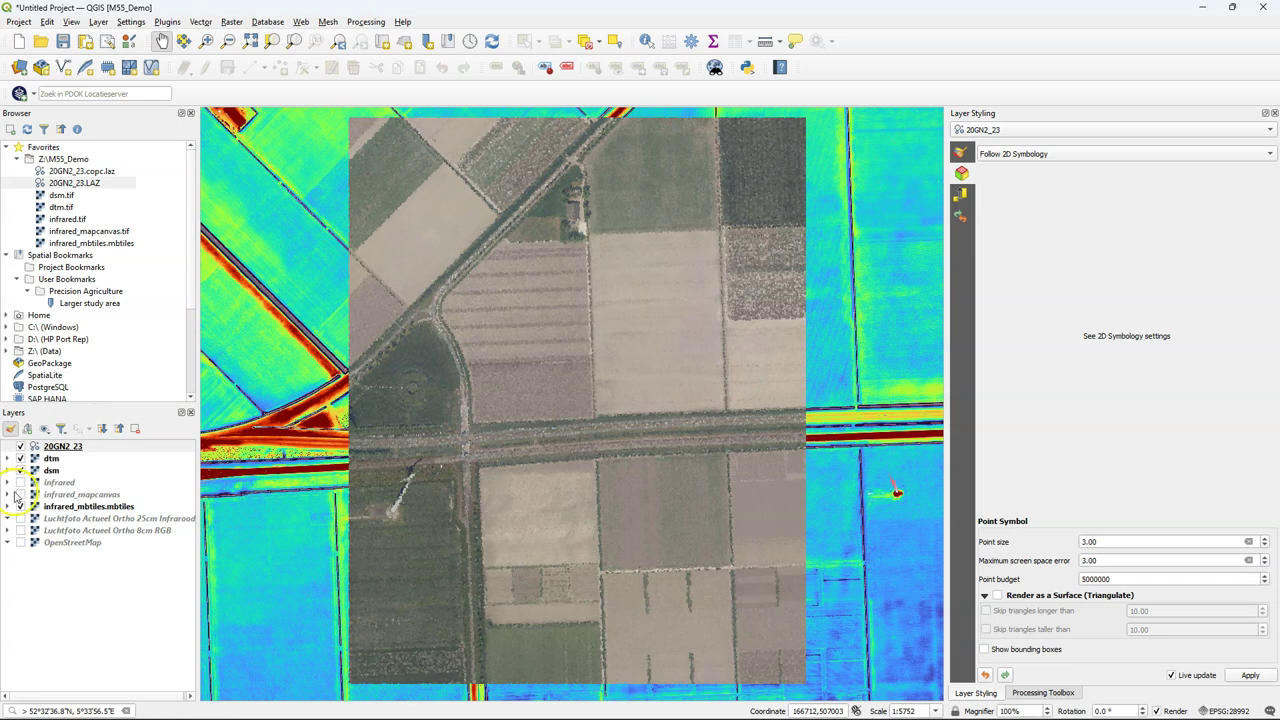
Step: Hide the dtm, dsm and infrared layers and show the Luchtfoto 8cm RGB basemap
click(20, 458)
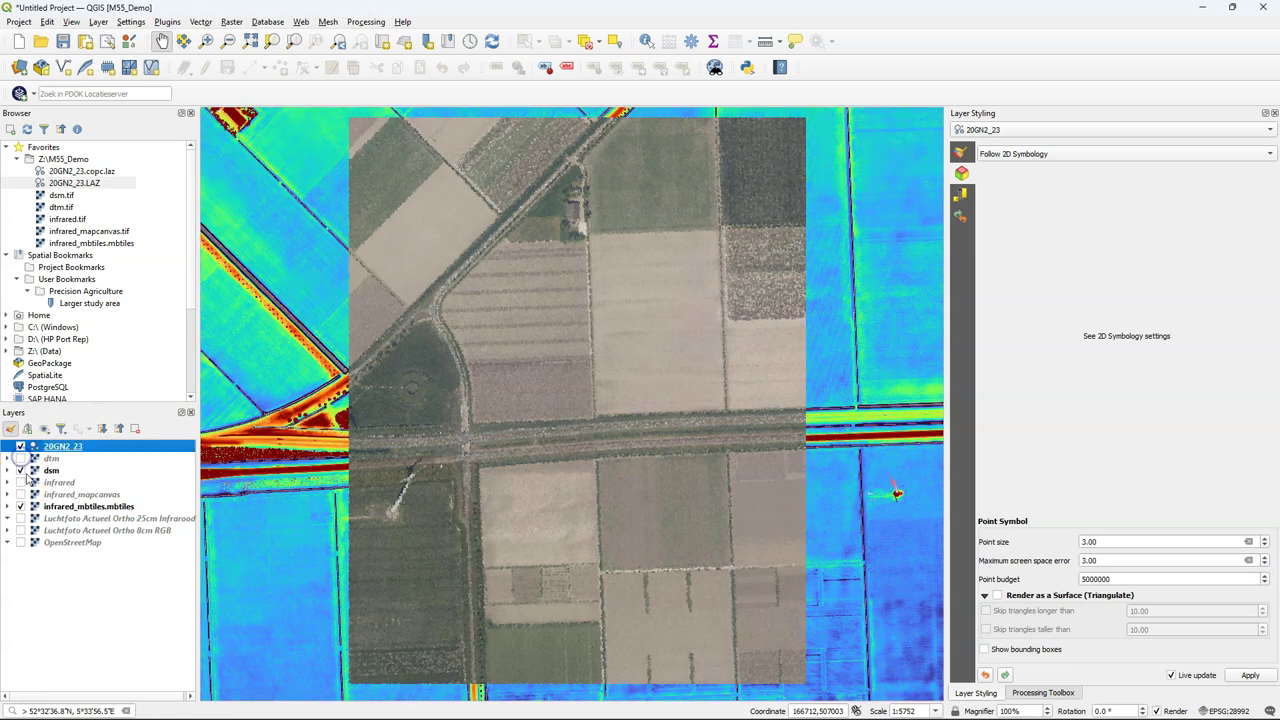
click(20, 470)
click(20, 506)
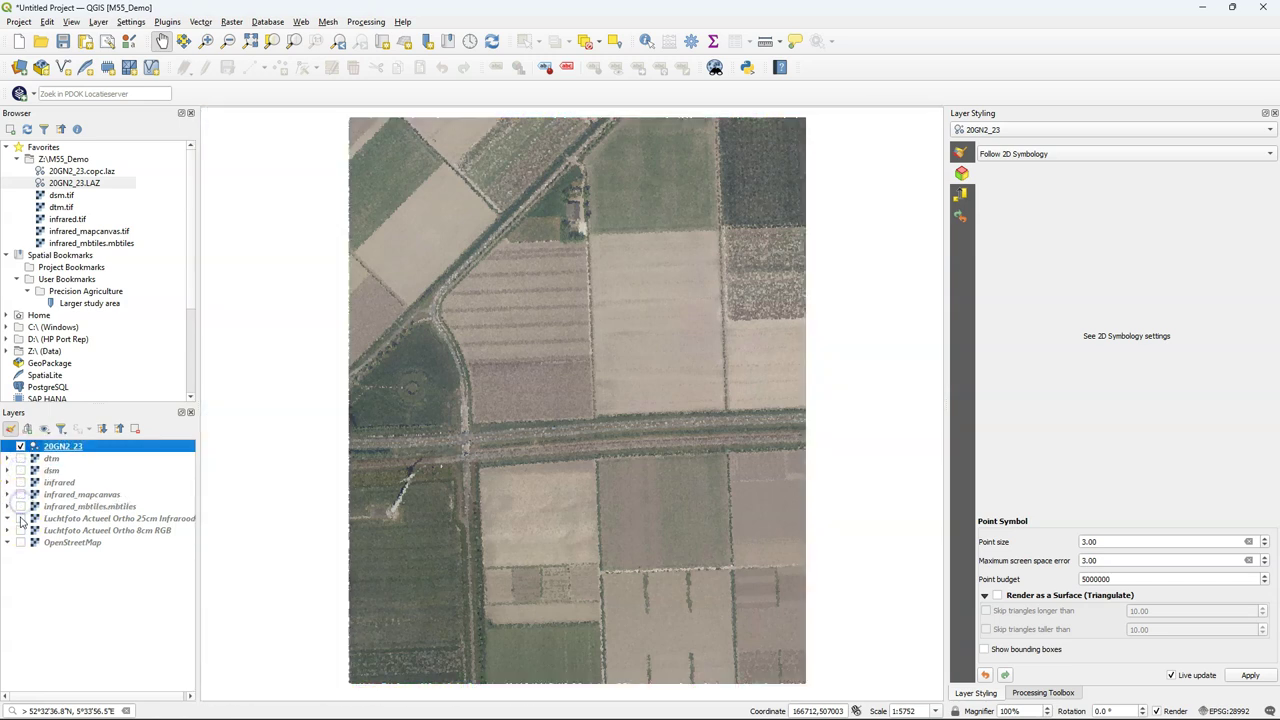
click(20, 518)
click(20, 518)
click(20, 530)
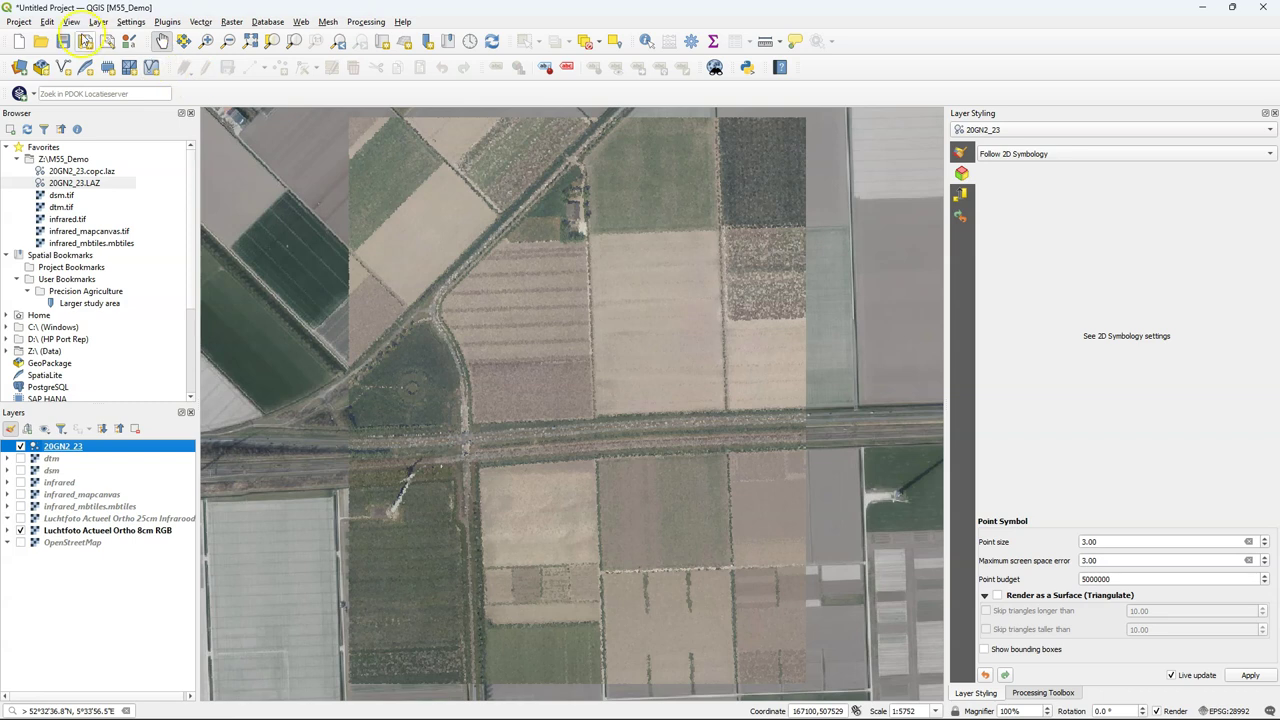
Step: Open a new 3D map view, enlarge it and tilt it to an oblique perspective
click(72, 22)
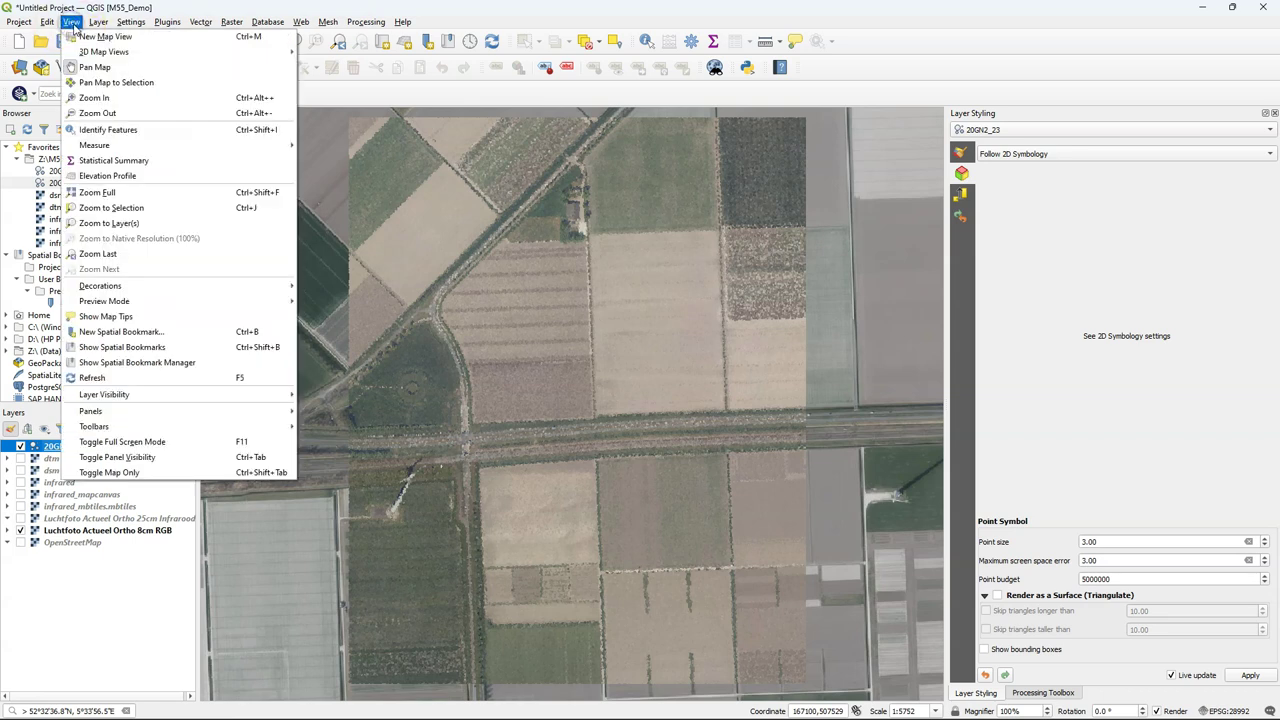
mouse_move(95, 51)
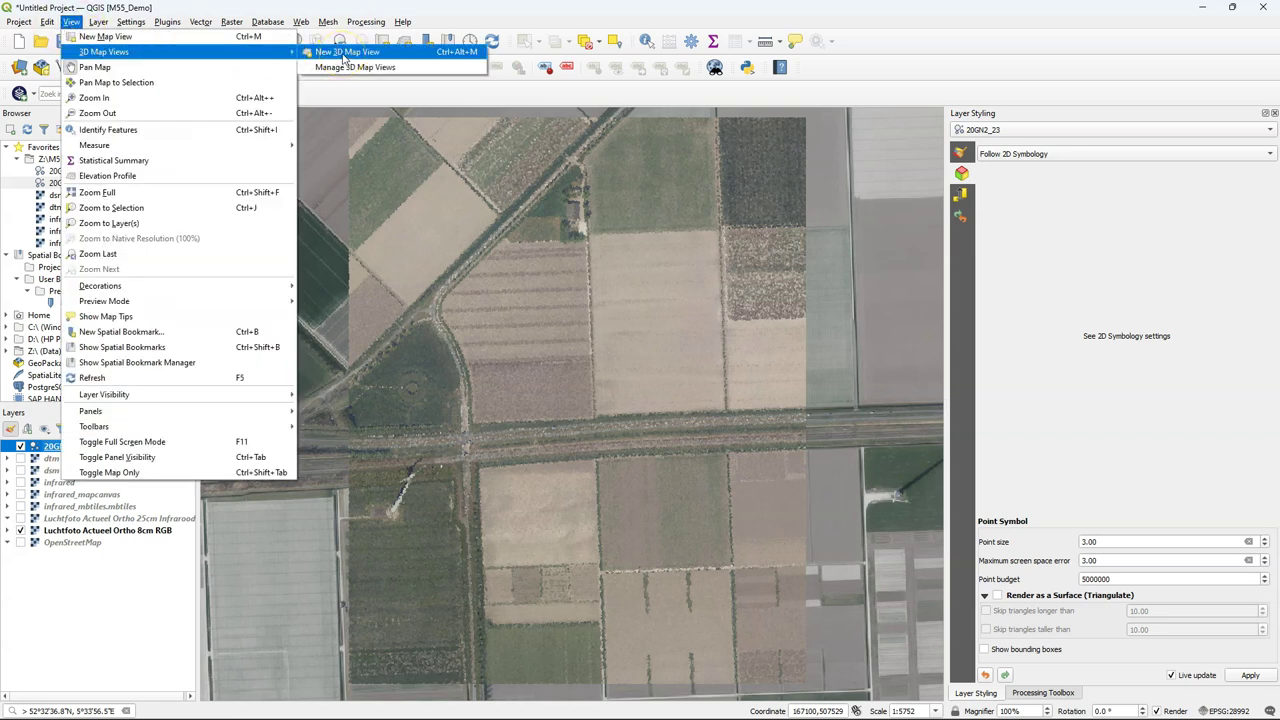
click(343, 56)
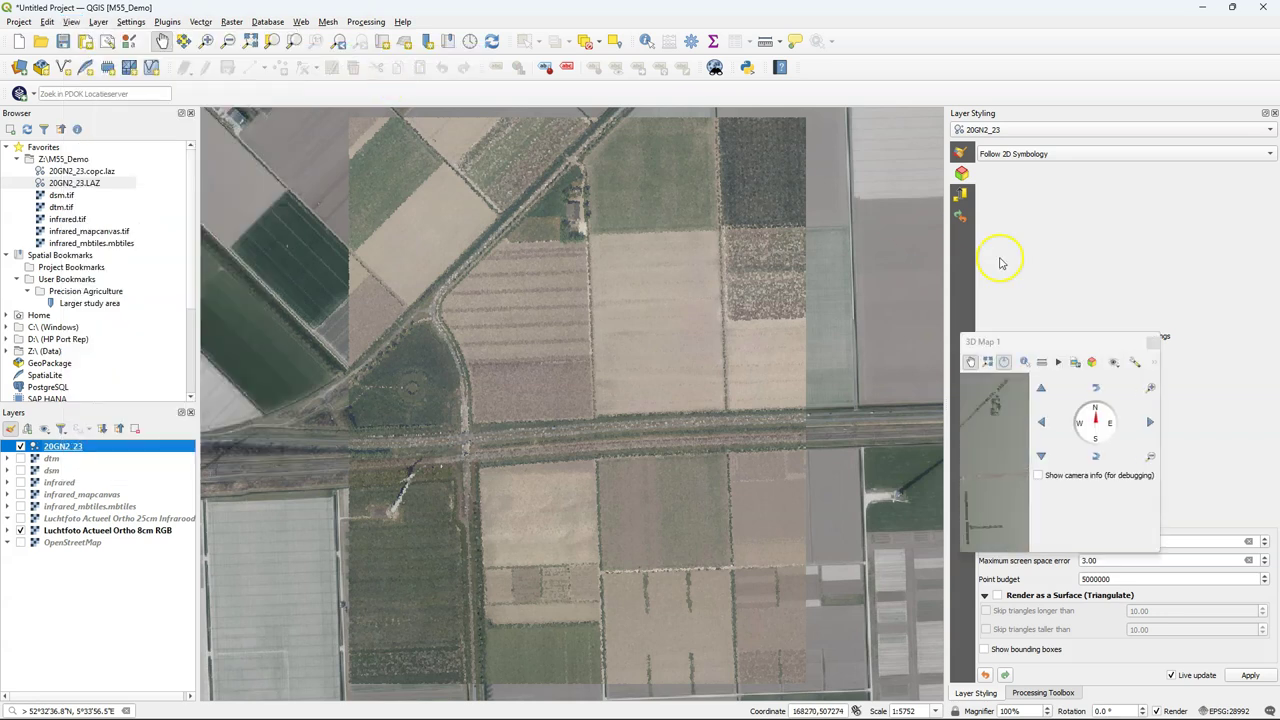
drag(1080, 350, 477, 240)
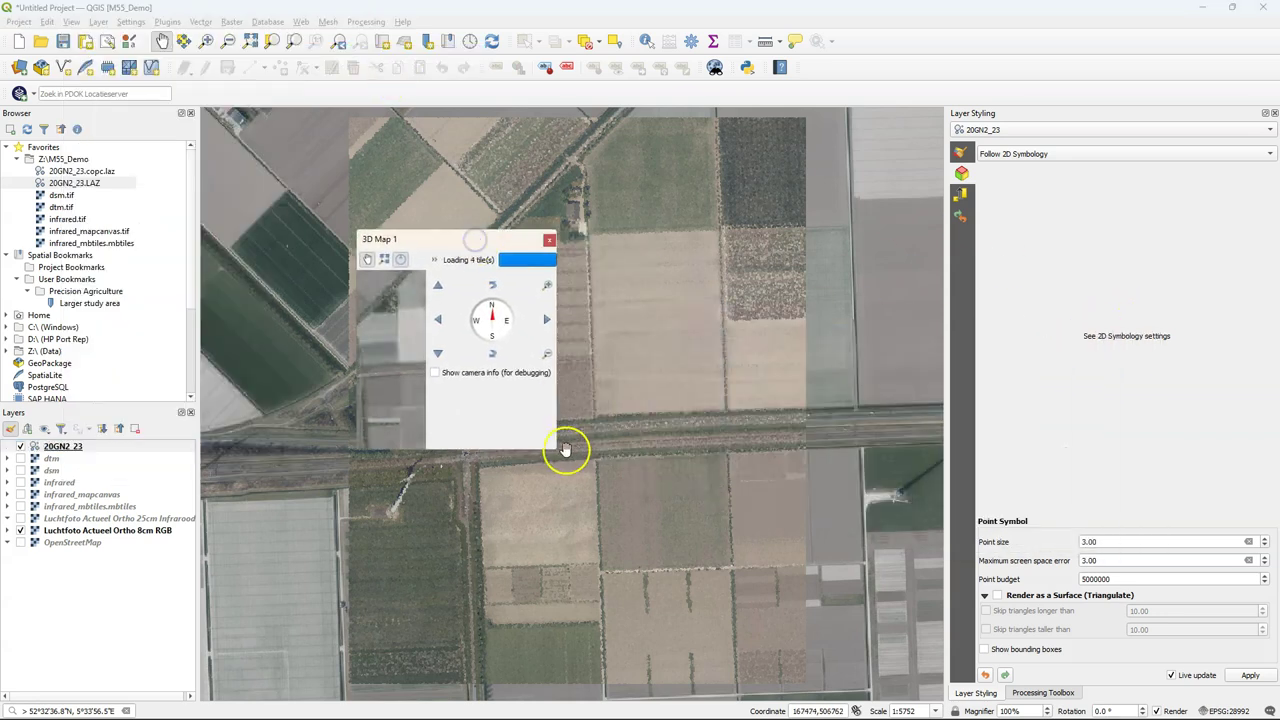
drag(555, 450, 900, 662)
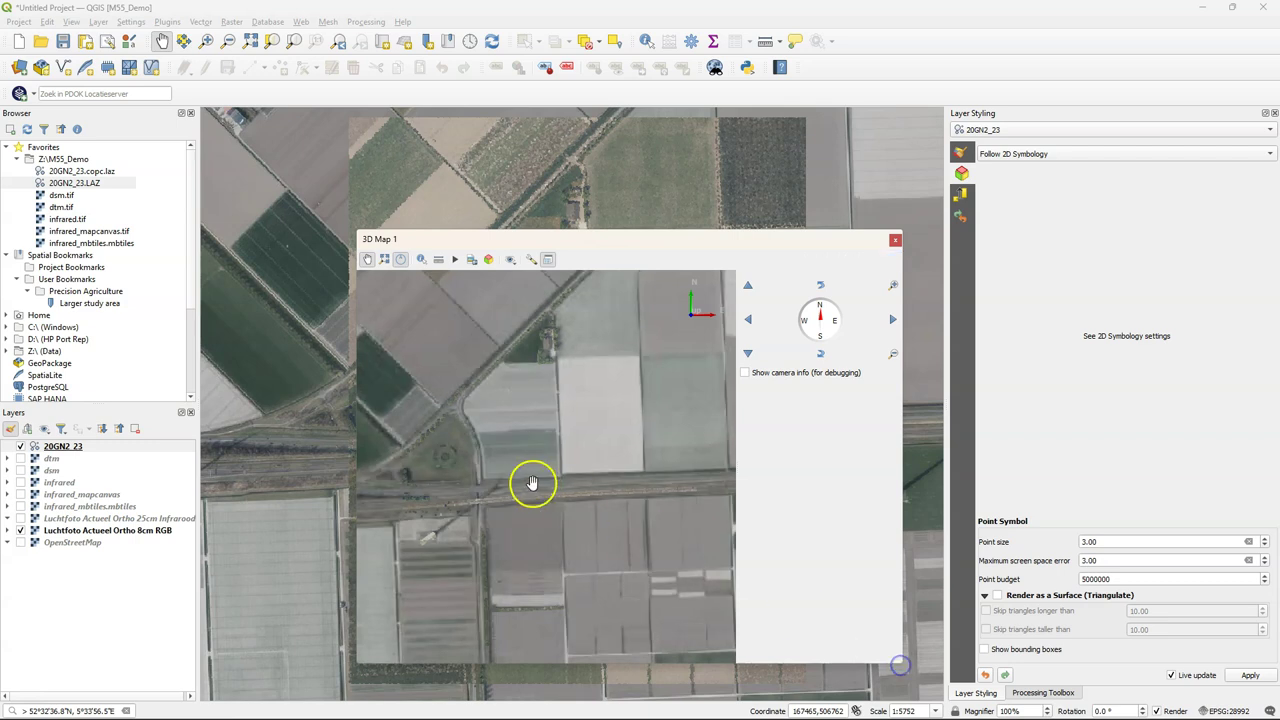
drag(553, 413, 640, 506)
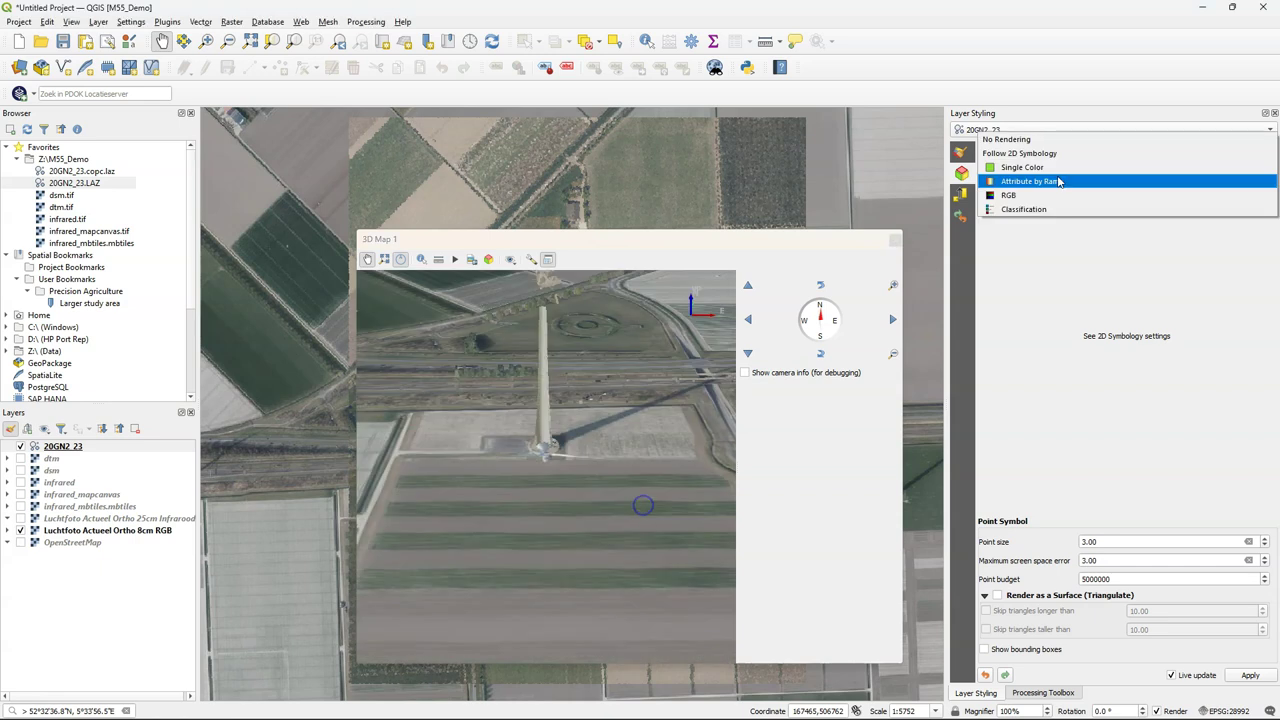
Step: Colour the 3D point cloud with an Attribute by Ramp on Z, then close the 3D window
click(1058, 178)
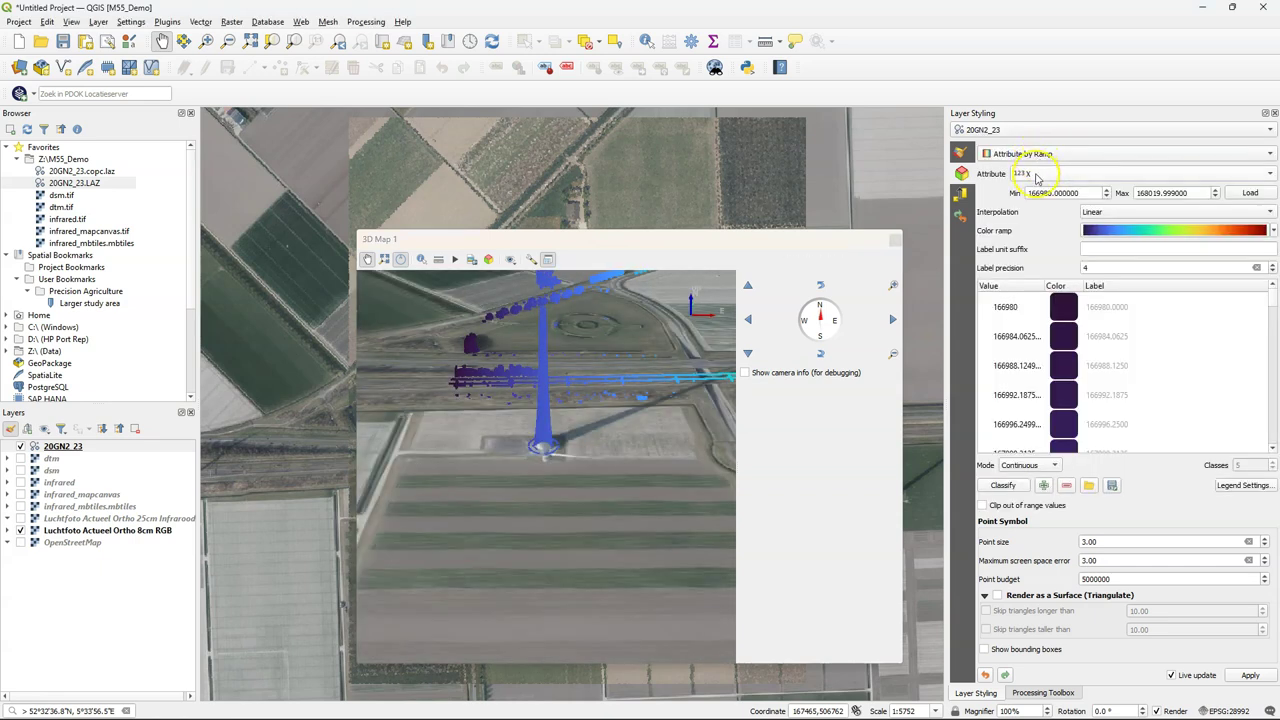
click(1038, 173)
click(1040, 207)
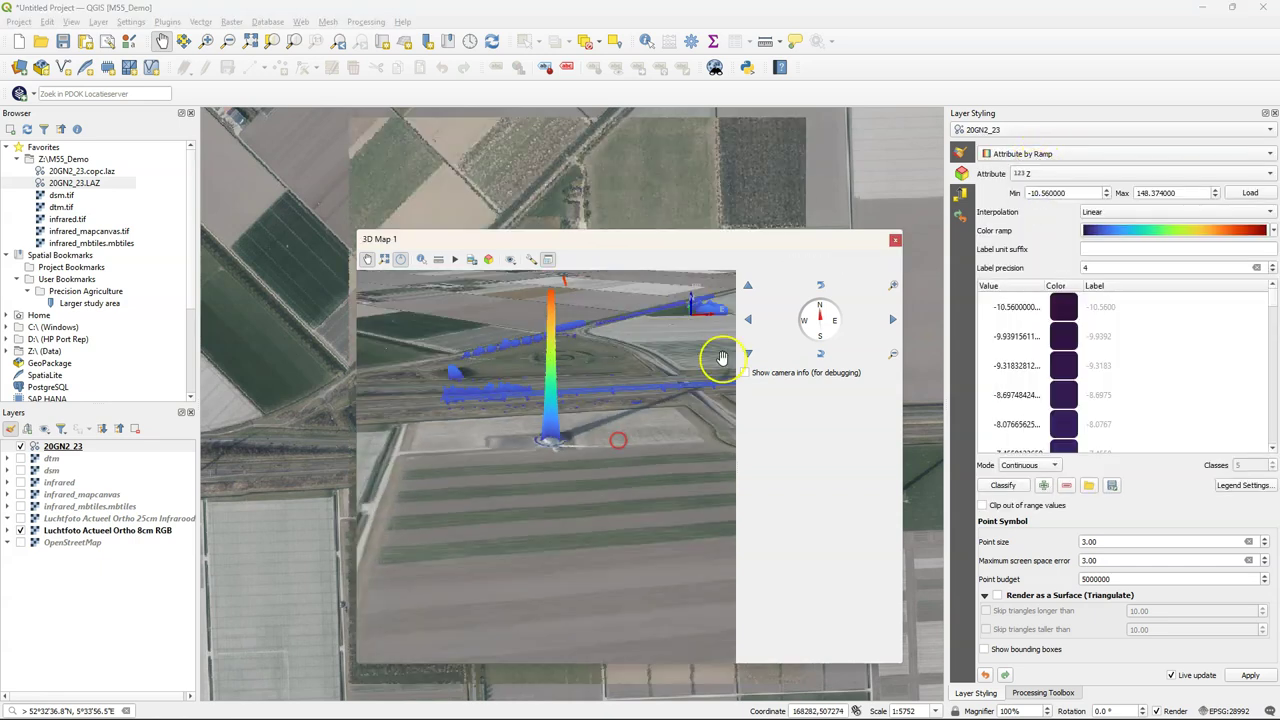
click(897, 242)
click(71, 21)
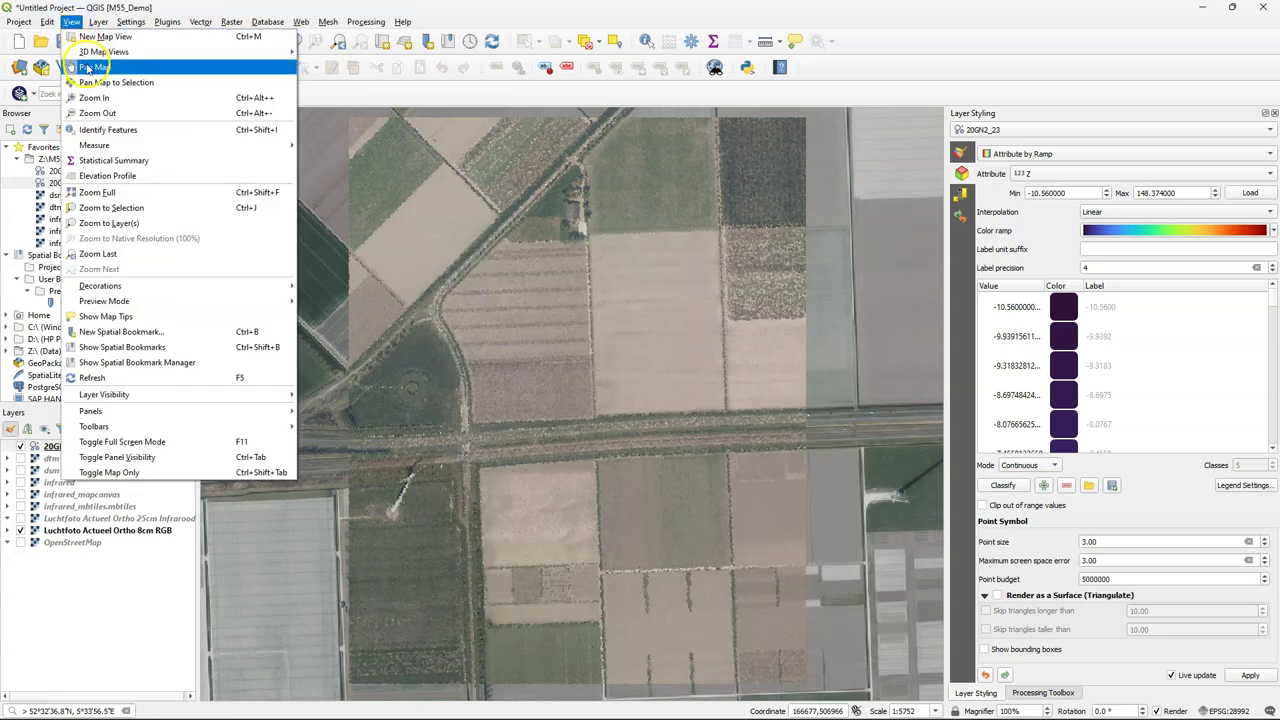
Step: Open the Elevation Profile panel and draw a north–south profile line across the tower
click(100, 176)
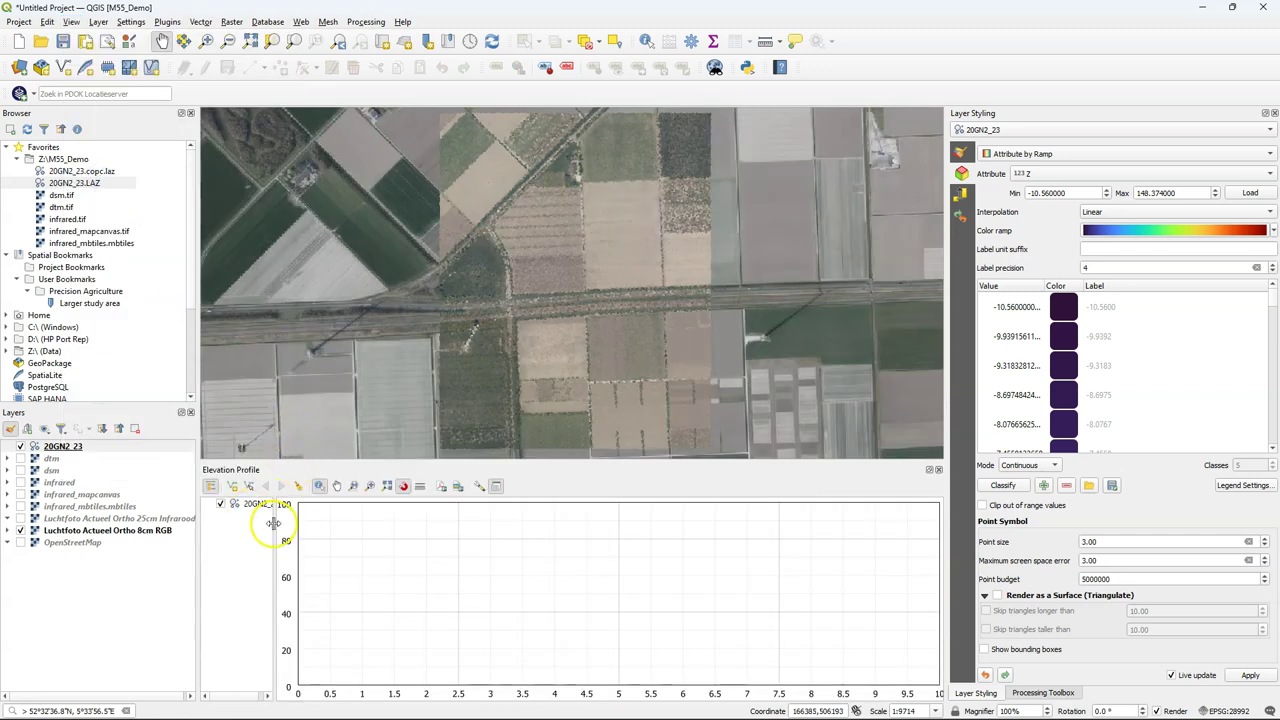
drag(273, 523, 297, 522)
click(232, 487)
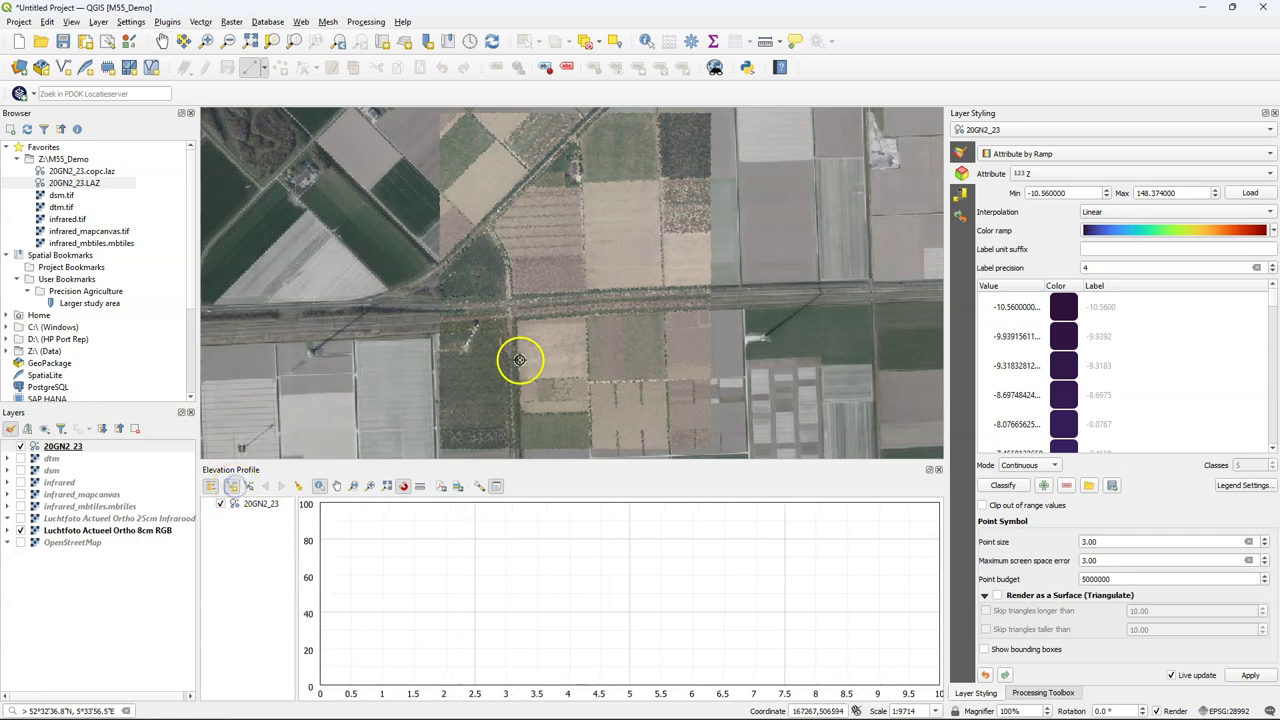
drag(467, 295, 467, 383)
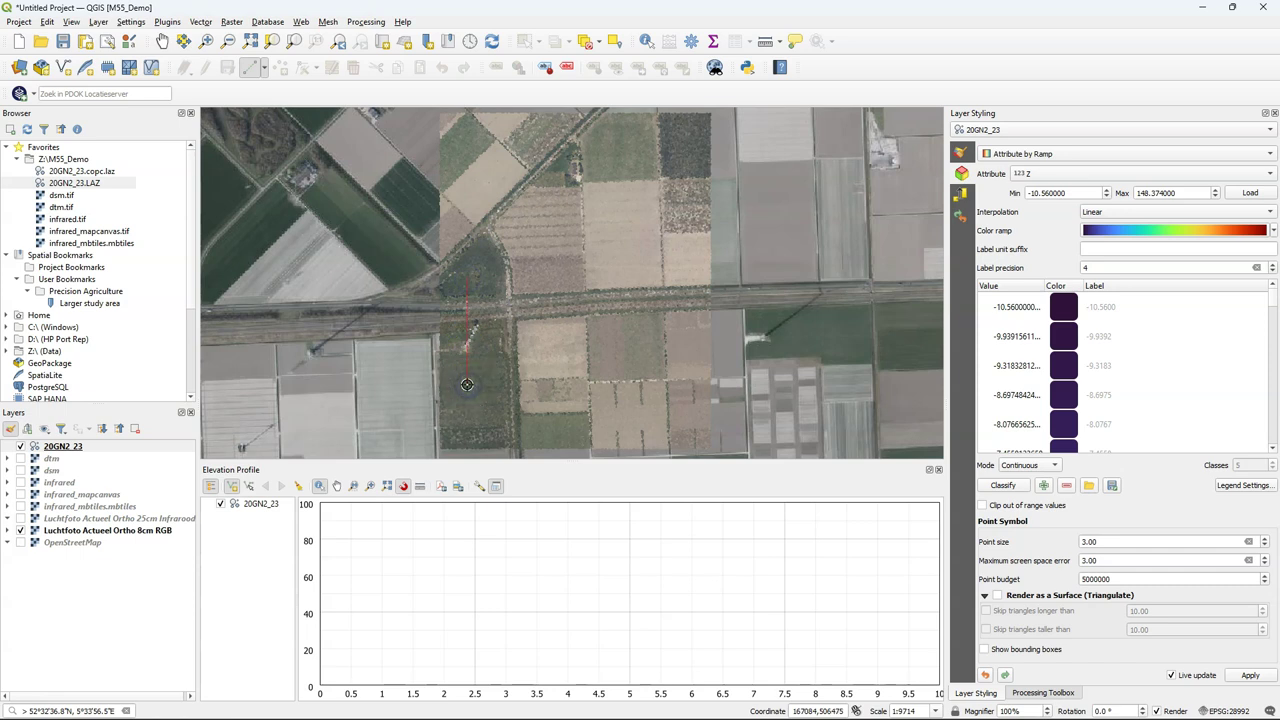
right_click(467, 383)
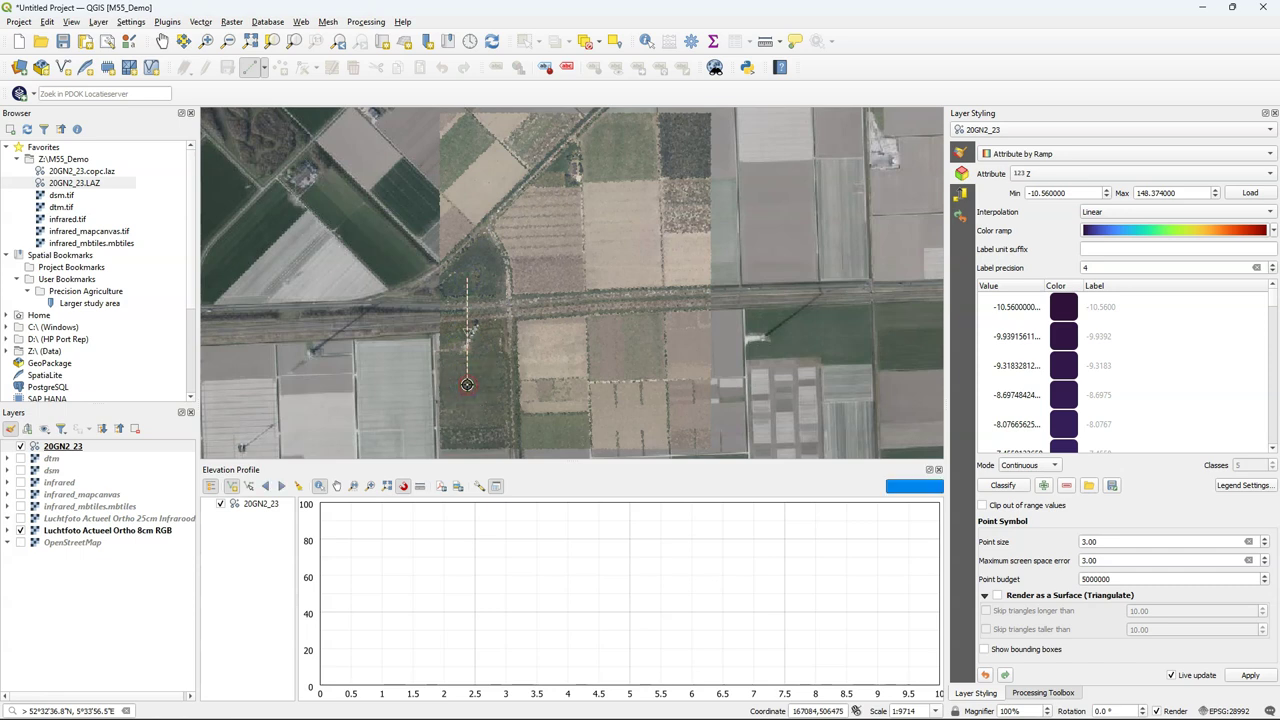
Step: Set the profile tolerance to 50
click(478, 487)
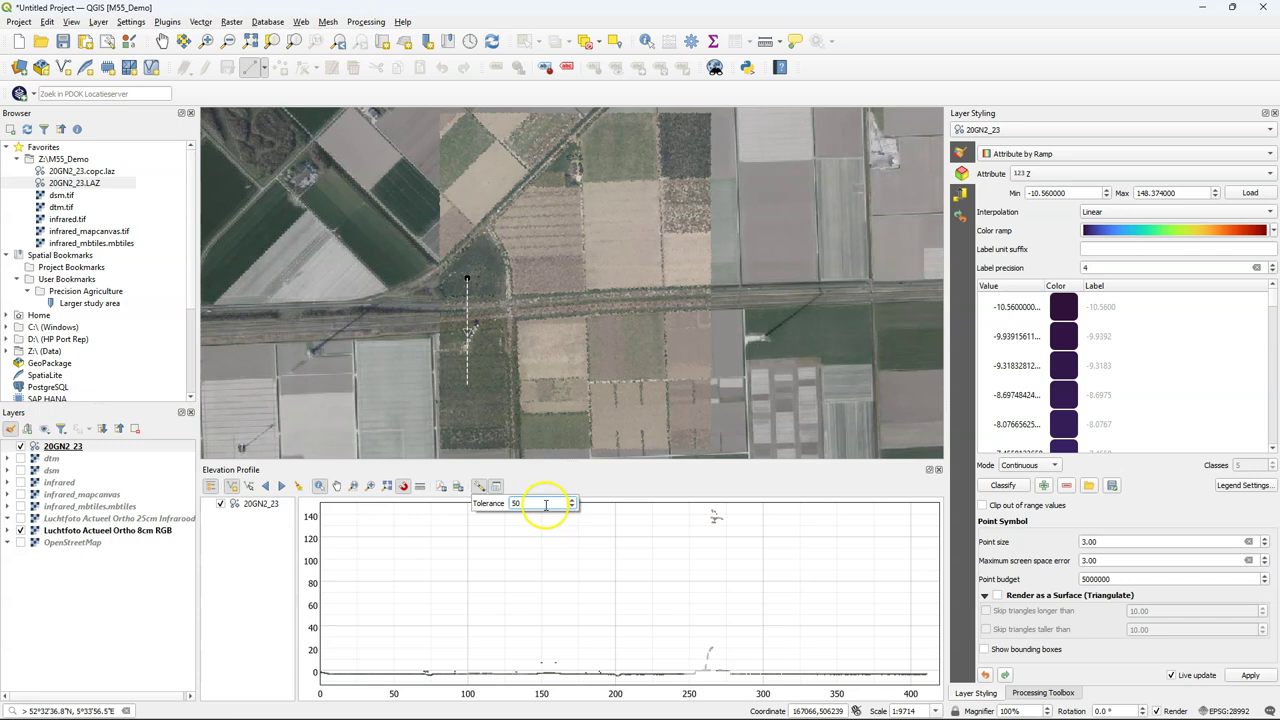
text(50)
key(Return)
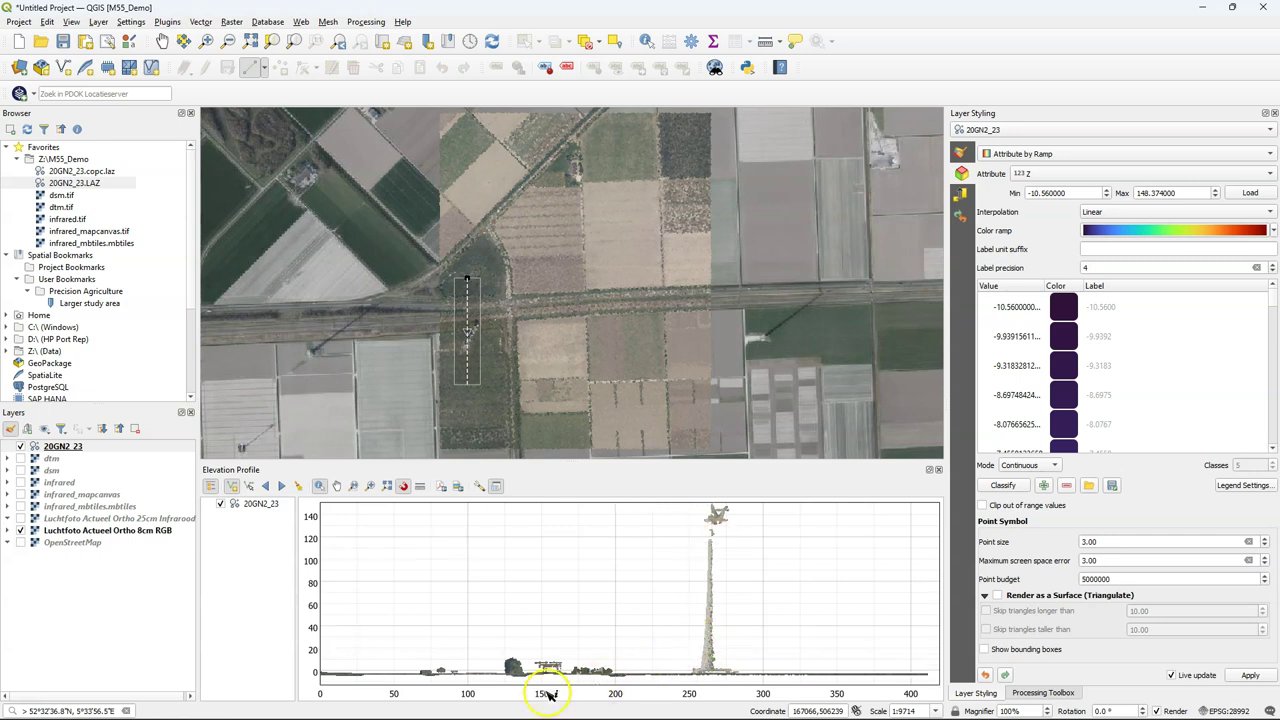
scroll(557, 663, up, 1)
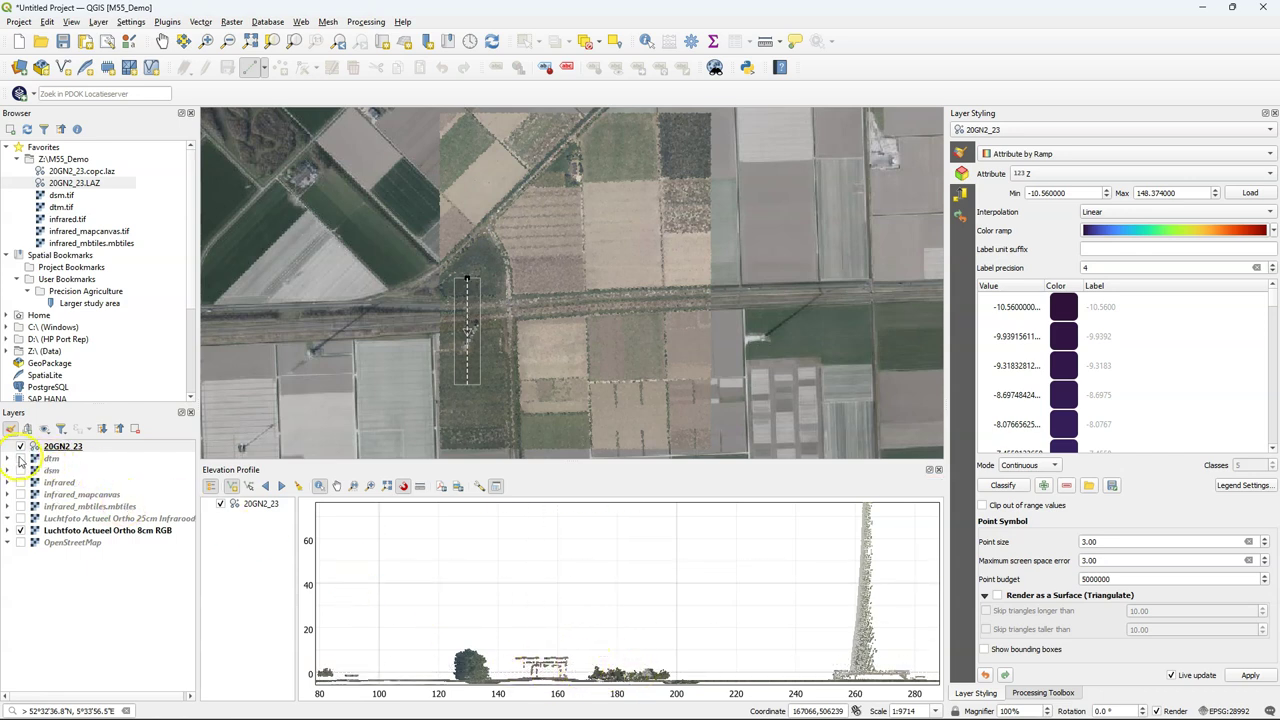
Step: Show the dtm layer and set it to represent an elevation surface with a red profile line
click(50, 459)
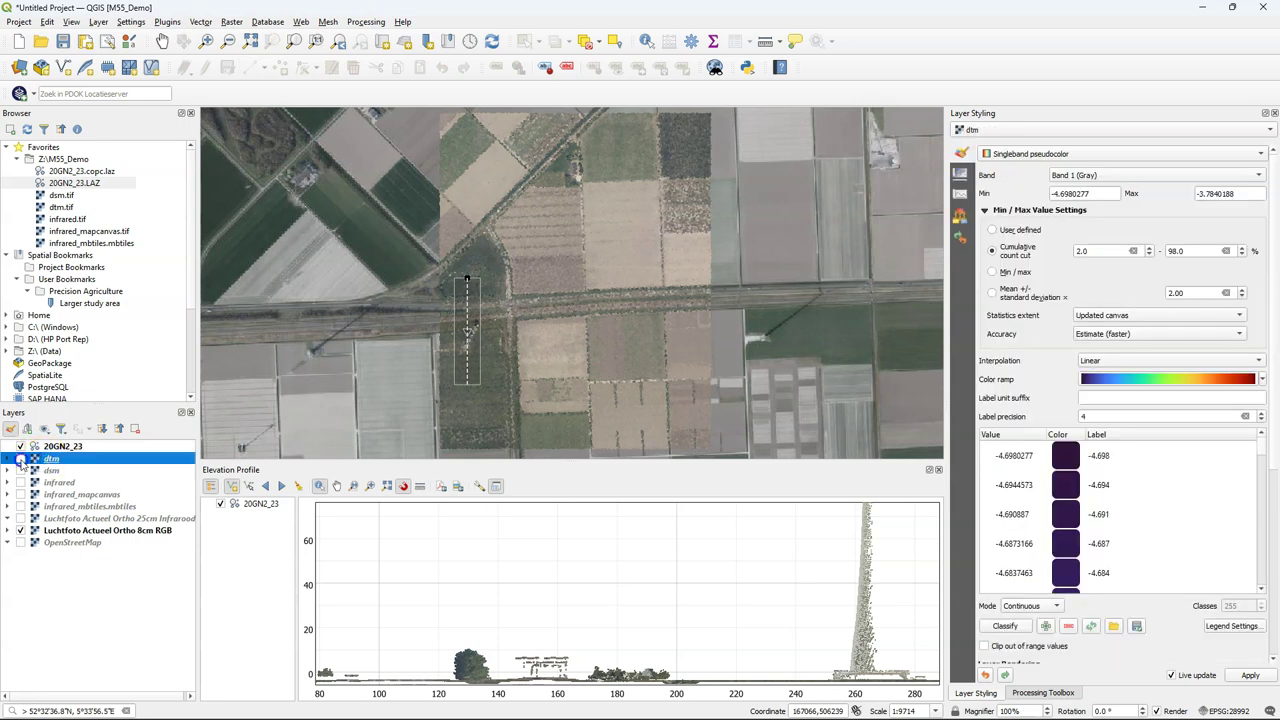
click(20, 459)
right_click(51, 460)
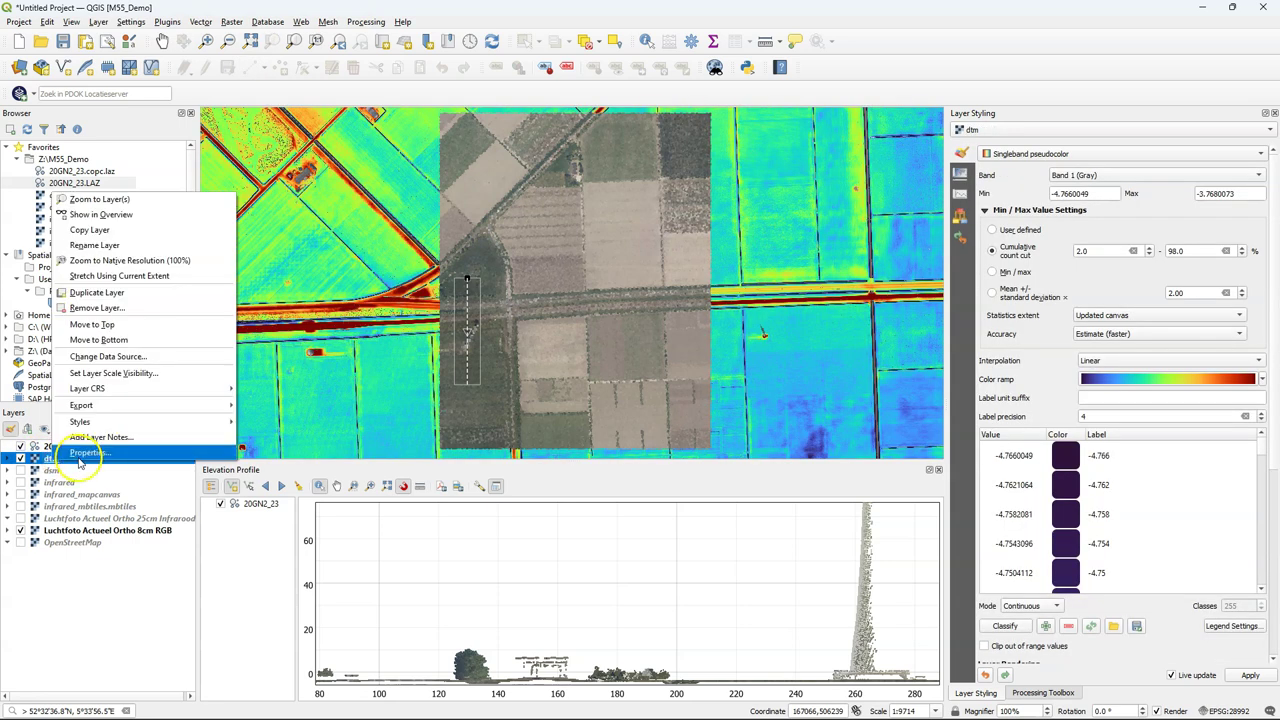
click(89, 452)
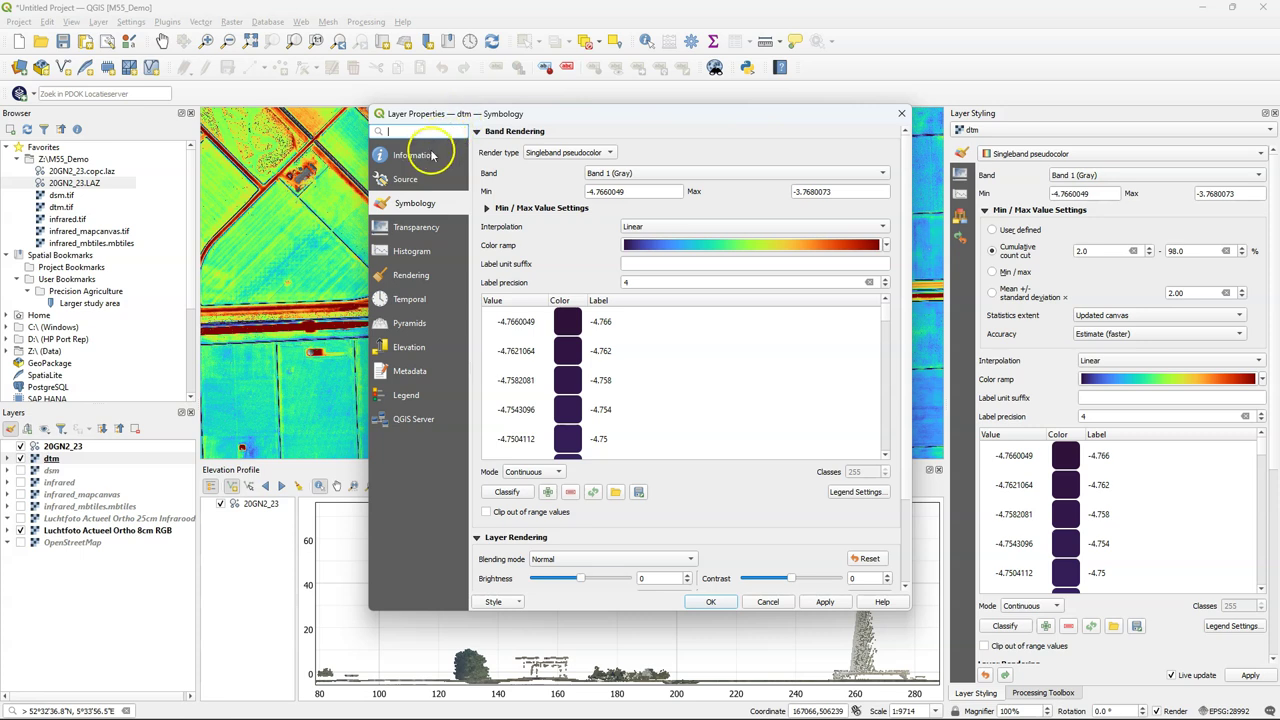
click(411, 347)
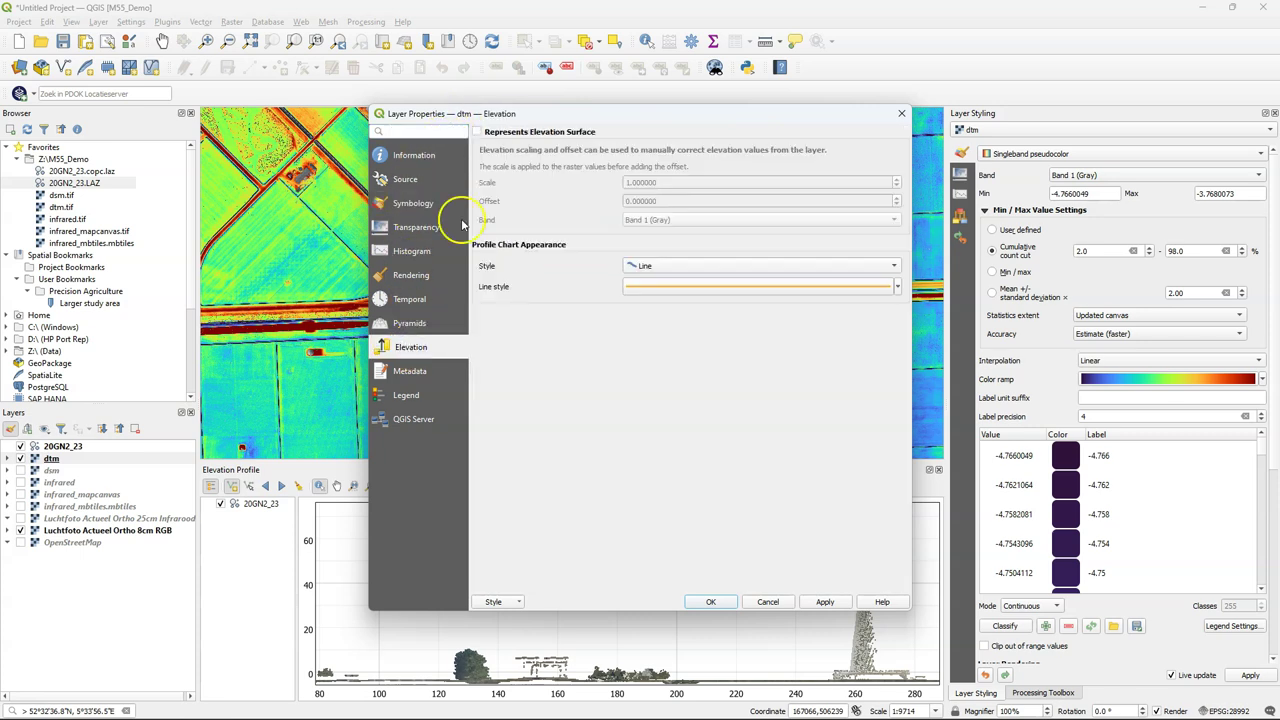
click(477, 133)
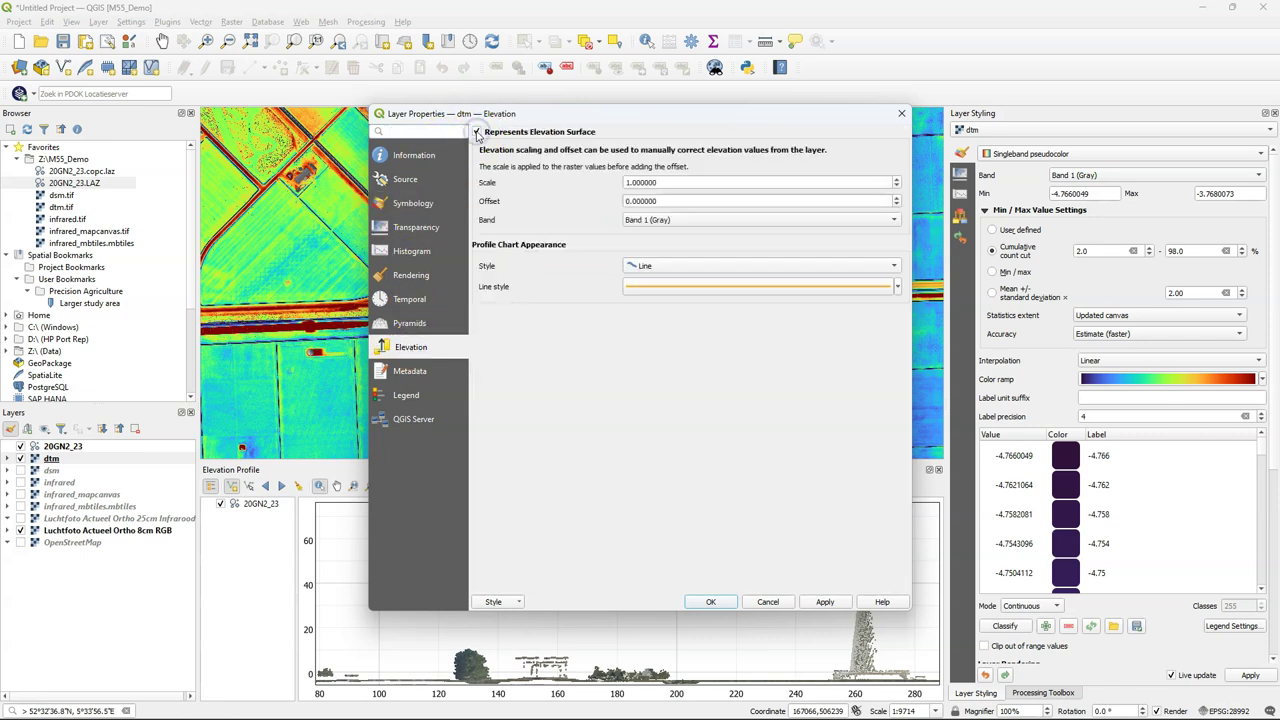
click(897, 287)
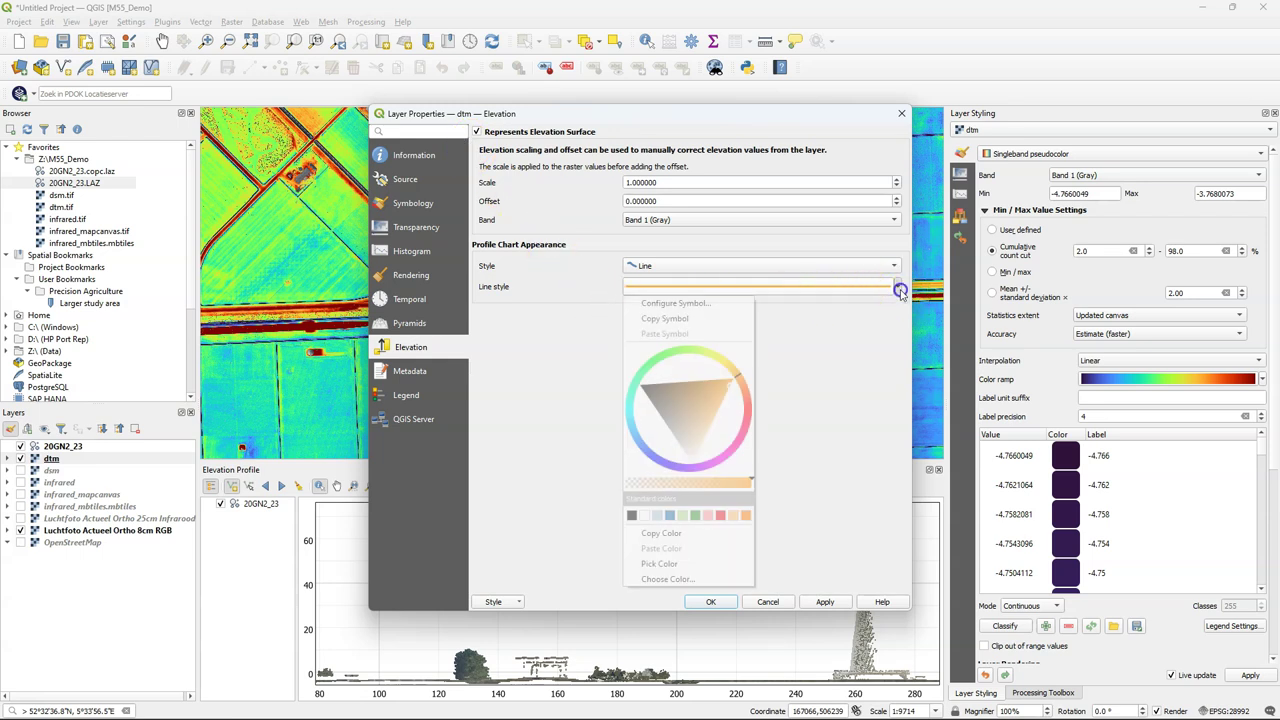
click(720, 517)
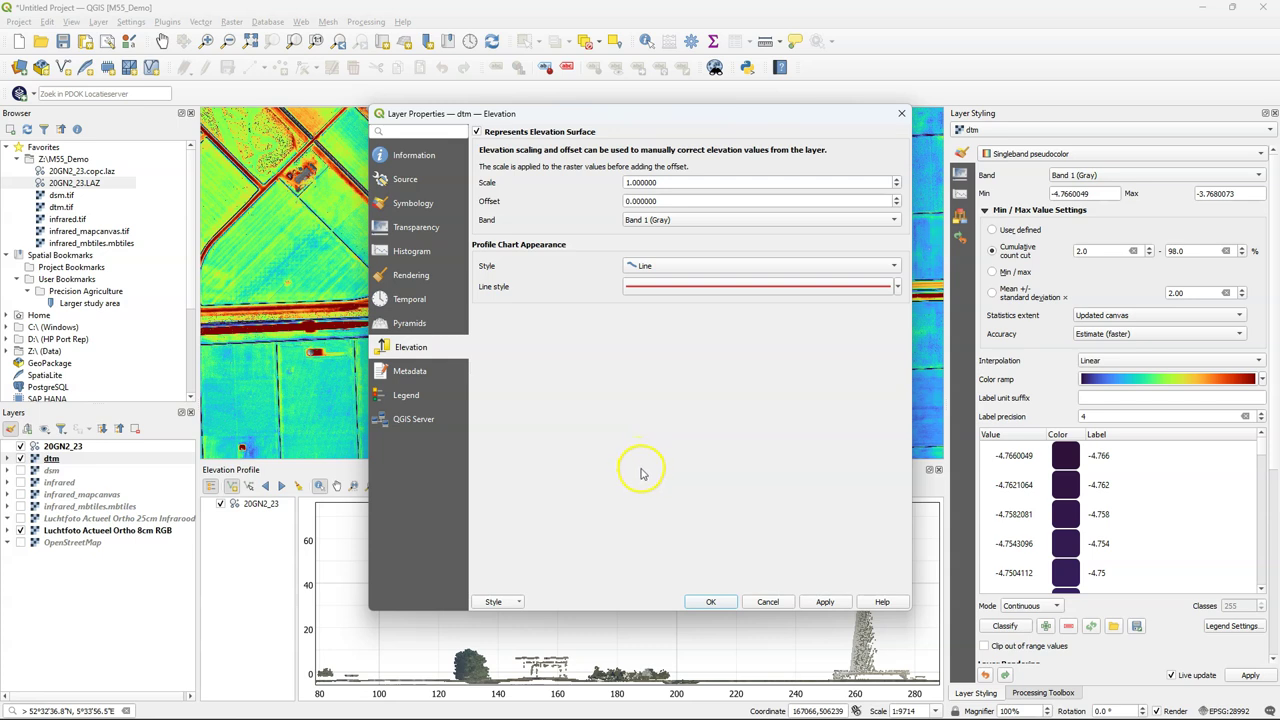
click(711, 602)
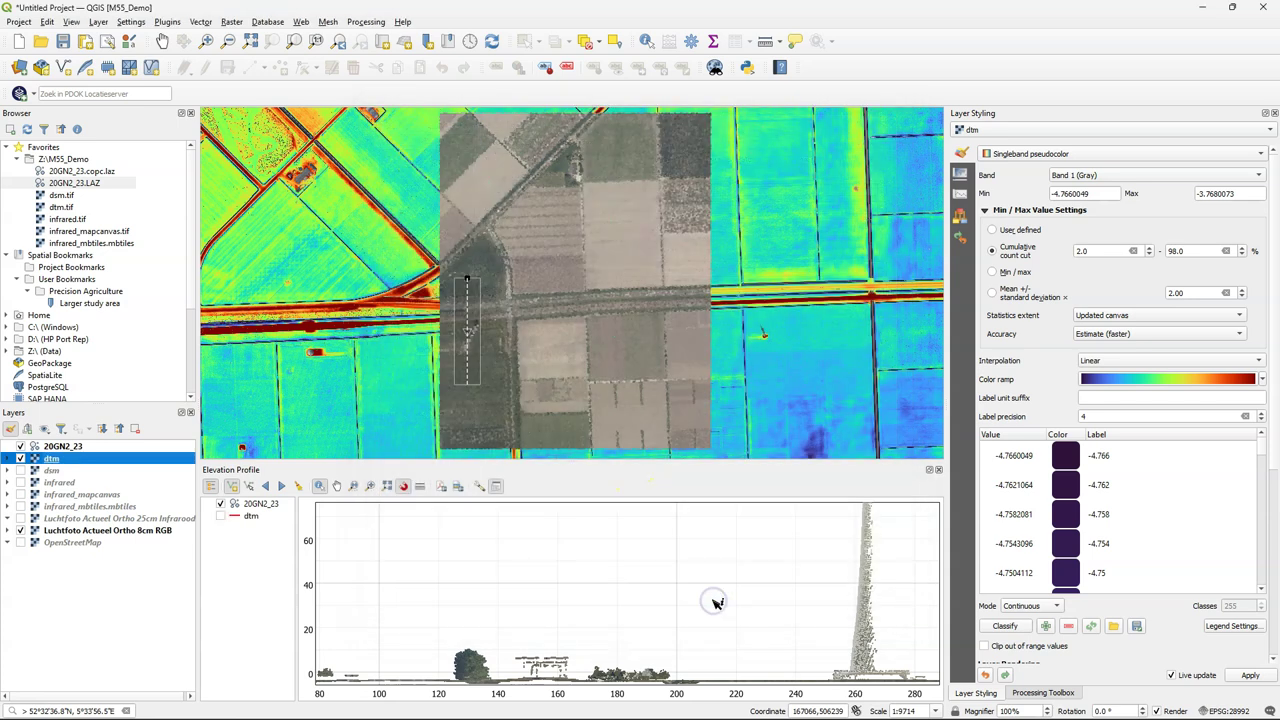
Step: Show only the dtm line in the elevation profile, zooming and panning the chart to it
click(220, 516)
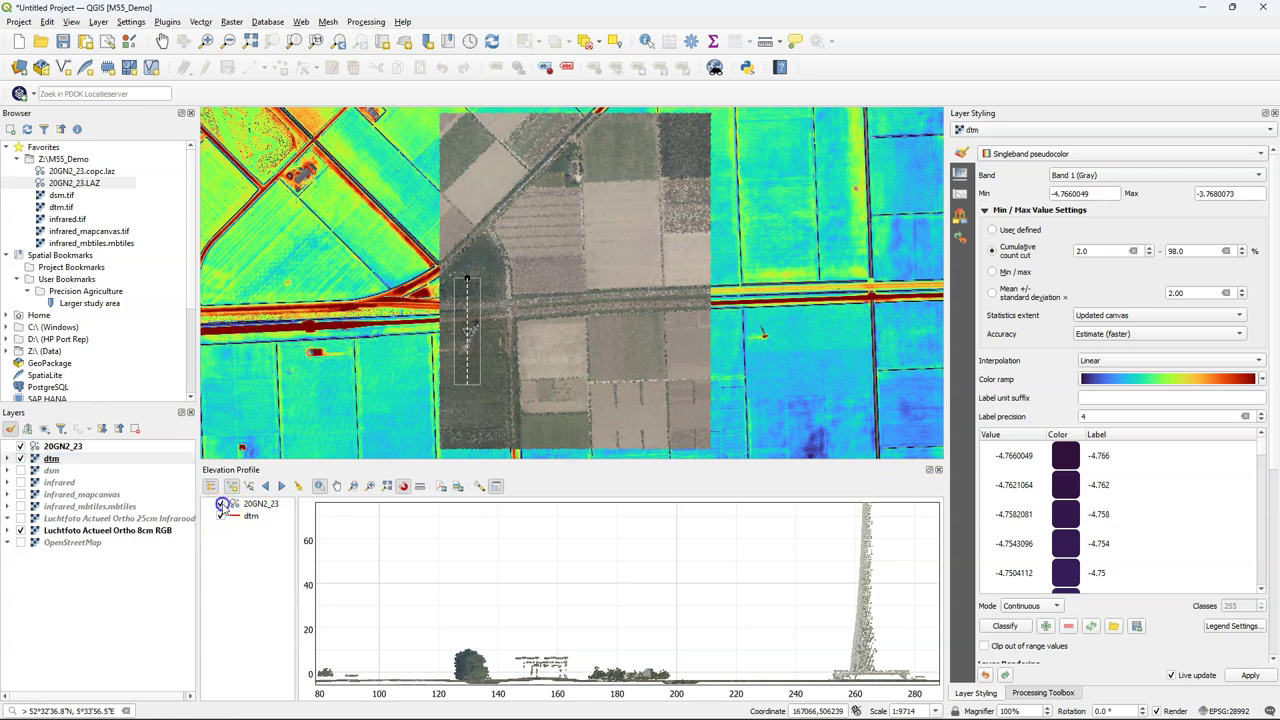
click(221, 504)
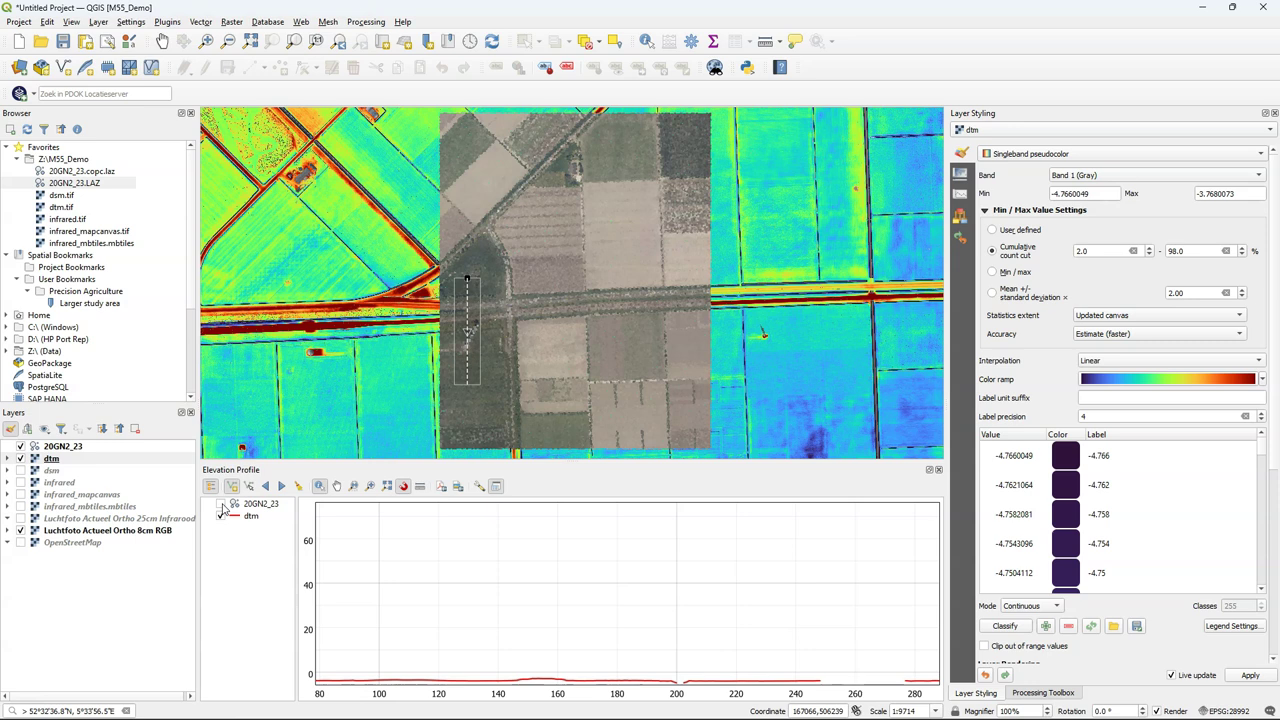
scroll(545, 682, up, 5)
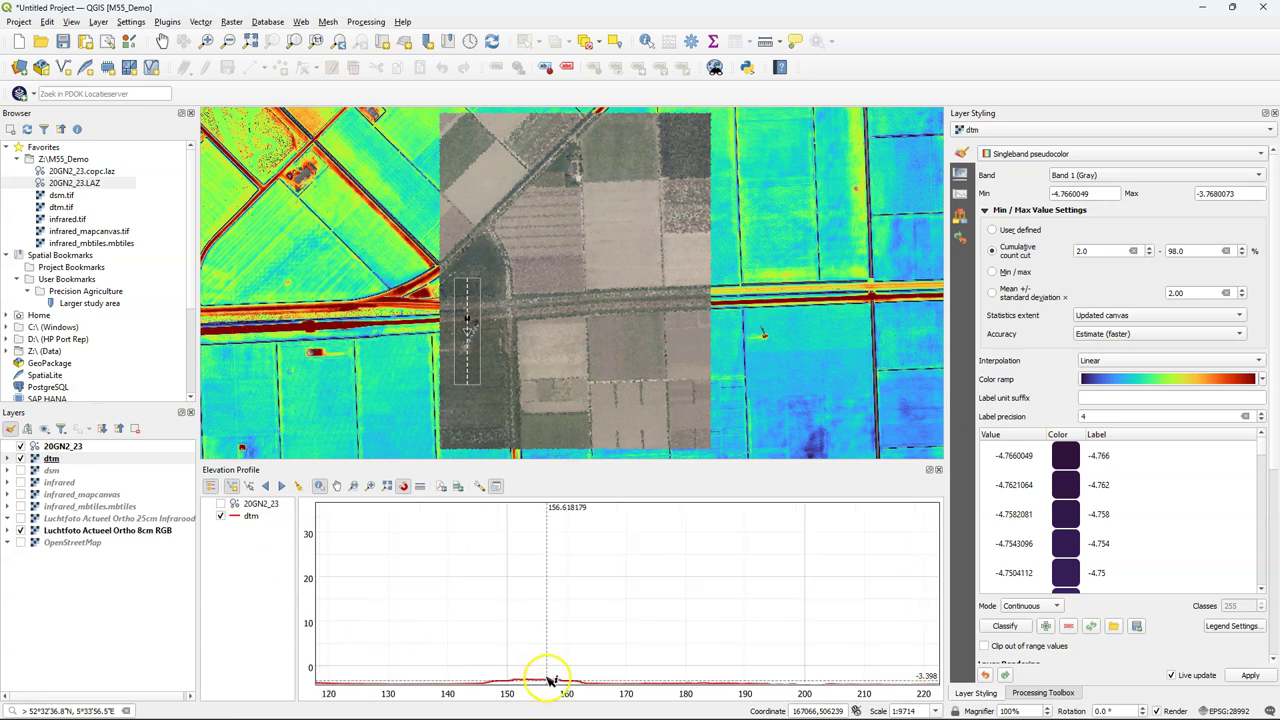
click(333, 486)
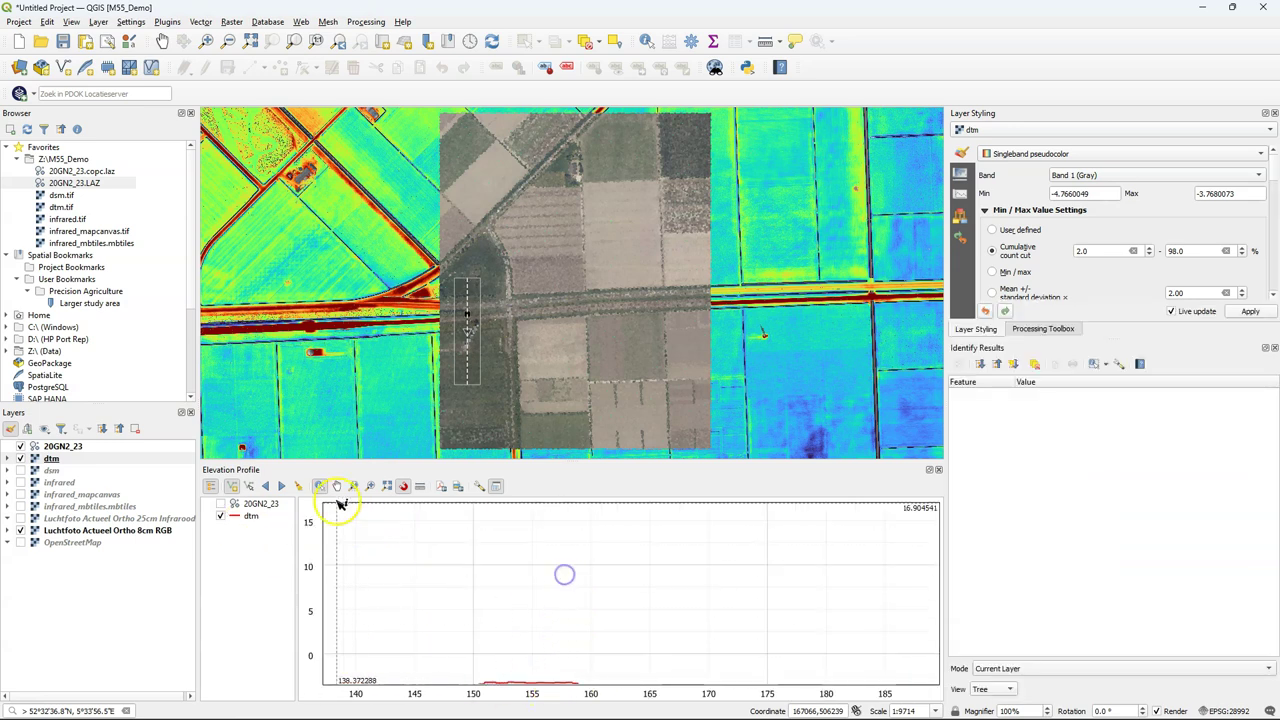
click(337, 486)
drag(489, 657, 607, 584)
scroll(591, 602, up, 4)
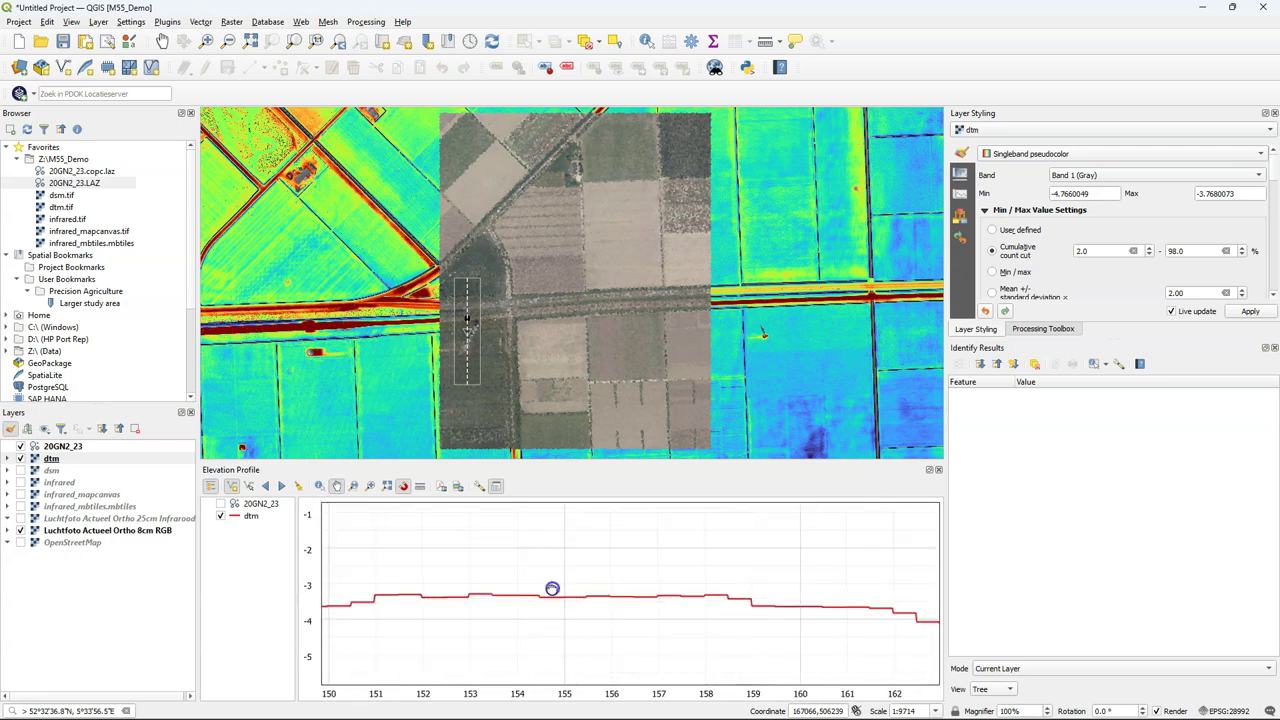
drag(779, 595, 529, 580)
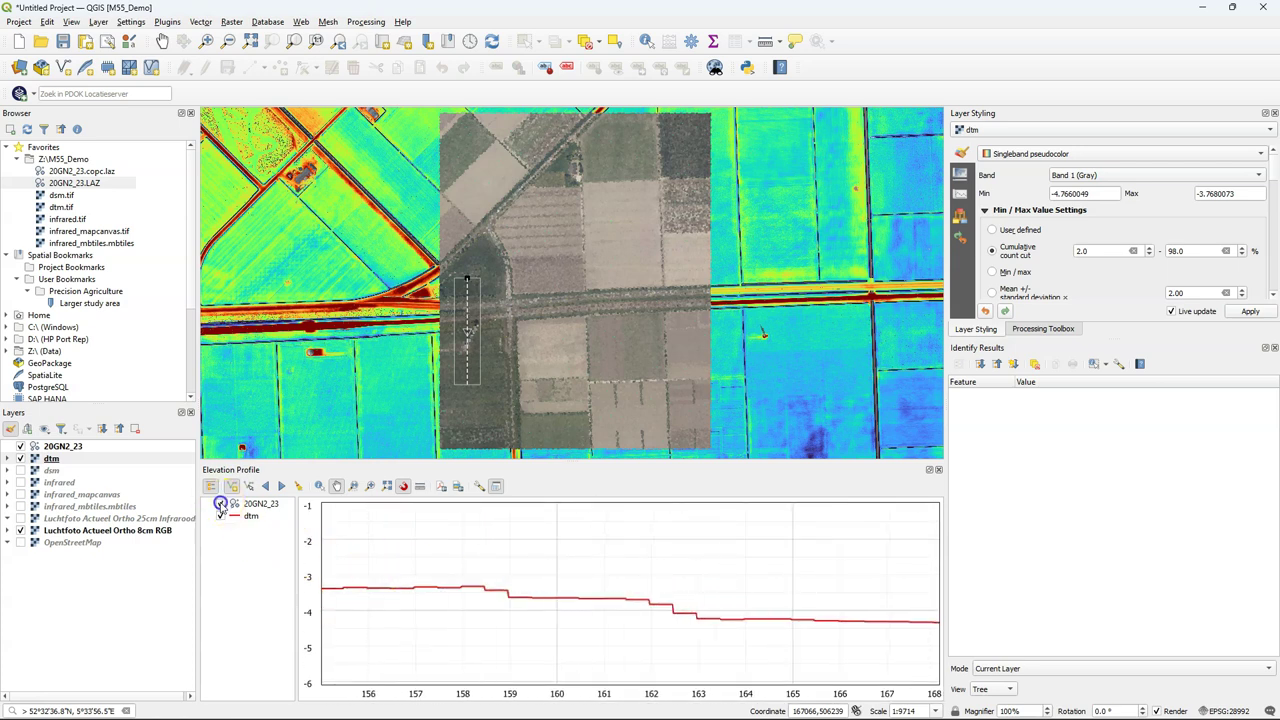
Step: Add the 20GN2_23 point cloud to the profile and zoom out to a wider distance range
click(221, 504)
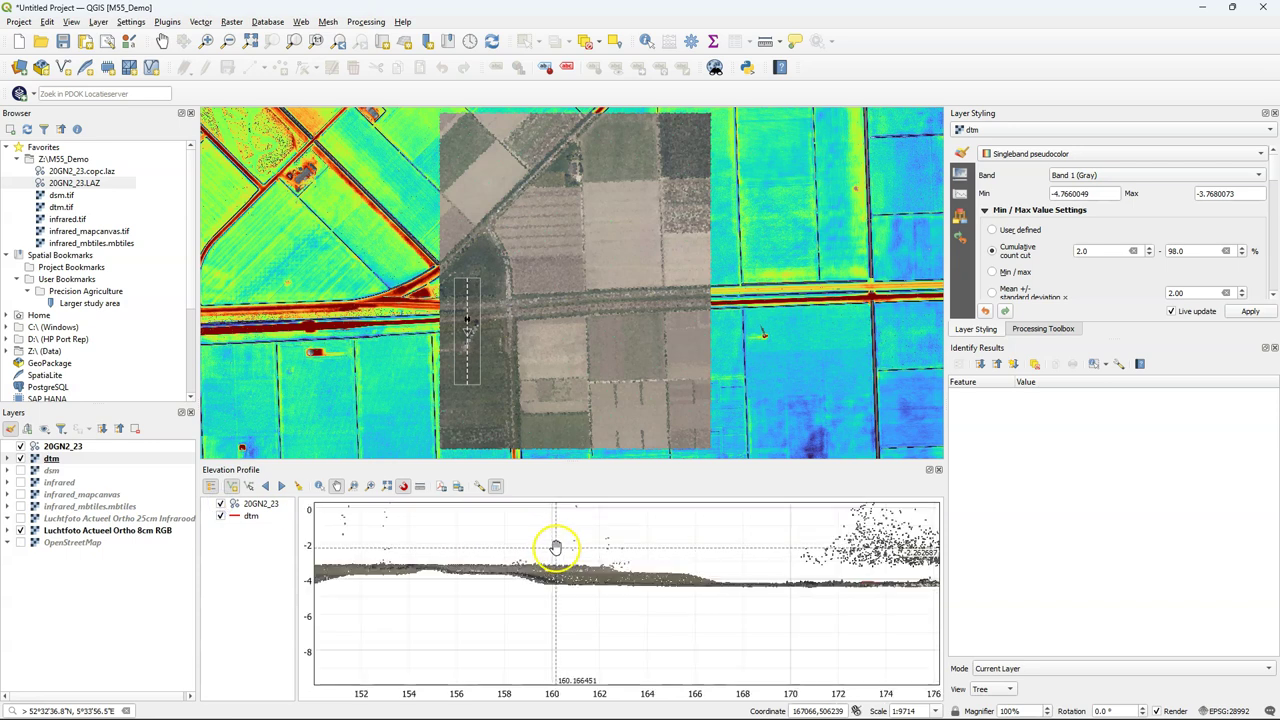
scroll(564, 560, down, 3)
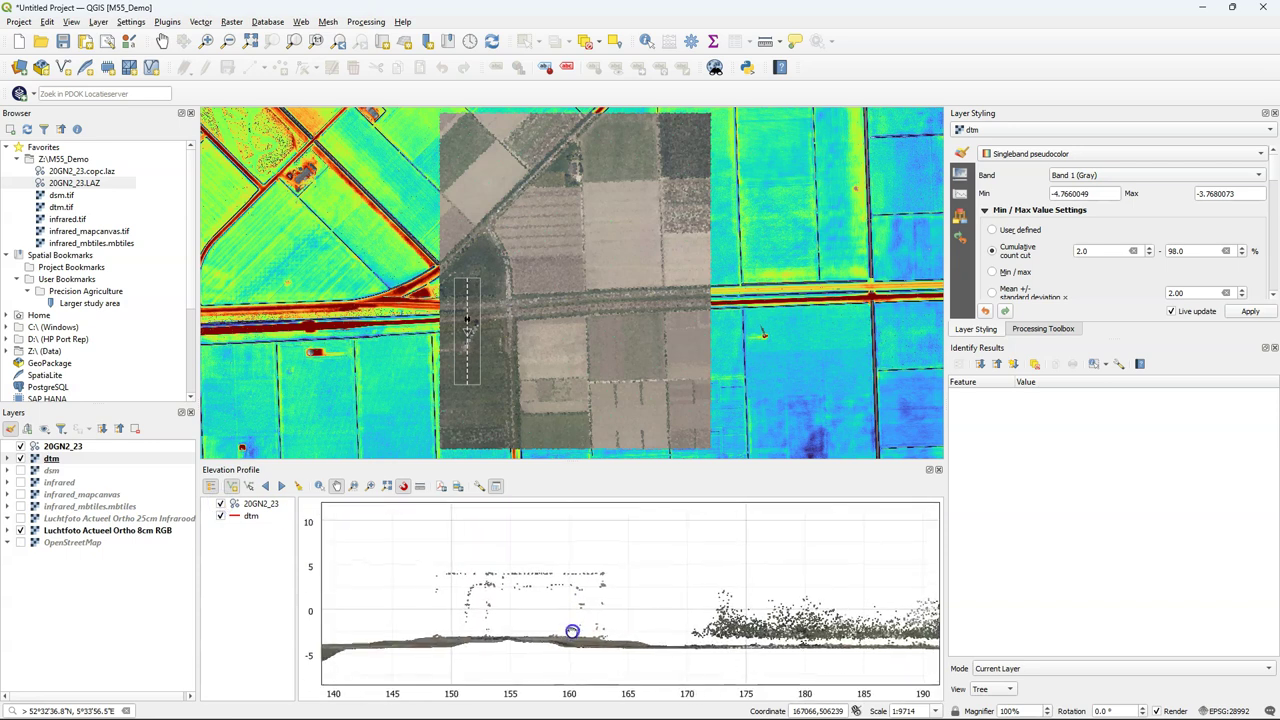
drag(572, 631, 524, 617)
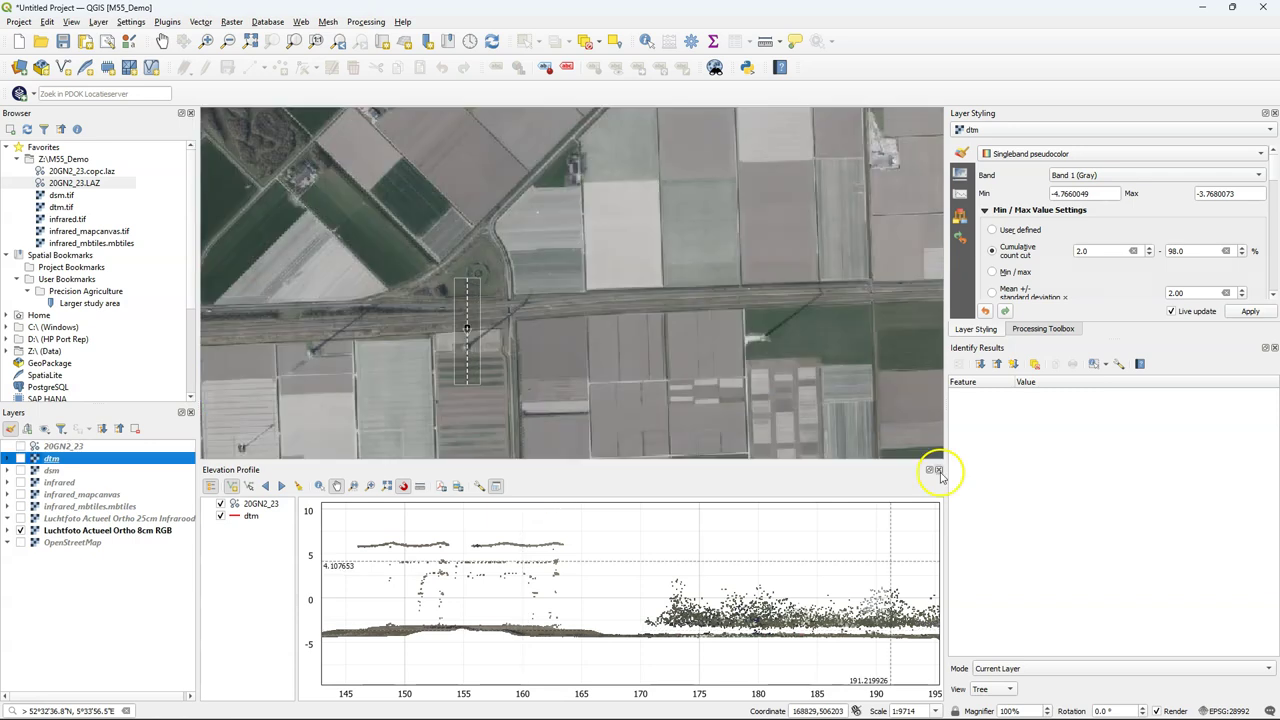
Step: Close the elevation profile and identify panels and zoom to the Larger study area bookmark
click(938, 469)
click(1274, 348)
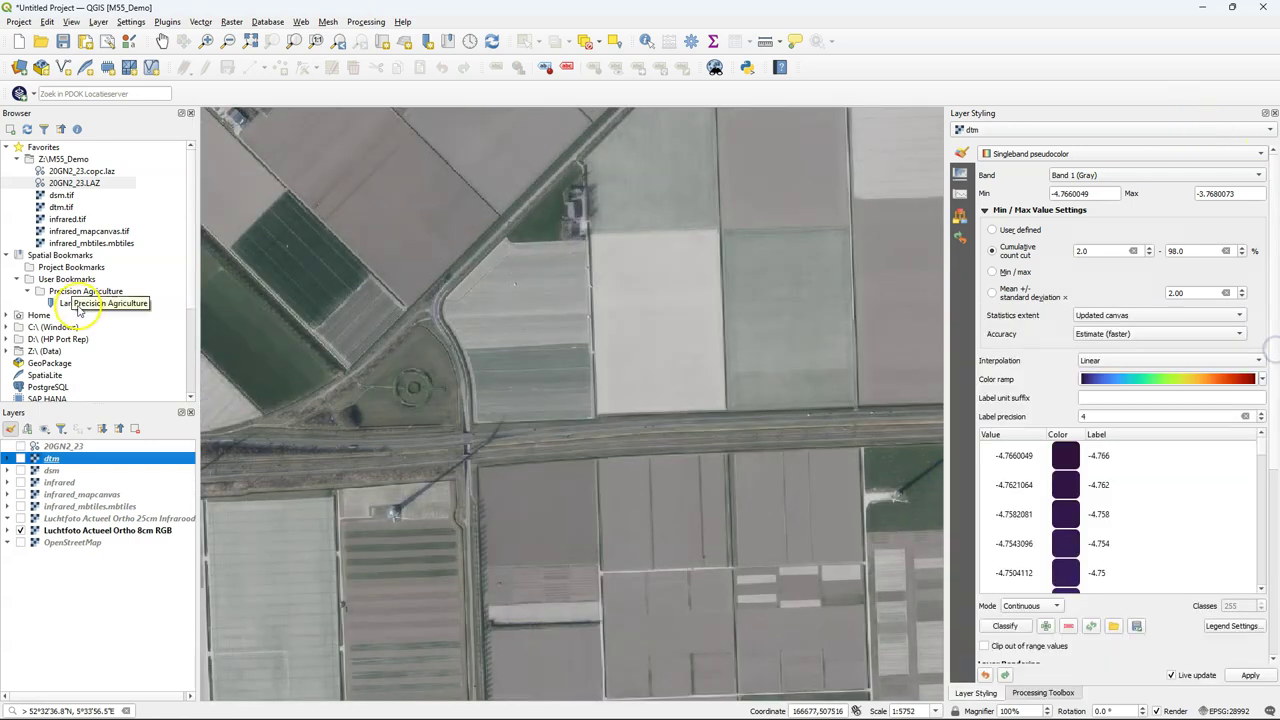
double_click(75, 305)
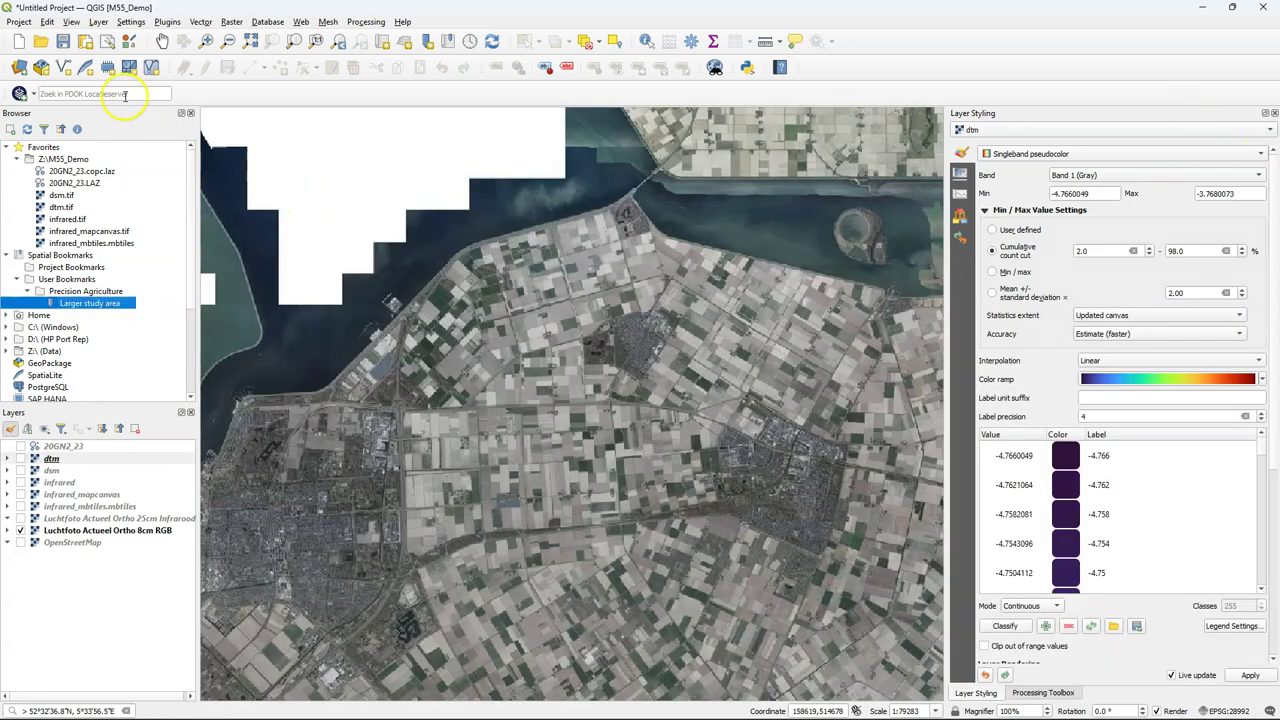
Step: Search PDOK services for 'perceel' and add BRP Gewaspercelen (WFS) at the top of the layers
click(19, 95)
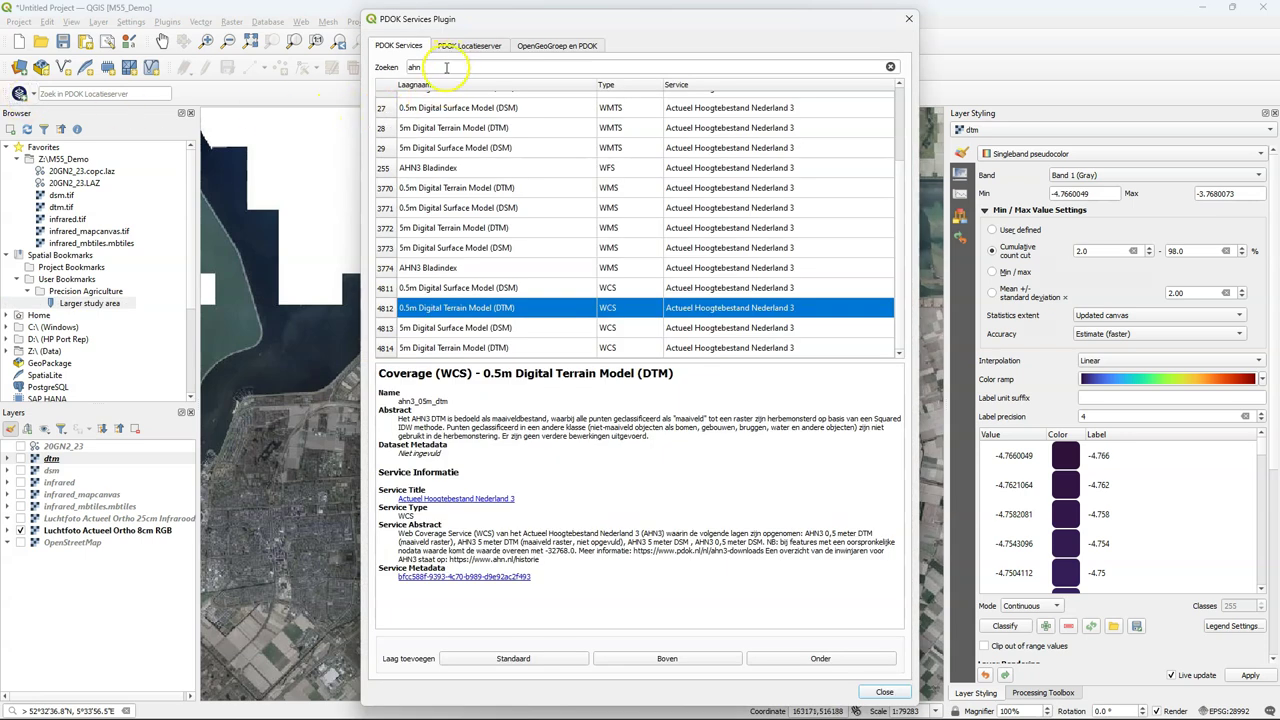
drag(444, 67, 378, 68)
text(perceel)
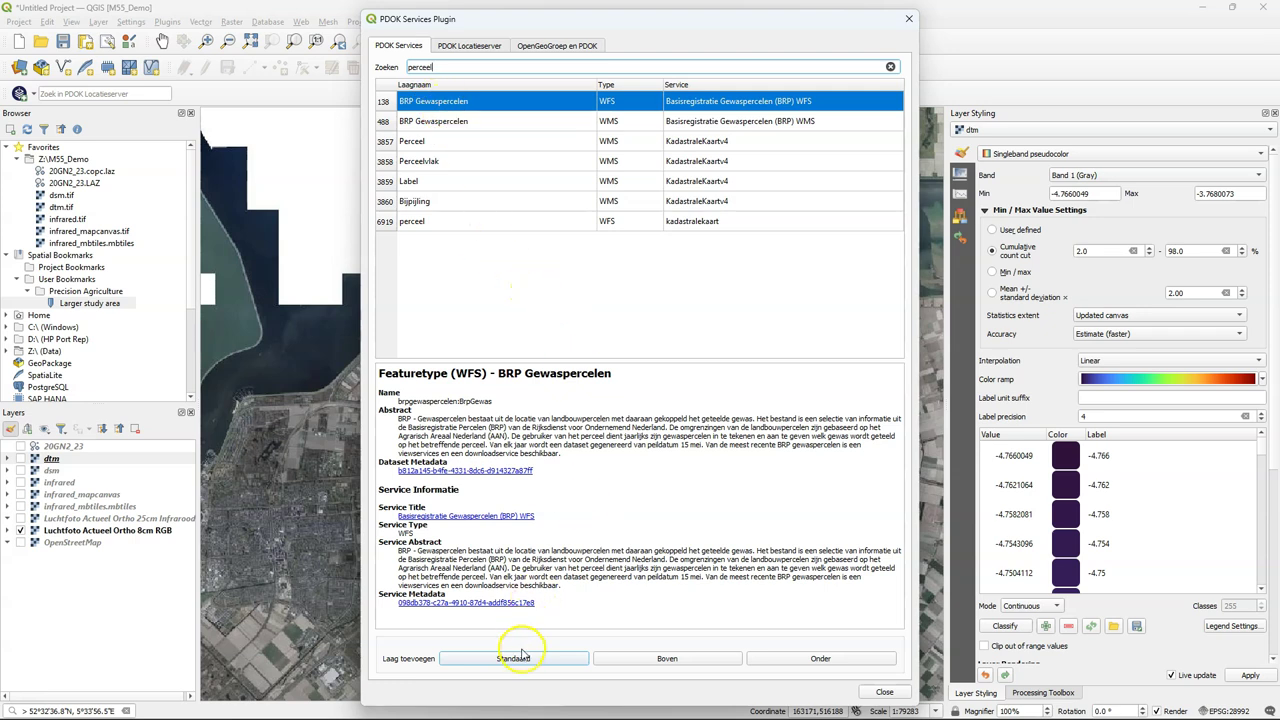
click(666, 660)
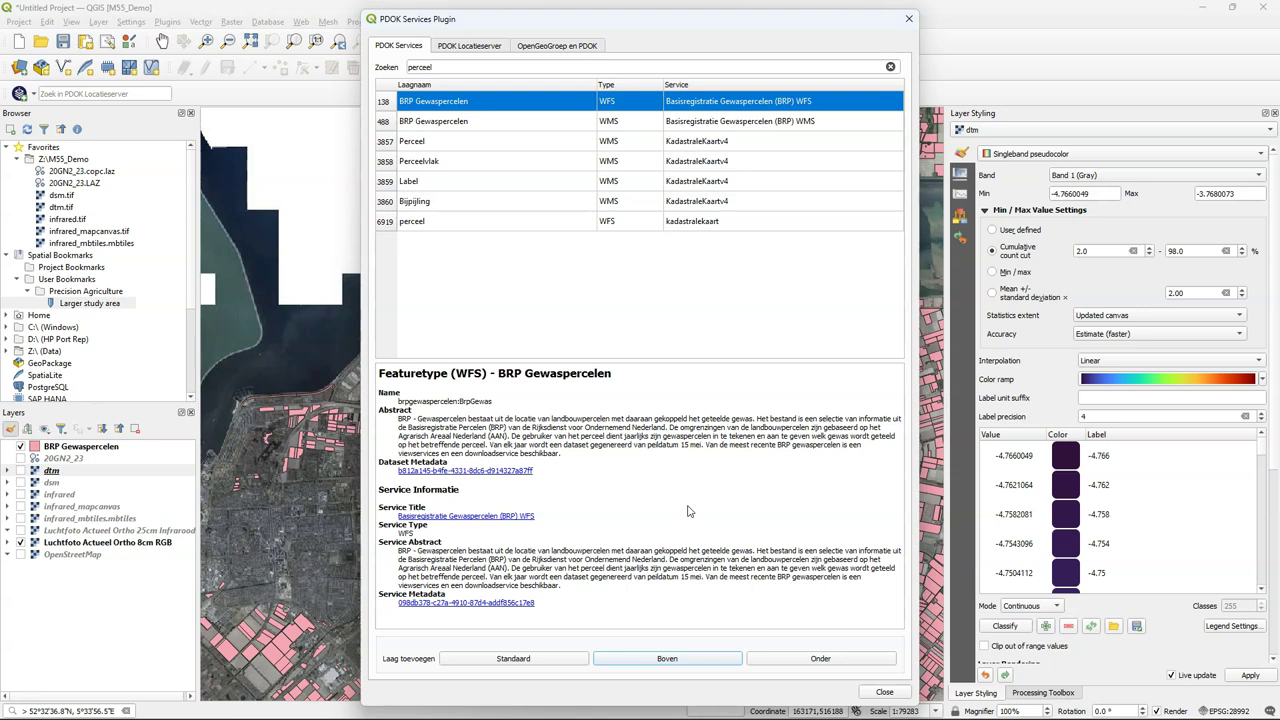
click(884, 692)
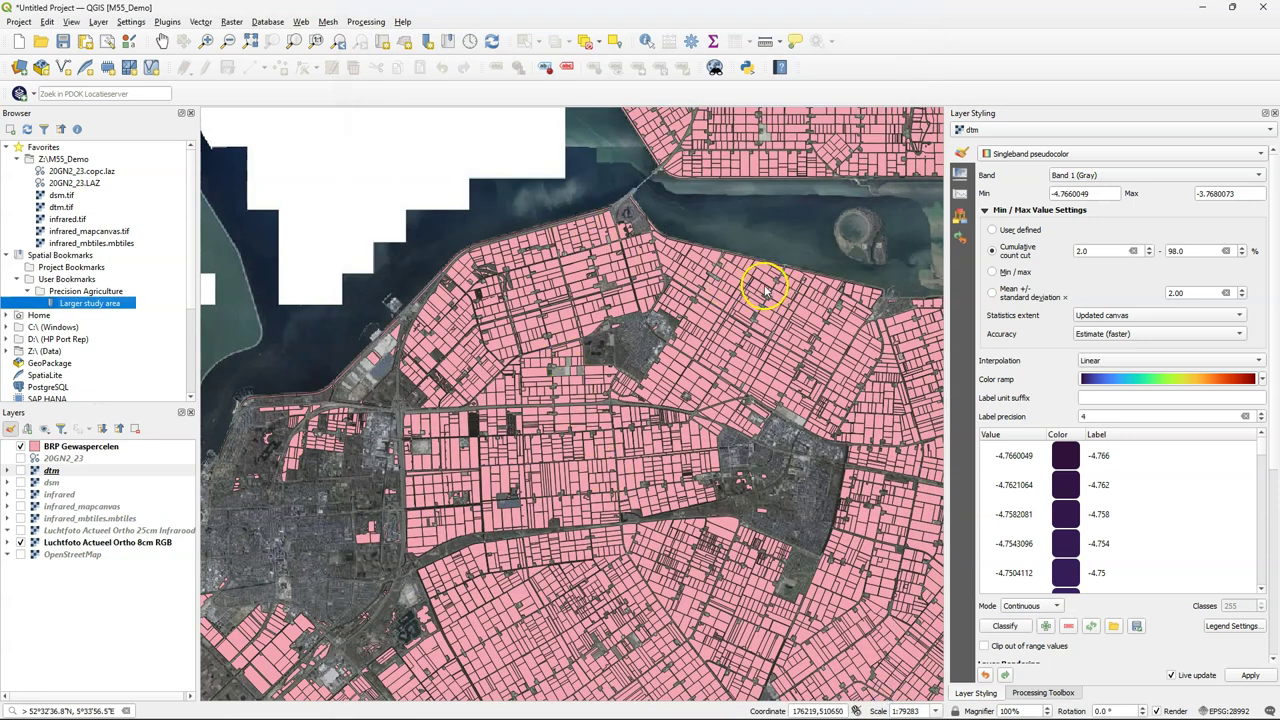
Step: Export the BRP Gewaspercelen features to farmdata.gpkg with layer name 'parcels'
click(191, 464)
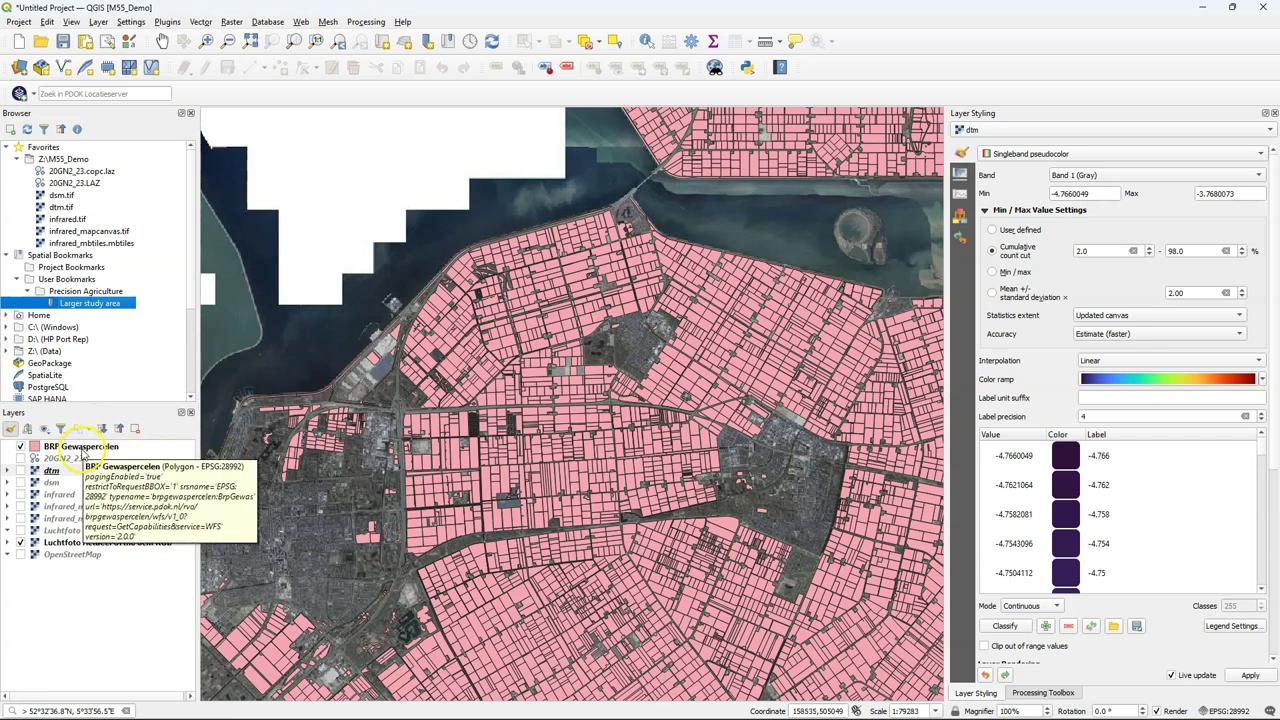
right_click(68, 449)
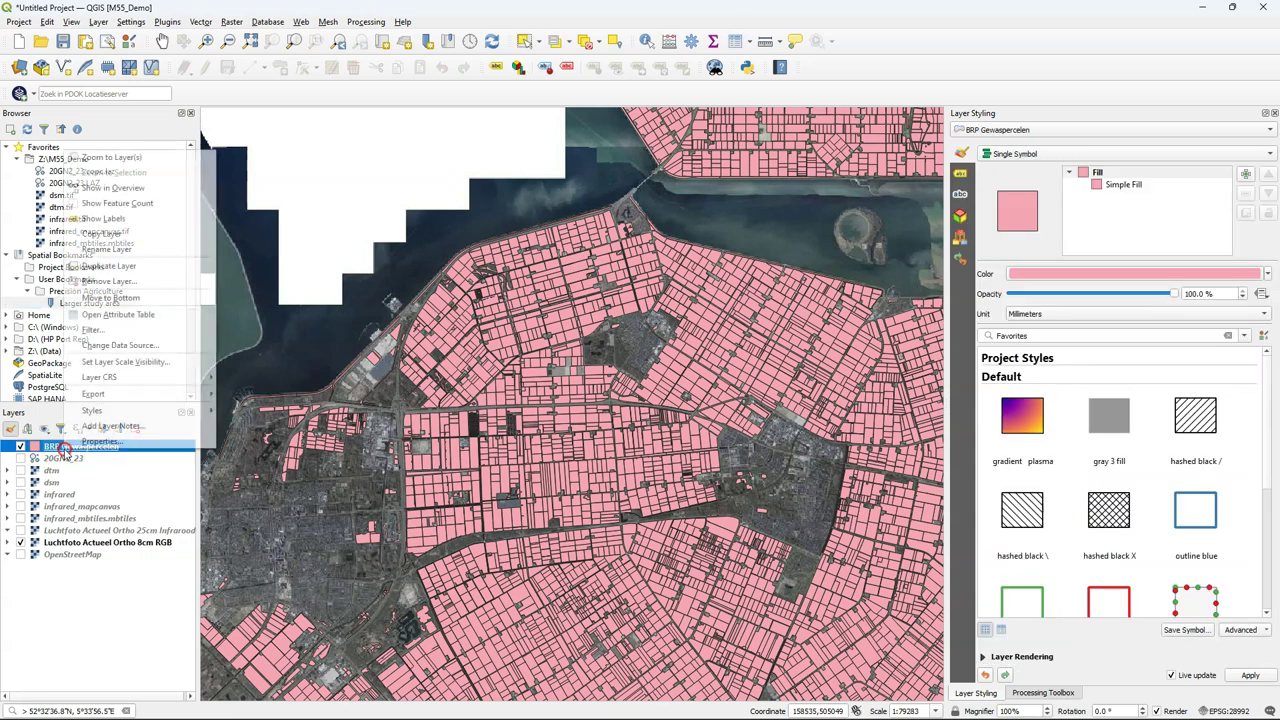
mouse_move(130, 395)
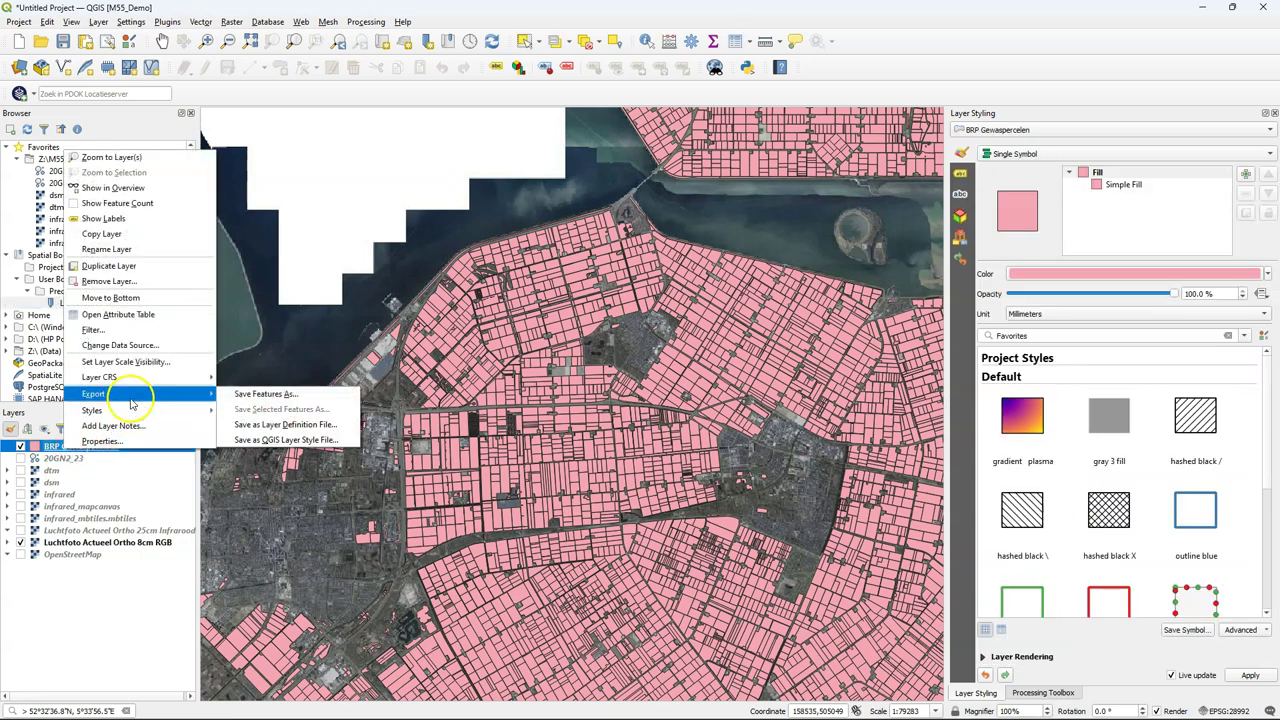
click(262, 395)
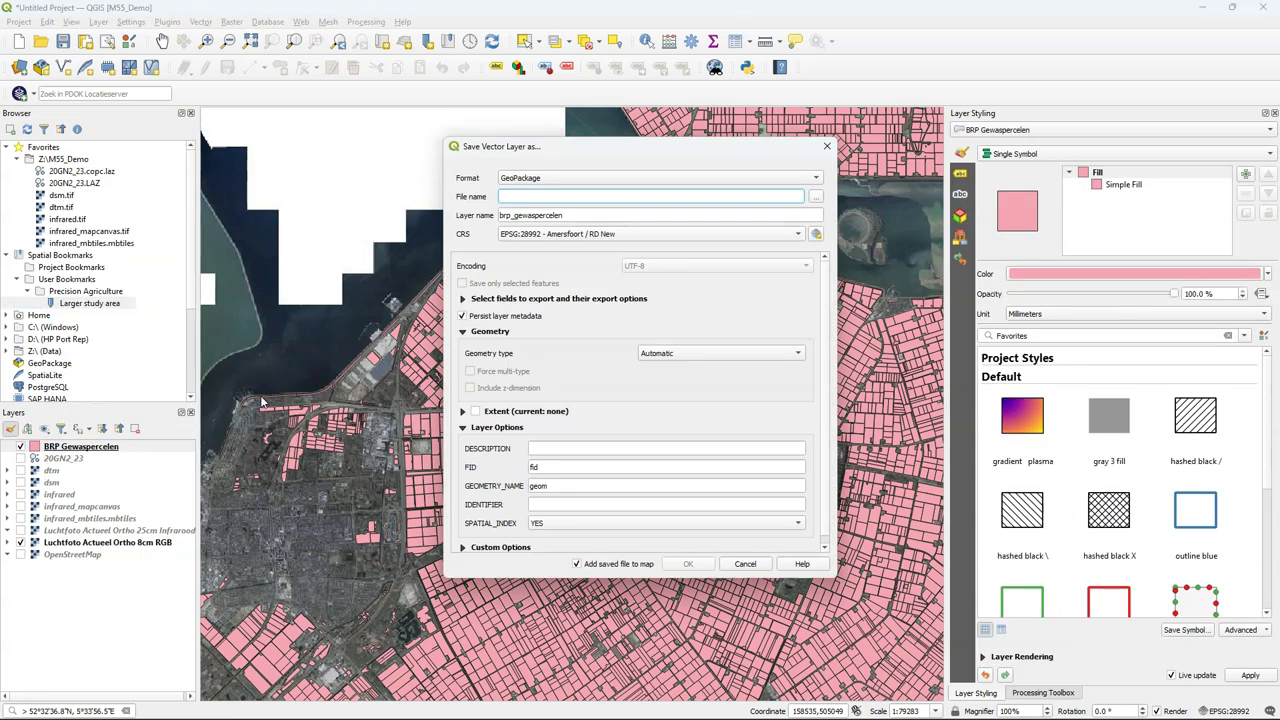
click(817, 197)
text(farmdata)
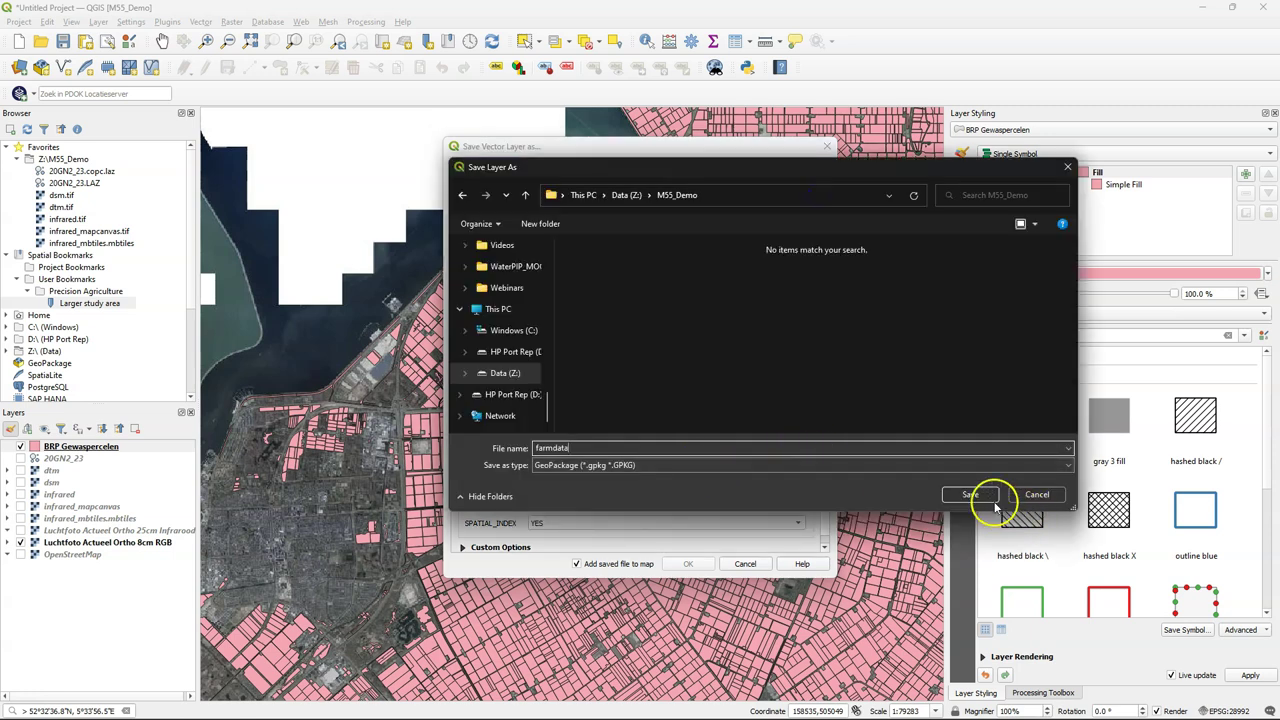
click(970, 494)
key(Tab)
text(parcels)
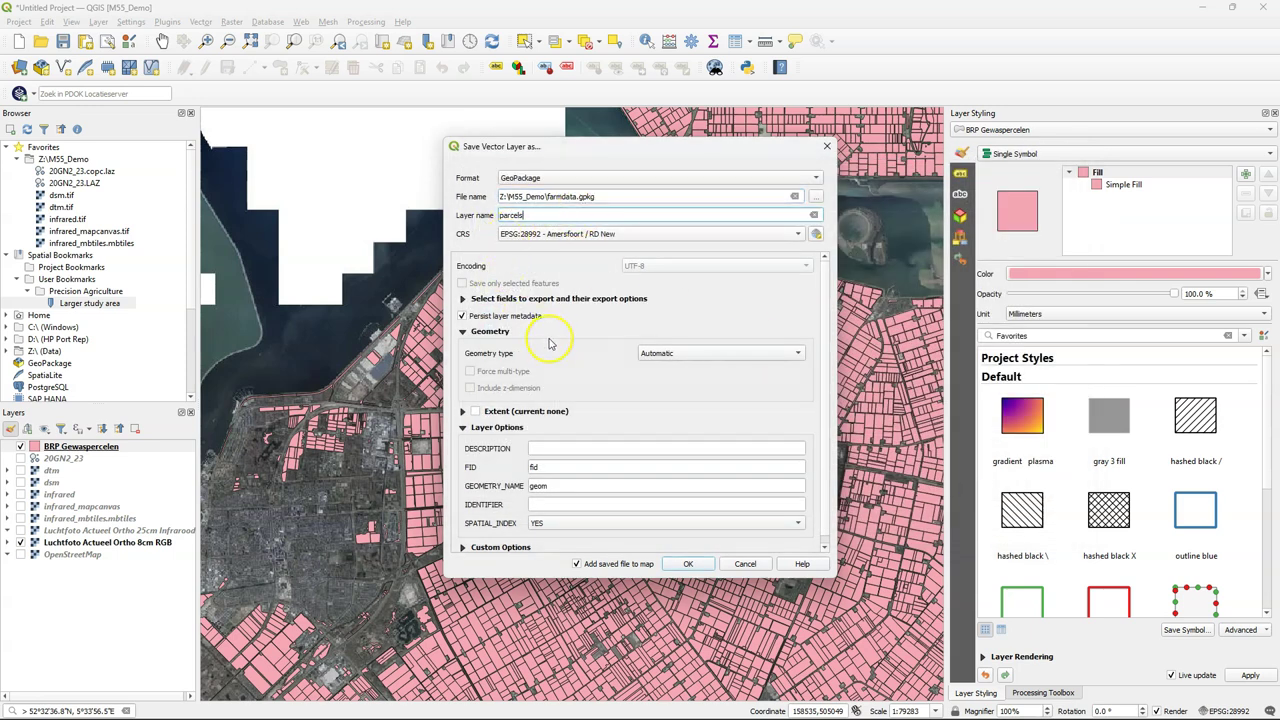
Step: Limit the export extent to the Larger study area bookmark and run it
click(475, 411)
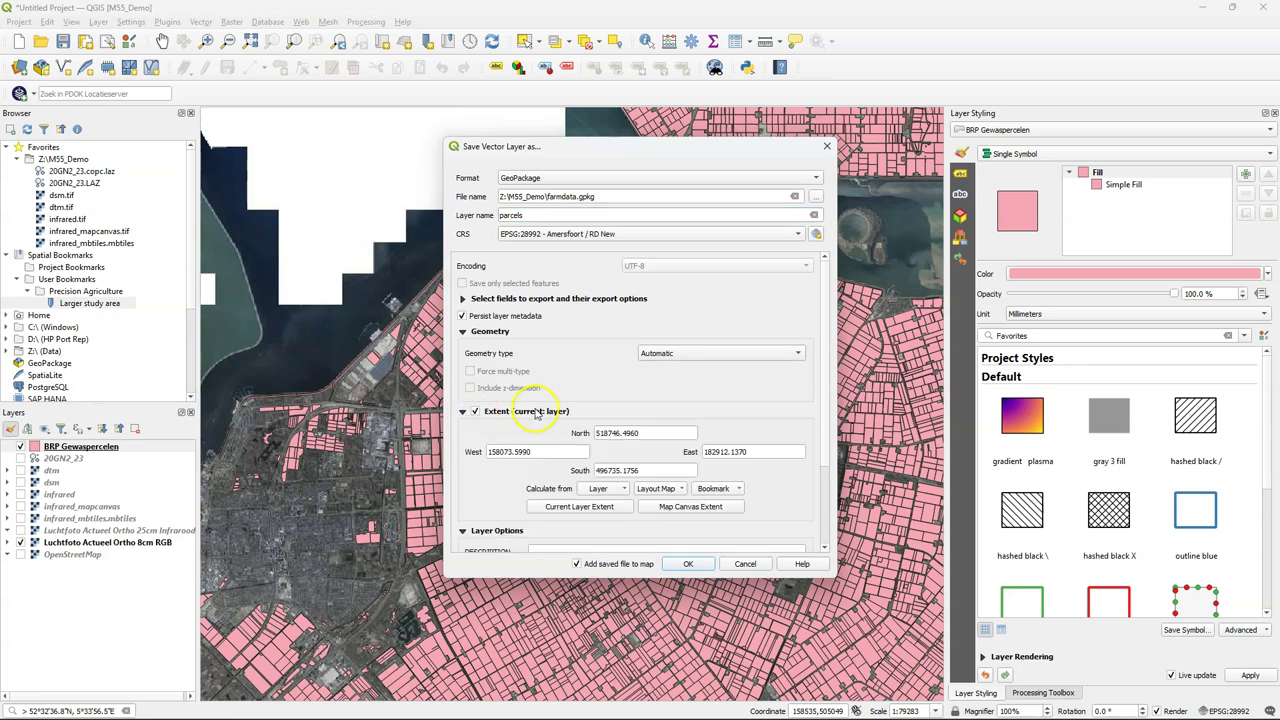
click(724, 490)
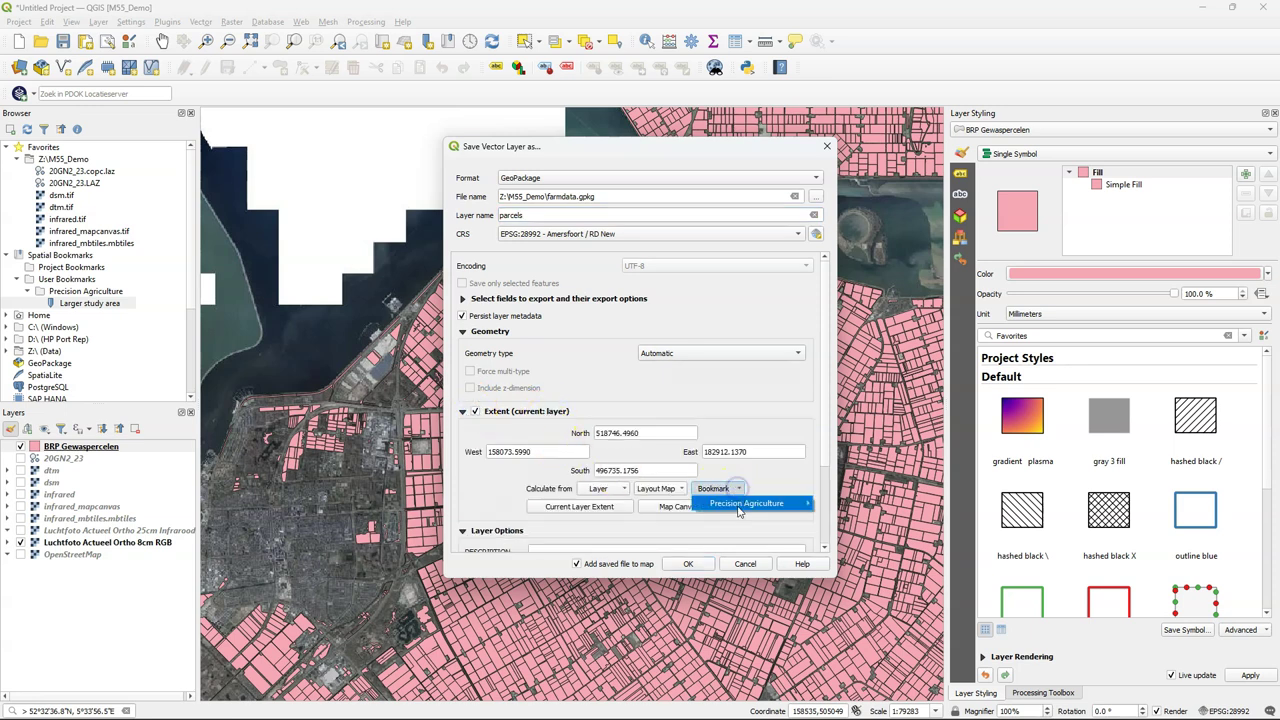
mouse_move(752, 506)
click(866, 505)
click(695, 564)
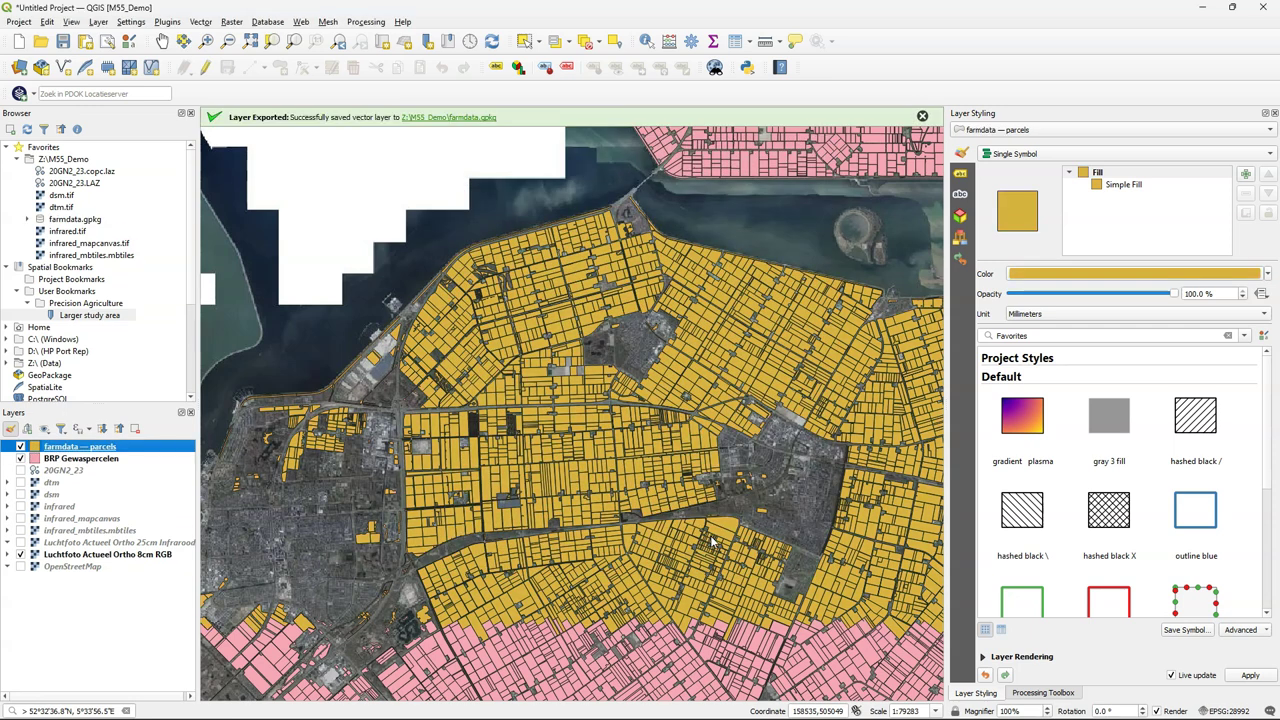
Step: Dismiss the export message, hide BRP Gewaspercelen, and open the parcels attribute table
click(922, 117)
click(20, 458)
right_click(85, 450)
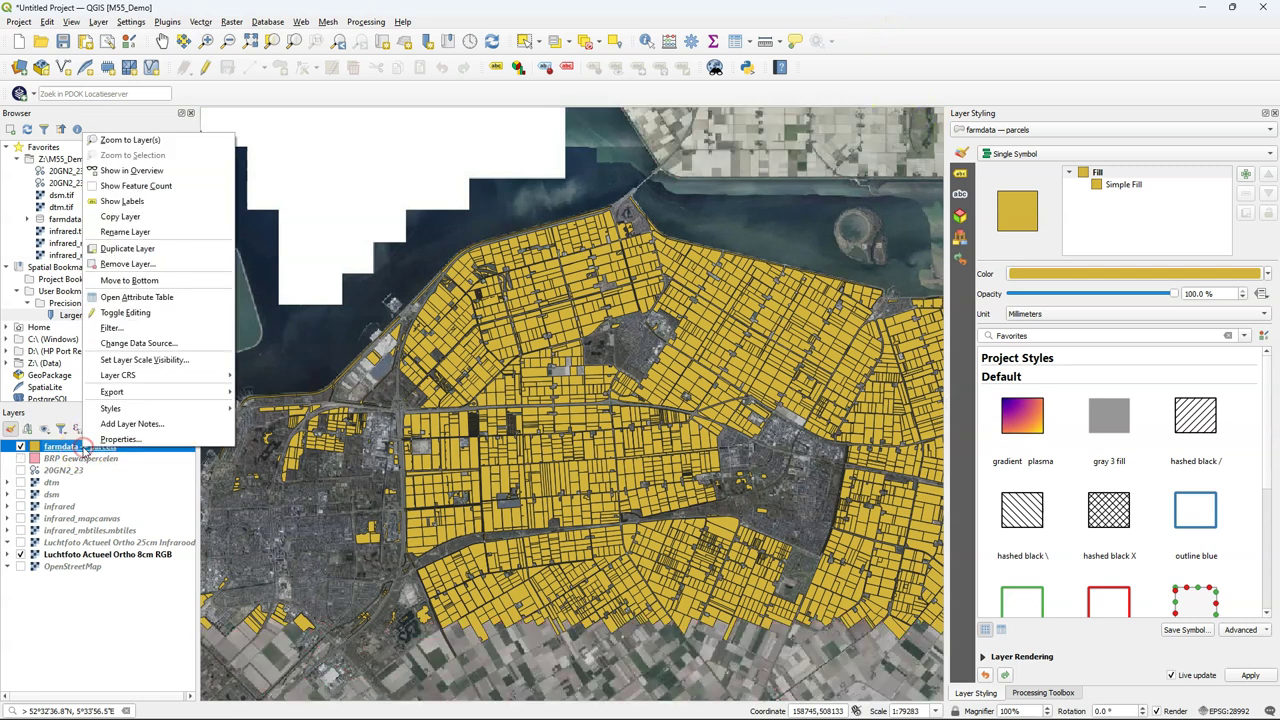
click(145, 298)
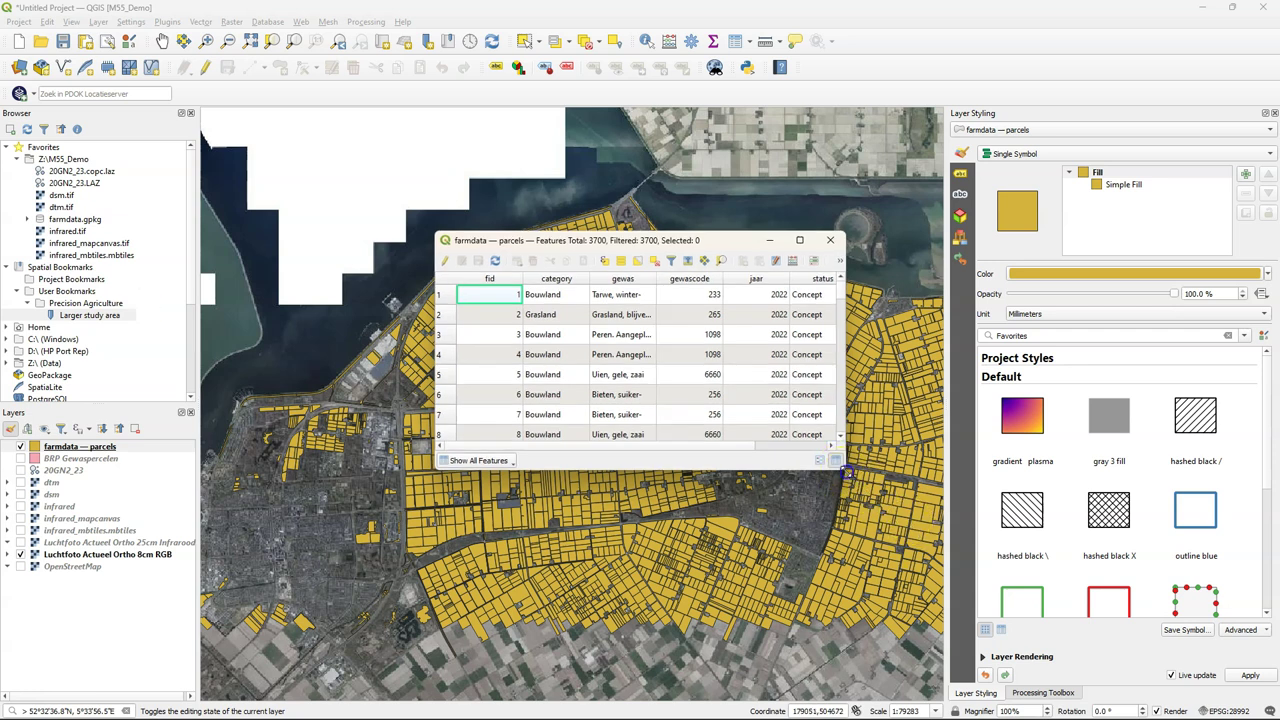
Step: Enlarge the attribute table, widen the gewas column to review crop names, then close it
drag(847, 471, 1127, 657)
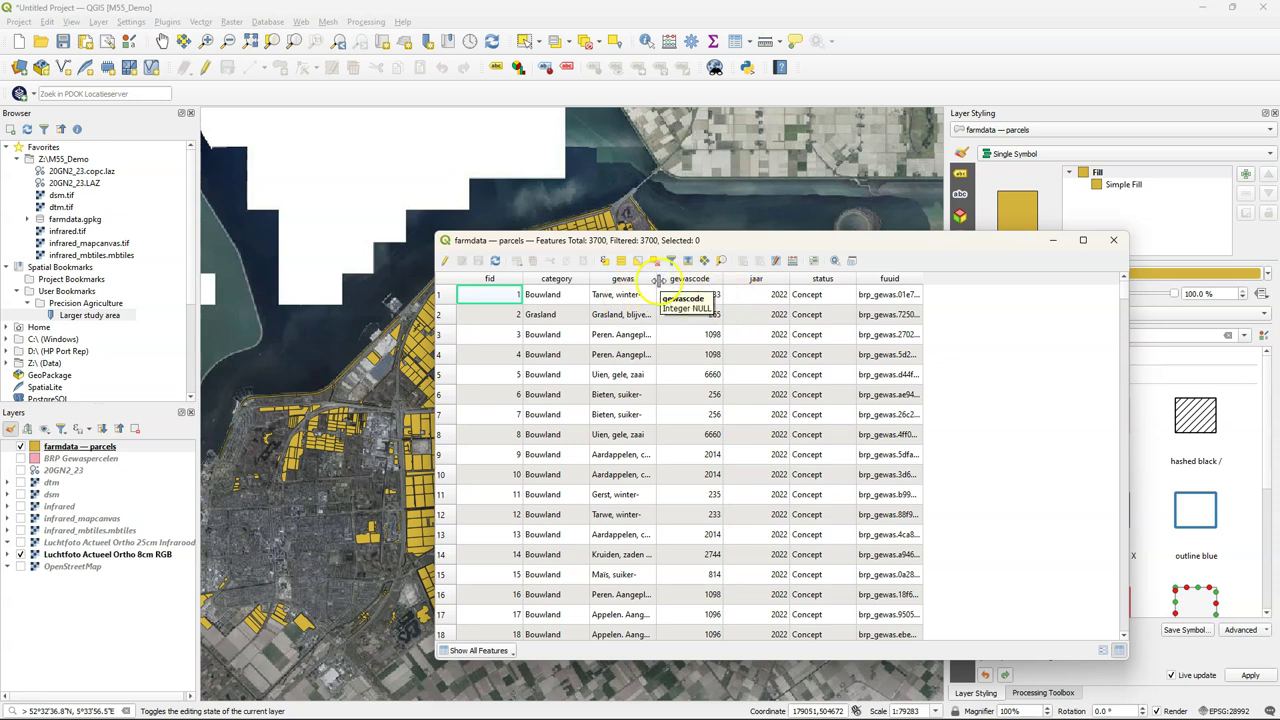
drag(656, 278, 721, 279)
scroll(630, 428, down, 4)
scroll(630, 428, up, 4)
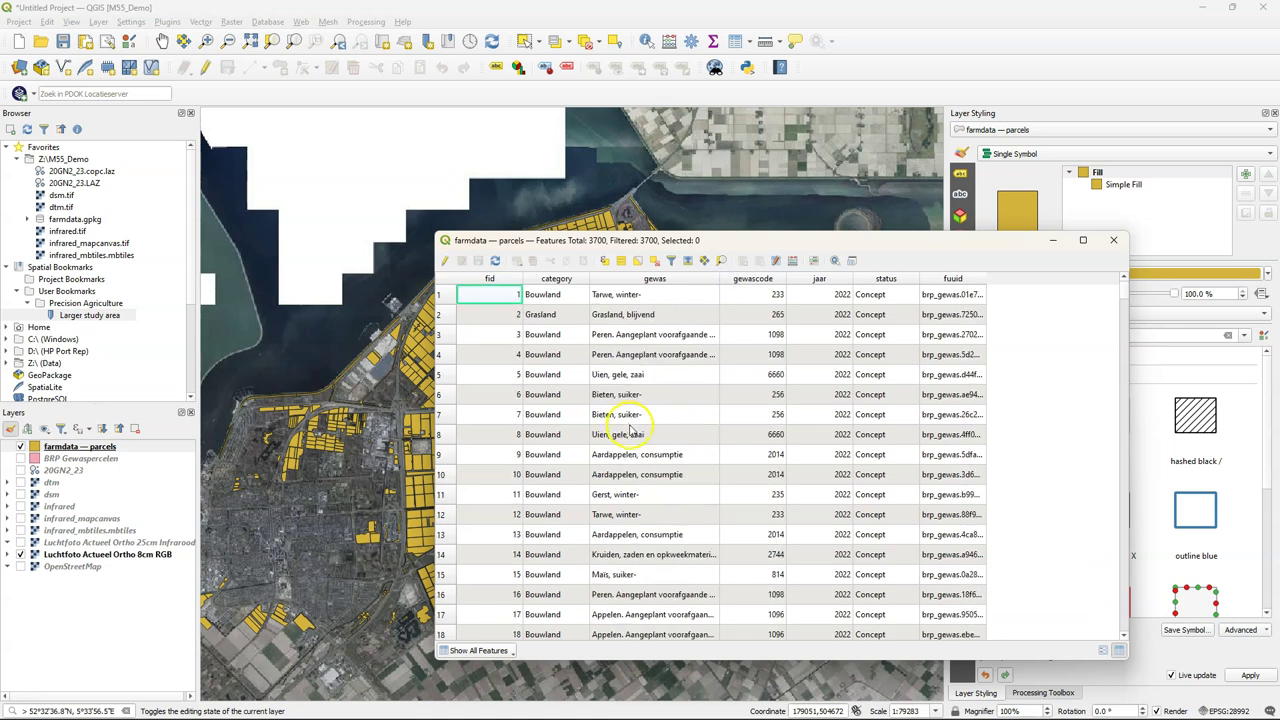
click(1113, 240)
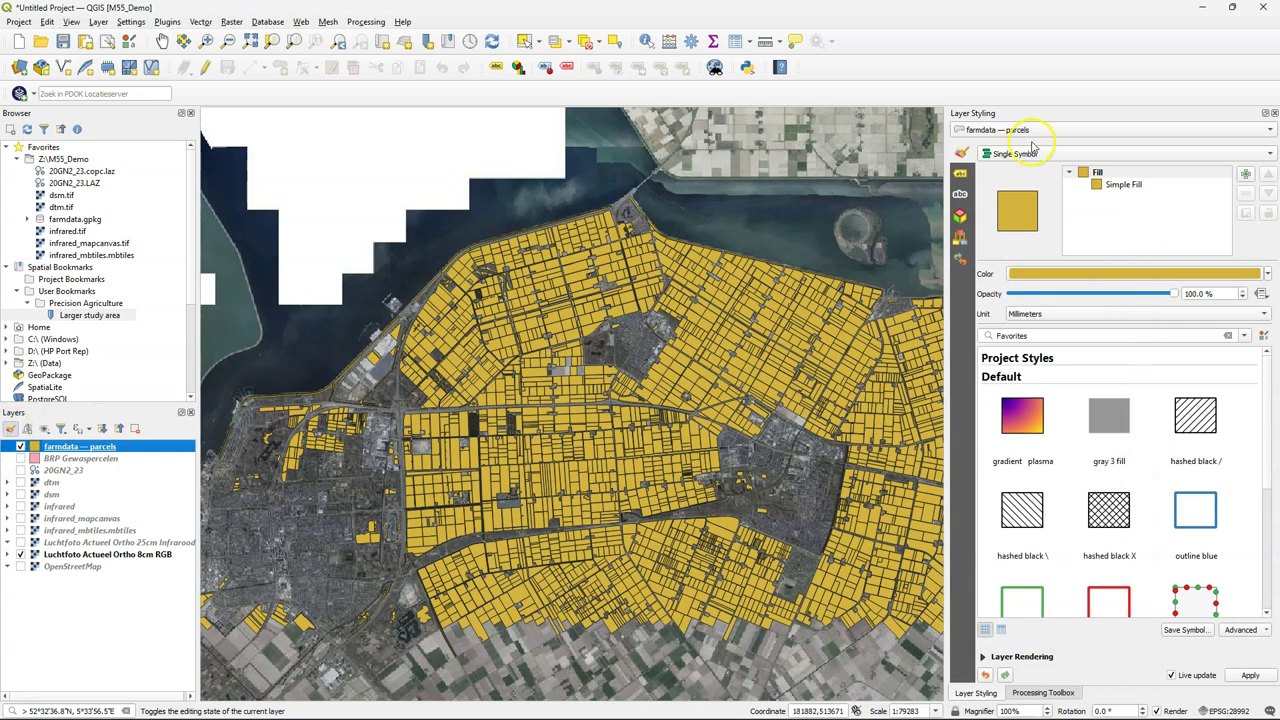
Step: Style the parcels as Categorized on the gewas field with a colour per crop type
click(1028, 156)
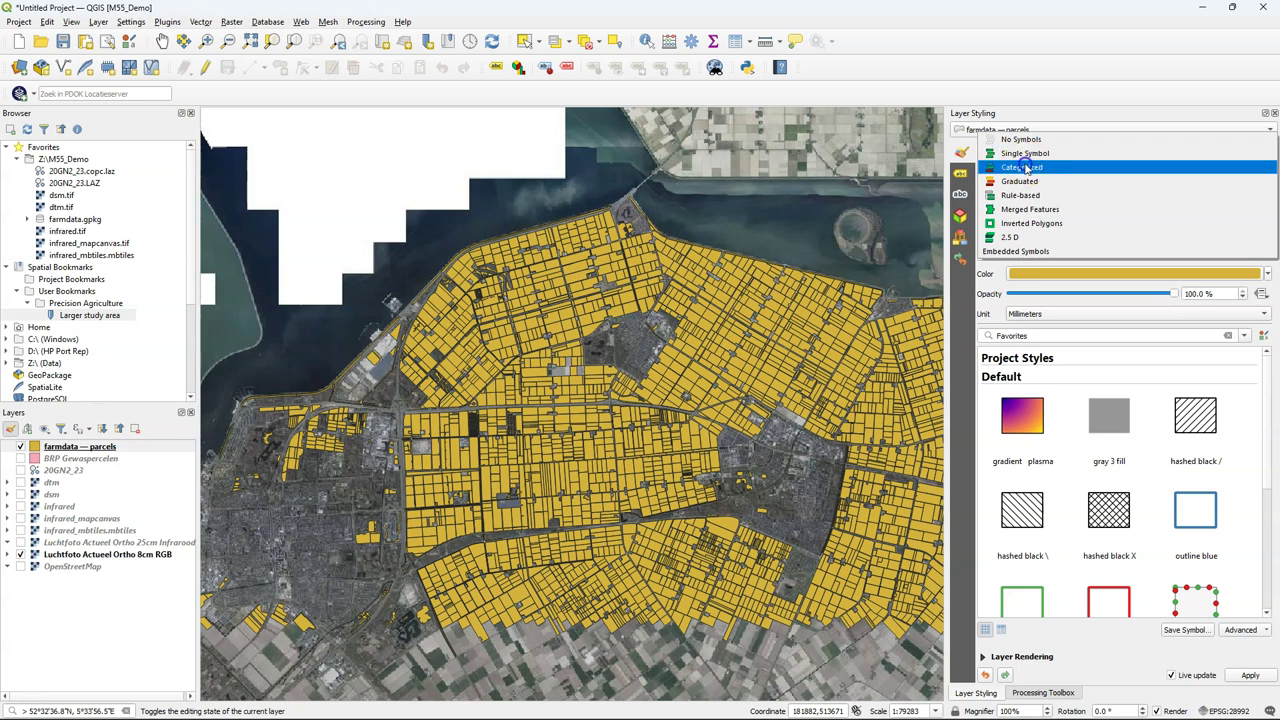
click(1025, 168)
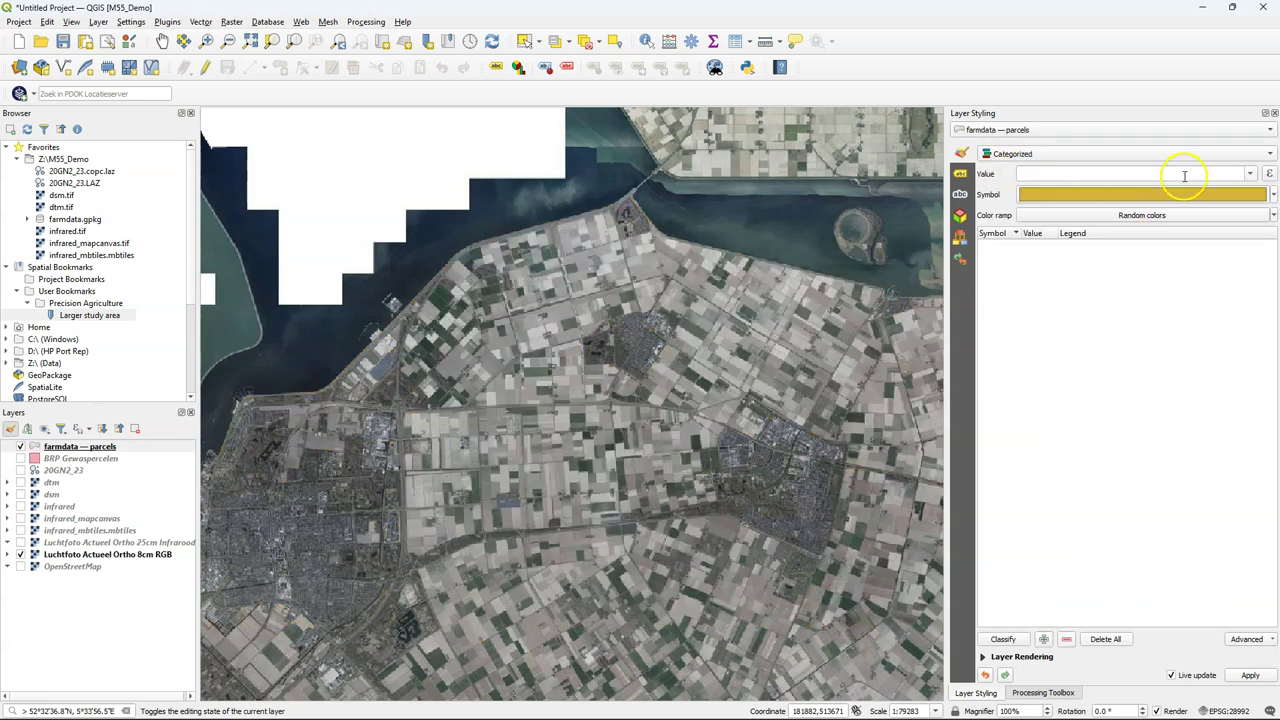
click(1252, 174)
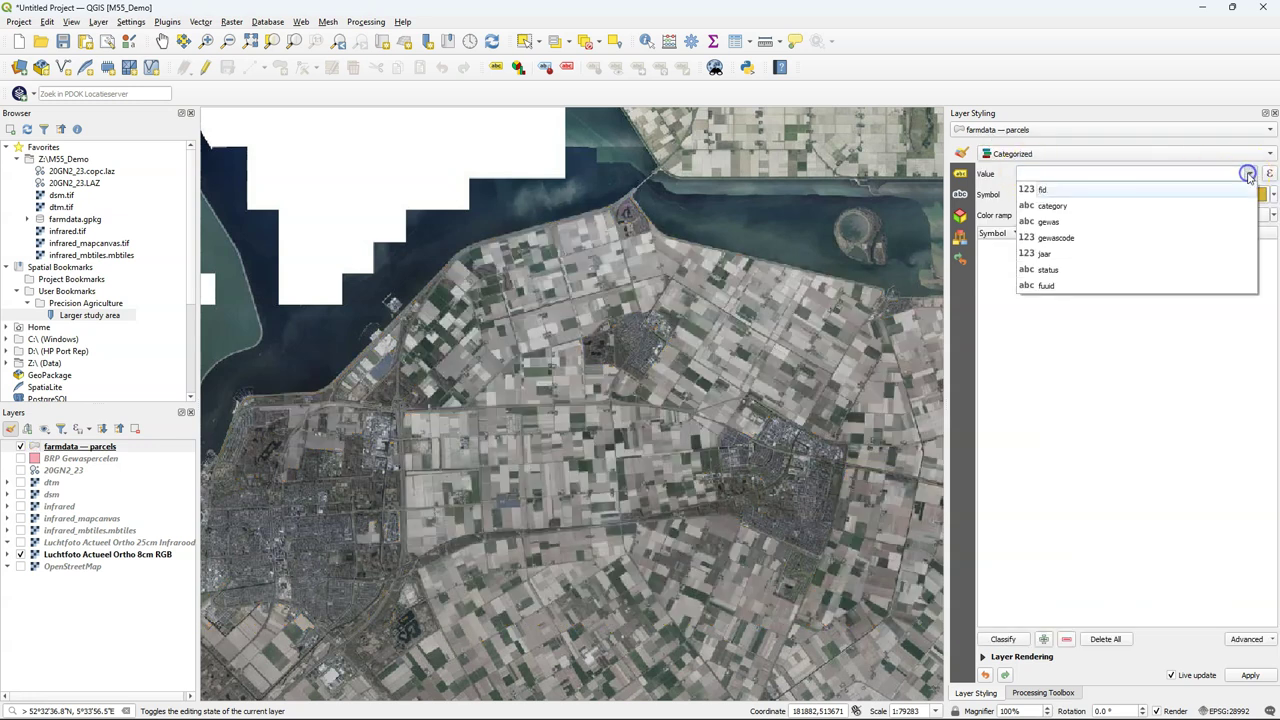
click(1071, 222)
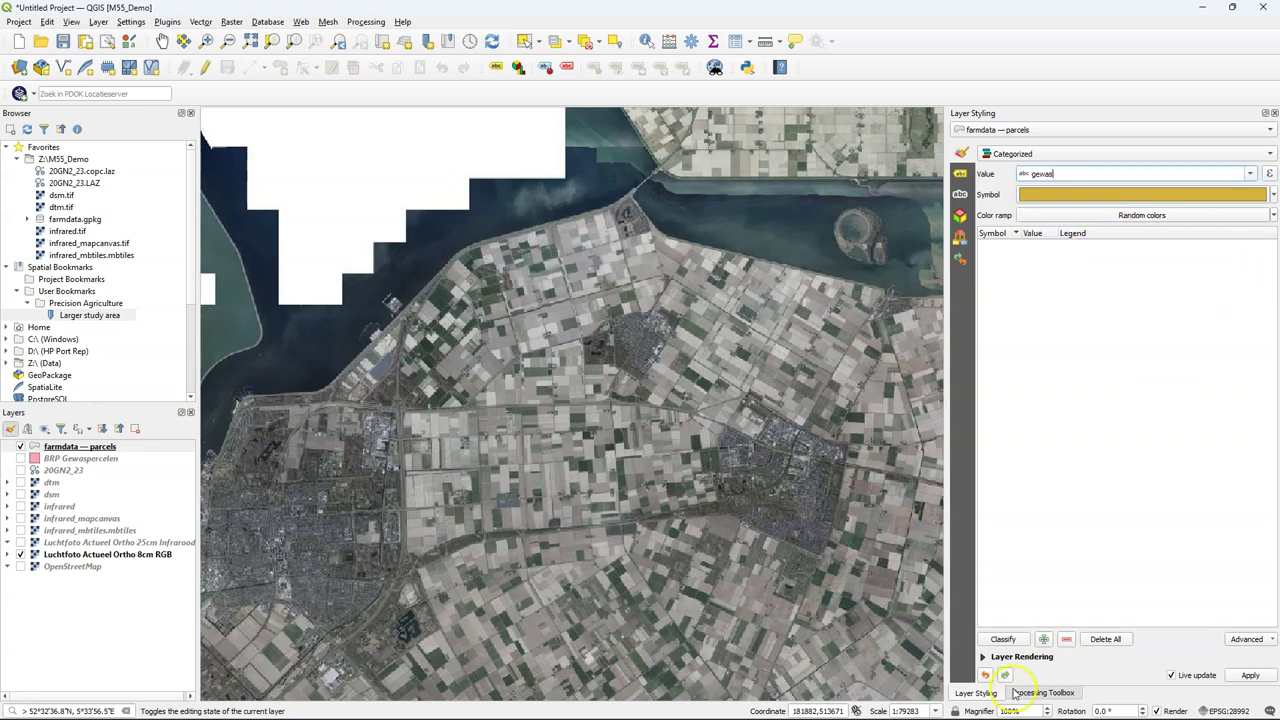
click(1003, 639)
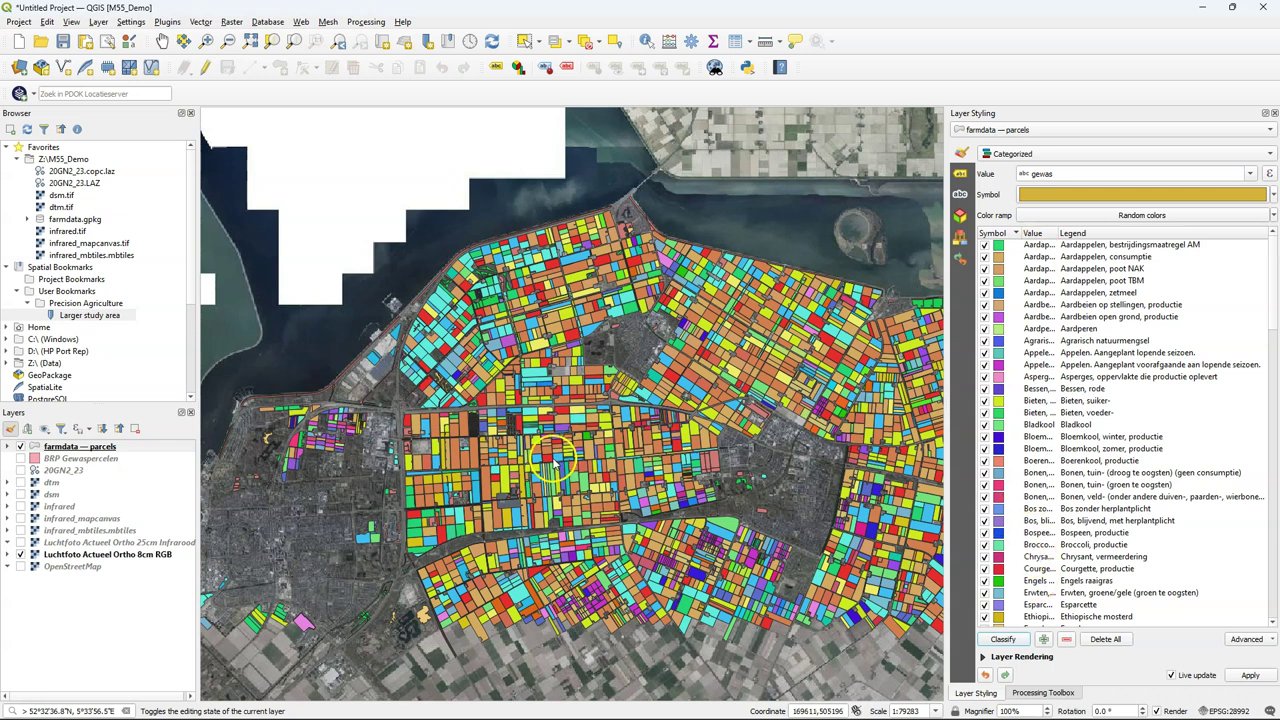
scroll(580, 443, up, 3)
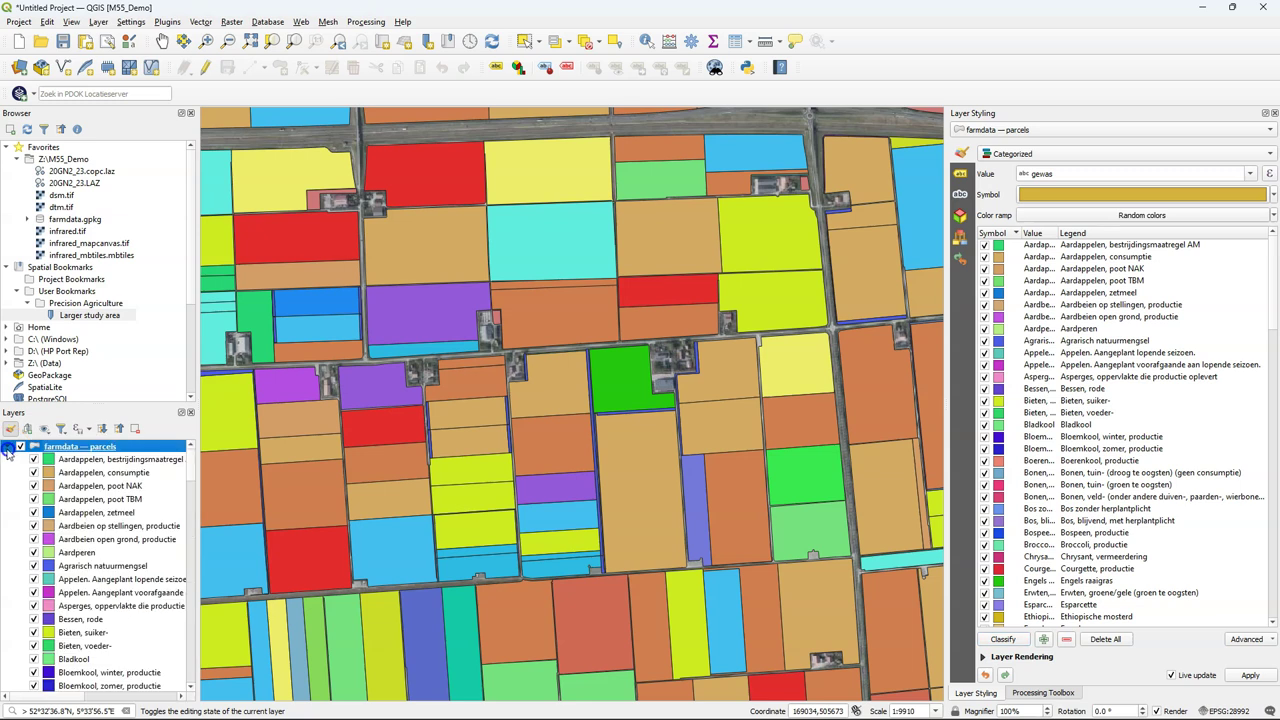
Step: Enable Filter Legend by Map Content and zoom out to about 1:39641
click(59, 430)
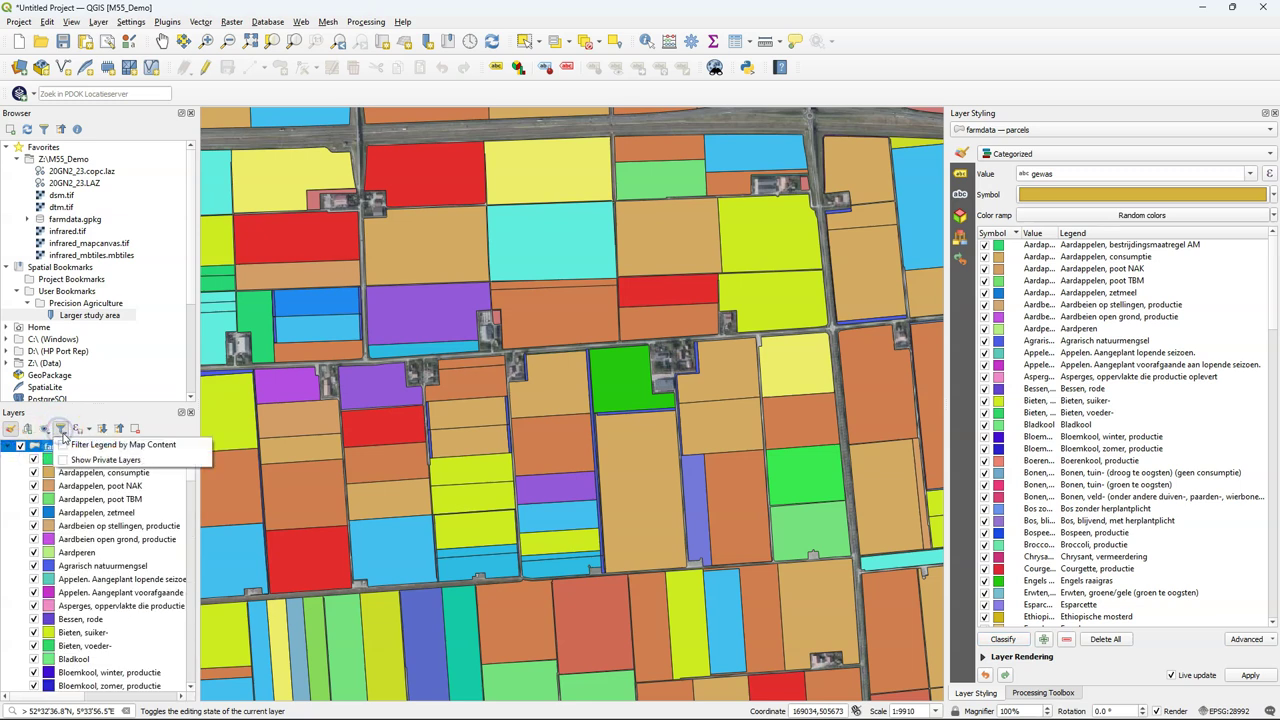
click(62, 446)
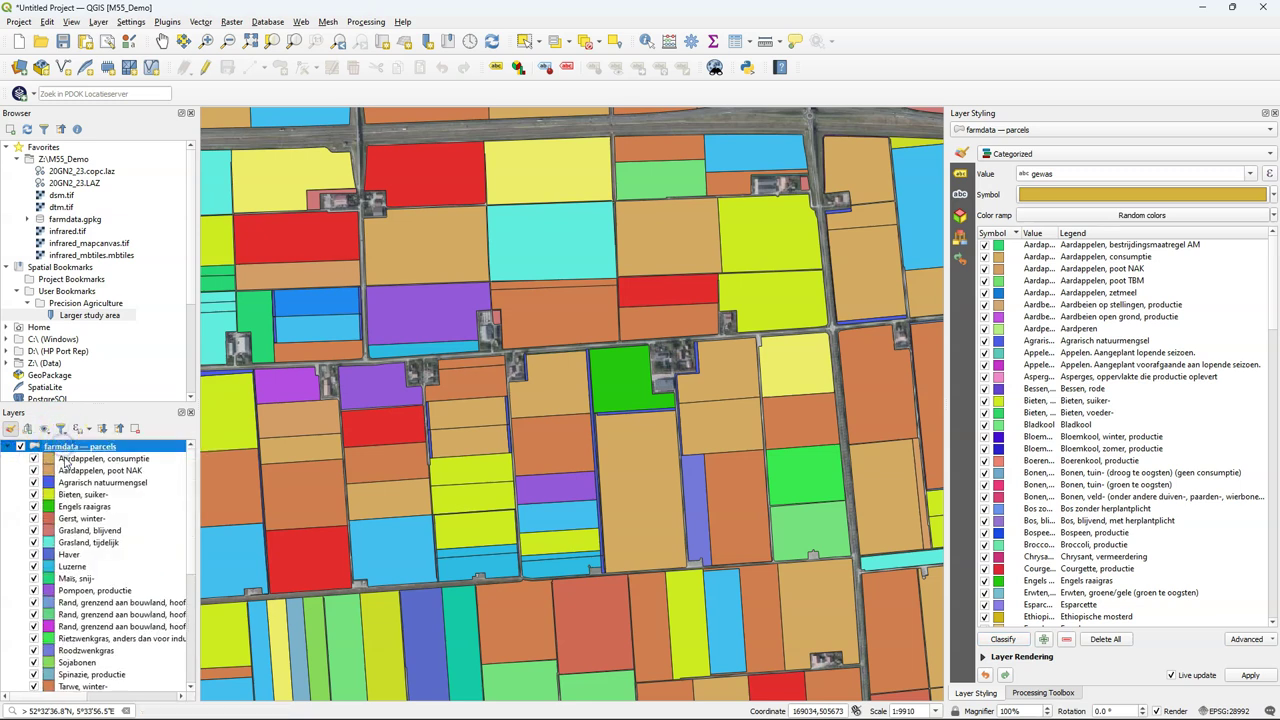
scroll(186, 490, down, 6)
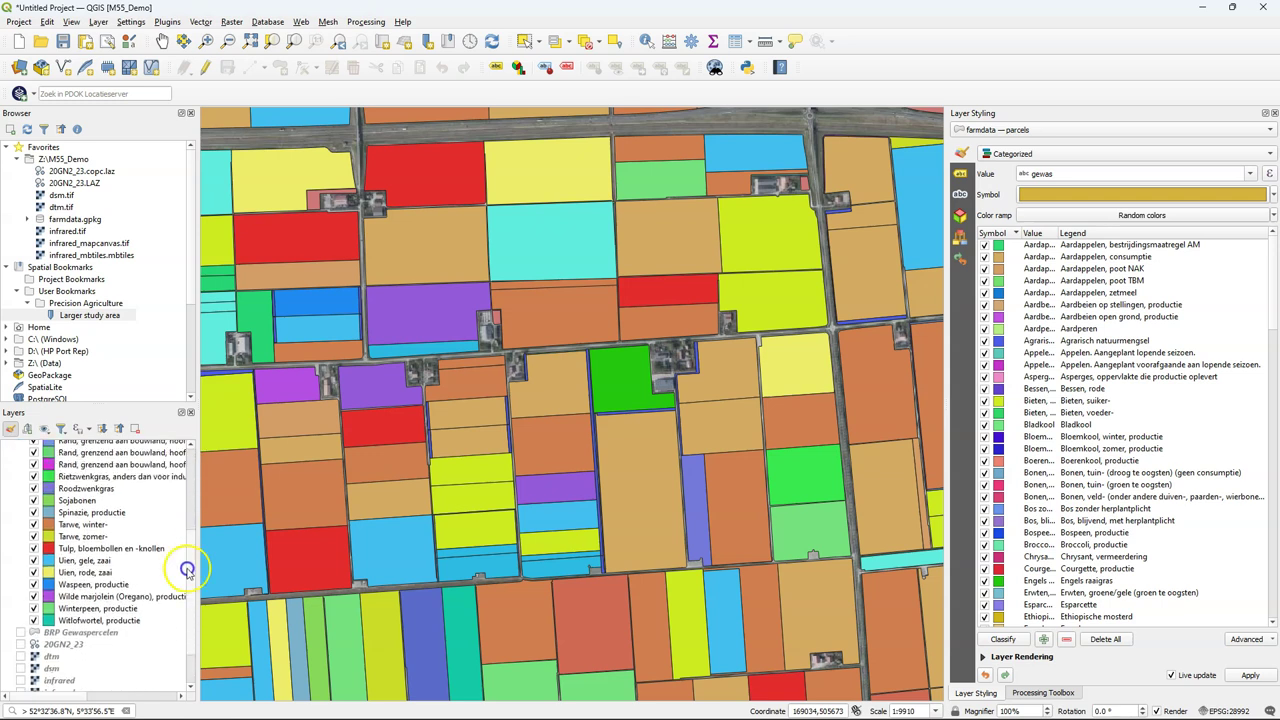
scroll(192, 500, up, 5)
scroll(192, 500, up, 2)
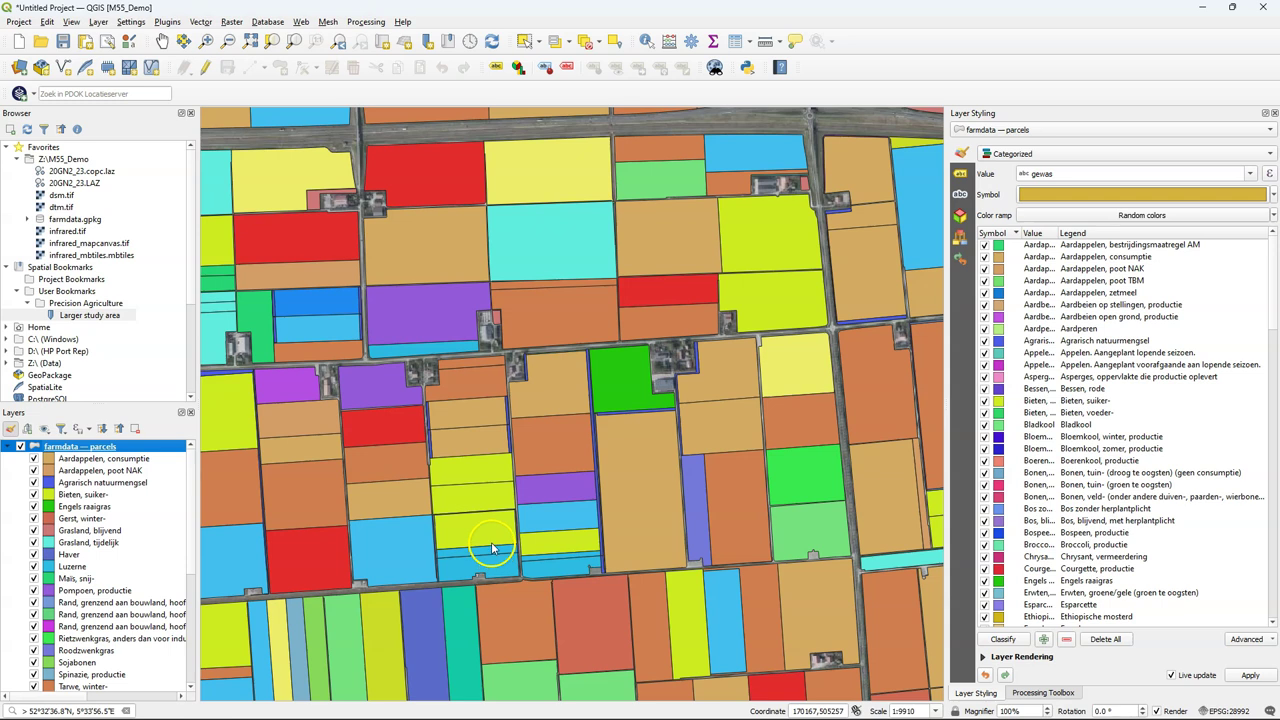
scroll(924, 571, down, 2)
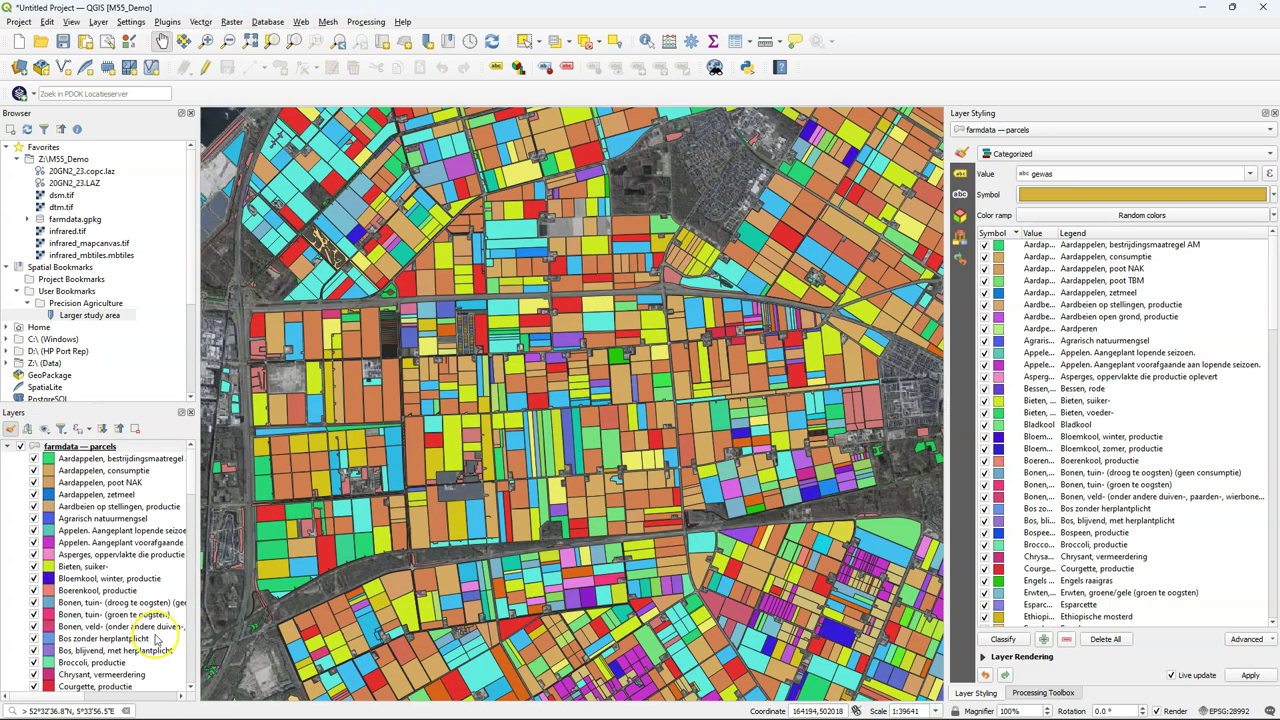
Step: Zoom to Swifteringweg and bookmark it as 'Smaller study area' in Precision Agriculture, stored in User Bookmarks
click(113, 710)
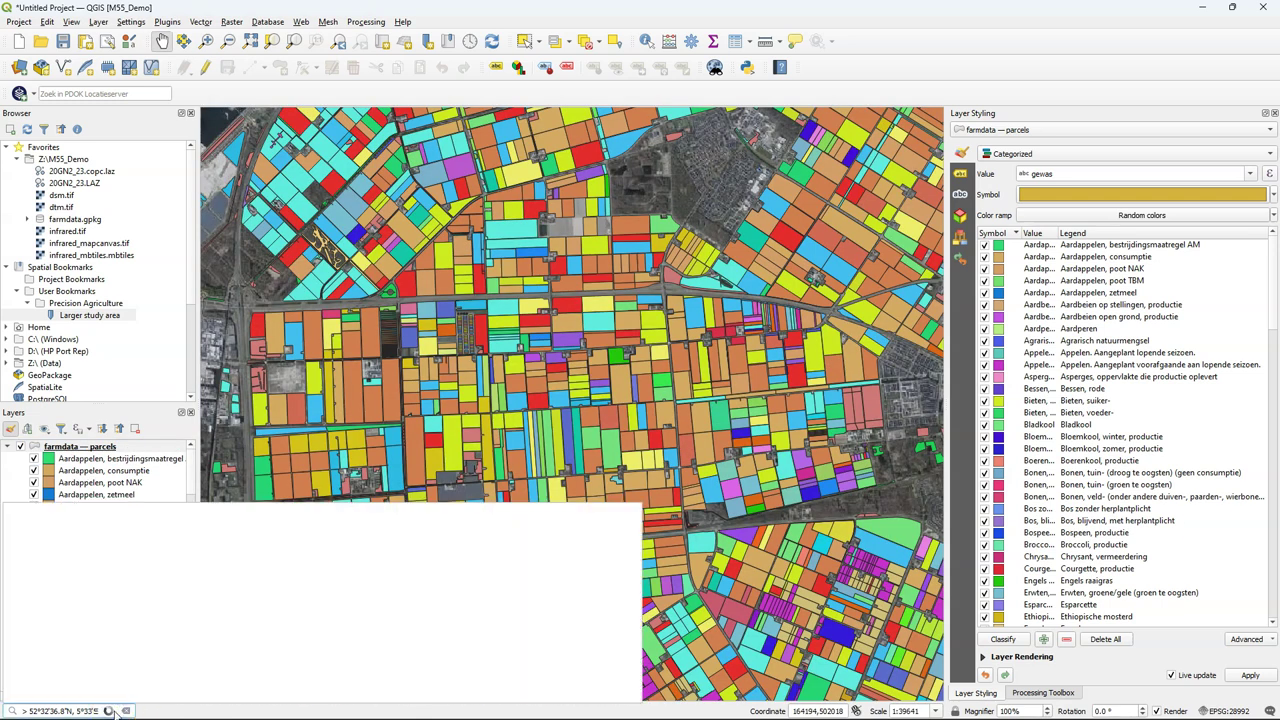
click(36, 528)
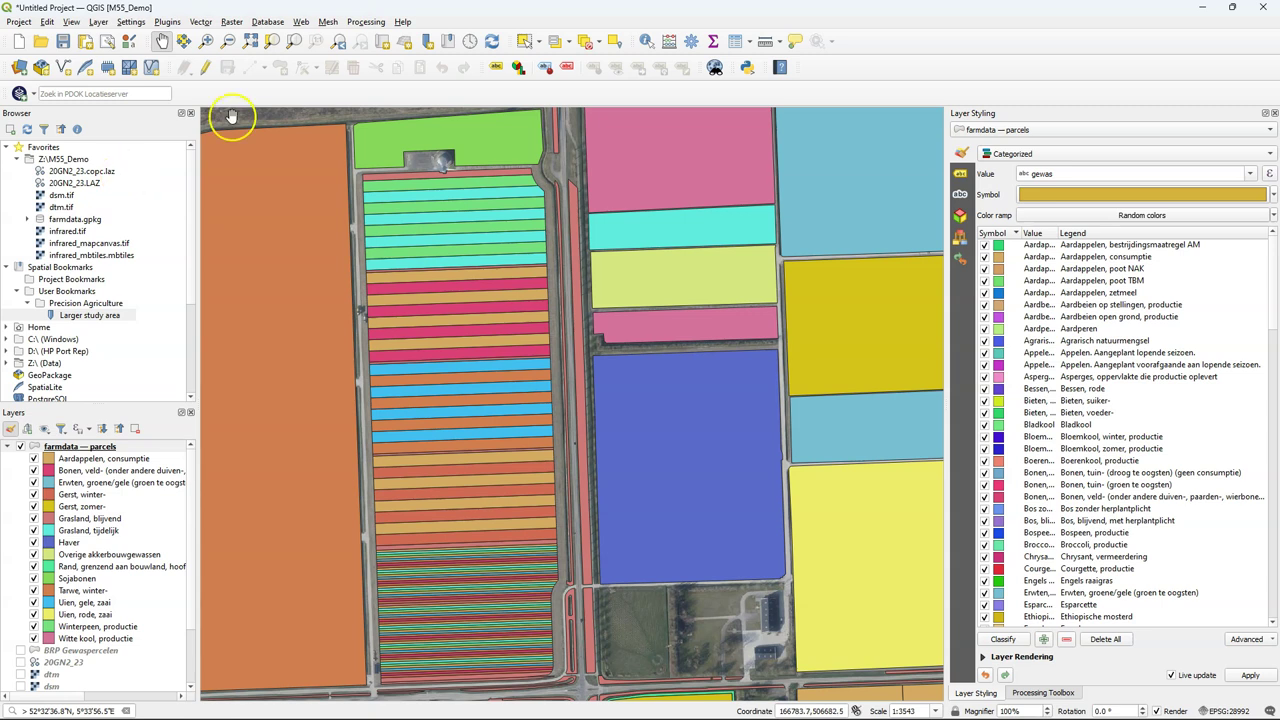
click(427, 41)
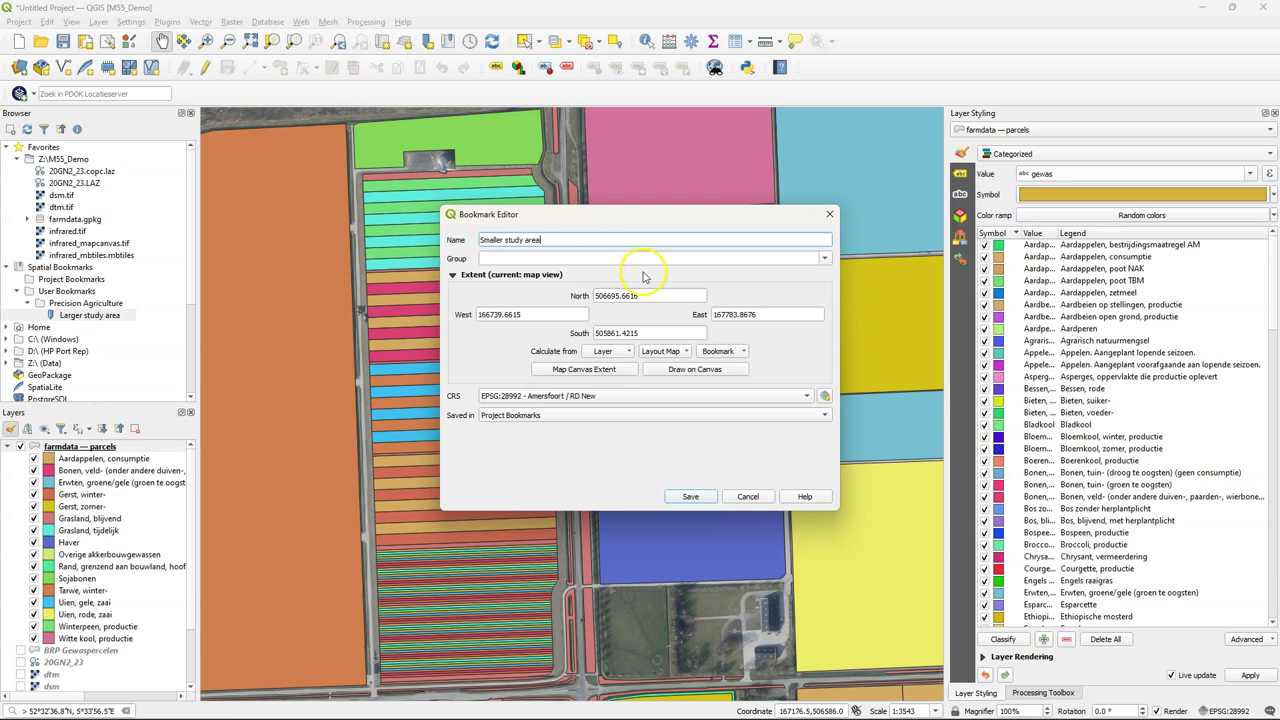
click(825, 258)
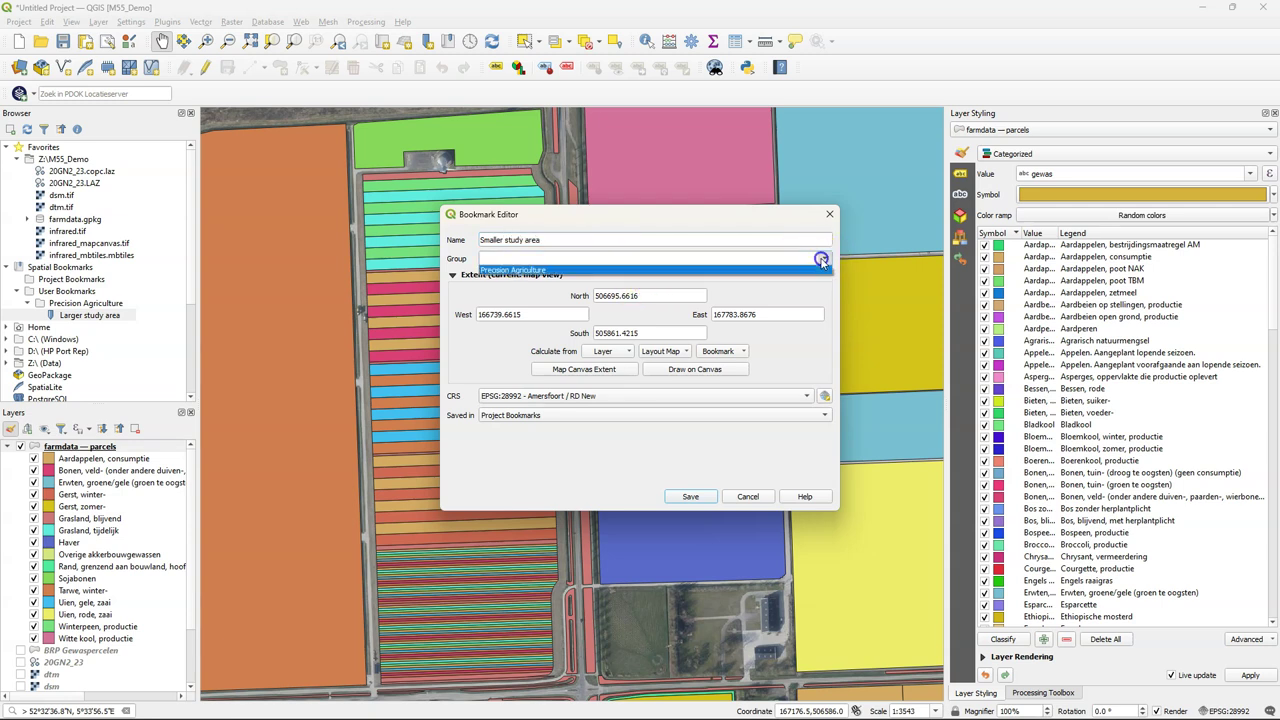
click(572, 270)
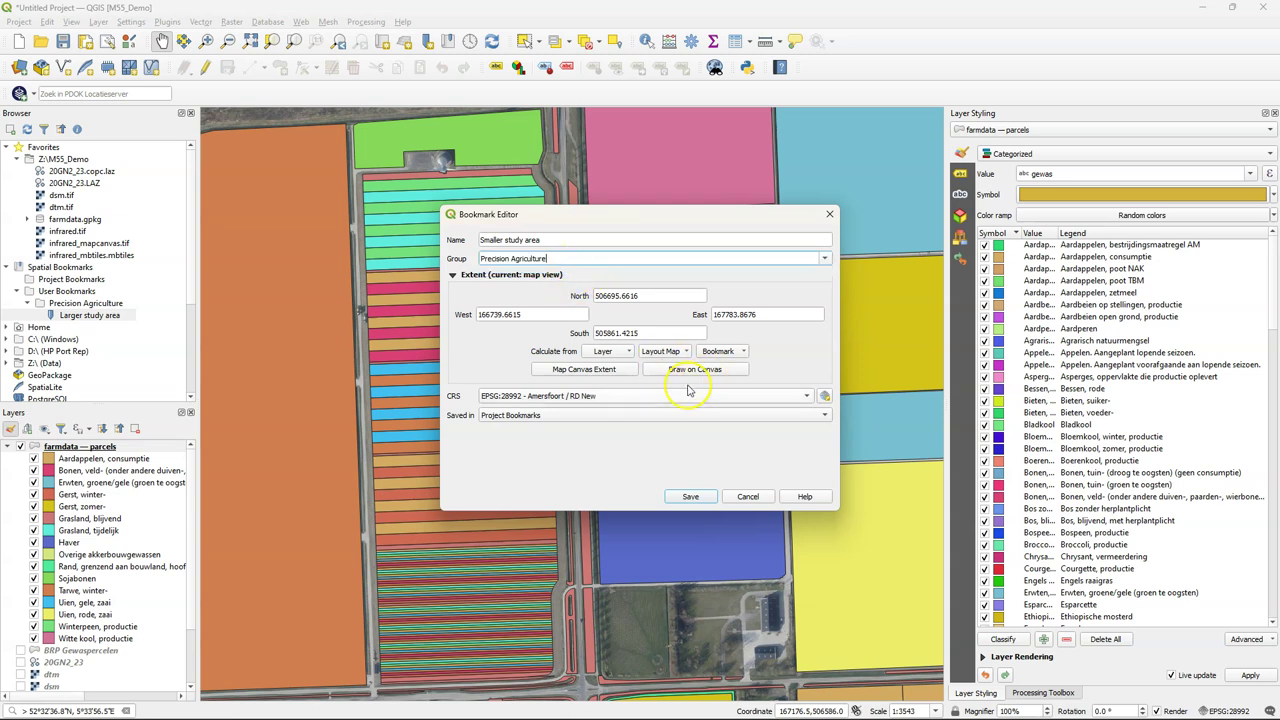
click(588, 369)
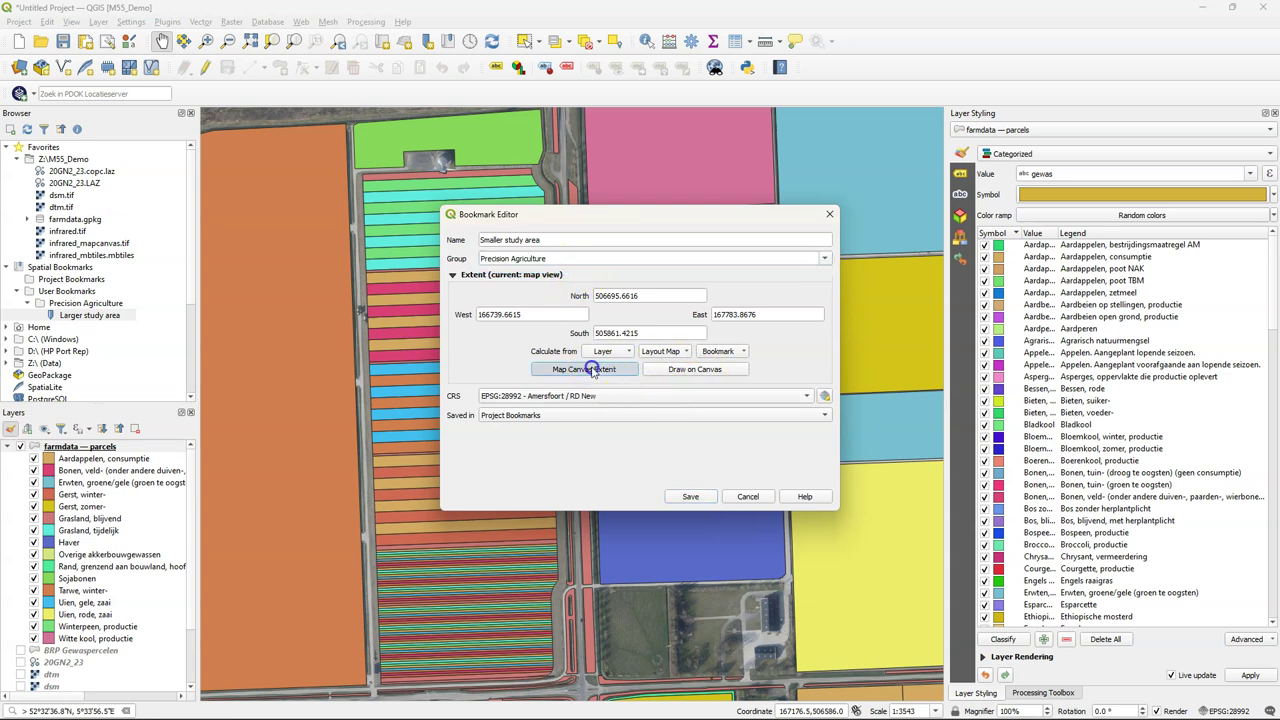
click(498, 421)
click(498, 405)
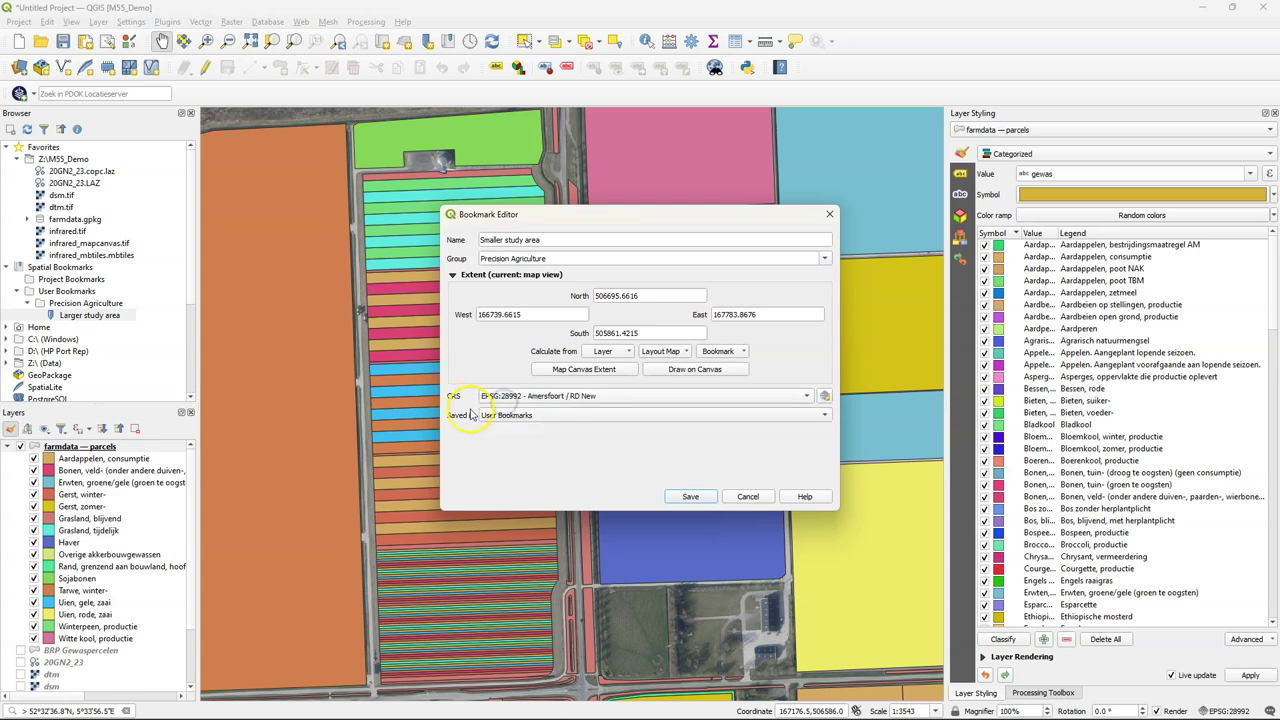
click(690, 497)
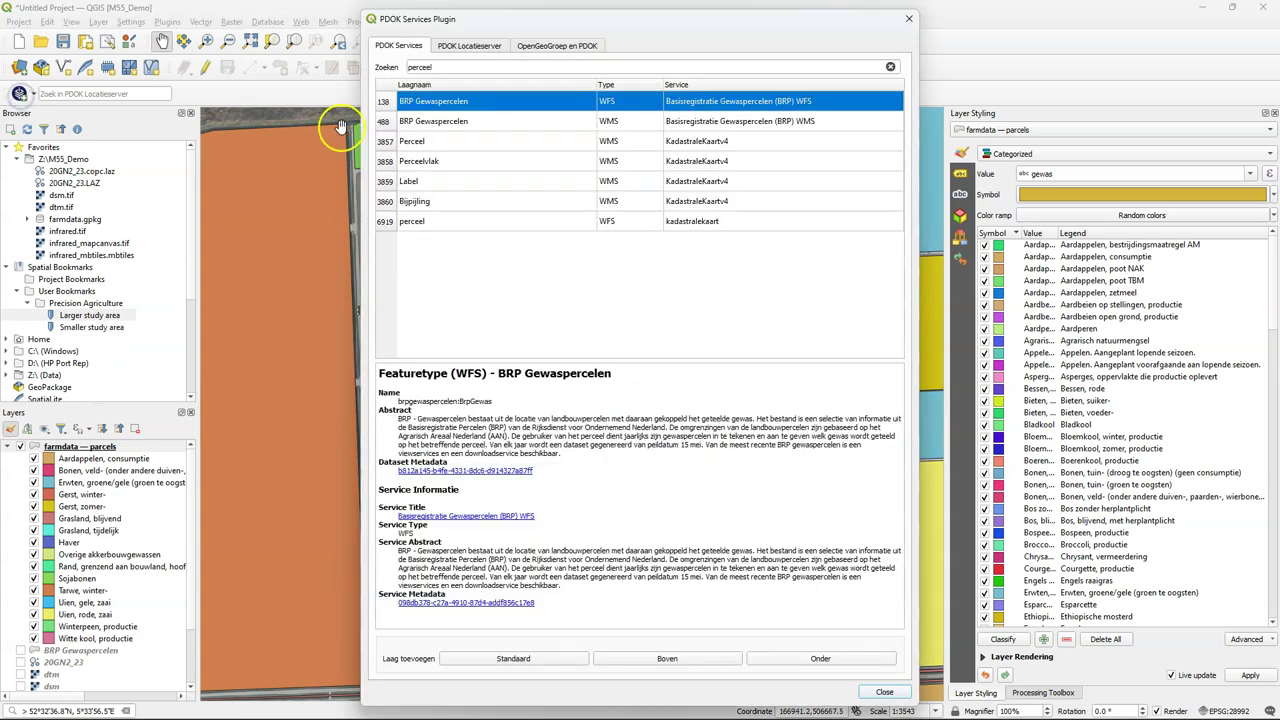
Step: Search PDOK services for 'bodemvl' and add the Bodemvlakken WMS soil map on top
triple_click(458, 67)
text(bodemvlak)
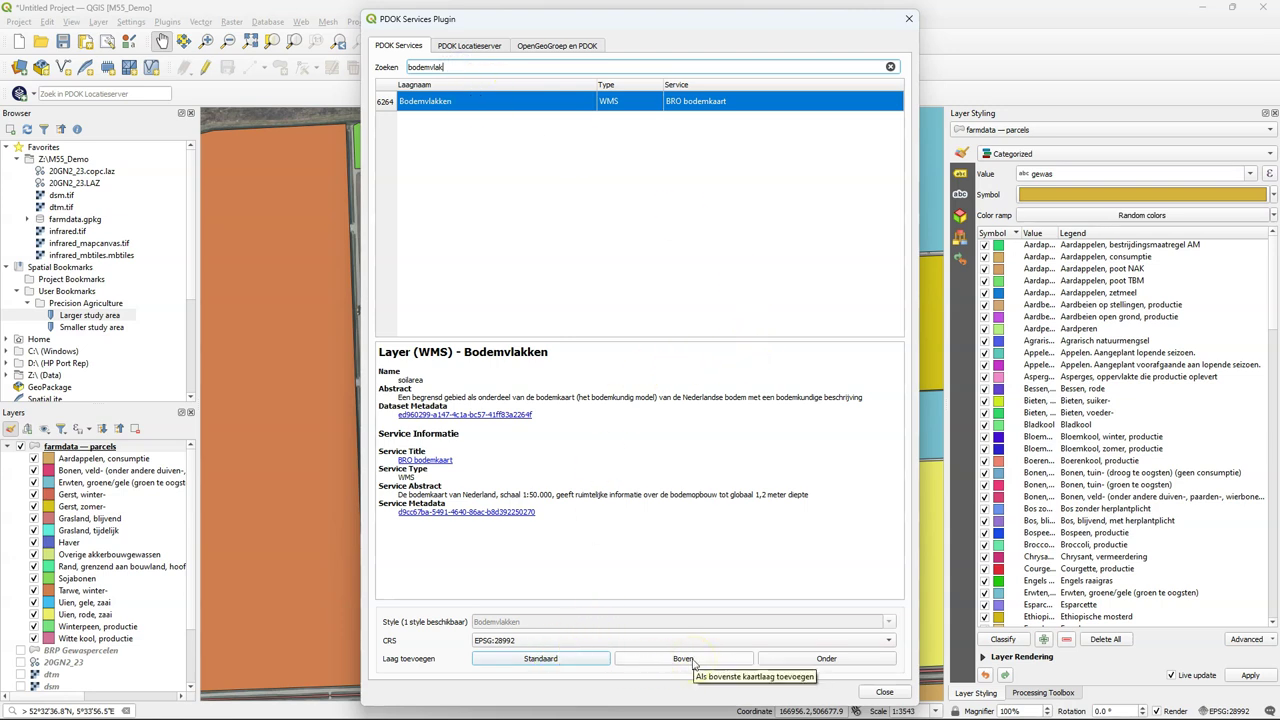
click(687, 659)
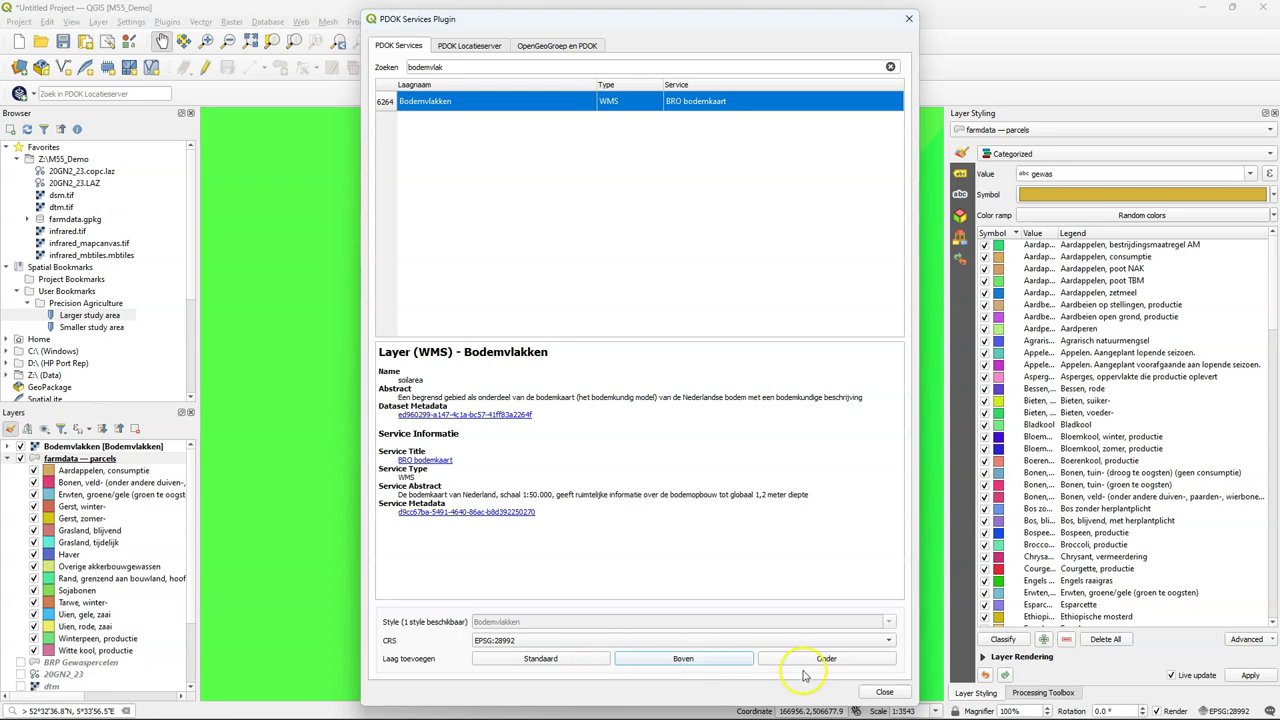
click(884, 692)
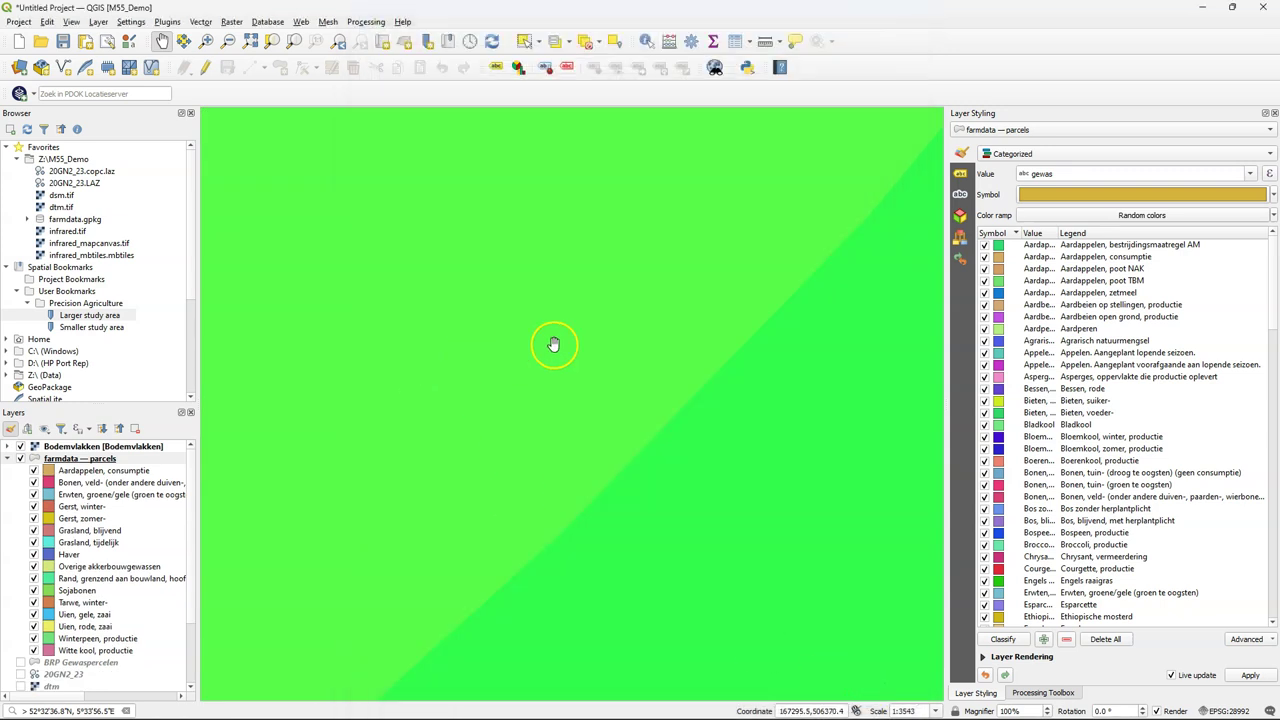
Step: Zoom out to about 1:906940 and centre the soil map over the Netherlands
scroll(694, 386, down, 2)
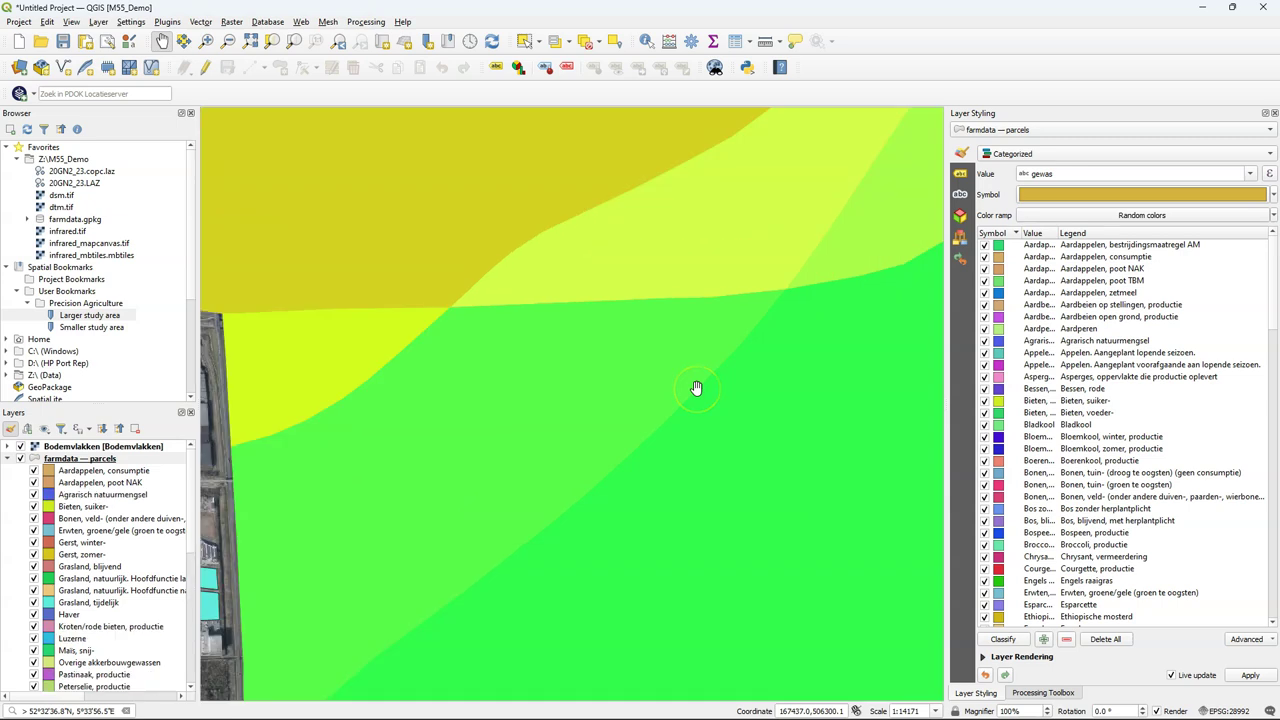
scroll(695, 389, down, 3)
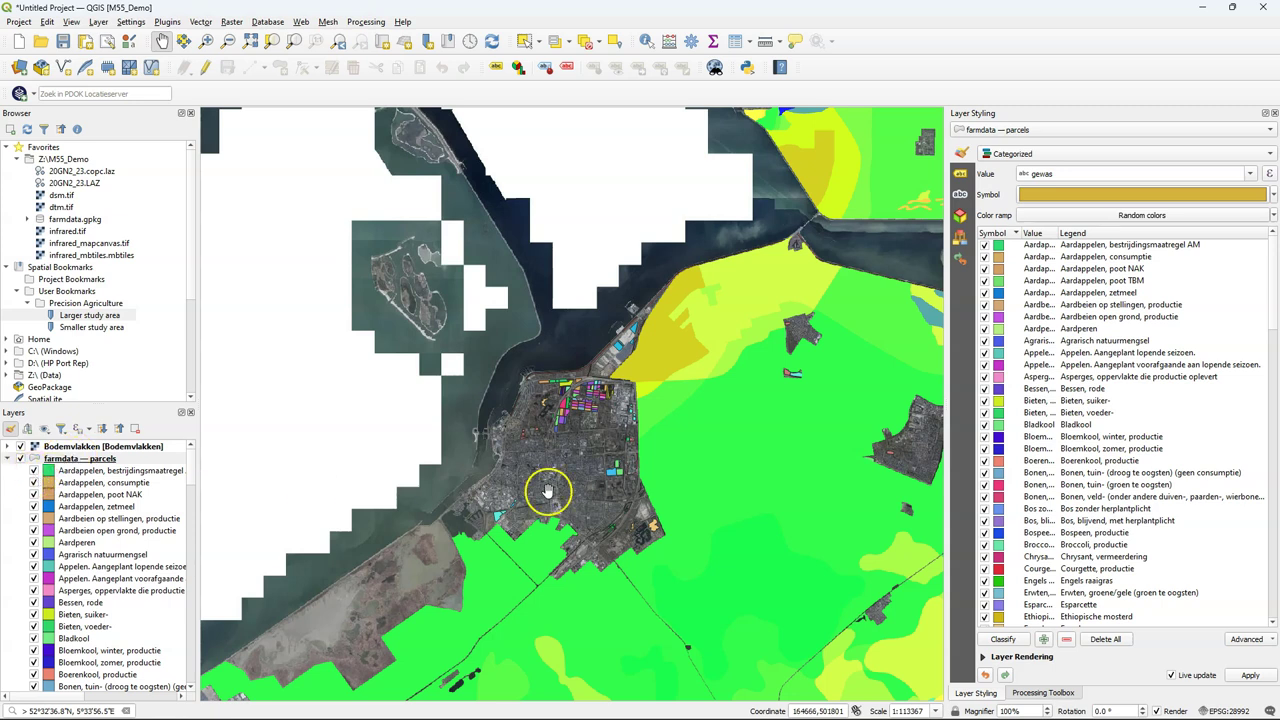
scroll(673, 500, down, 2)
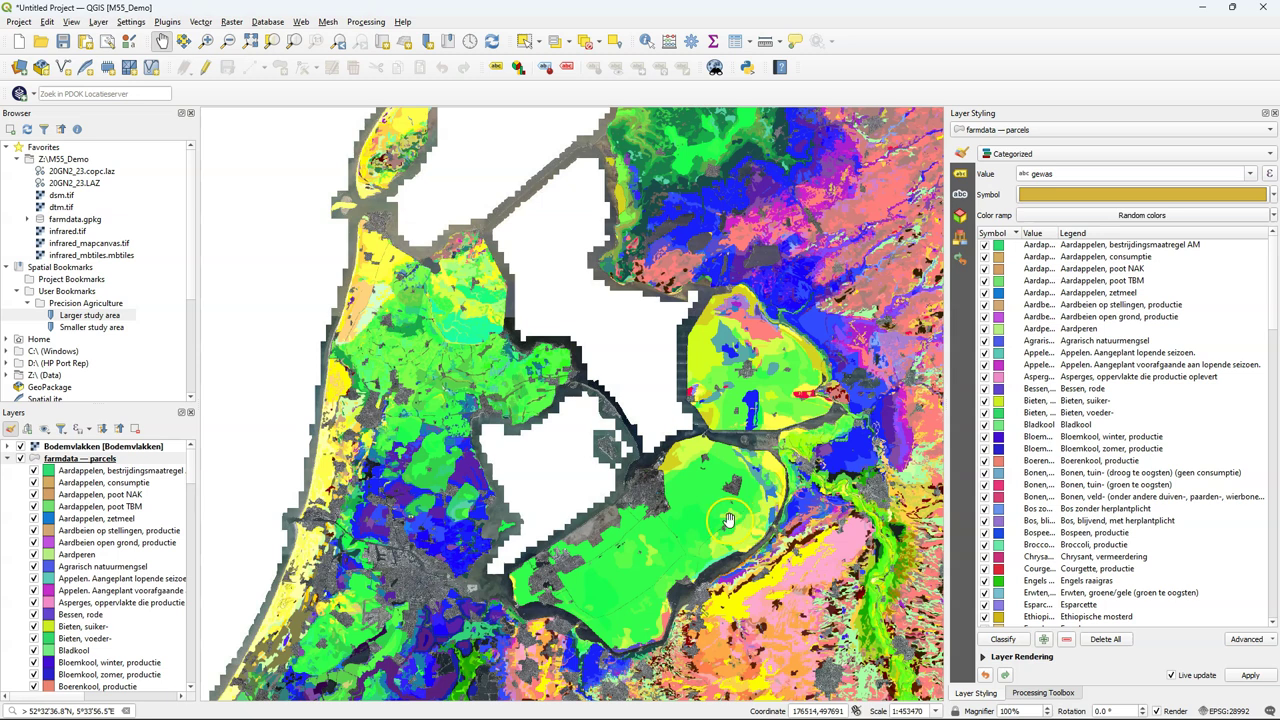
drag(728, 517, 644, 433)
scroll(631, 467, down, 1)
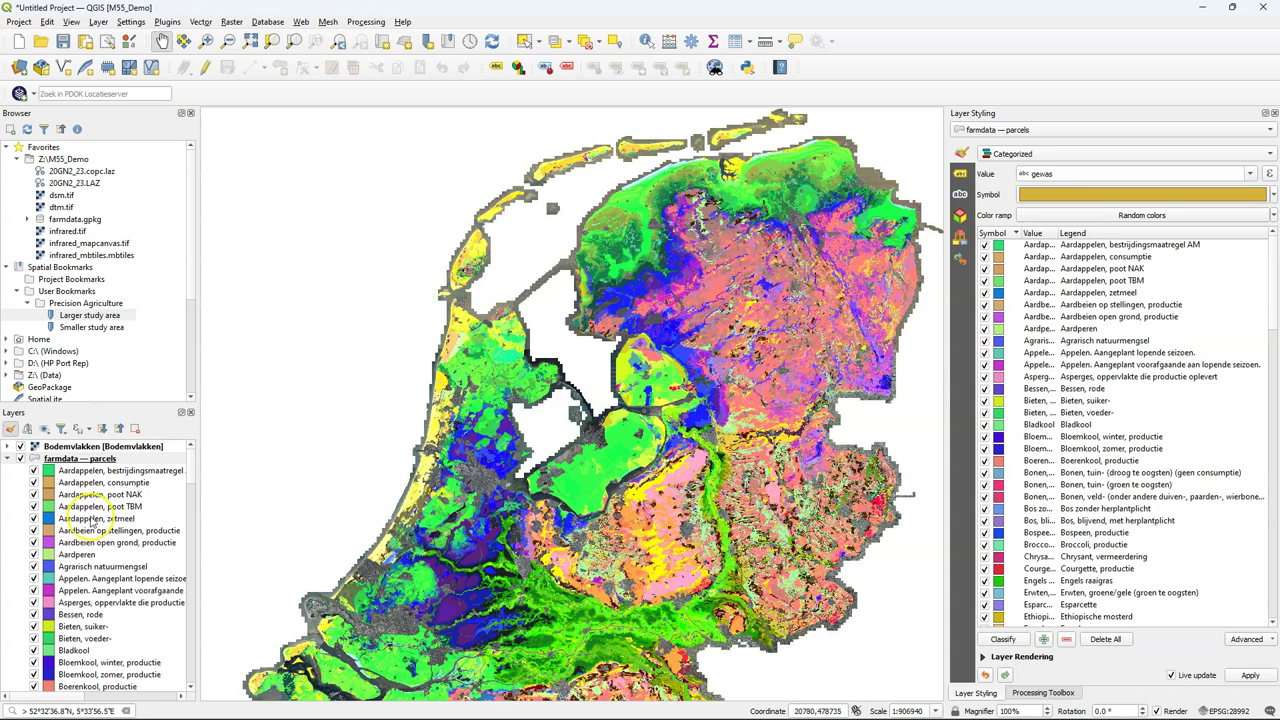
Step: Duplicate the farmdata — parcels layer and move the copy to the top of the layer list
right_click(80, 459)
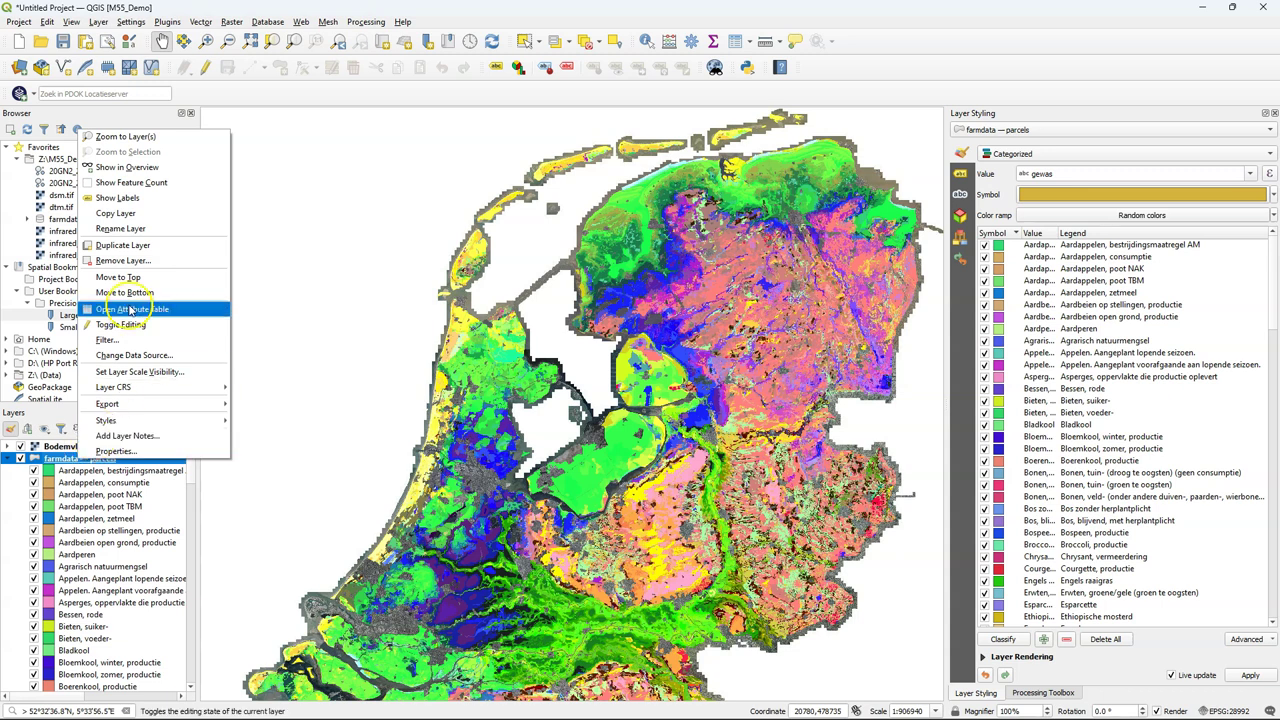
click(129, 245)
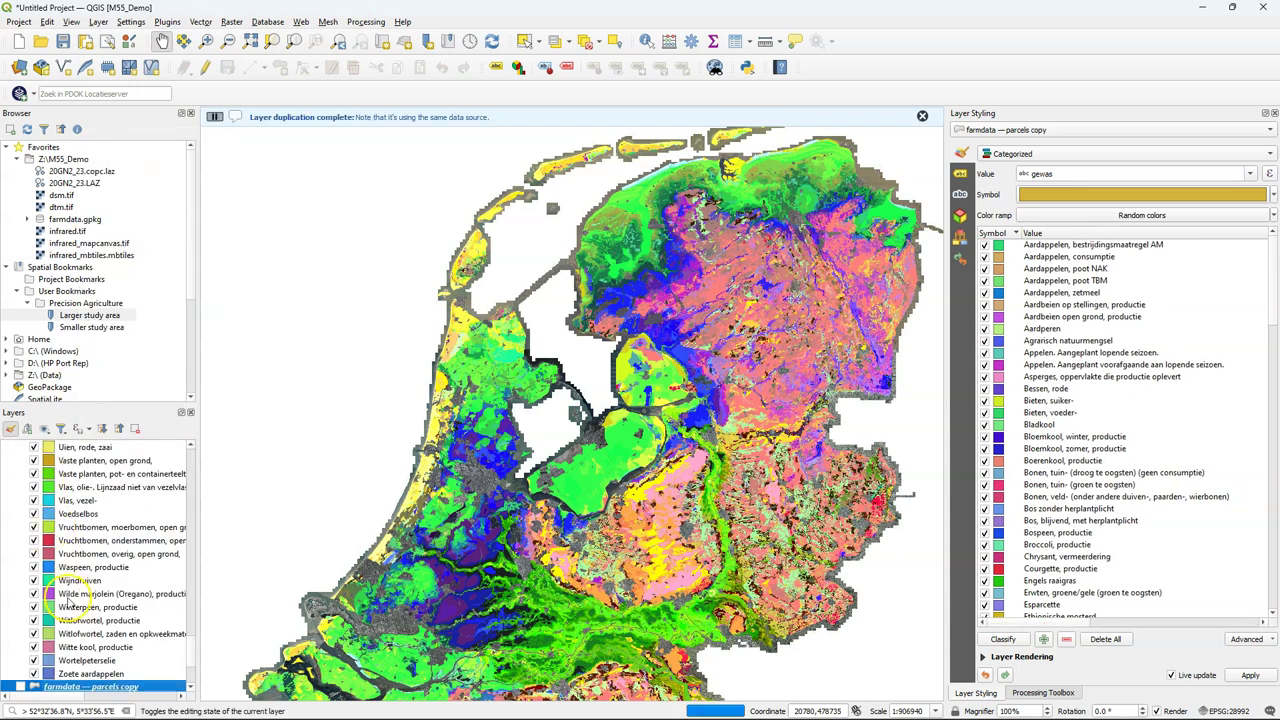
scroll(75, 600, down, 3)
right_click(88, 567)
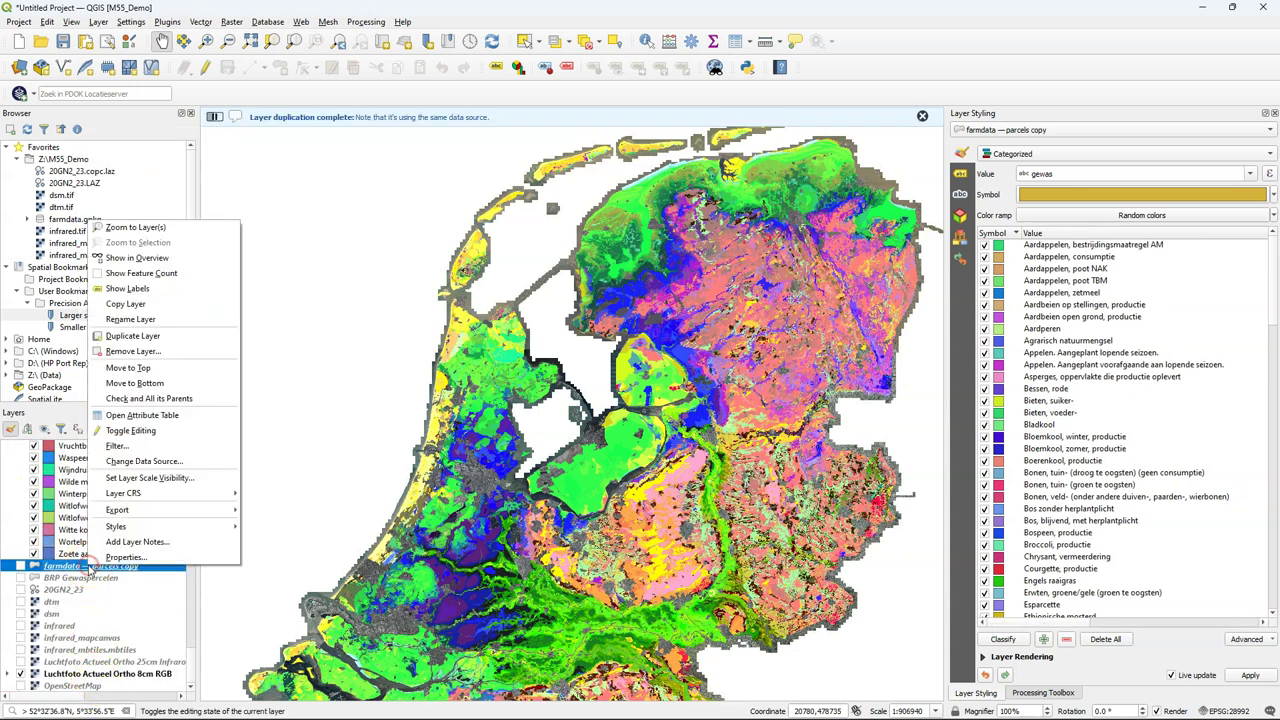
click(140, 372)
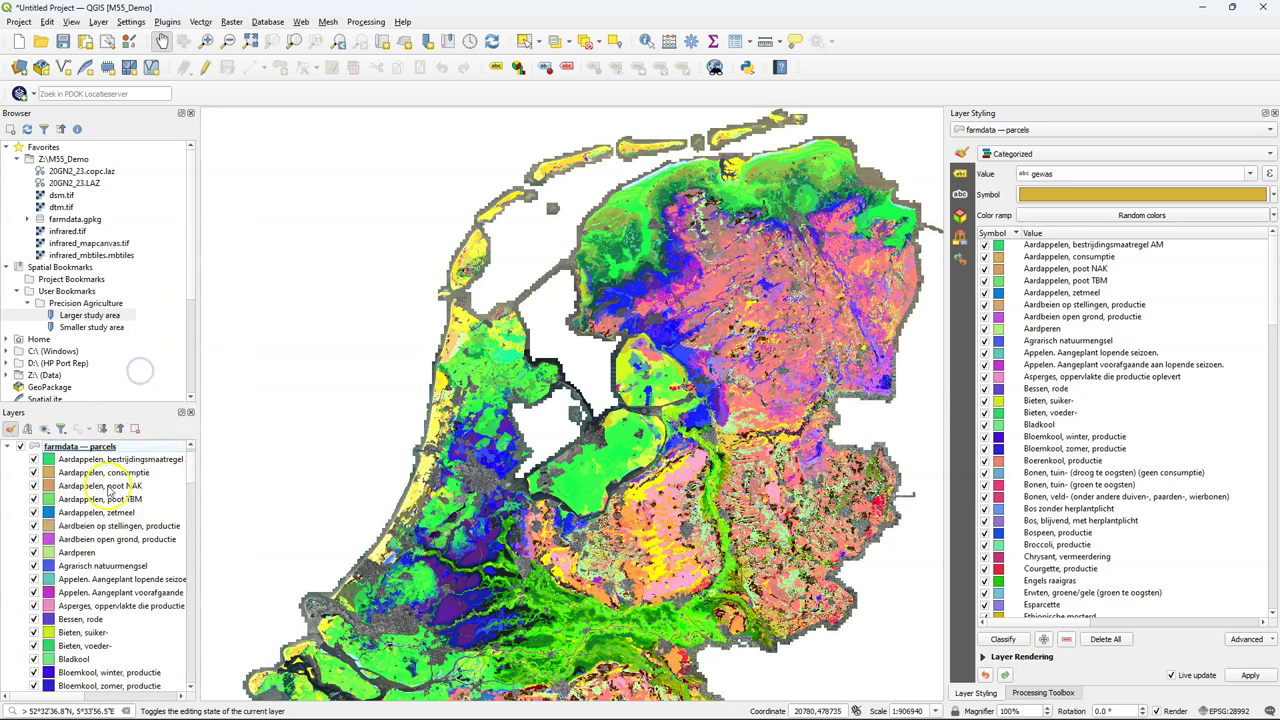
click(68, 469)
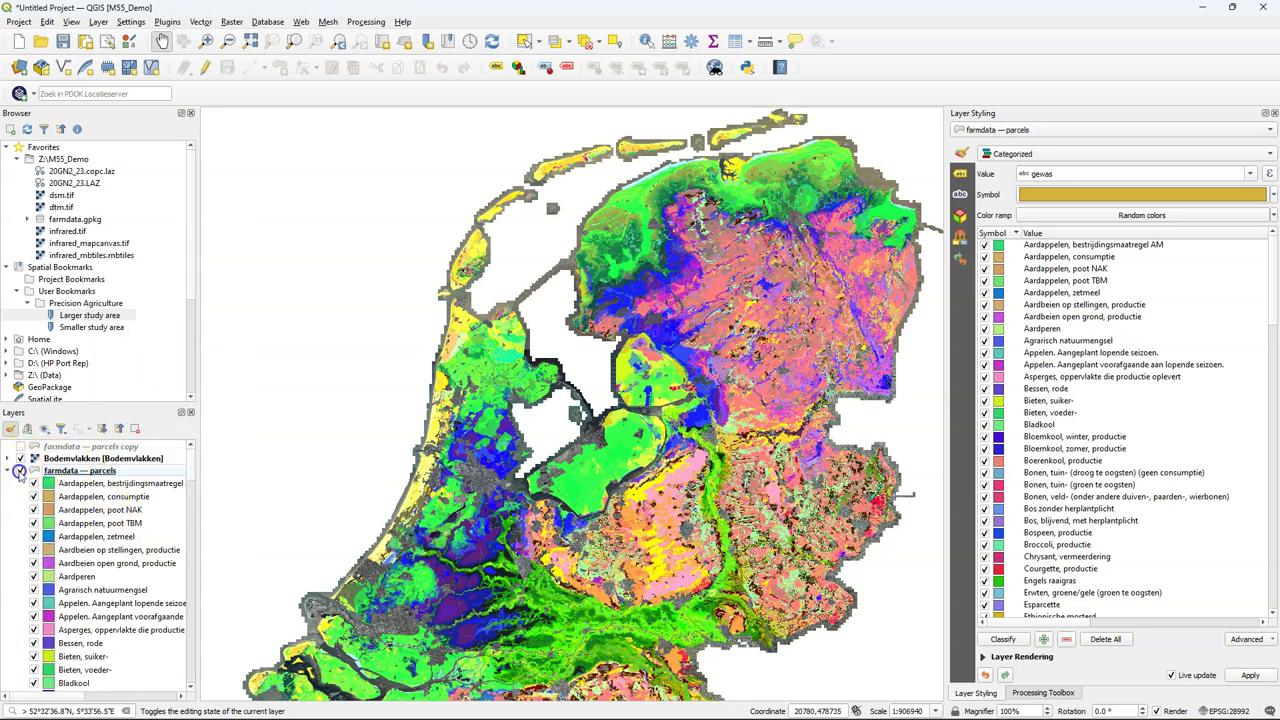
click(20, 470)
click(22, 447)
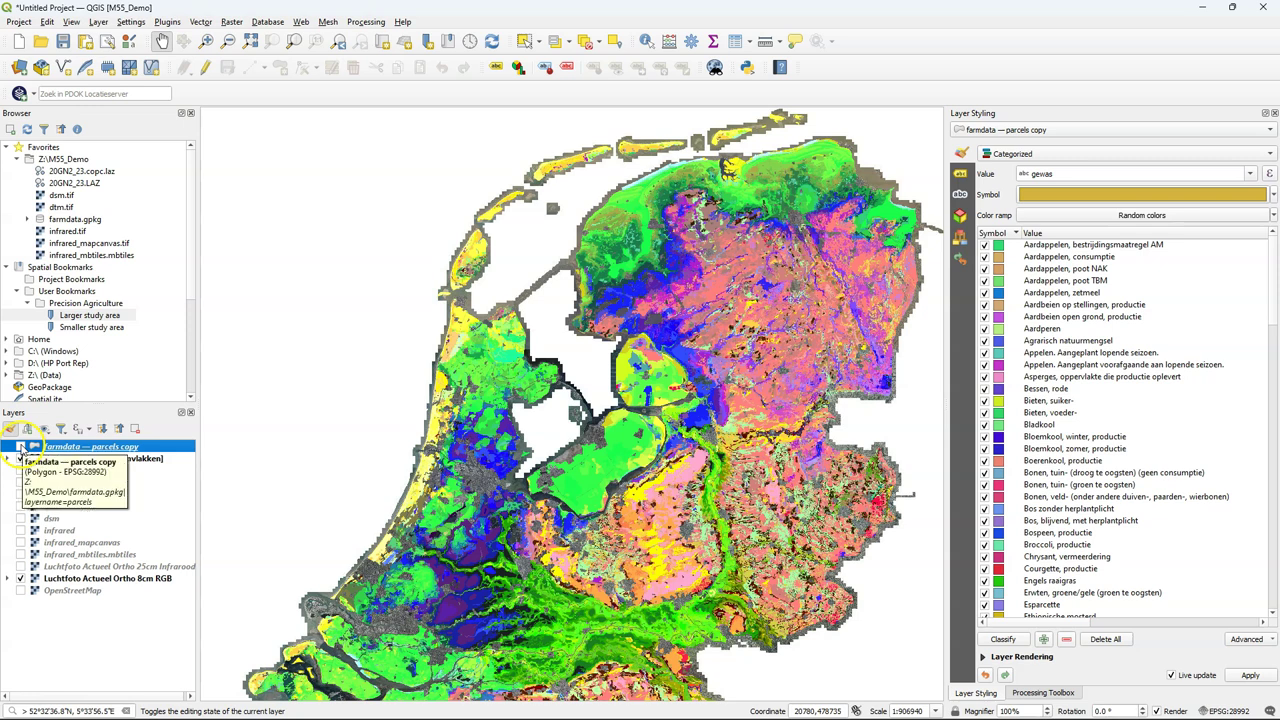
click(8, 446)
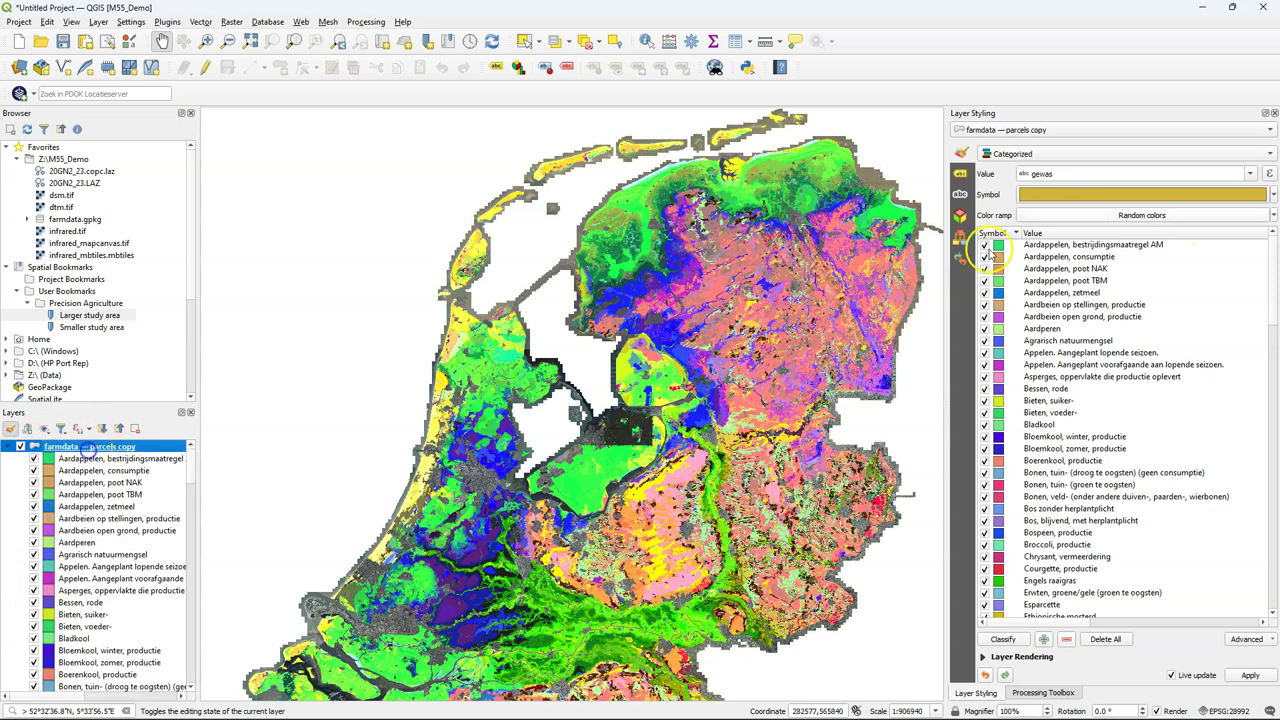
Step: Draw the copy as a single 0.46 mm black outline symbol and zoom to the Smaller study area
click(1150, 154)
click(1015, 138)
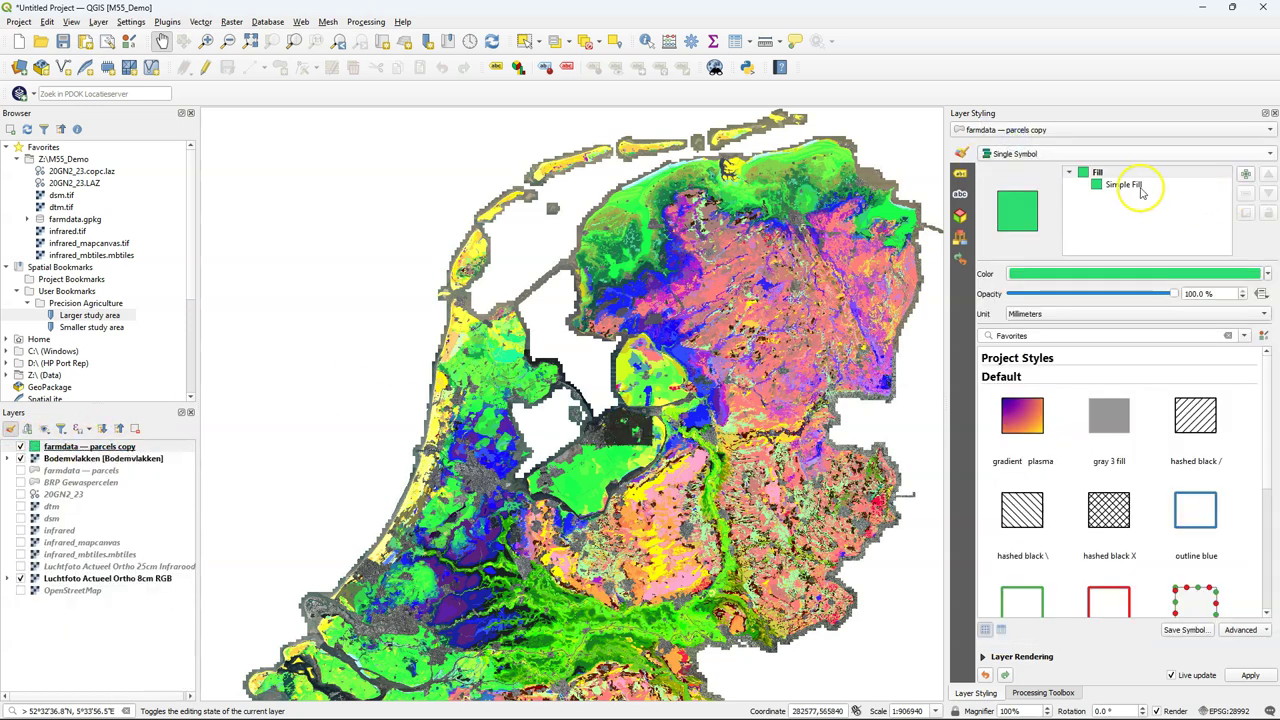
click(1135, 186)
click(1146, 277)
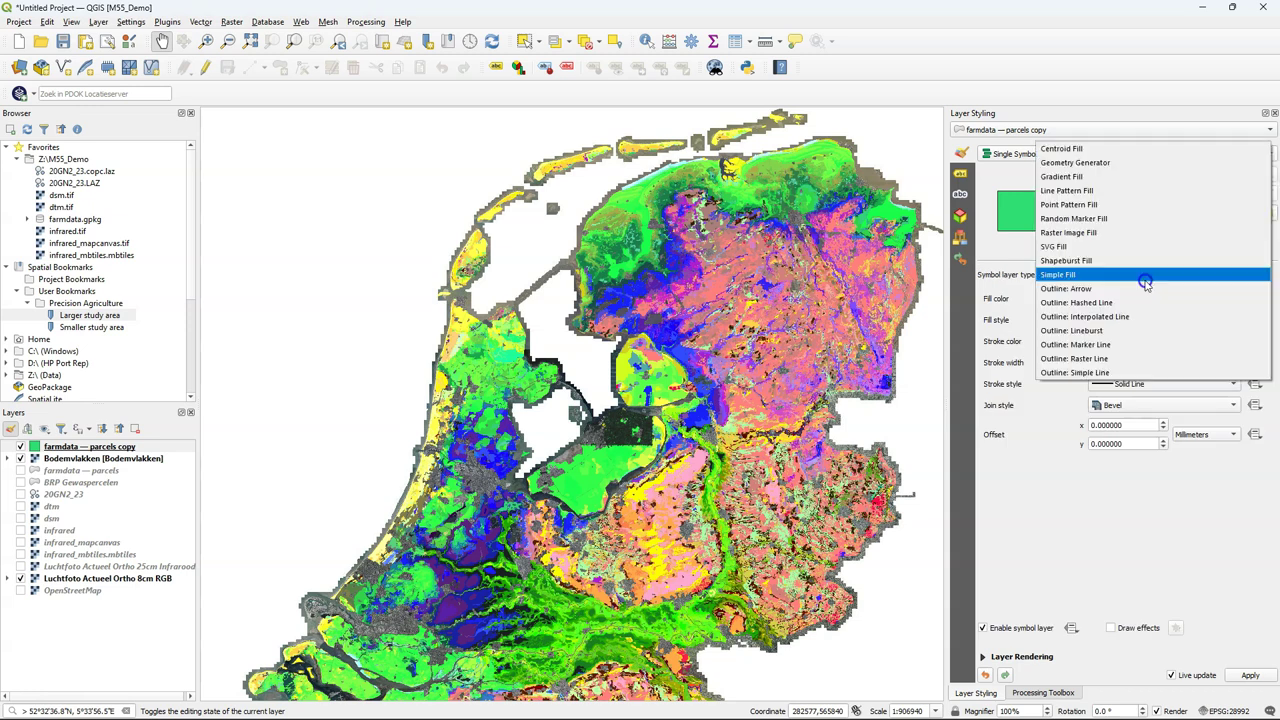
click(1070, 370)
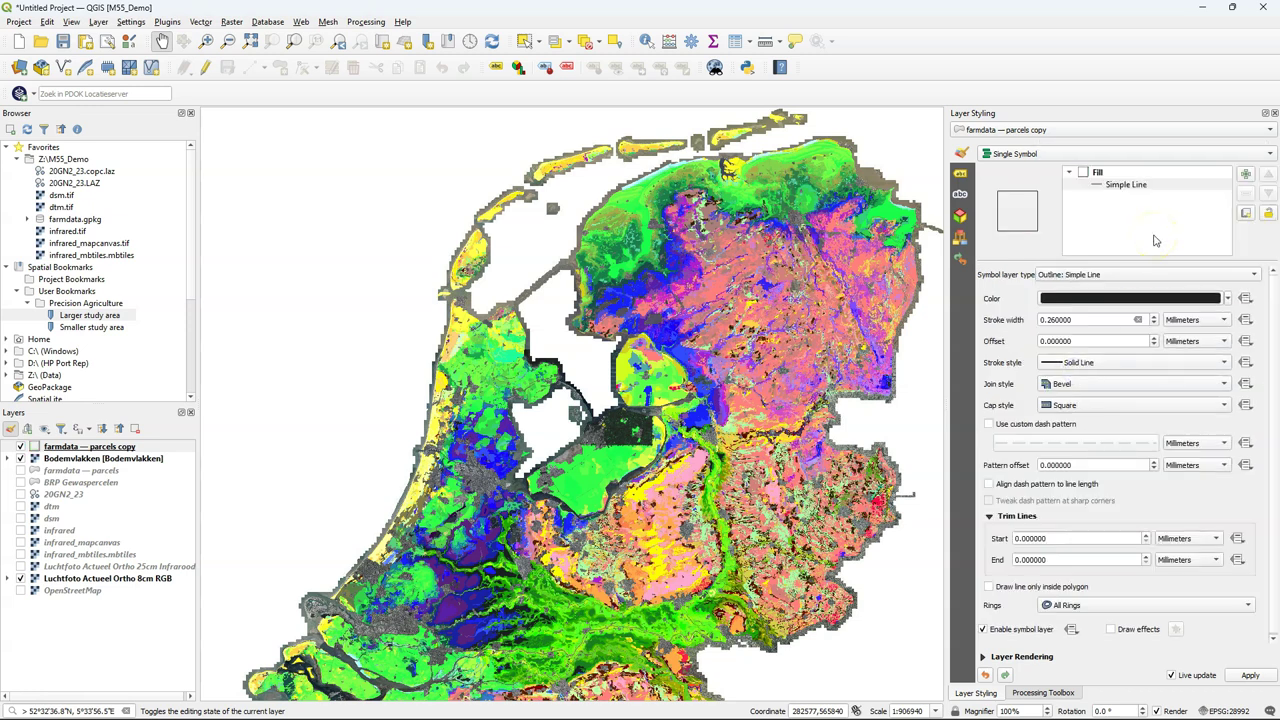
click(1154, 316)
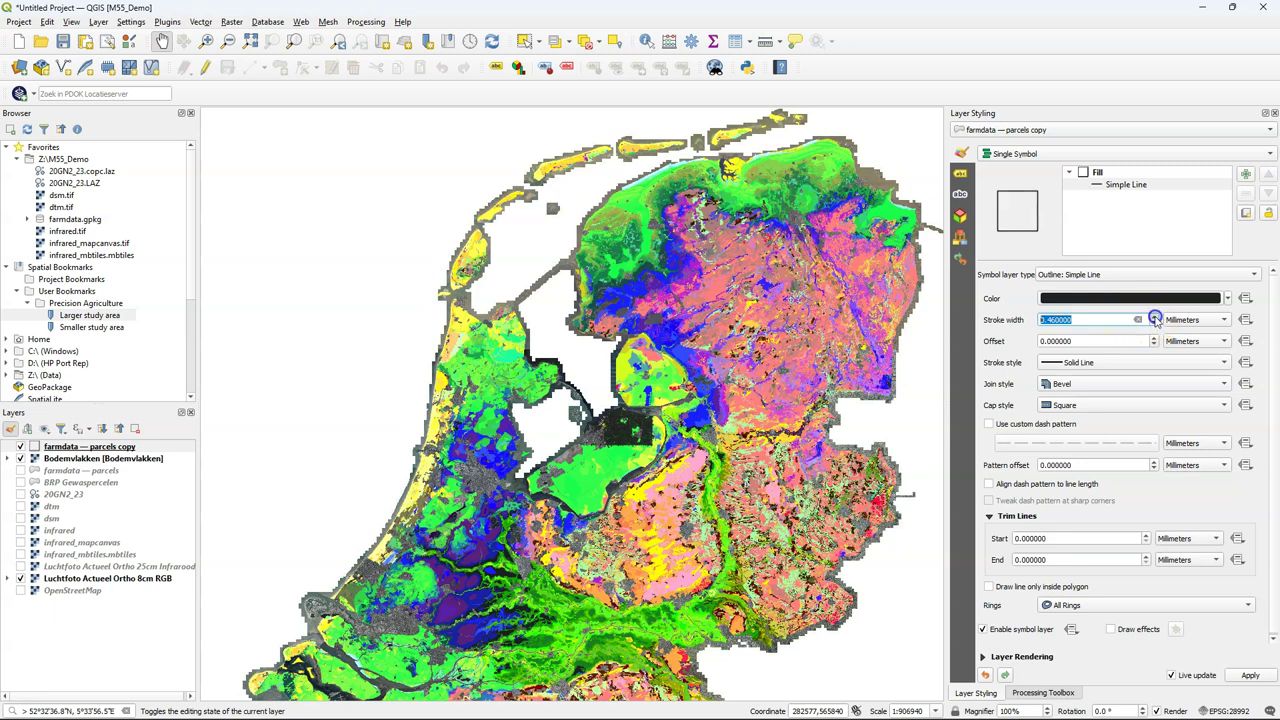
double_click(73, 329)
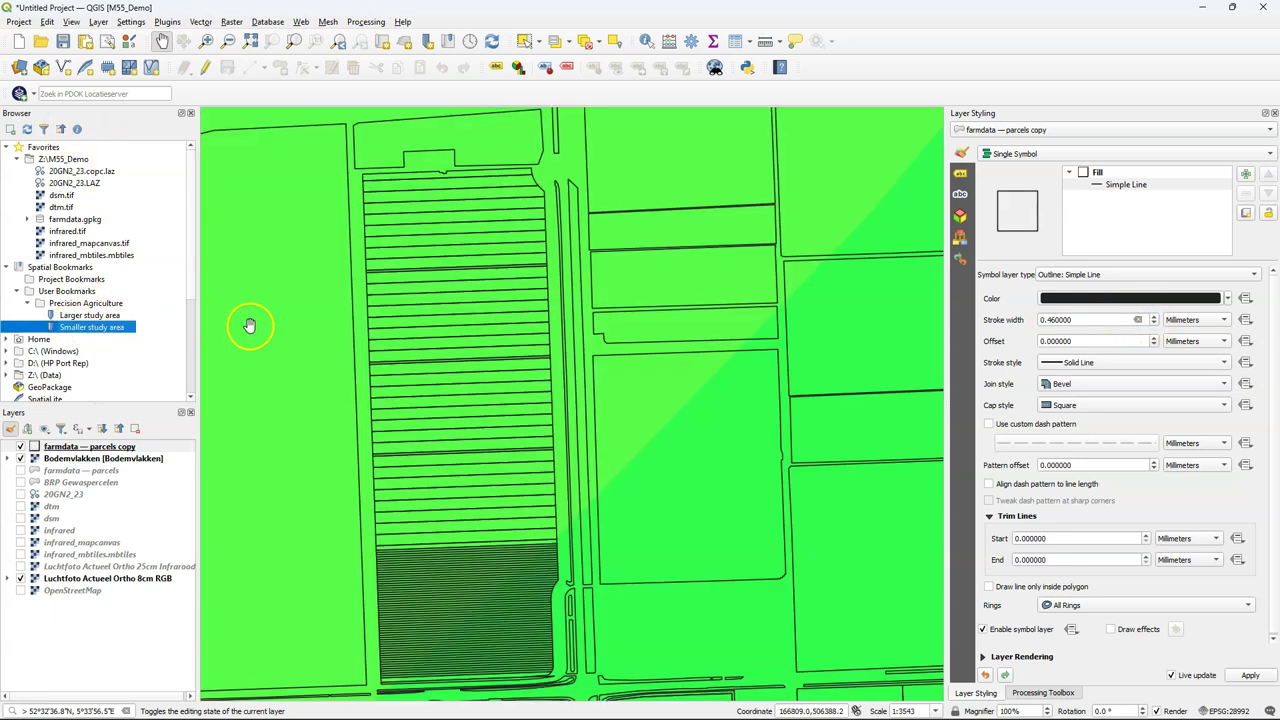